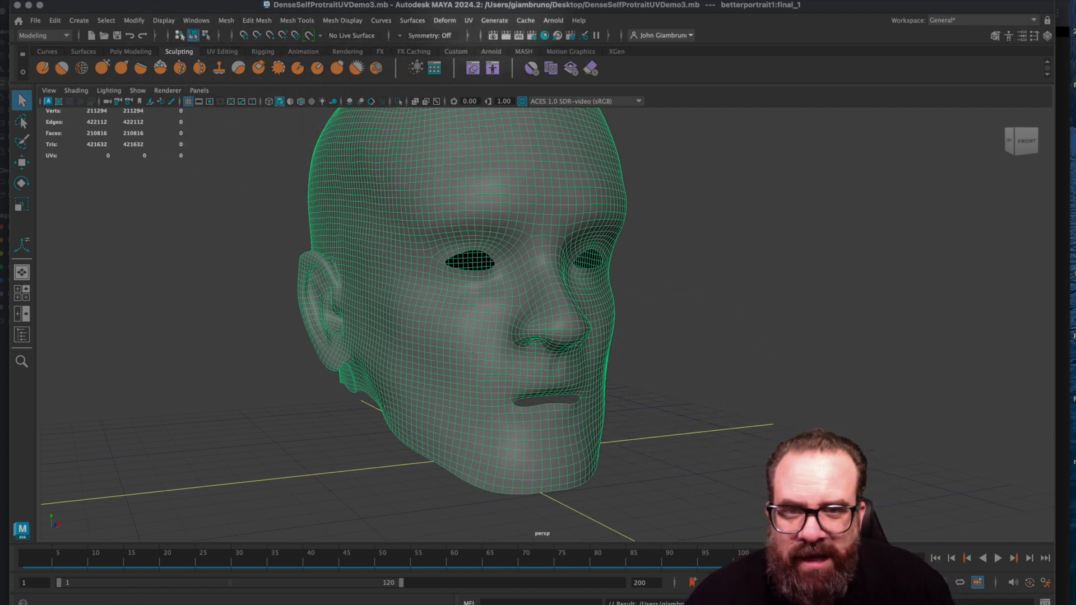
Step: Switch back to Maya from the lesson slide and change the workspace to the Persp/UV Editor saved layout
{"action": "key", "text": "super+Tab"}
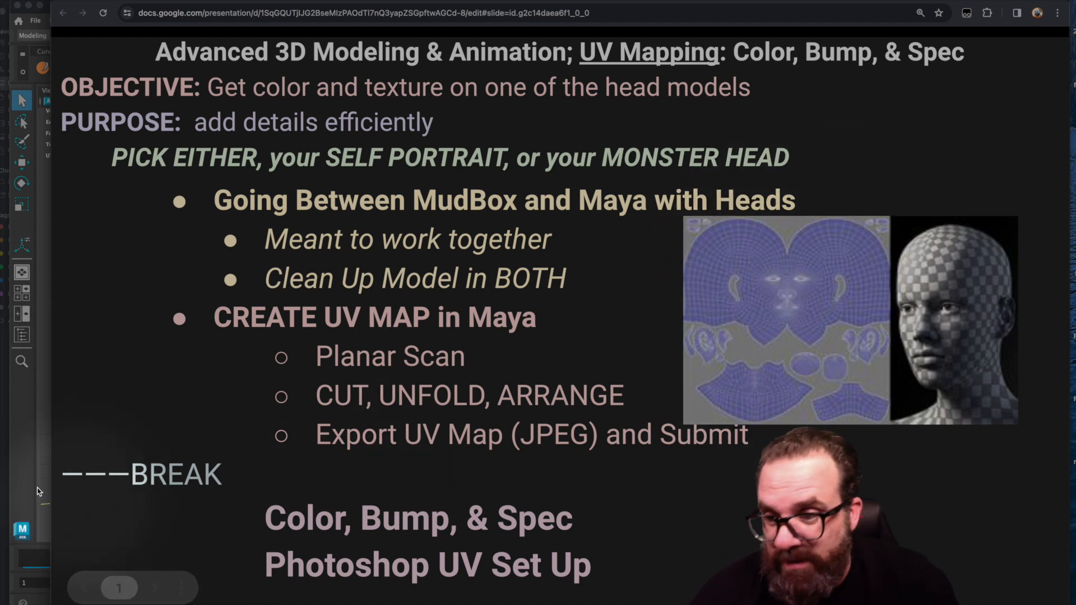
{"action": "left_click", "coordinate": [41, 449]}
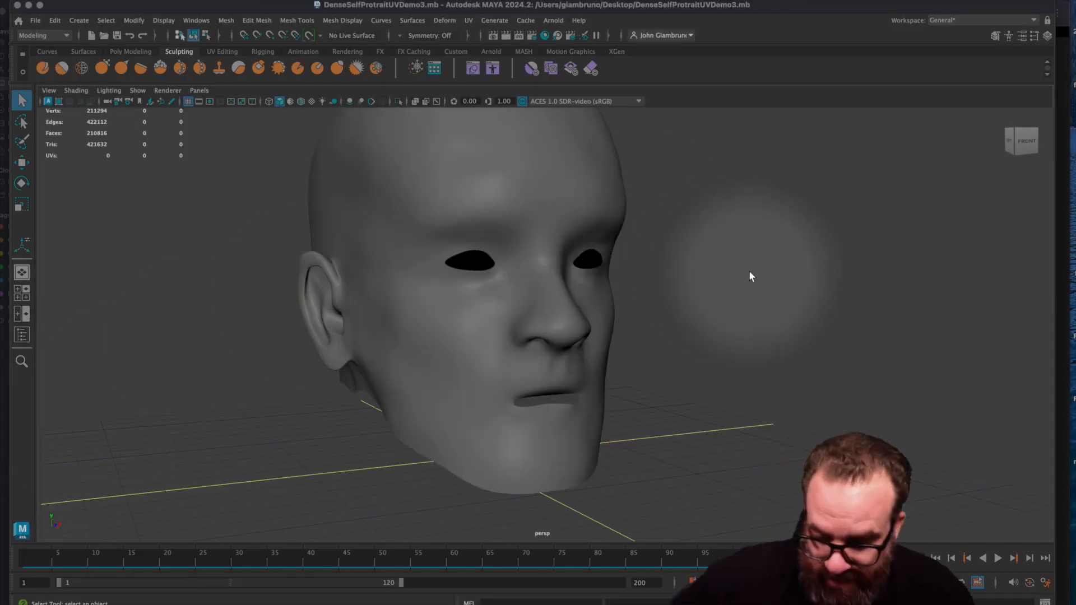
{"action": "left_click", "coordinate": [201, 91]}
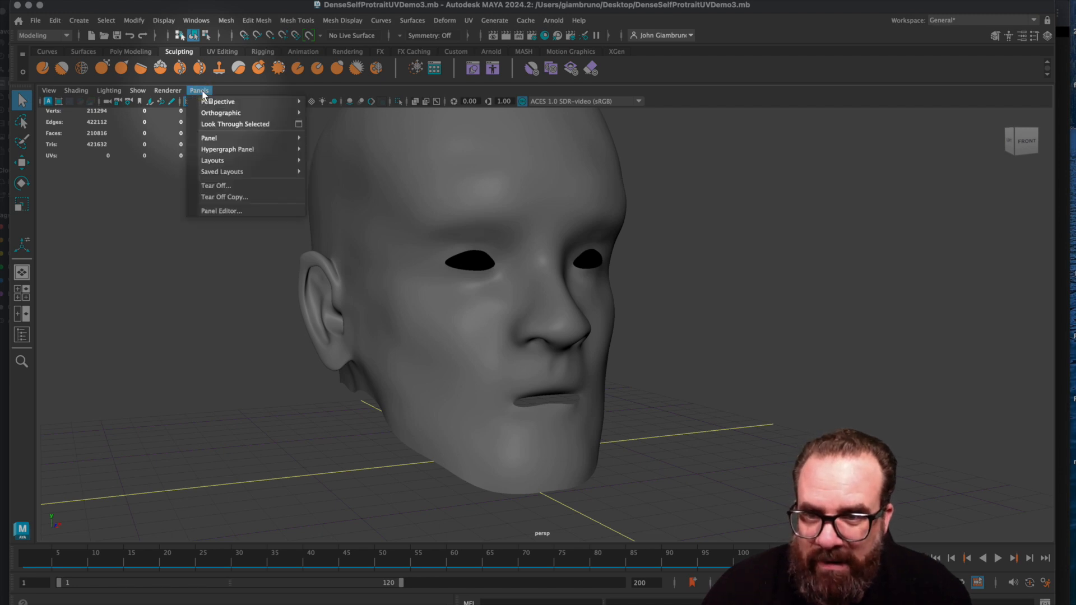
{"action": "mouse_move", "coordinate": [228, 173]}
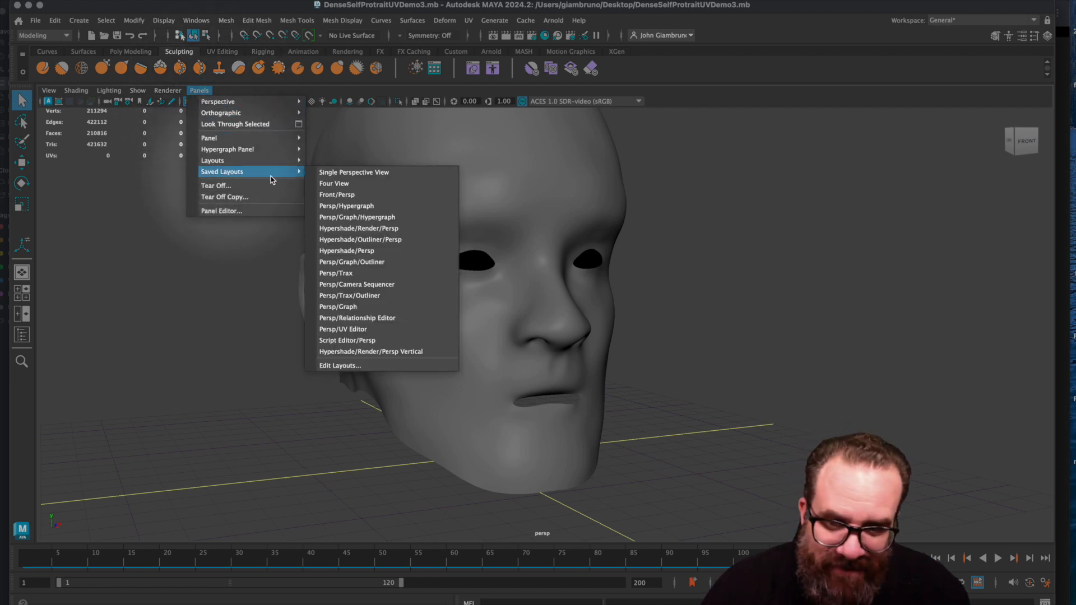
{"action": "left_click", "coordinate": [356, 329]}
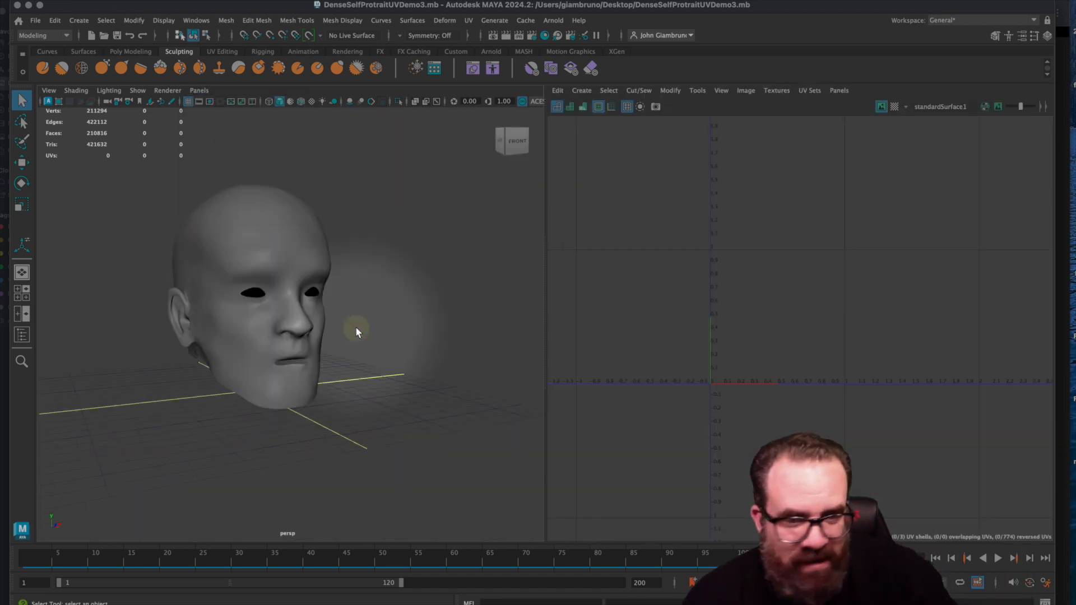
Step: Select the head mesh and create its UVs with Automatic mapping
{"action": "left_click_drag", "start_coordinate": [355, 328], "coordinate": [283, 240], "text": "alt"}
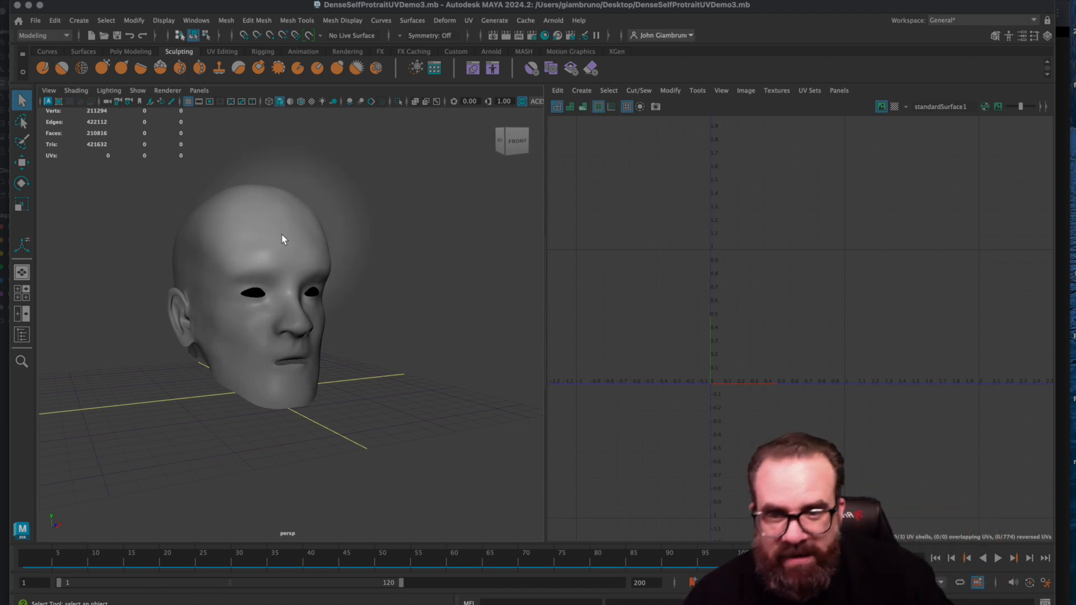
{"action": "left_click", "coordinate": [283, 240]}
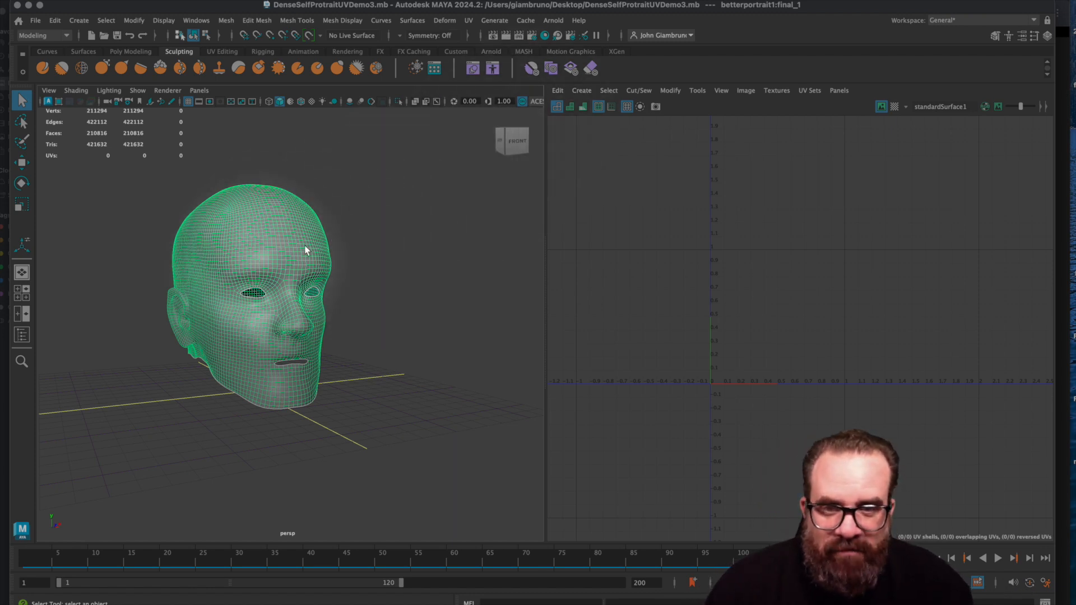
{"action": "left_click", "coordinate": [578, 90]}
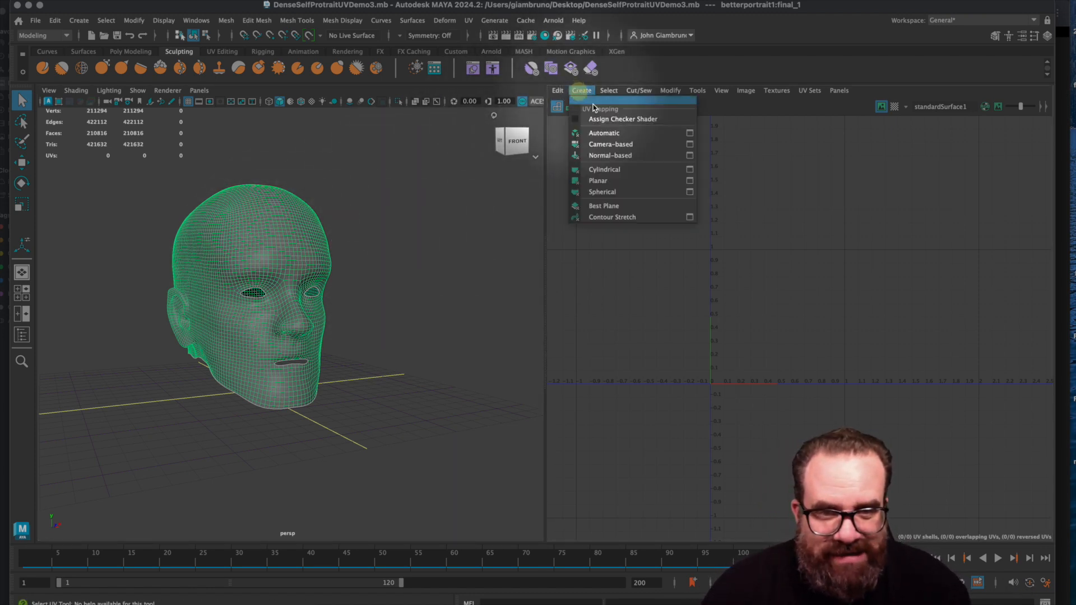
{"action": "left_click", "coordinate": [602, 135]}
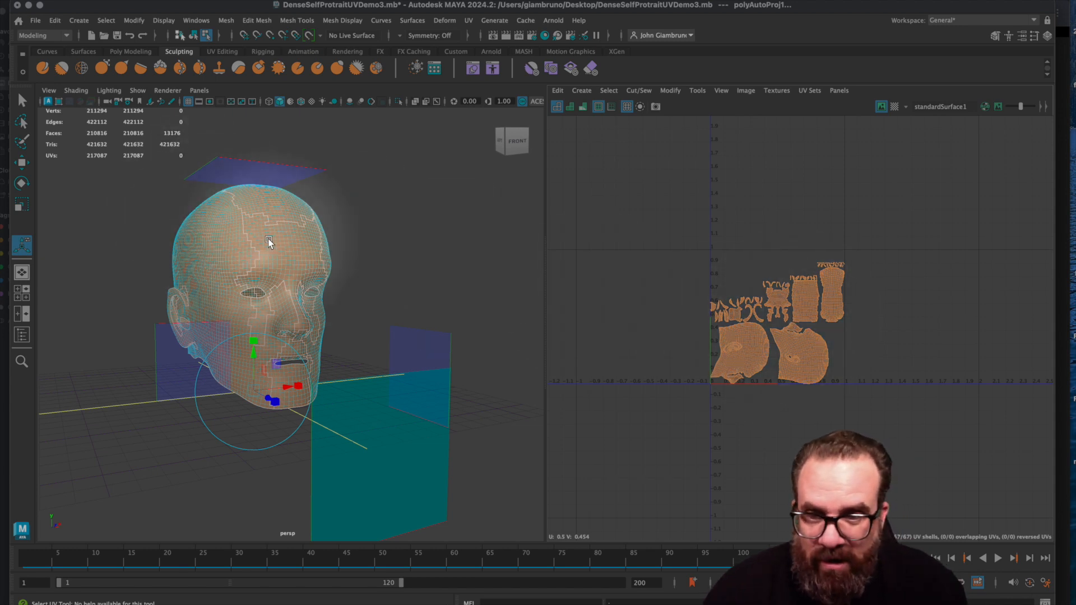
Step: Apply a Planar UV projection to the whole head object from the Z axis, fitted to the bounding box
{"action": "right_click_drag", "start_coordinate": [269, 242], "coordinate": [336, 223]}
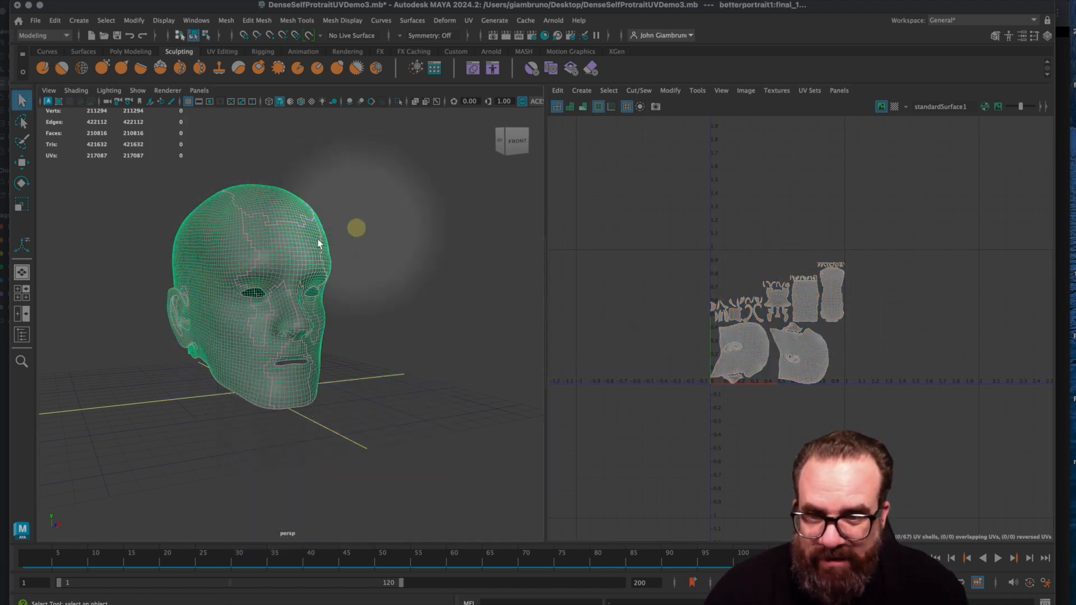
{"action": "left_click", "coordinate": [583, 91]}
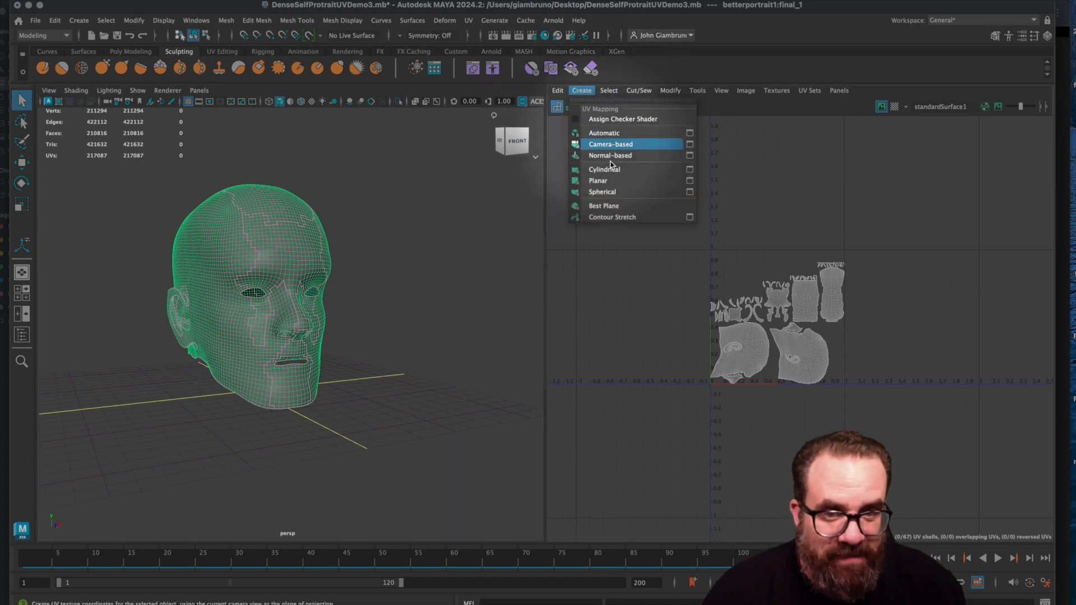
{"action": "left_click", "coordinate": [689, 180]}
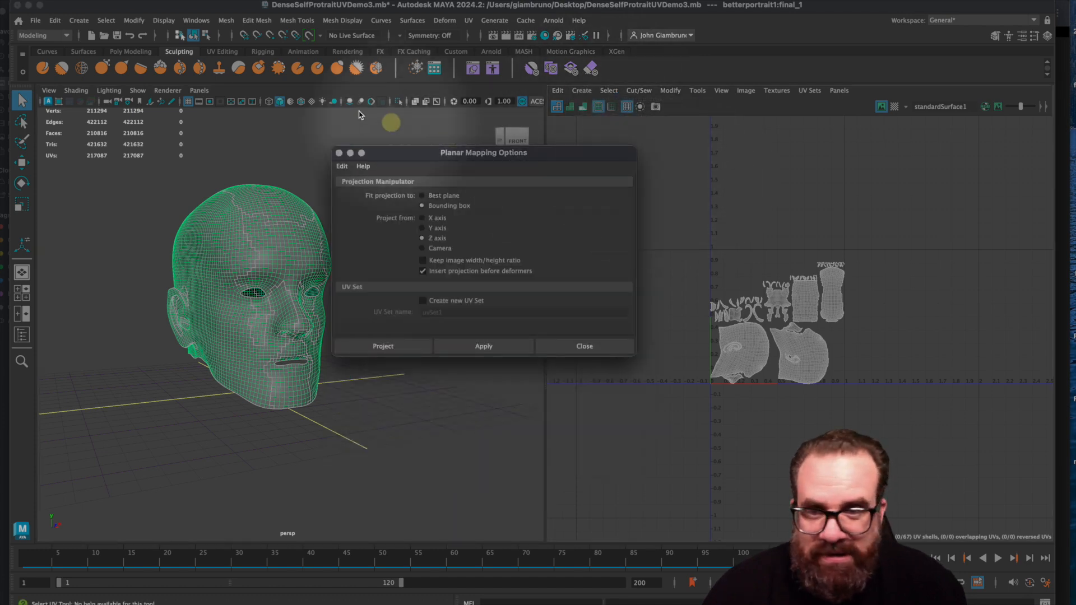
{"action": "left_click", "coordinate": [341, 166]}
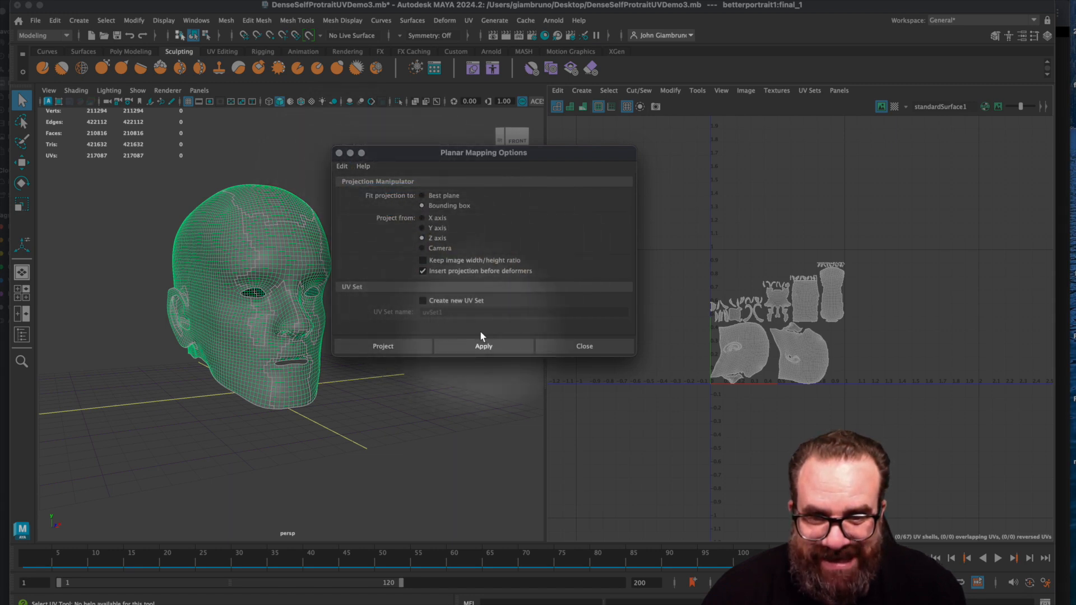
{"action": "left_click", "coordinate": [482, 347]}
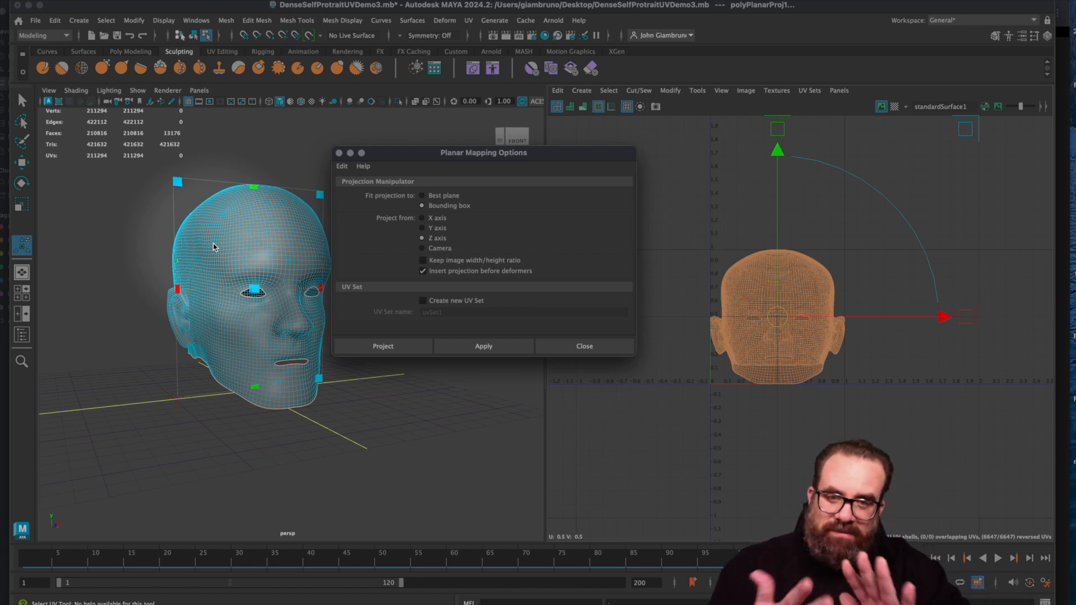
{"action": "left_click", "coordinate": [584, 346]}
{"action": "scroll", "coordinate": [737, 318], "scroll_direction": "up", "scroll_amount": 1}
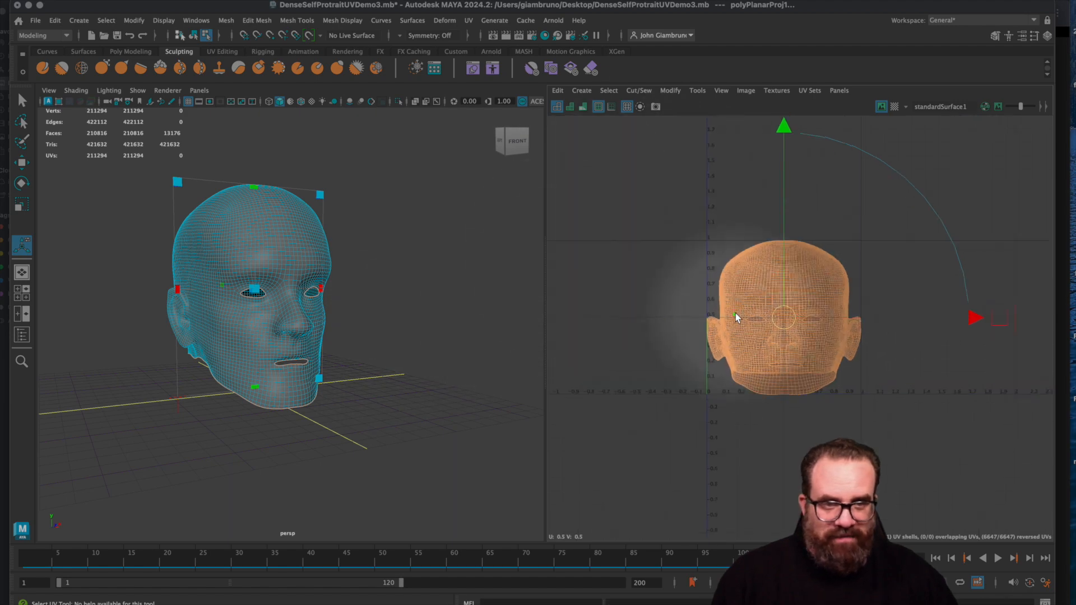
{"action": "scroll", "coordinate": [737, 314], "scroll_direction": "up", "scroll_amount": 4}
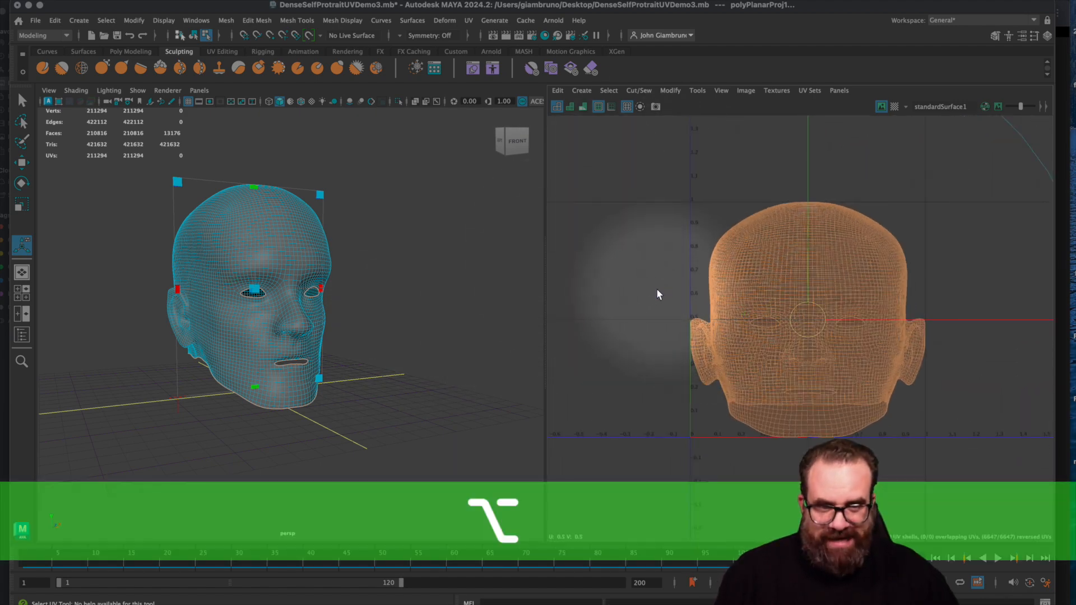
Step: Put the head mesh into edge selection mode, framing the forehead closely
{"action": "left_click_drag", "start_coordinate": [365, 300], "coordinate": [396, 314], "text": "alt"}
{"action": "scroll", "coordinate": [403, 323], "scroll_direction": "up", "scroll_amount": 4}
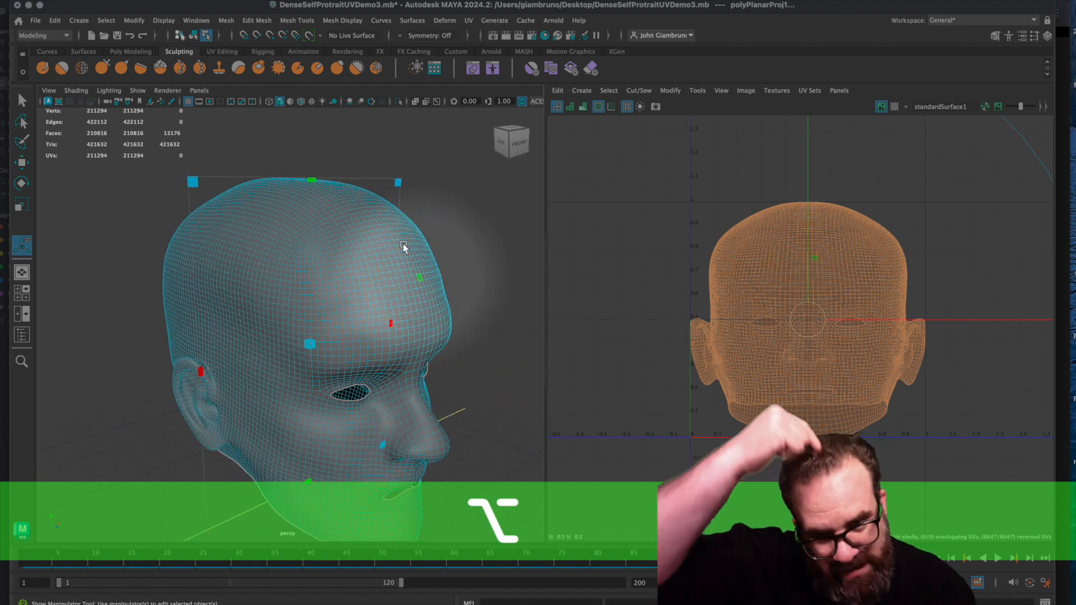
{"action": "left_click_drag", "start_coordinate": [385, 236], "coordinate": [370, 231]}
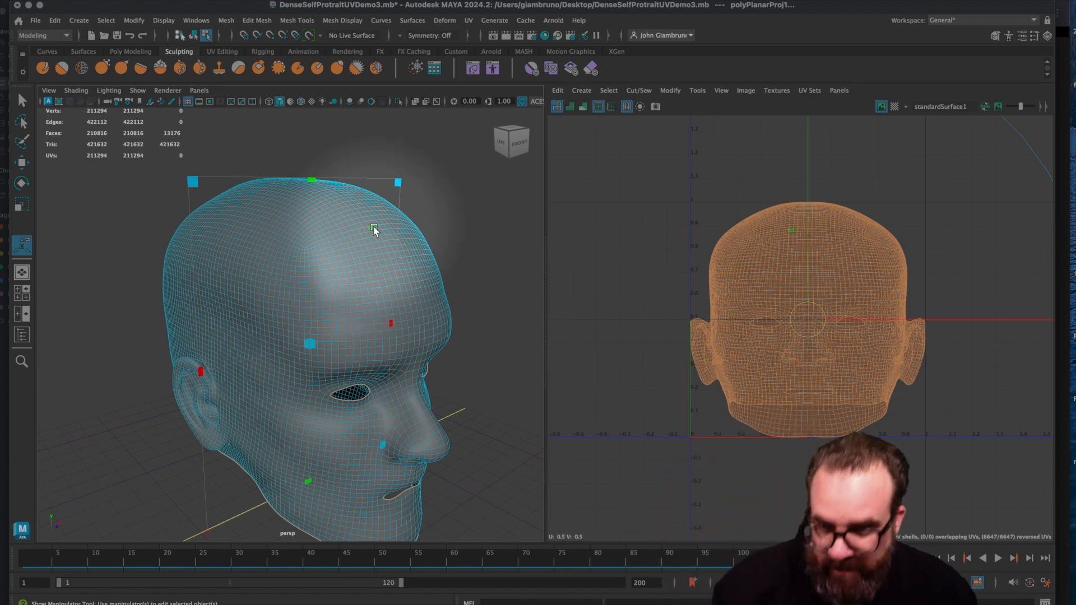
{"action": "scroll", "coordinate": [375, 229], "scroll_direction": "up", "scroll_amount": 5}
{"action": "left_click_drag", "start_coordinate": [376, 232], "coordinate": [365, 232], "text": "alt"}
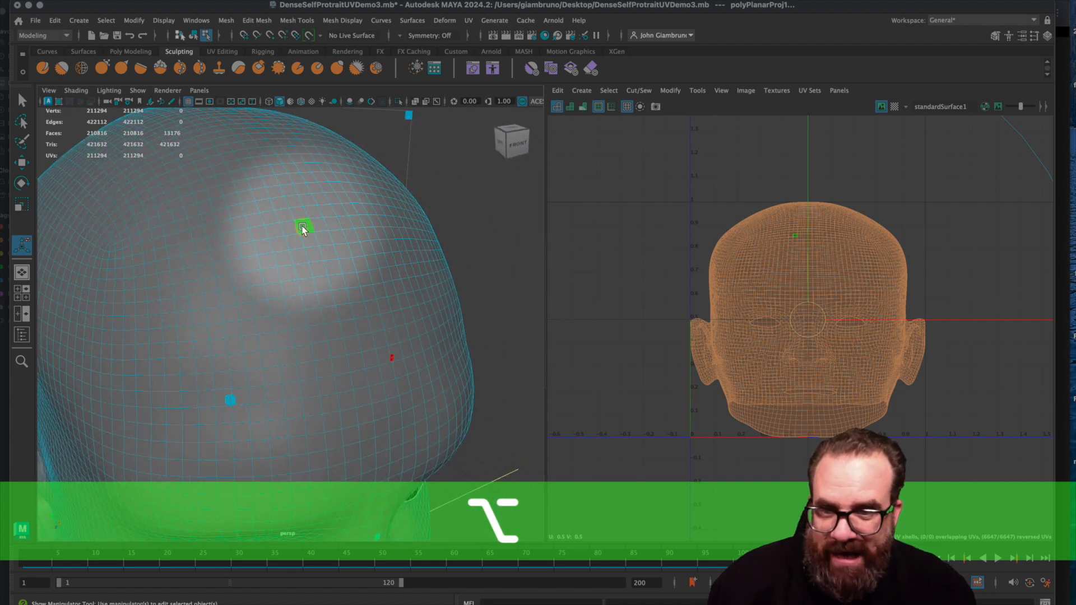
{"action": "right_click", "coordinate": [302, 227]}
{"action": "right_click_drag", "start_coordinate": [302, 227], "coordinate": [301, 200]}
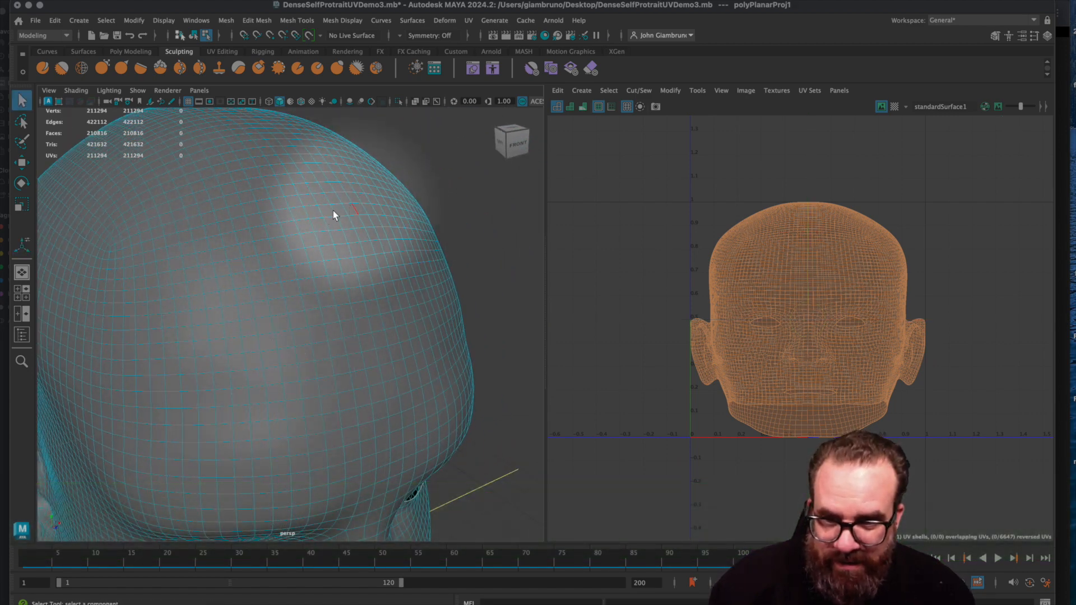
Step: Select the vertical edge loop running down the centre of the head
{"action": "left_click", "coordinate": [287, 223]}
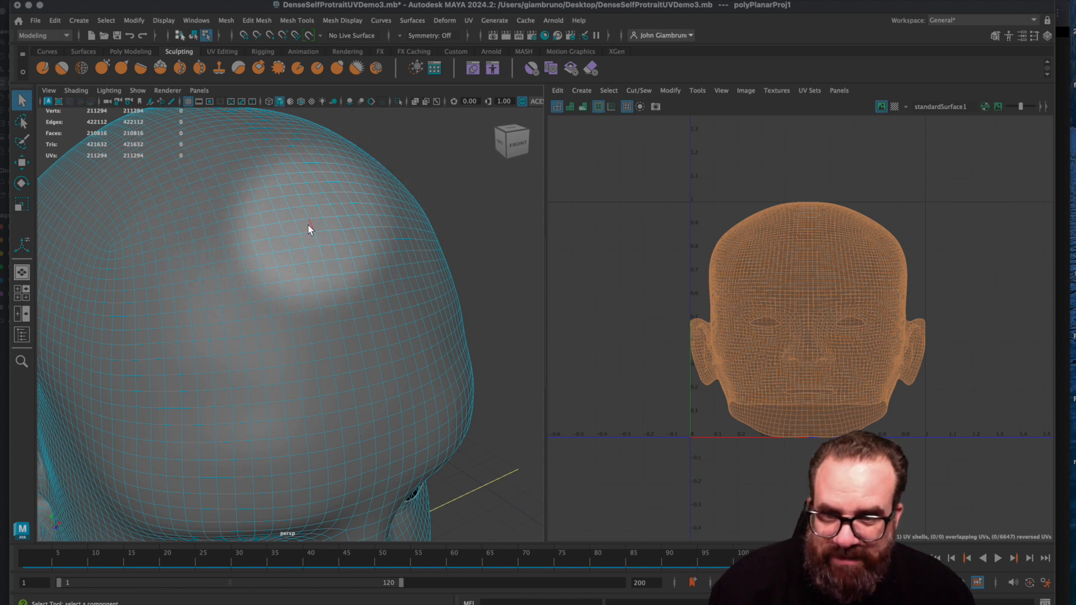
{"action": "left_click", "coordinate": [322, 234]}
{"action": "double_click", "coordinate": [327, 234]}
{"action": "left_click_drag", "start_coordinate": [330, 238], "coordinate": [251, 322], "text": "alt"}
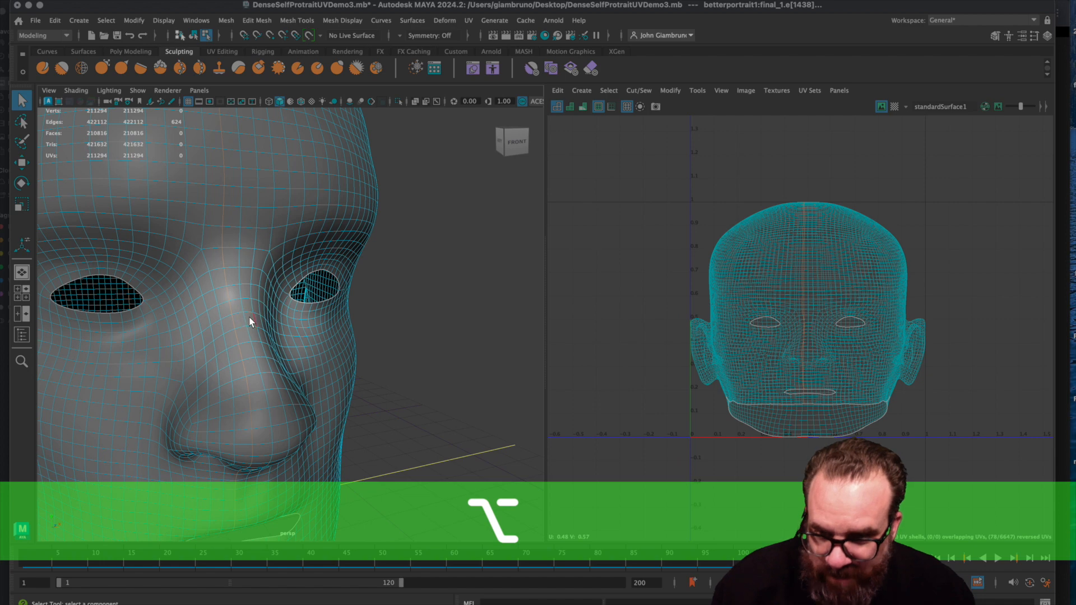
Step: Examine the selected centre edge loop across the forehead, nose, mouth and chin
{"action": "right_click_drag", "start_coordinate": [247, 319], "coordinate": [275, 381], "text": "alt"}
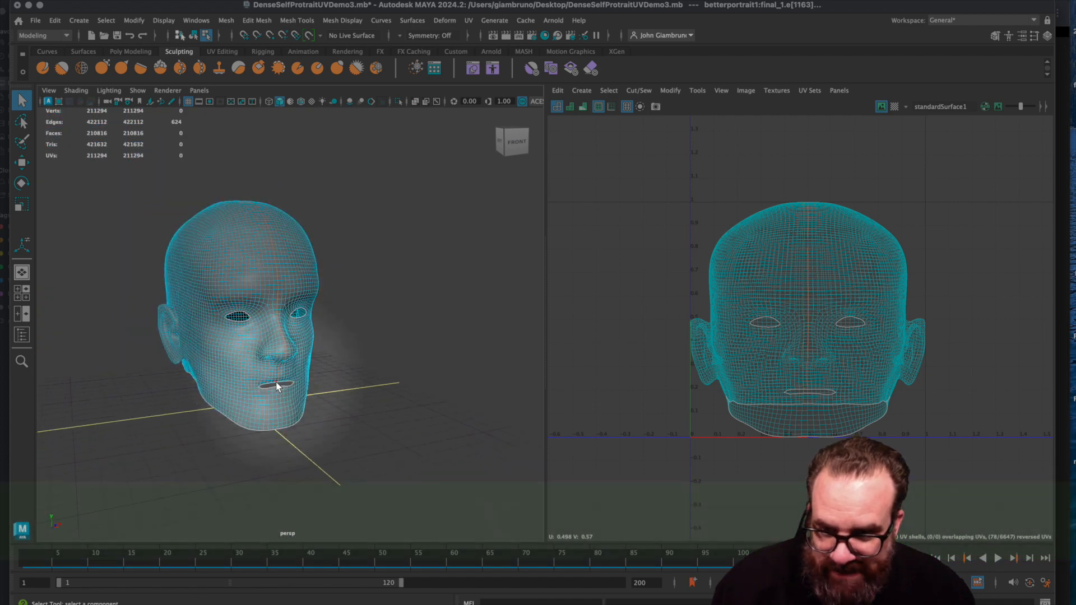
{"action": "left_click_drag", "start_coordinate": [276, 381], "coordinate": [273, 378], "text": "alt"}
{"action": "left_click", "coordinate": [257, 292], "text": "alt"}
{"action": "scroll", "coordinate": [262, 304], "scroll_direction": "up", "scroll_amount": 5}
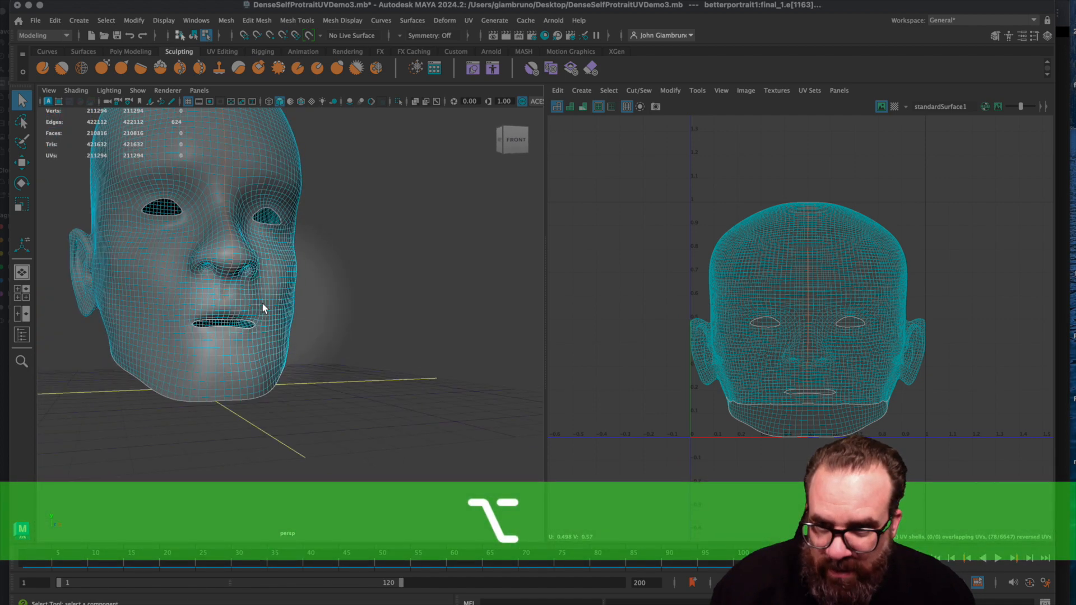
{"action": "scroll", "coordinate": [261, 301], "scroll_direction": "down", "scroll_amount": 8}
{"action": "mouse_move", "coordinate": [254, 291]}
{"action": "left_mouse_down", "text": "alt"}
{"action": "mouse_move", "coordinate": [313, 294]}
{"action": "mouse_move", "coordinate": [247, 282]}
{"action": "left_mouse_up", "text": "alt"}
{"action": "scroll", "coordinate": [270, 278], "scroll_direction": "up", "scroll_amount": 5}
{"action": "left_click_drag", "start_coordinate": [257, 201], "coordinate": [229, 201], "text": "alt"}
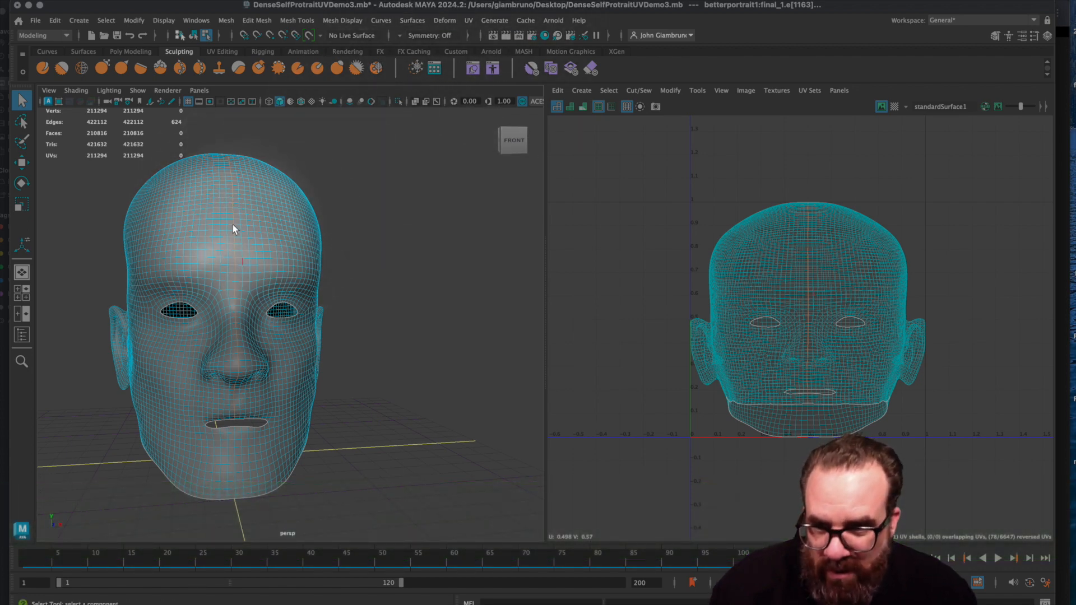
{"action": "scroll", "coordinate": [236, 219], "scroll_direction": "up", "scroll_amount": 3}
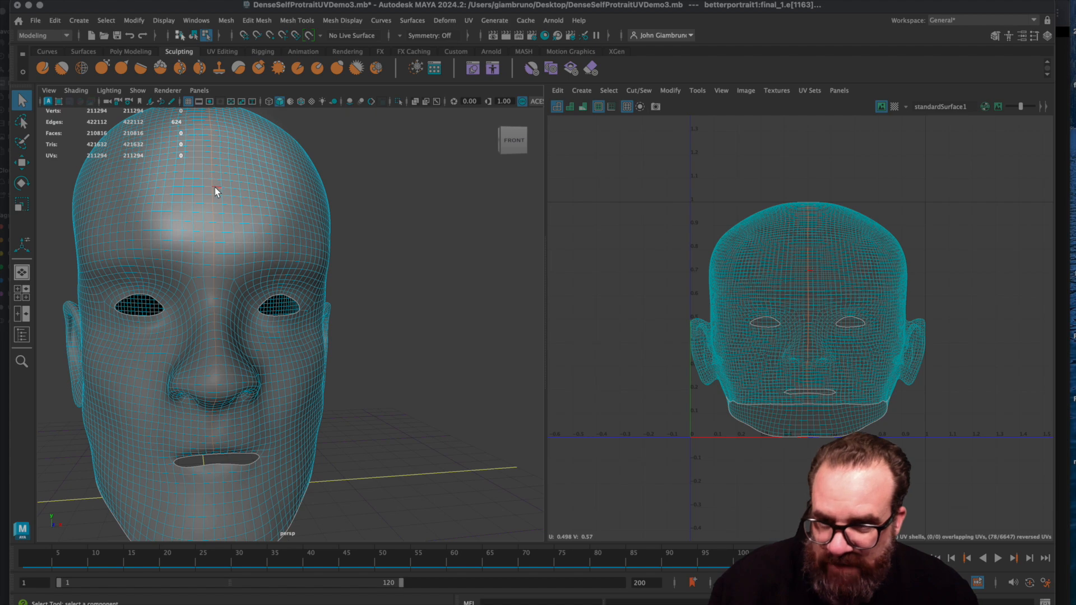
Step: Clear the edge selection and select a single centre edge high on the forehead
{"action": "key", "text": "shift"}
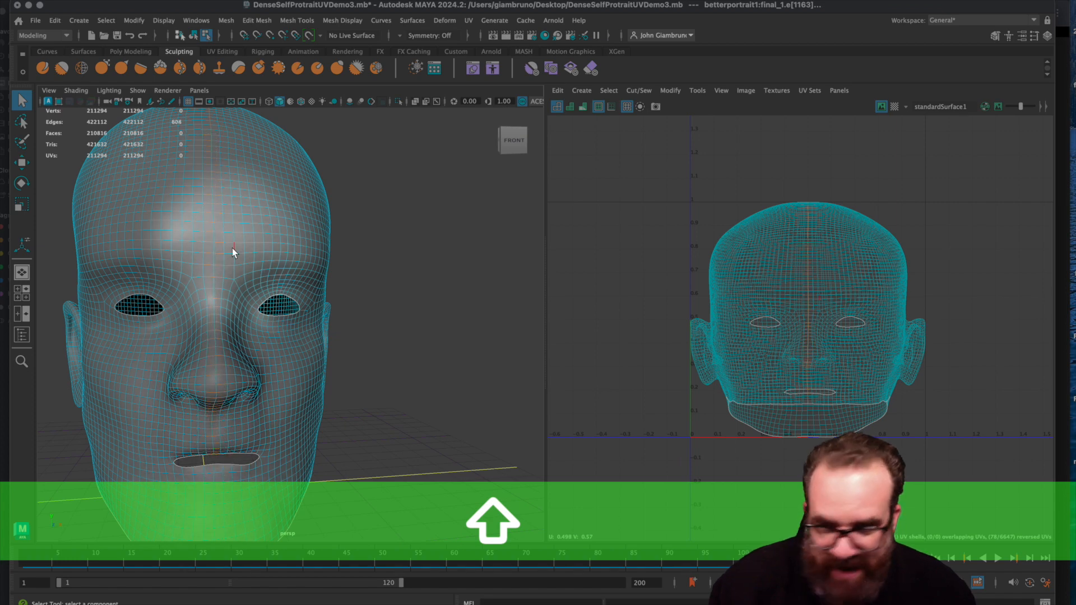
{"action": "left_click", "coordinate": [352, 196]}
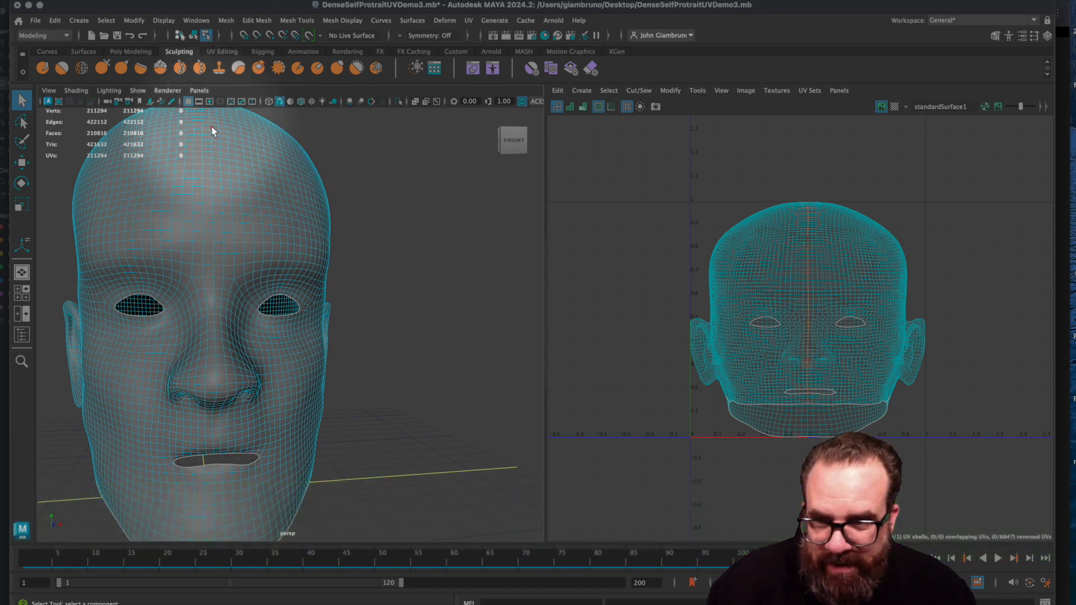
{"action": "left_click", "coordinate": [211, 126]}
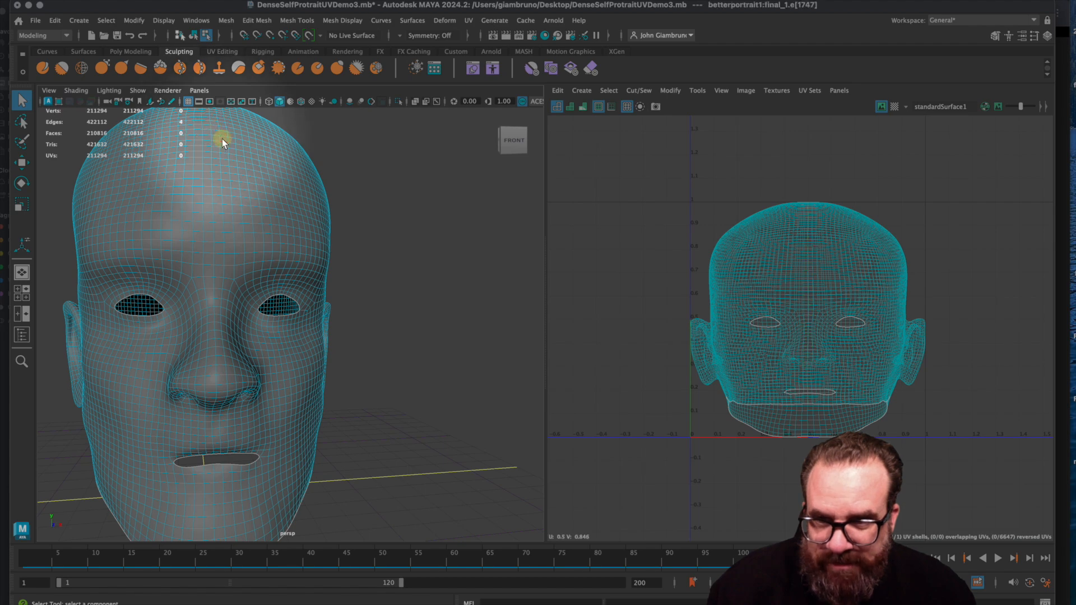
Step: Set selection symmetry to Object X
{"action": "left_click", "coordinate": [400, 35]}
{"action": "left_click", "coordinate": [421, 53]}
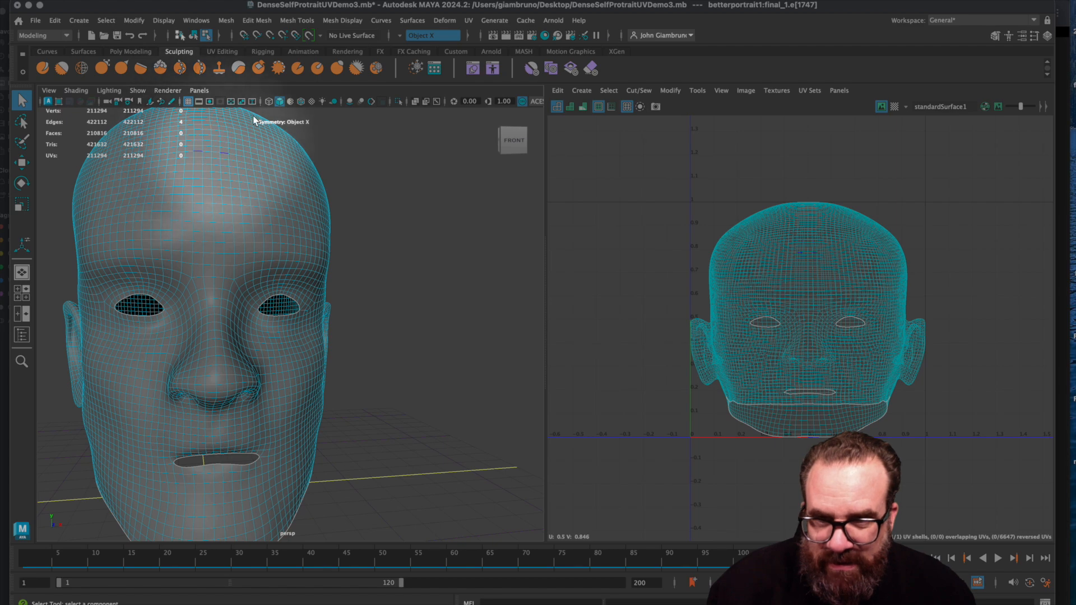
{"action": "left_click", "coordinate": [401, 36]}
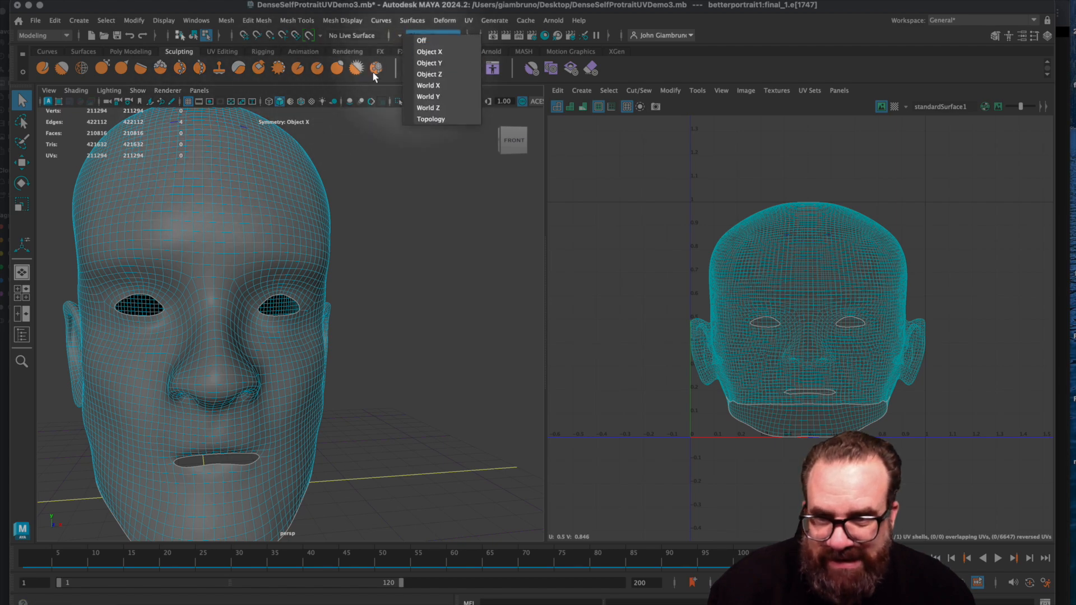
{"action": "left_click", "coordinate": [238, 173]}
Step: Extend the edge selection from the forehead centre edge over the crown and down the back of the head to the neck border
{"action": "scroll", "coordinate": [251, 176], "scroll_direction": "up", "scroll_amount": 10}
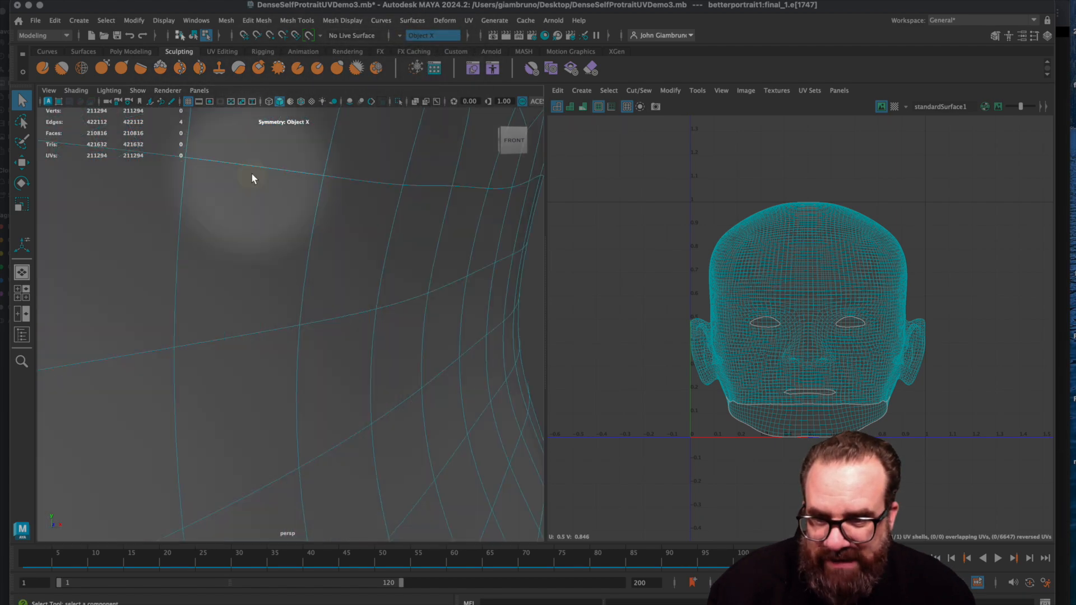
{"action": "scroll", "coordinate": [251, 178], "scroll_direction": "down", "scroll_amount": 5}
{"action": "left_click_drag", "start_coordinate": [288, 195], "coordinate": [328, 267], "text": "alt"}
{"action": "right_click_drag", "start_coordinate": [328, 266], "coordinate": [261, 241], "text": "alt"}
{"action": "left_click_drag", "start_coordinate": [267, 212], "coordinate": [281, 350], "text": "alt"}
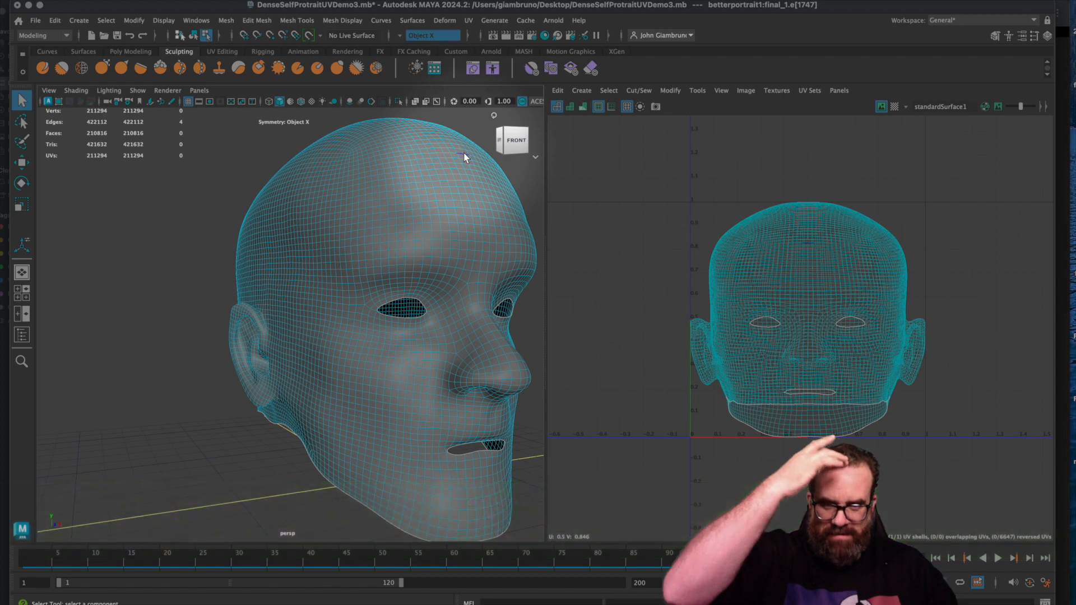
{"action": "left_click_drag", "start_coordinate": [464, 193], "coordinate": [254, 250], "text": "alt"}
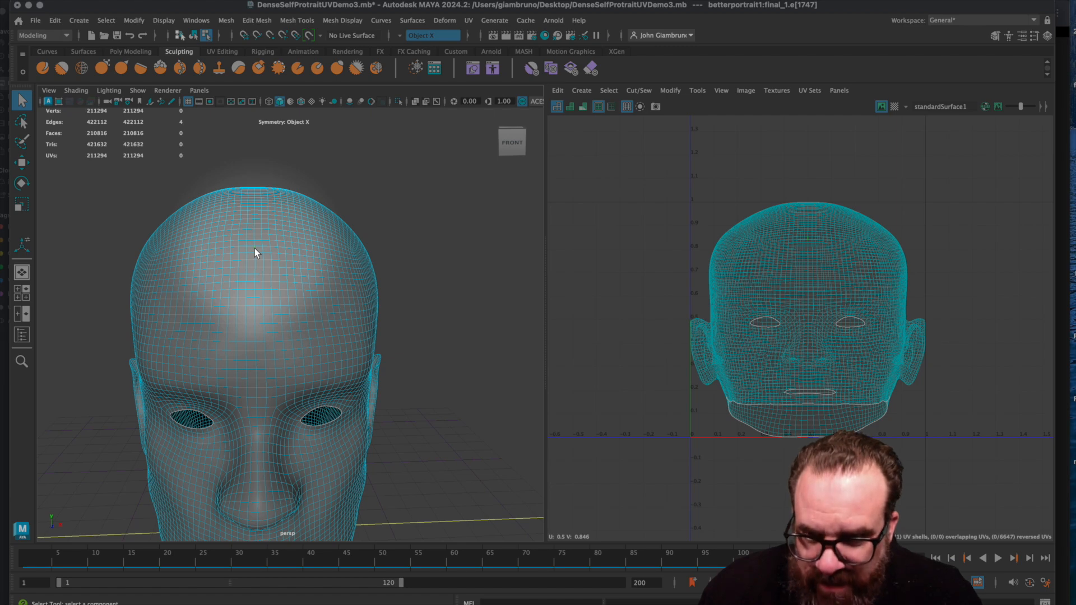
{"action": "key", "text": "alt"}
{"action": "left_click_drag", "start_coordinate": [359, 229], "coordinate": [380, 235], "text": "alt"}
{"action": "right_click_drag", "start_coordinate": [377, 284], "coordinate": [414, 392], "text": "alt"}
{"action": "right_click_drag", "start_coordinate": [423, 253], "coordinate": [459, 333], "text": "alt"}
{"action": "middle_click_drag", "start_coordinate": [458, 333], "coordinate": [383, 244], "text": "alt"}
{"action": "left_click_drag", "start_coordinate": [383, 245], "coordinate": [329, 396], "text": "alt"}
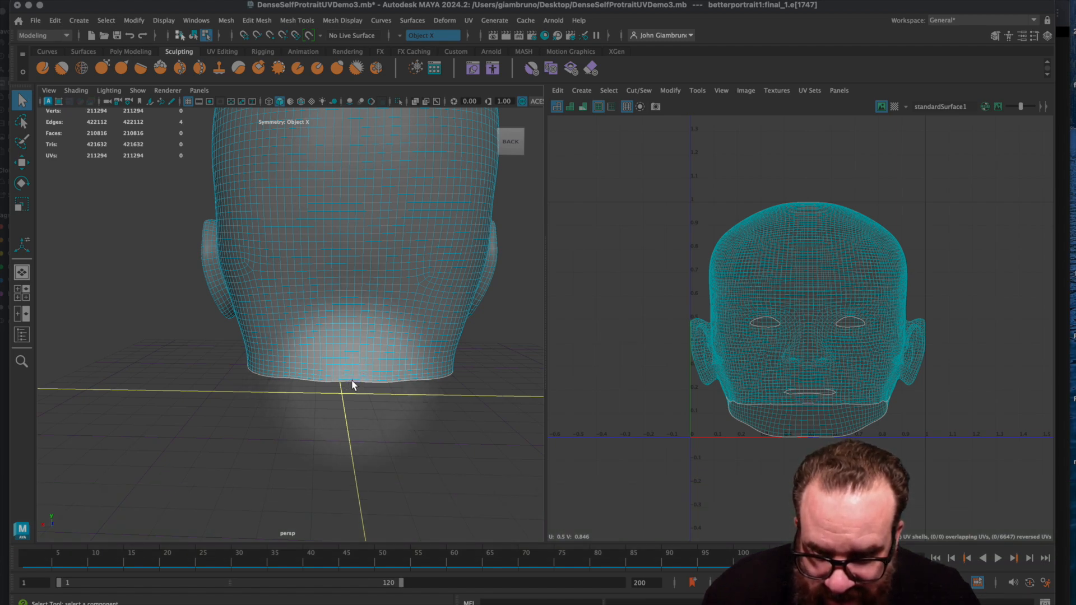
{"action": "scroll", "coordinate": [358, 386], "scroll_direction": "up", "scroll_amount": 5}
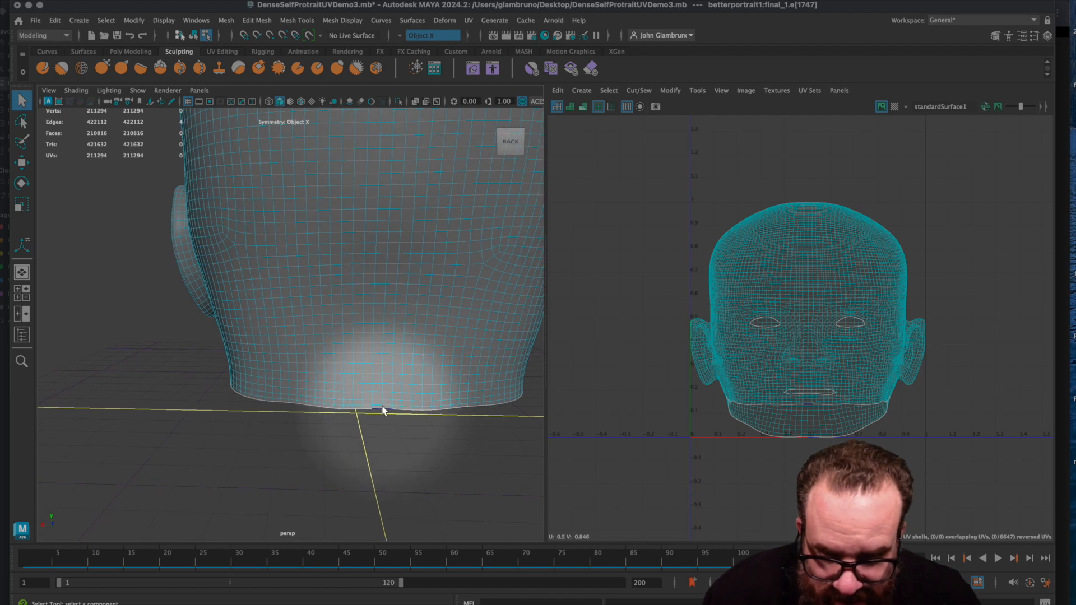
{"action": "key", "text": "shift"}
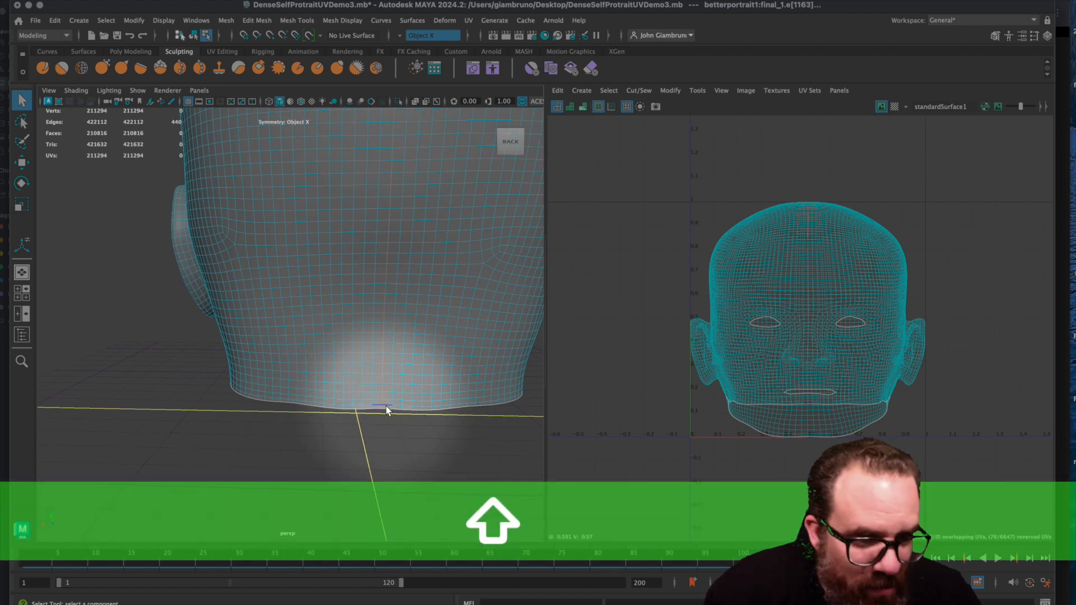
Step: Cut the UVs along the selected centre edges running over the crown and down the back of the head
{"action": "scroll", "coordinate": [383, 407], "scroll_direction": "down", "scroll_amount": 6}
{"action": "mouse_move", "coordinate": [355, 401]}
{"action": "left_mouse_down", "text": "alt"}
{"action": "mouse_move", "coordinate": [427, 400]}
{"action": "mouse_move", "coordinate": [371, 401]}
{"action": "mouse_move", "coordinate": [319, 382]}
{"action": "mouse_move", "coordinate": [355, 387]}
{"action": "left_mouse_up", "text": "alt"}
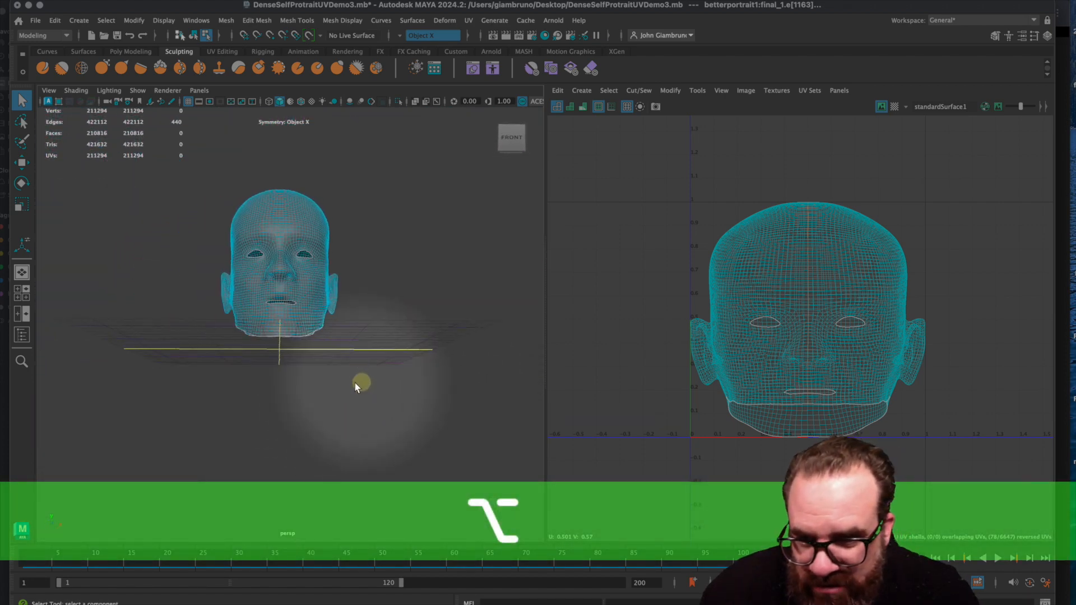
{"action": "scroll", "coordinate": [332, 358], "scroll_direction": "up", "scroll_amount": 5, "text": "alt"}
{"action": "left_click_drag", "start_coordinate": [294, 238], "coordinate": [293, 247], "text": "alt"}
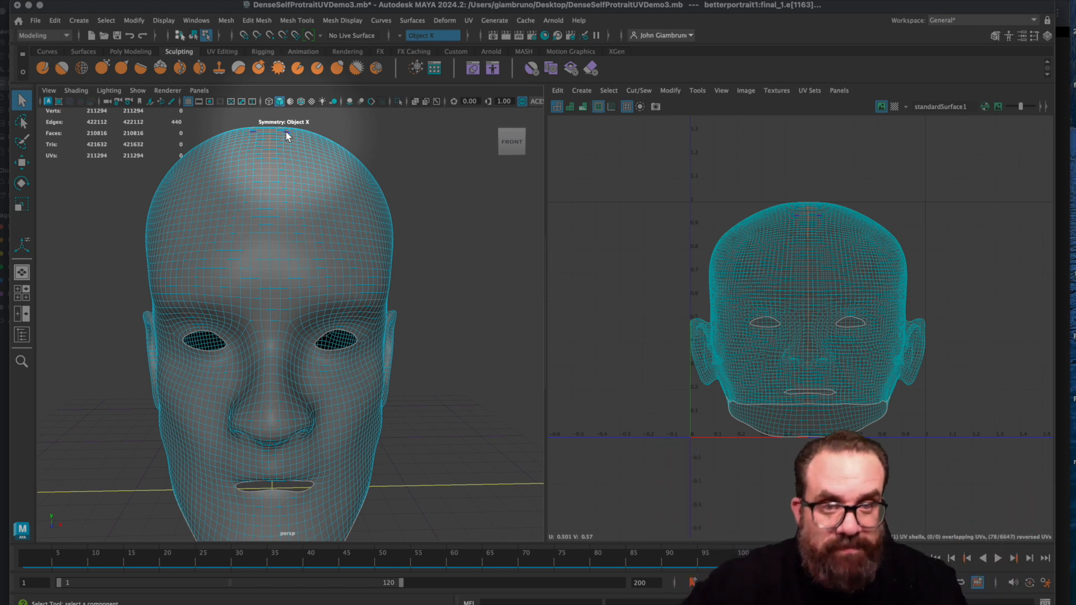
{"action": "left_click", "coordinate": [638, 91]}
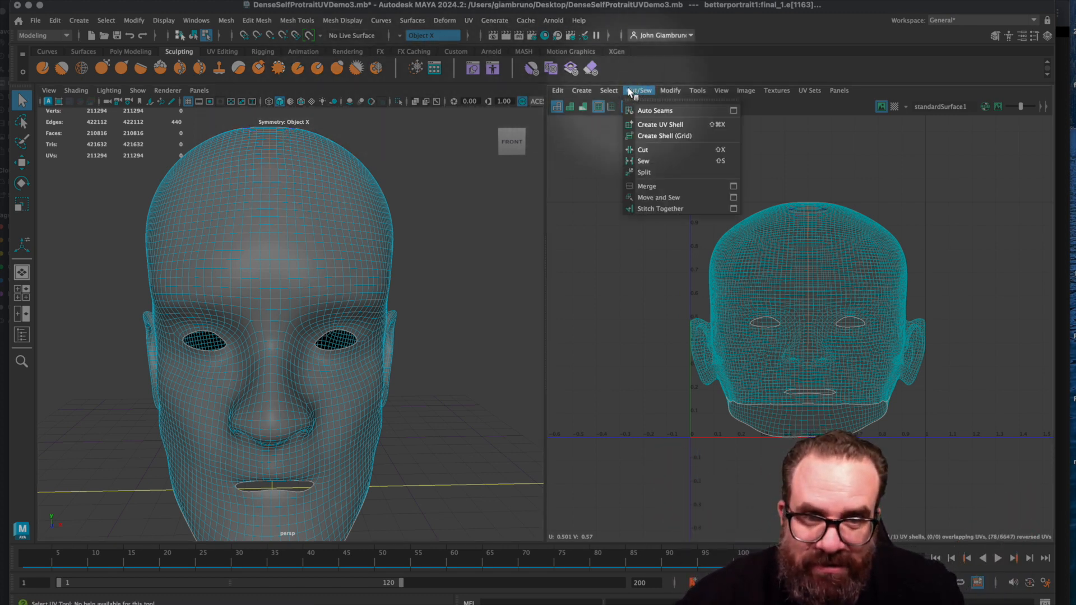
{"action": "left_click", "coordinate": [641, 149]}
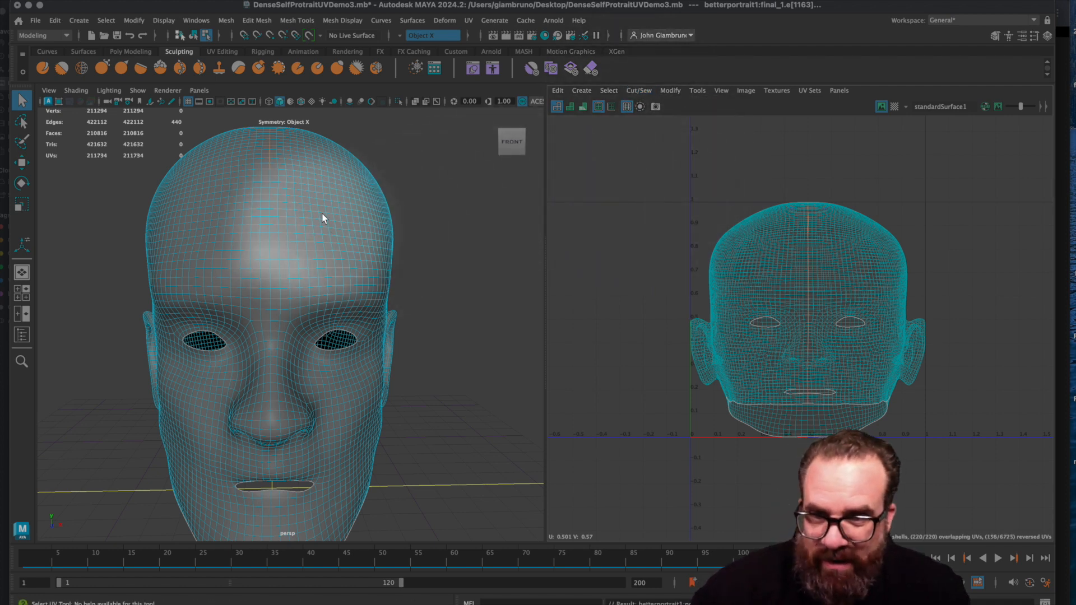
Step: Switch to object selection on the head and unfold its UVs
{"action": "right_click_drag", "start_coordinate": [271, 153], "coordinate": [397, 135]}
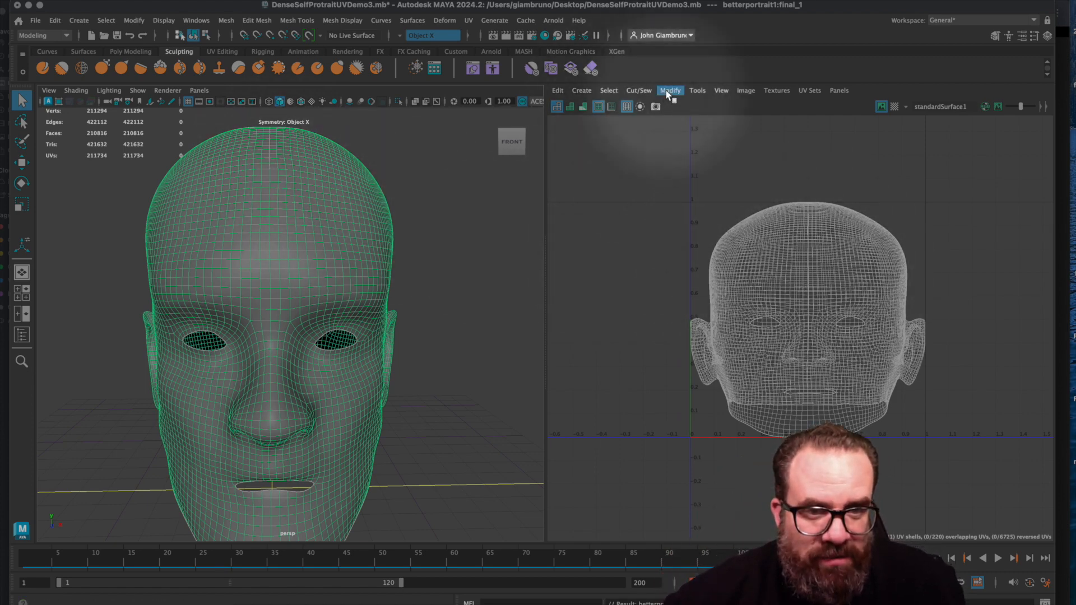
{"action": "left_click", "coordinate": [639, 90]}
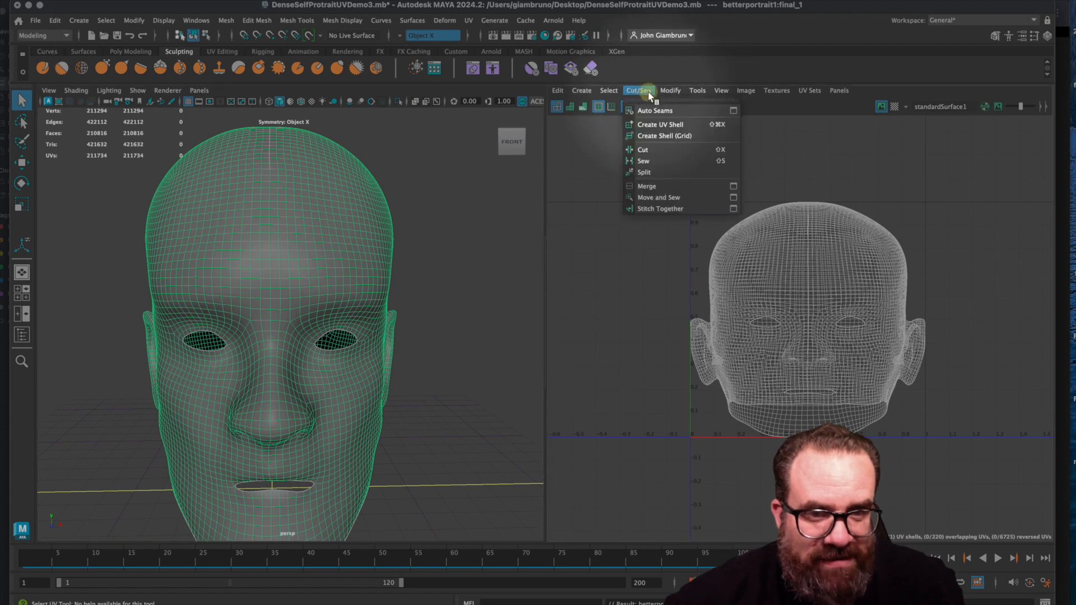
{"action": "mouse_move", "coordinate": [681, 92]}
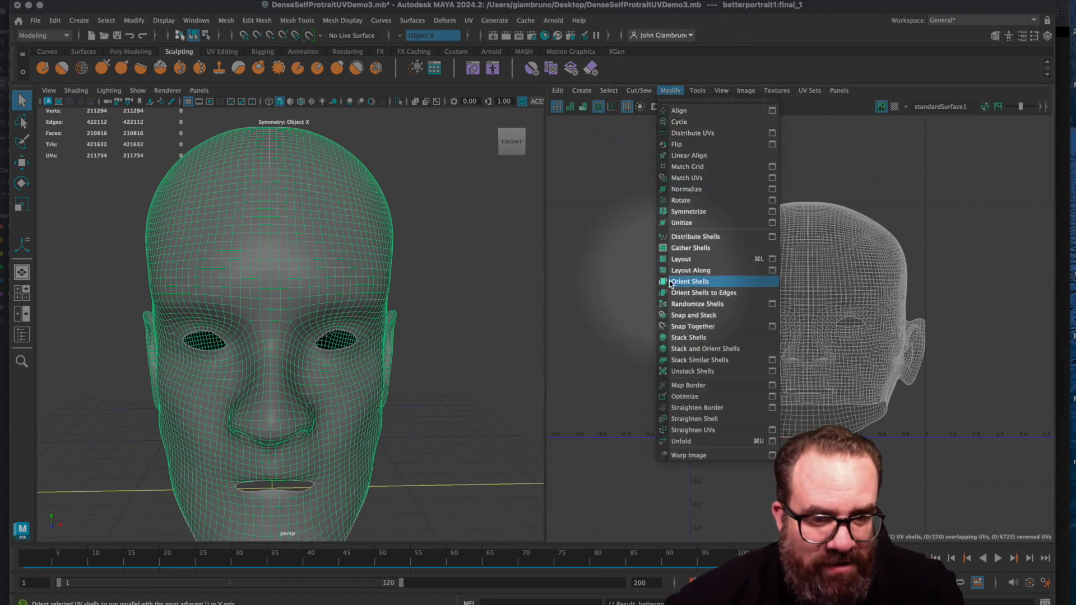
{"action": "left_click", "coordinate": [691, 442]}
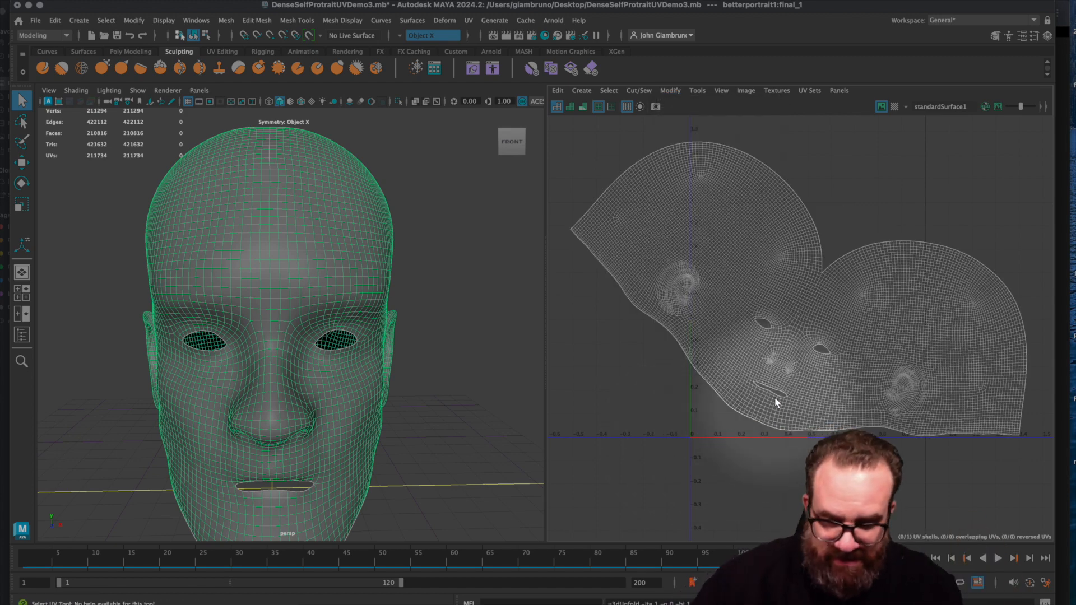
Step: Select the head's entire unfolded UV shell
{"action": "key", "text": "e"}
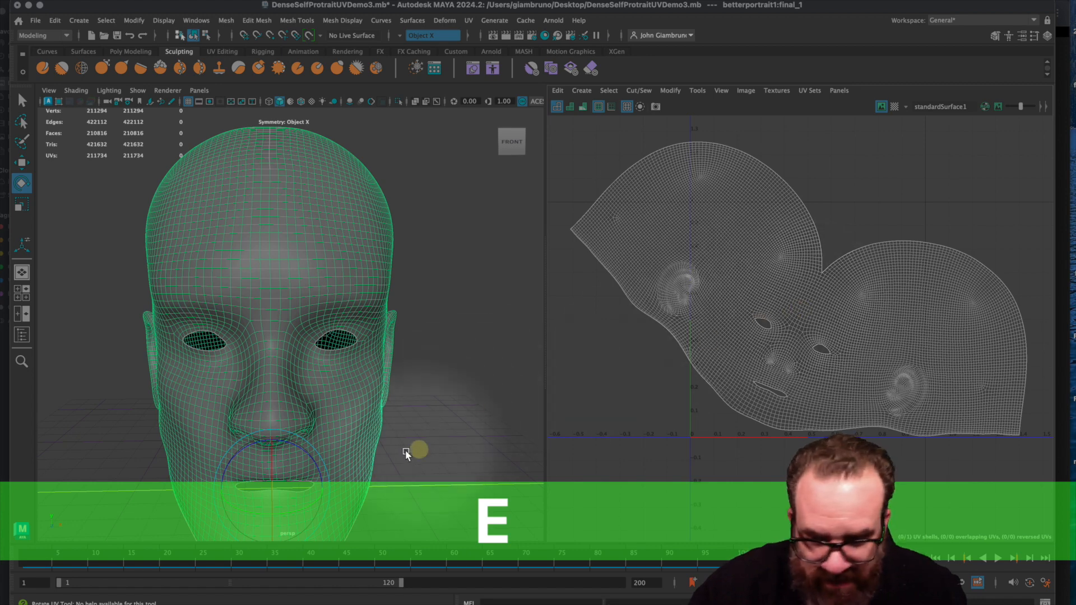
{"action": "right_click_drag", "start_coordinate": [752, 233], "coordinate": [723, 228]}
{"action": "left_click", "coordinate": [810, 314]}
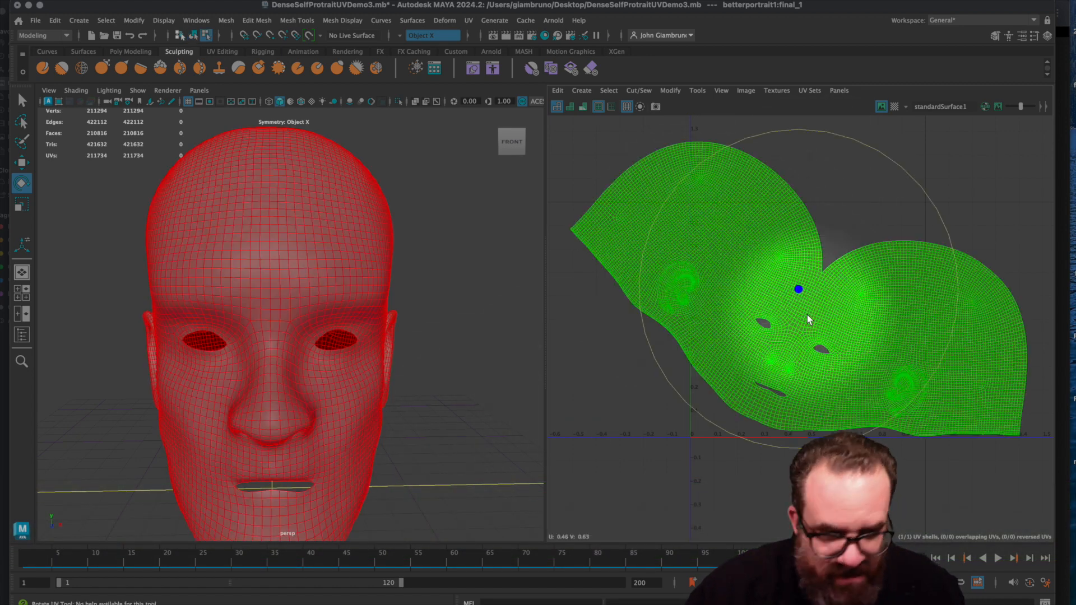
{"action": "key", "text": "e"}
{"action": "left_click_drag", "start_coordinate": [870, 144], "coordinate": [806, 146]}
{"action": "key", "text": "w"}
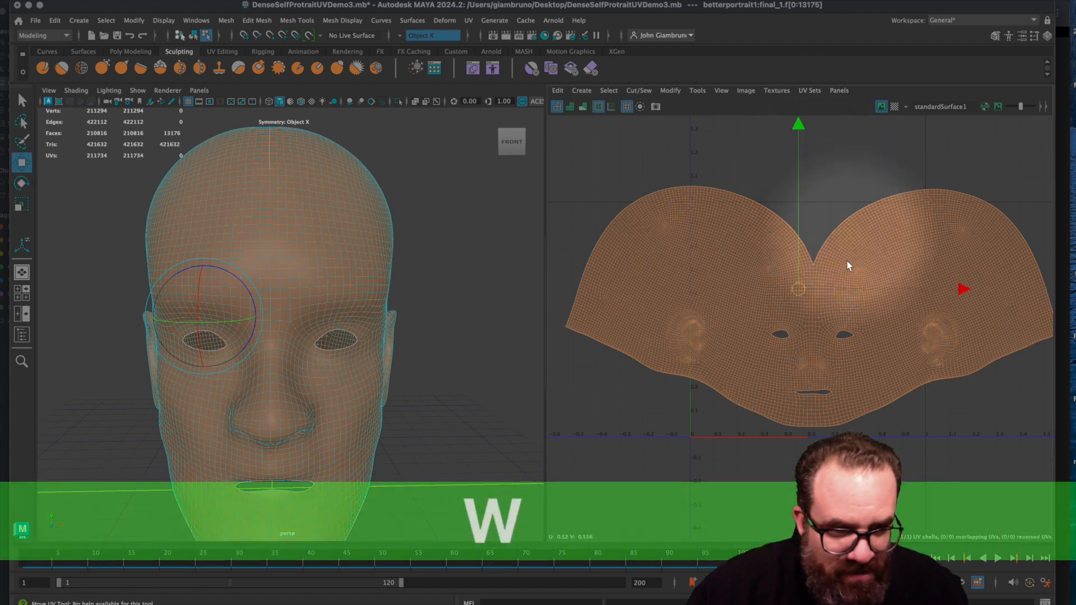
{"action": "left_click_drag", "start_coordinate": [798, 289], "coordinate": [799, 303]}
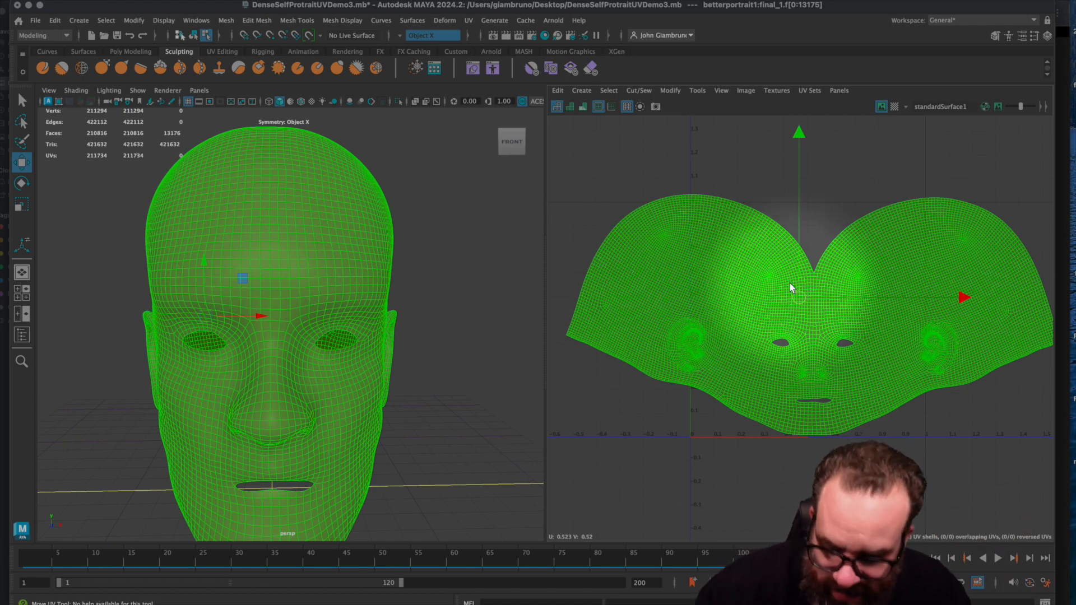
{"action": "key", "text": "super+z"}
{"action": "key", "text": "super+z"}
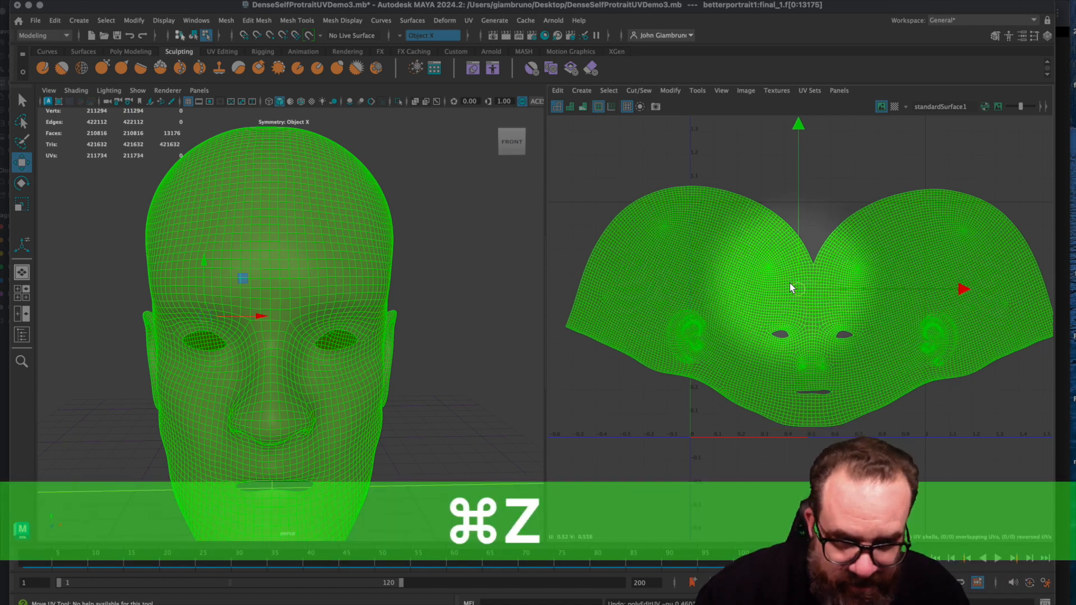
{"action": "key", "text": "super+z"}
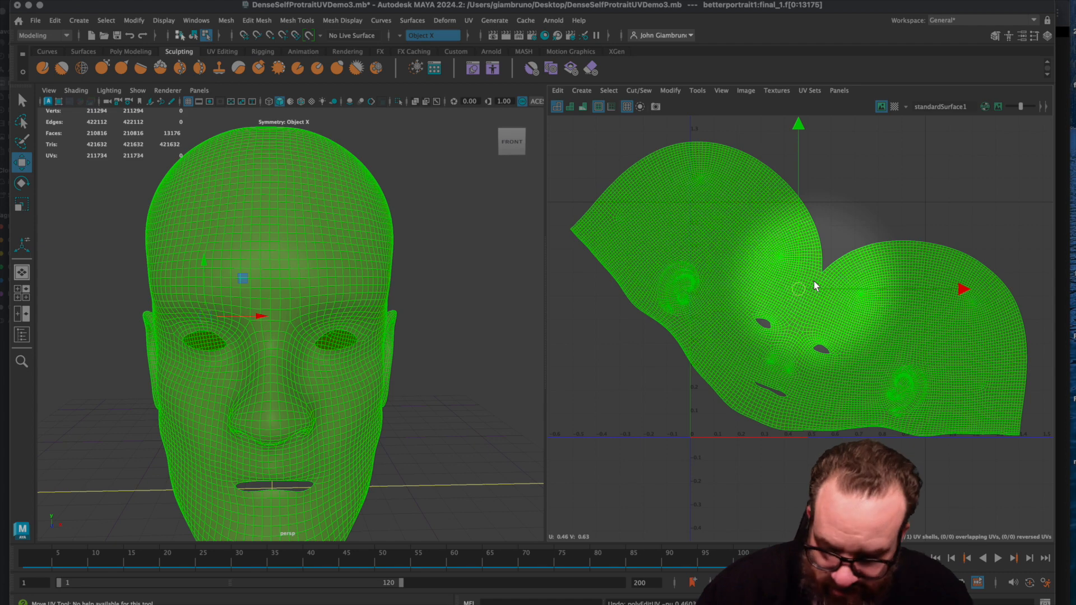
Step: Rotate the head's UV shell until the face sits upright, and move it slightly upward
{"action": "key", "text": "e"}
{"action": "left_click_drag", "start_coordinate": [834, 134], "coordinate": [772, 144]}
{"action": "key", "text": "w"}
{"action": "left_click_drag", "start_coordinate": [801, 298], "coordinate": [802, 283]}
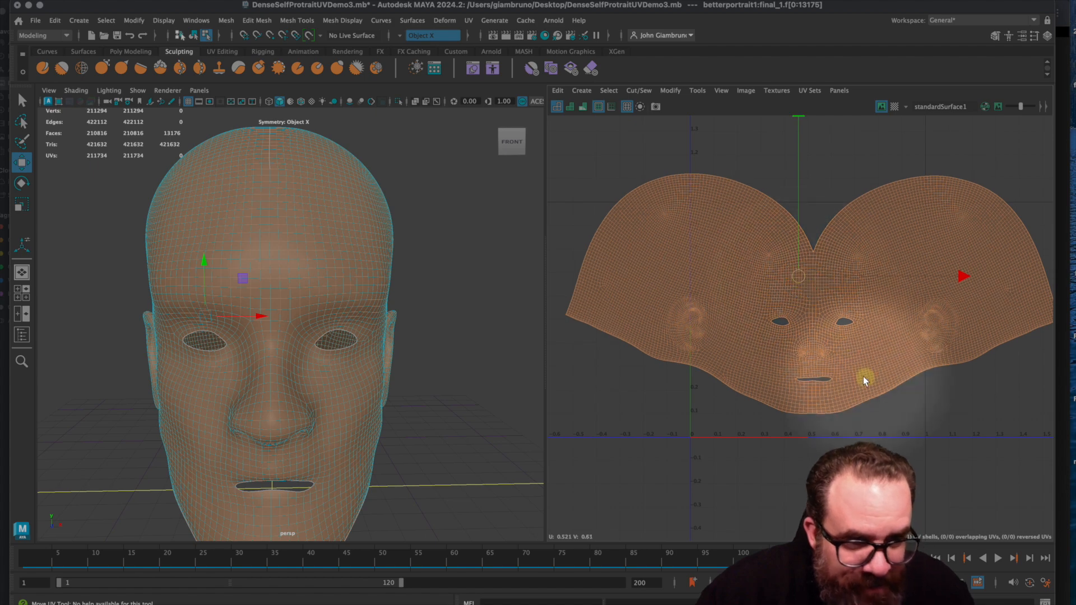
Step: Examine the unfolded UV shell around the ears, nose and mouth, and compare it with the head's underside and side
{"action": "left_click_drag", "start_coordinate": [426, 393], "coordinate": [382, 382], "text": "alt"}
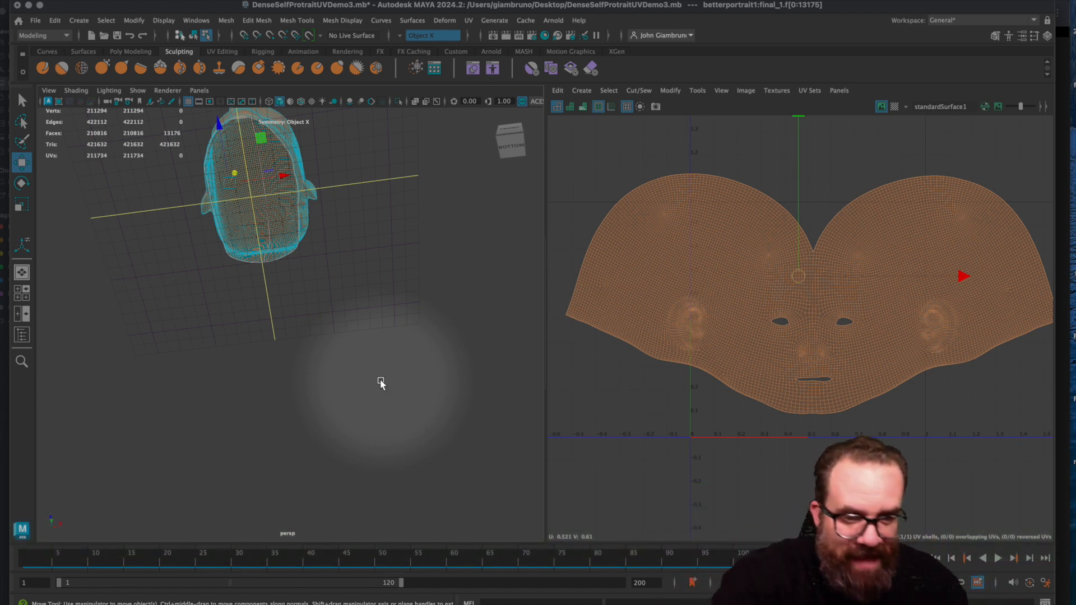
{"action": "scroll", "coordinate": [239, 341], "scroll_direction": "down", "scroll_amount": 4}
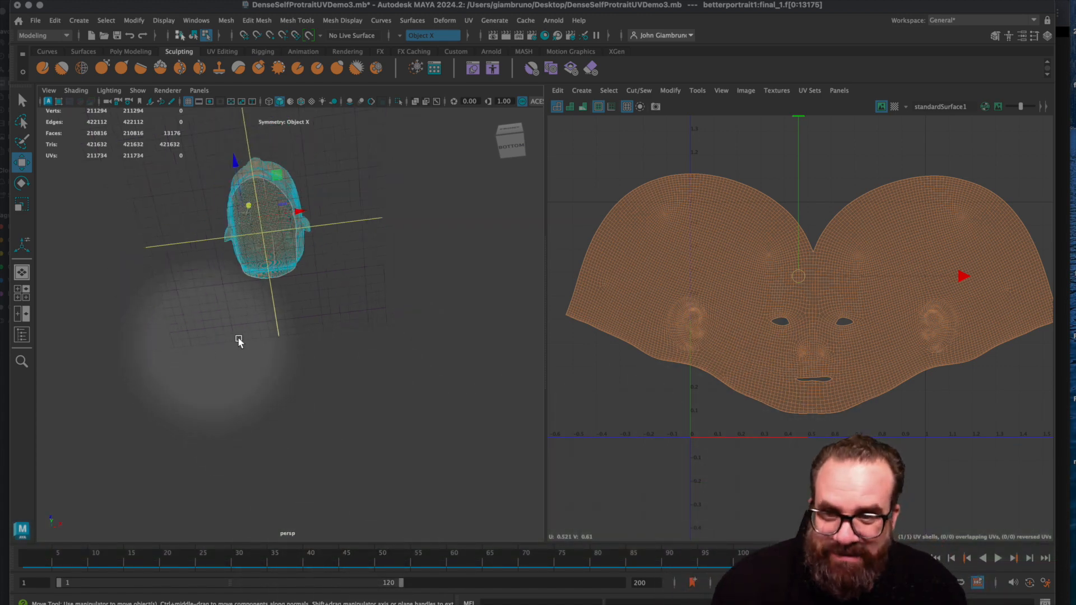
{"action": "left_click_drag", "start_coordinate": [238, 341], "coordinate": [301, 365], "text": "alt"}
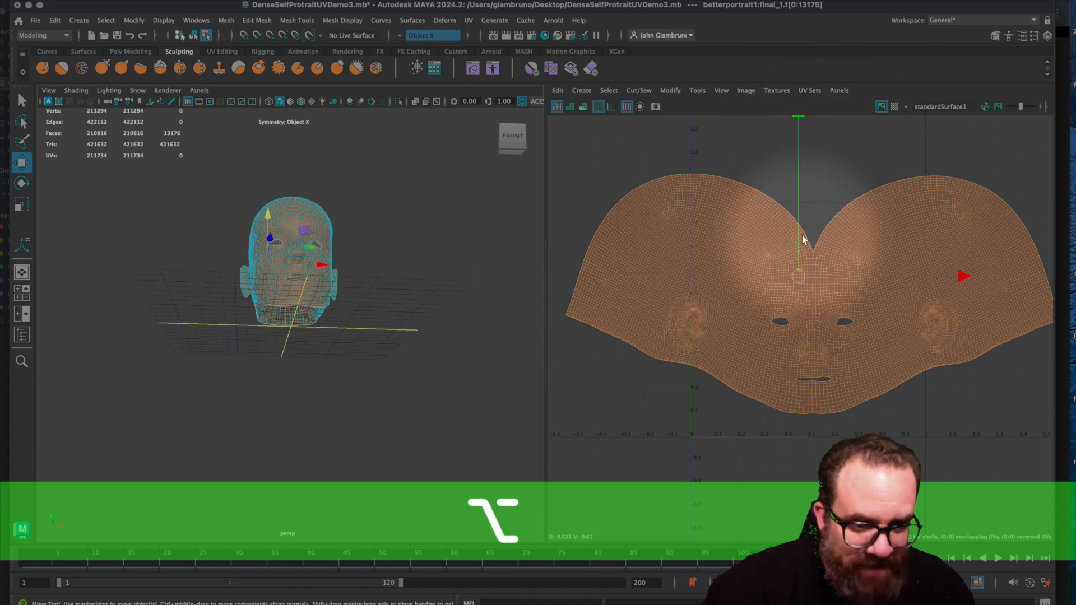
{"action": "scroll", "coordinate": [910, 351], "scroll_direction": "up", "scroll_amount": 1}
{"action": "right_click_drag", "start_coordinate": [910, 351], "coordinate": [949, 358]}
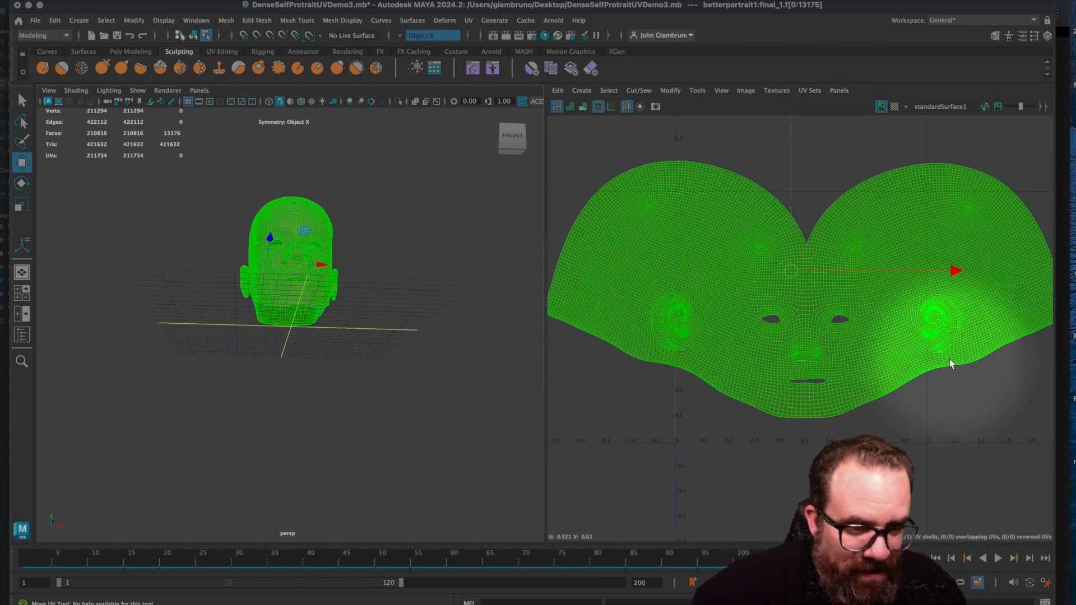
{"action": "scroll", "coordinate": [957, 348], "scroll_direction": "up", "scroll_amount": 1}
{"action": "scroll", "coordinate": [928, 295], "scroll_direction": "up", "scroll_amount": 2}
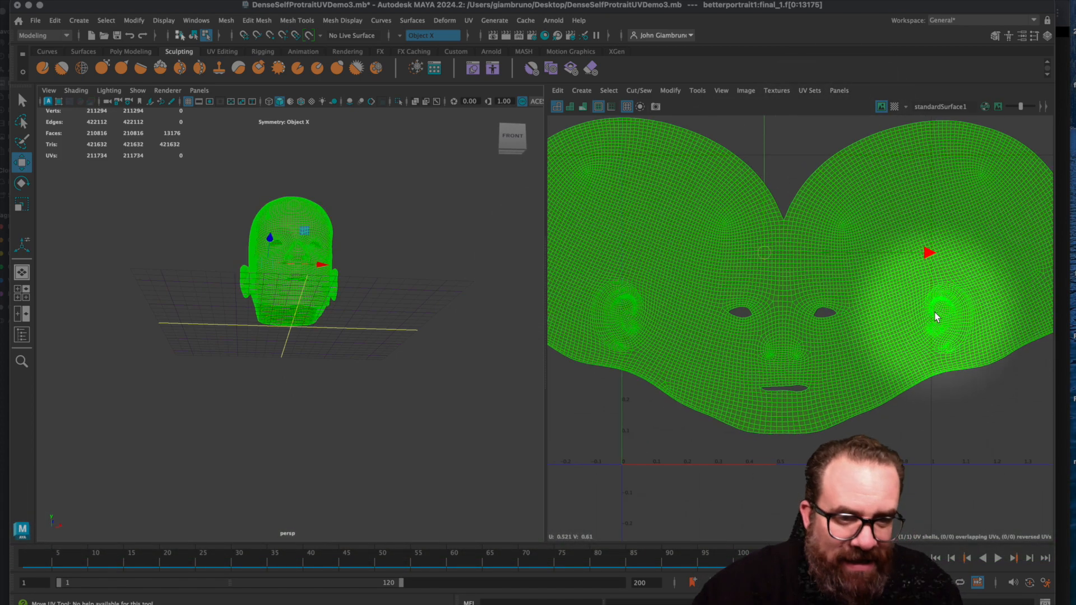
{"action": "scroll", "coordinate": [941, 316], "scroll_direction": "up", "scroll_amount": 1}
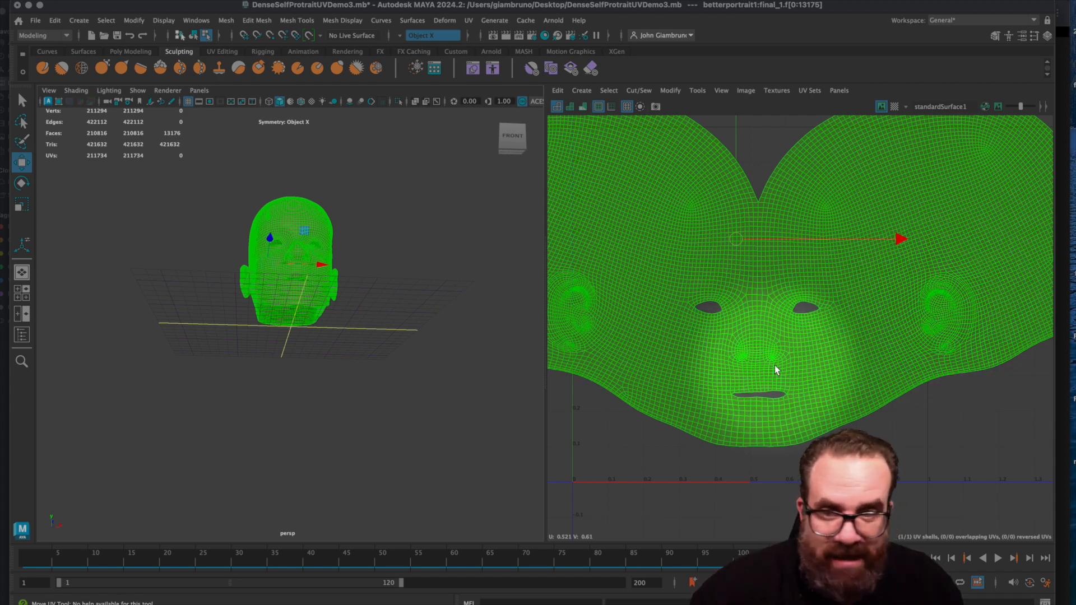
{"action": "scroll", "coordinate": [345, 299], "scroll_direction": "up", "scroll_amount": 8}
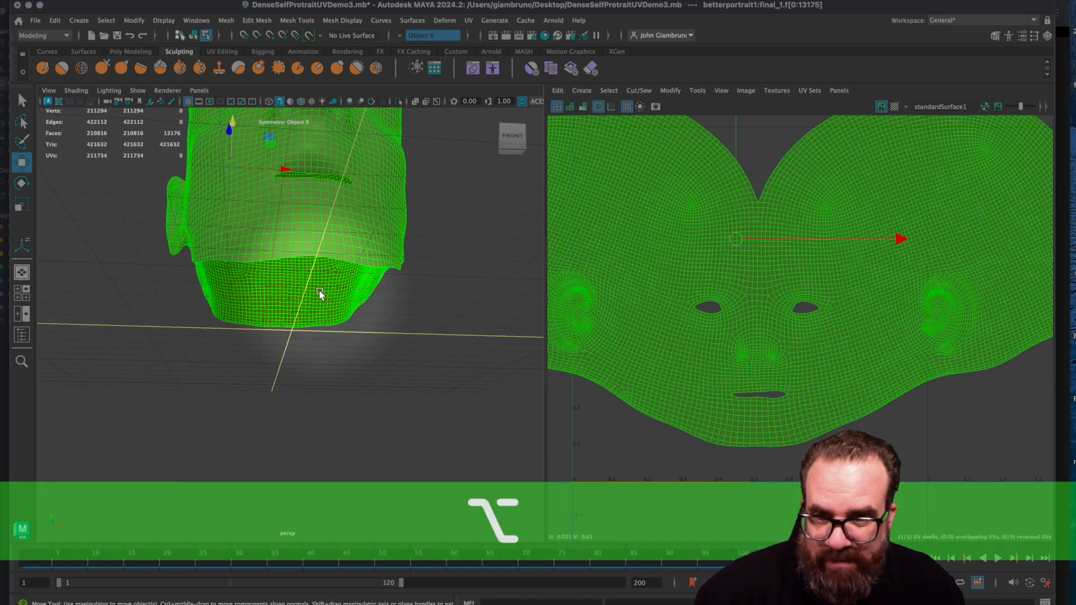
{"action": "left_click_drag", "start_coordinate": [333, 302], "coordinate": [312, 325], "text": "alt"}
{"action": "scroll", "coordinate": [312, 326], "scroll_direction": "down", "scroll_amount": 6, "text": "alt"}
{"action": "scroll", "coordinate": [312, 326], "scroll_direction": "up", "scroll_amount": 4, "text": "alt"}
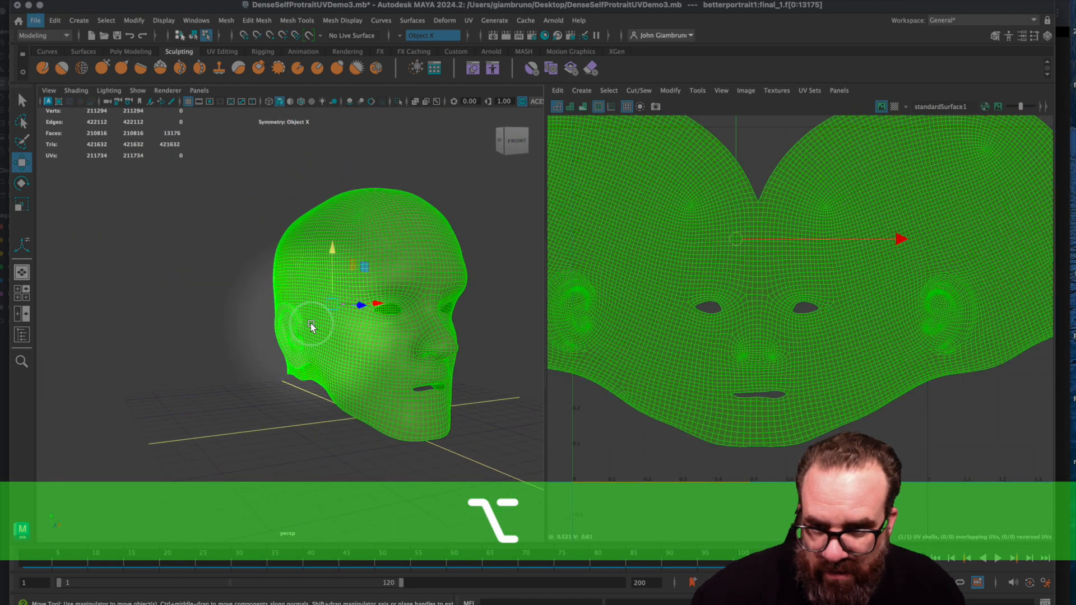
Step: Return to object selection, clear the selected faces and select the whole head again beside the ear
{"action": "right_click_drag", "start_coordinate": [312, 306], "coordinate": [356, 291]}
{"action": "left_click", "coordinate": [222, 273]}
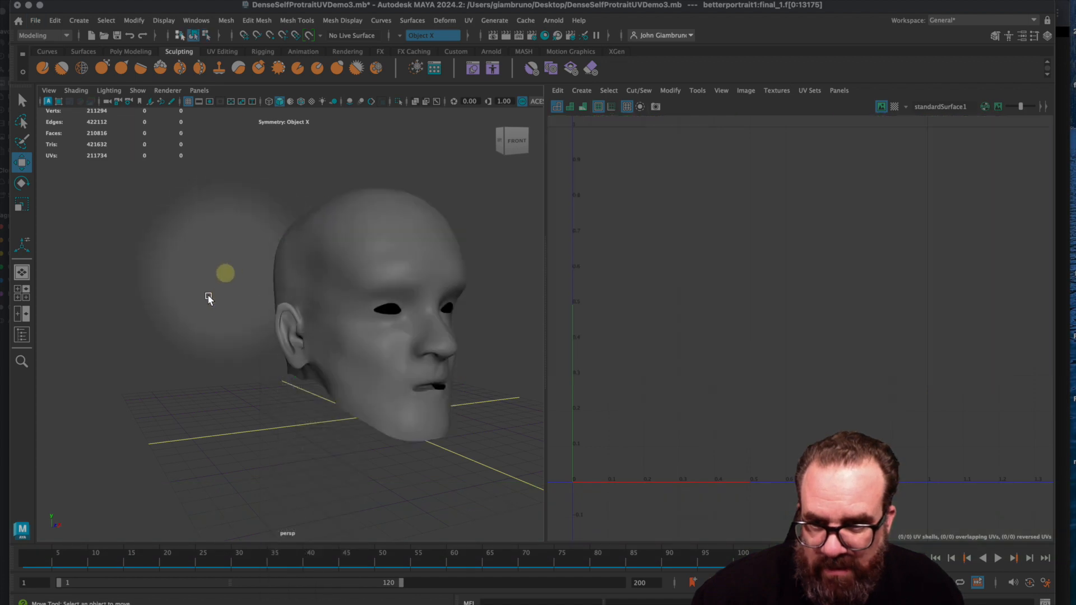
{"action": "scroll", "coordinate": [227, 321], "scroll_direction": "up", "scroll_amount": 10}
{"action": "scroll", "coordinate": [228, 321], "scroll_direction": "down", "scroll_amount": 8}
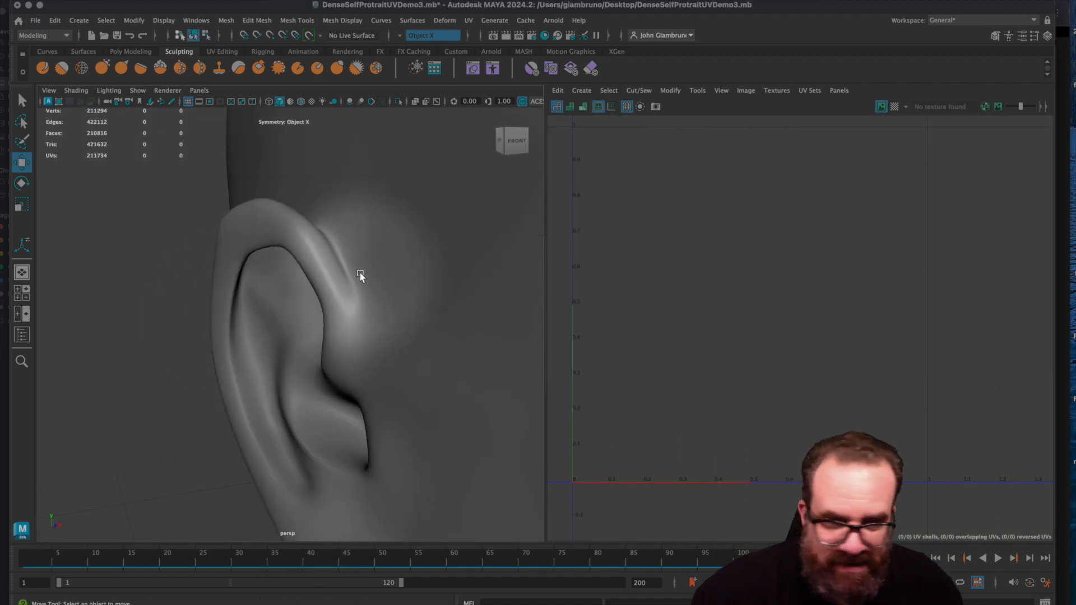
{"action": "left_click", "coordinate": [415, 288]}
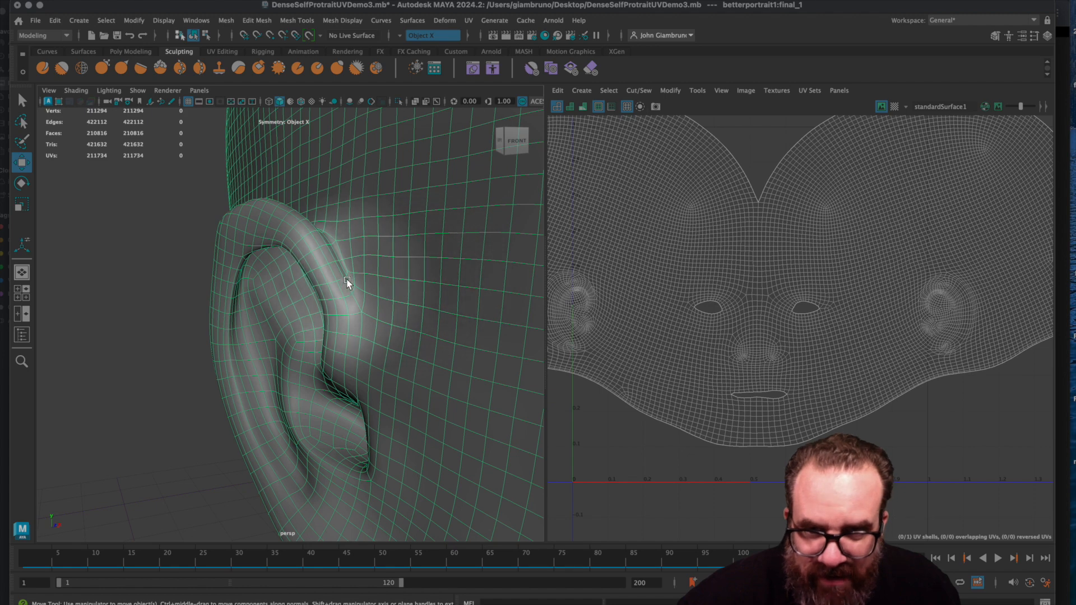
Step: Set selection symmetry to World X
{"action": "left_click", "coordinate": [402, 37]}
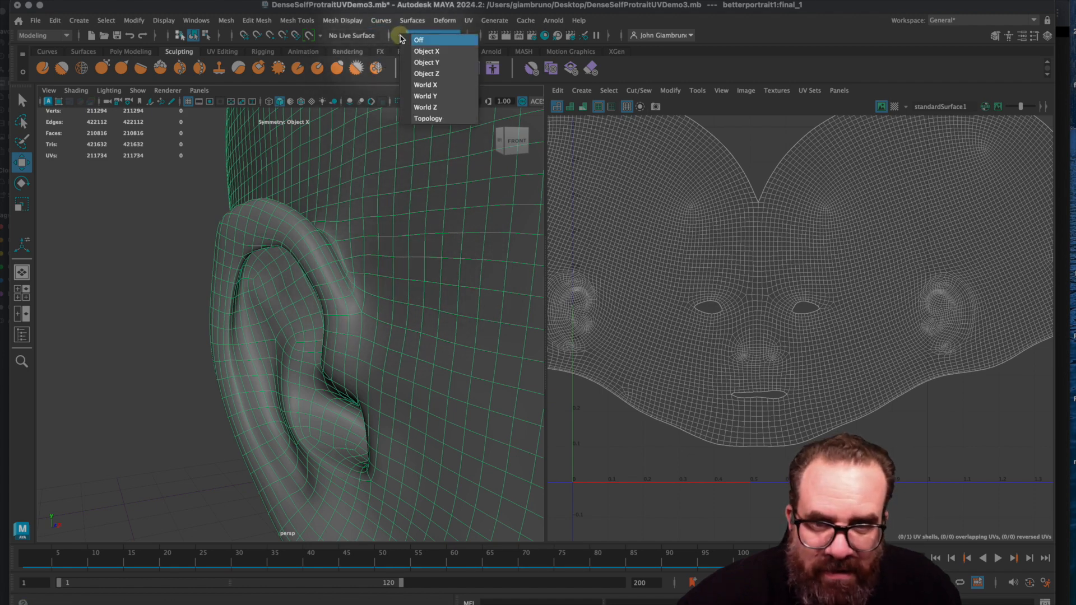
{"action": "left_click", "coordinate": [426, 84]}
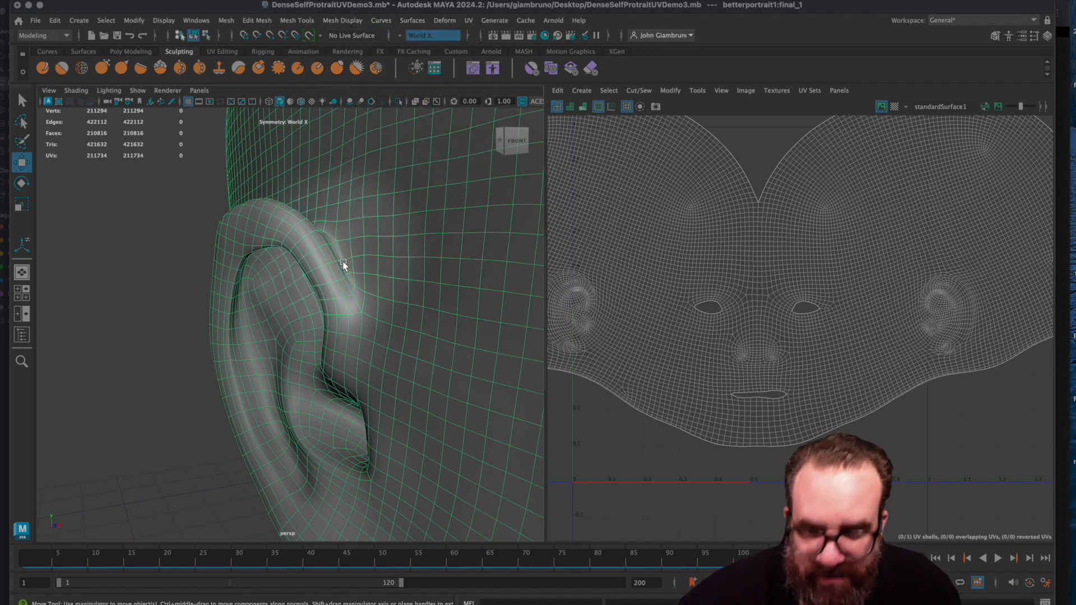
{"action": "left_click_drag", "start_coordinate": [353, 293], "coordinate": [345, 294], "text": "alt"}
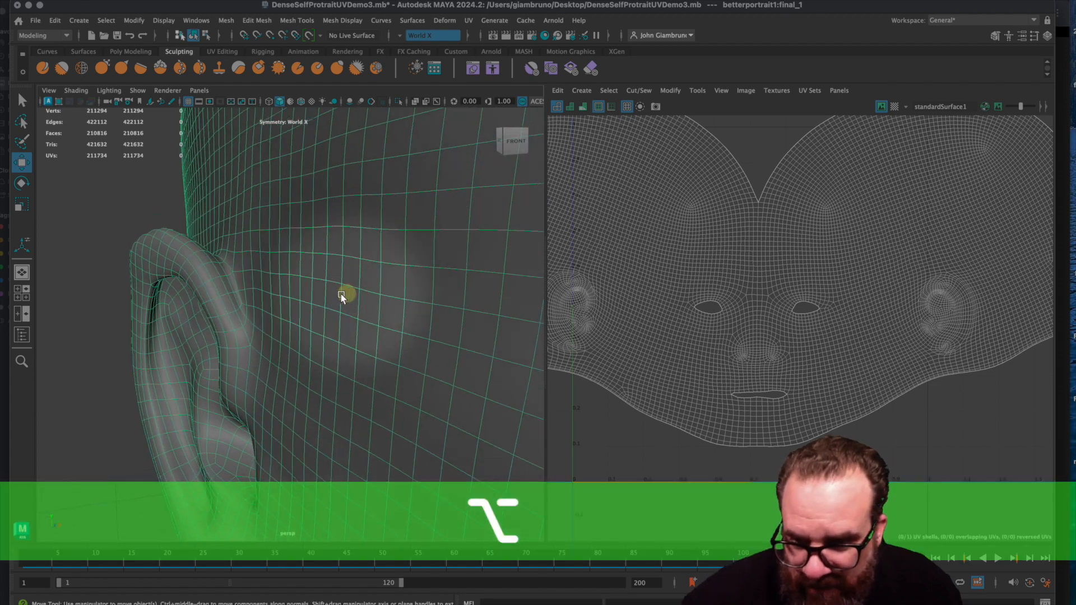
Step: Switch to edge selection and select the edges where the ear's upper front rim meets the side of the head
{"action": "right_click", "coordinate": [241, 304]}
{"action": "left_click", "coordinate": [241, 273]}
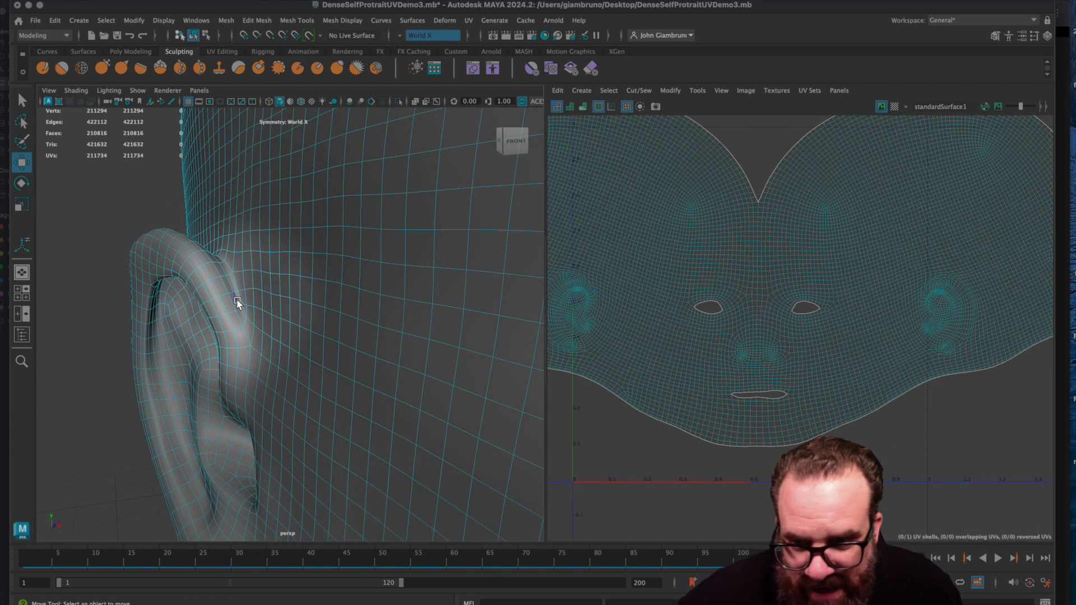
{"action": "left_click", "coordinate": [237, 296]}
{"action": "key", "text": "shift"}
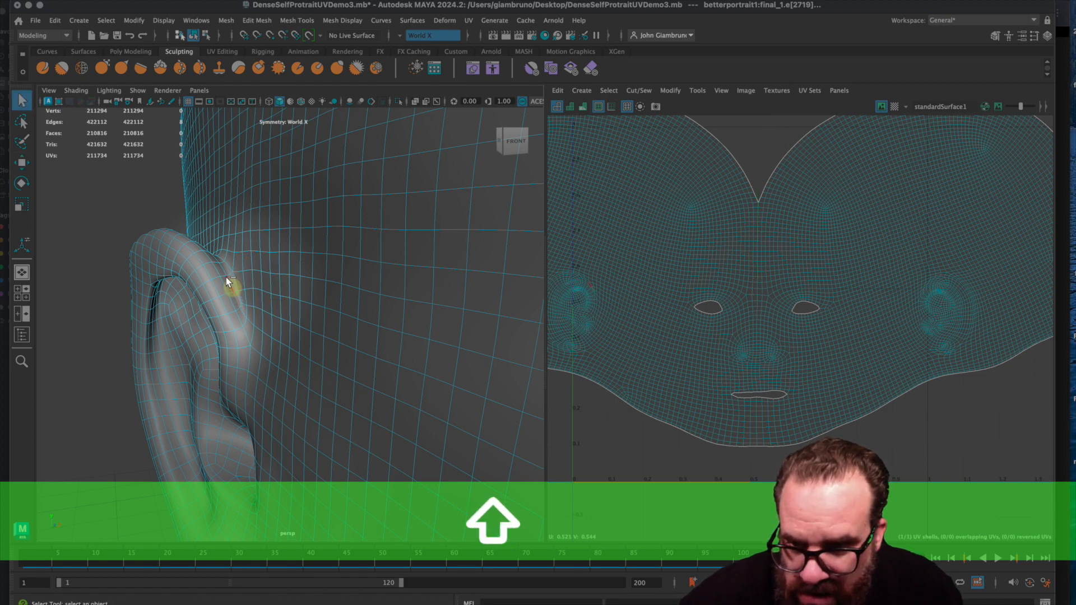
{"action": "left_click", "coordinate": [225, 269], "text": "shift"}
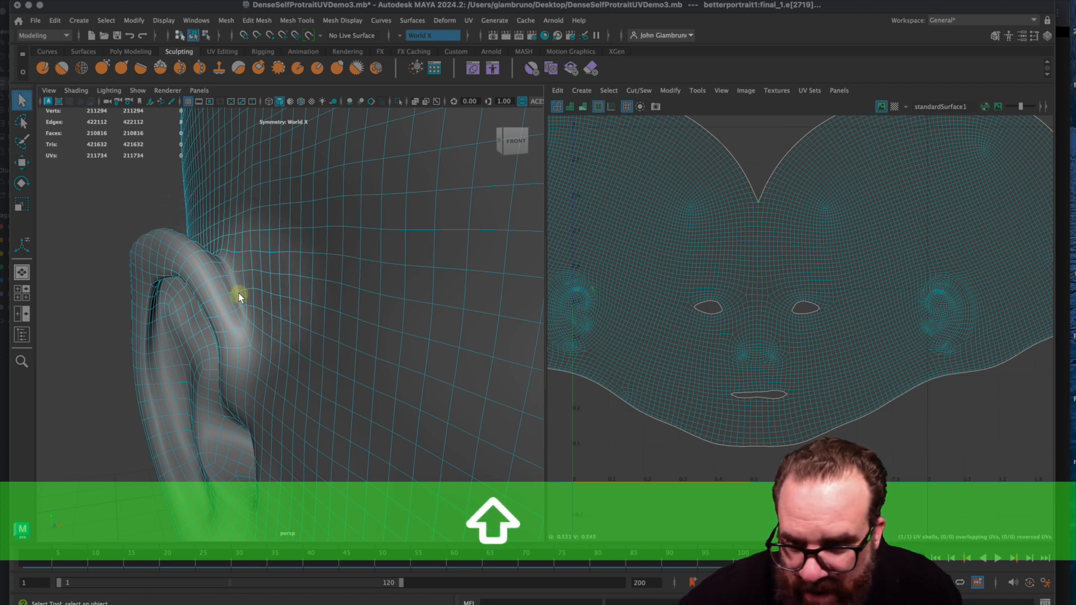
{"action": "left_click", "coordinate": [231, 270], "text": "shift"}
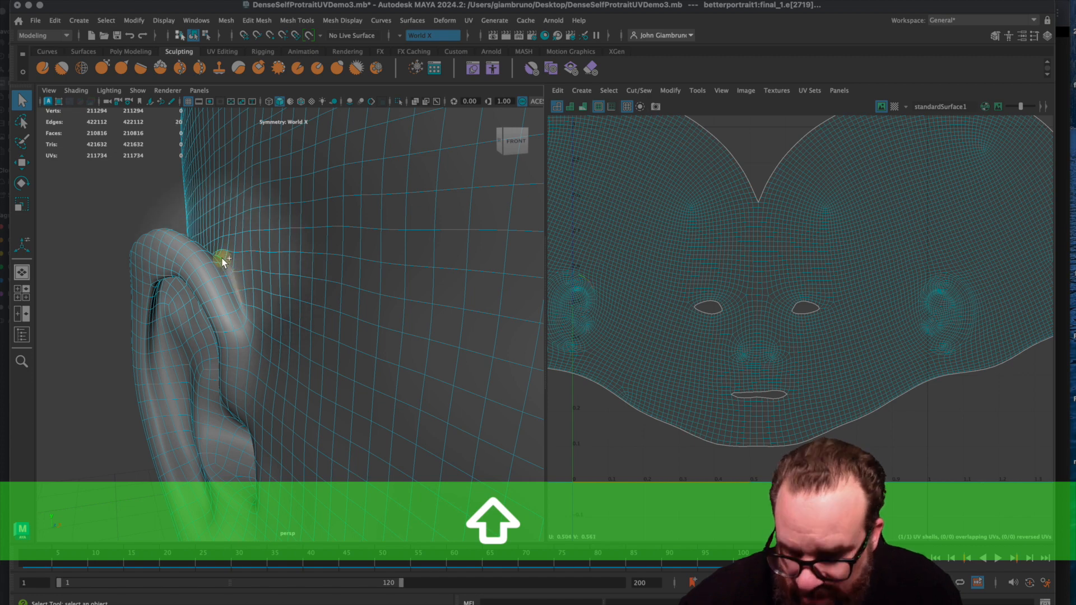
Step: Extend the edge selection across the top of the ear's attachment line, following it in the UV layout
{"action": "left_click_drag", "start_coordinate": [221, 259], "coordinate": [315, 270], "text": "alt"}
{"action": "middle_click_drag", "start_coordinate": [371, 266], "coordinate": [100, 290], "text": "alt"}
{"action": "scroll", "coordinate": [303, 285], "scroll_direction": "up", "scroll_amount": 10, "text": "alt"}
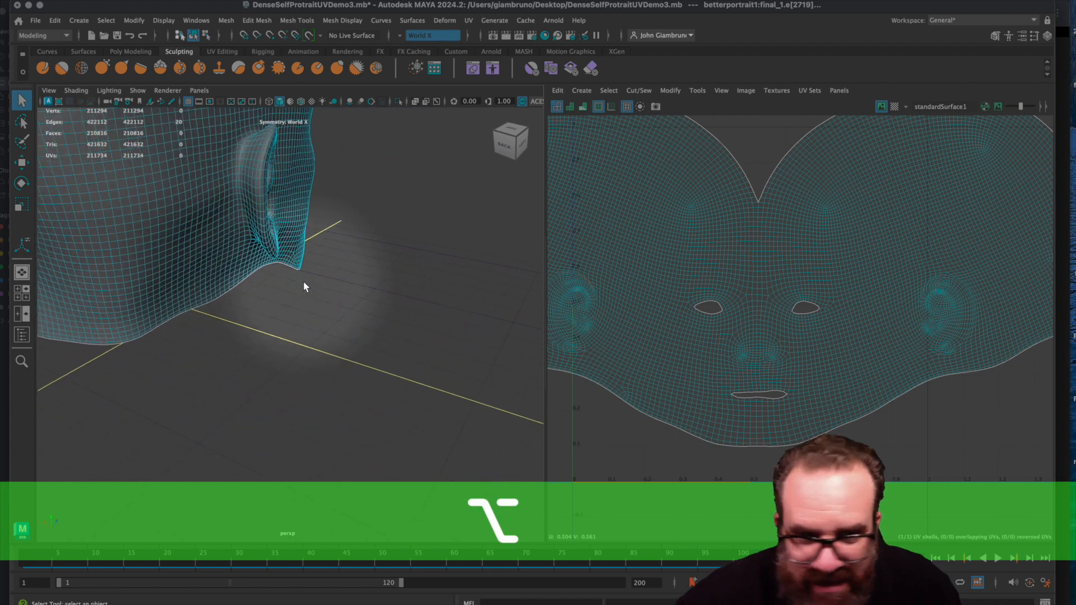
{"action": "middle_click_drag", "start_coordinate": [306, 260], "coordinate": [308, 384], "text": "alt"}
{"action": "scroll", "coordinate": [302, 292], "scroll_direction": "up", "scroll_amount": 8, "text": "alt"}
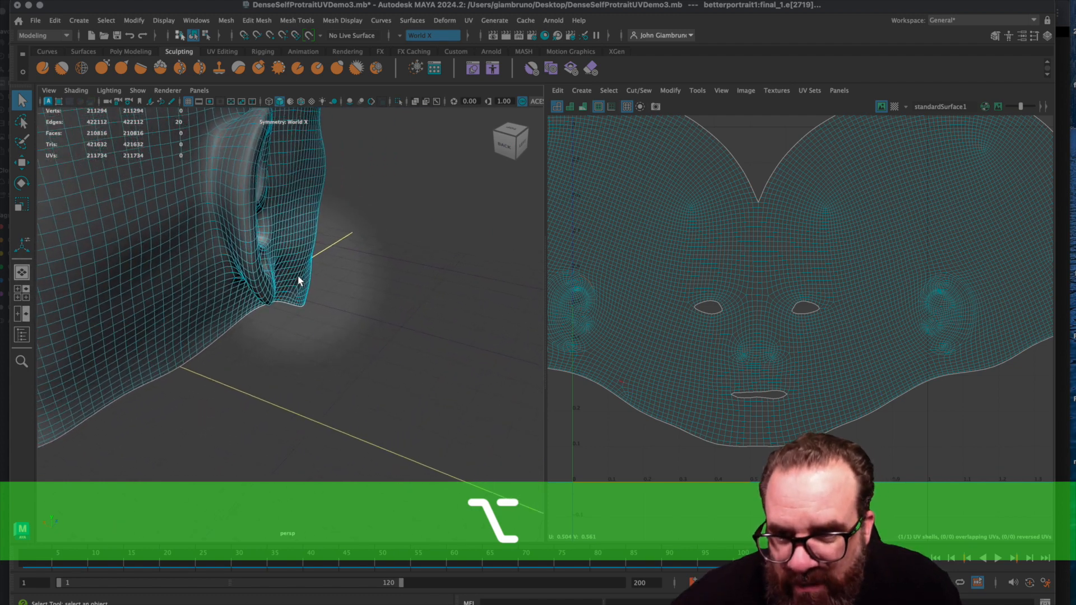
{"action": "middle_click_drag", "start_coordinate": [298, 276], "coordinate": [335, 332], "text": "alt"}
{"action": "middle_click_drag", "start_coordinate": [283, 253], "coordinate": [391, 439], "text": "alt"}
{"action": "left_click_drag", "start_coordinate": [267, 218], "coordinate": [342, 381], "text": "alt"}
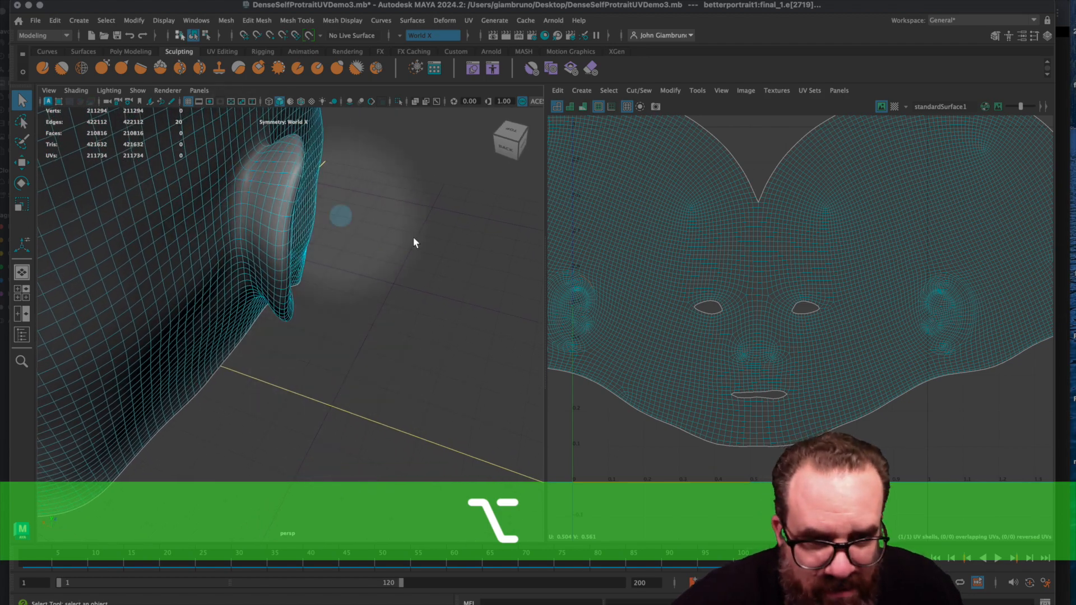
{"action": "scroll", "coordinate": [635, 320], "scroll_direction": "up", "scroll_amount": 8, "text": "alt"}
{"action": "middle_click_drag", "start_coordinate": [607, 275], "coordinate": [956, 321], "text": "alt"}
{"action": "scroll", "coordinate": [953, 312], "scroll_direction": "up", "scroll_amount": 5, "text": "alt"}
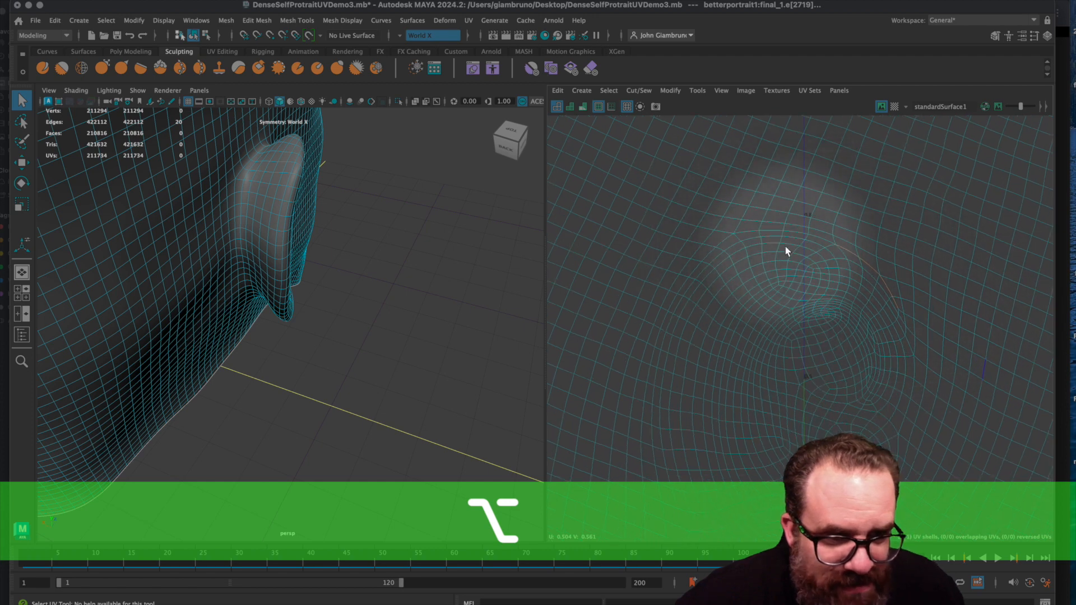
{"action": "scroll", "coordinate": [846, 248], "scroll_direction": "up", "scroll_amount": 3, "text": "alt"}
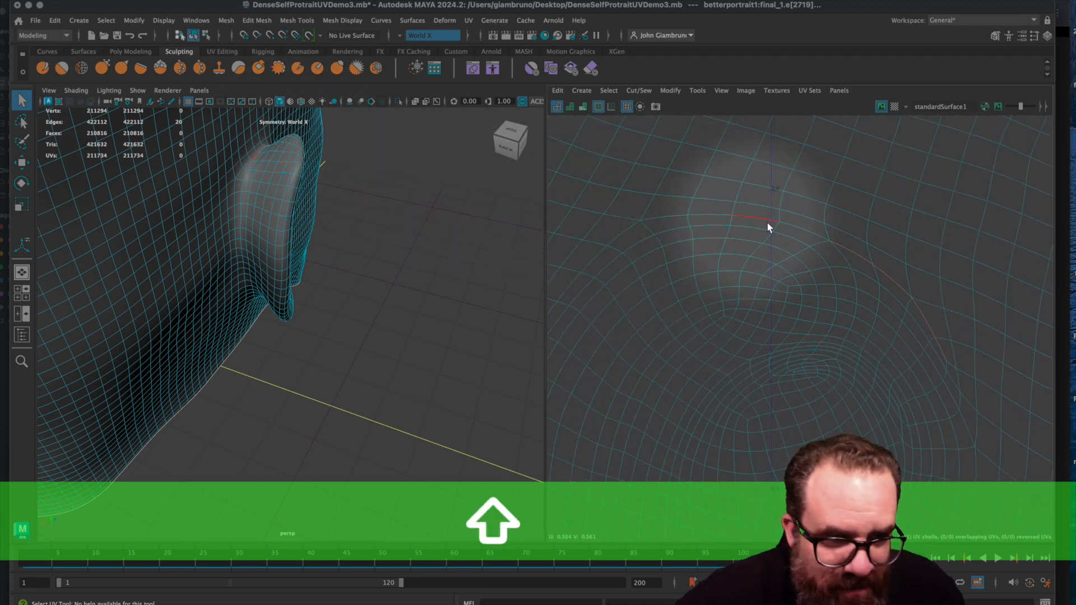
{"action": "left_click", "coordinate": [775, 273], "text": "shift"}
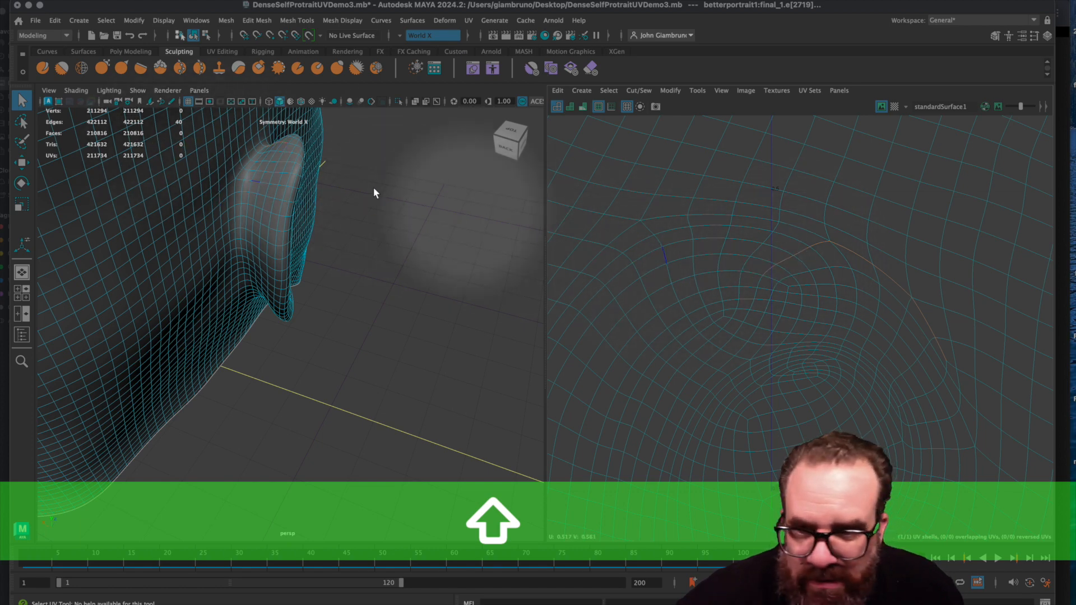
{"action": "scroll", "coordinate": [289, 153], "scroll_direction": "up", "scroll_amount": 2}
{"action": "middle_click_drag", "start_coordinate": [290, 153], "coordinate": [287, 311], "text": "alt"}
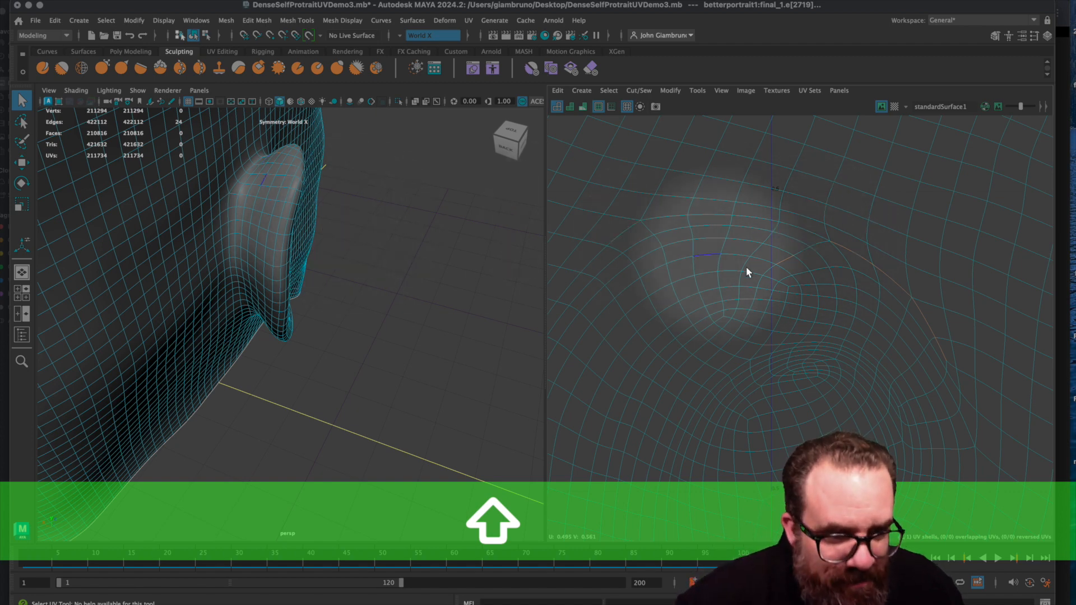
{"action": "left_click", "coordinate": [818, 235], "text": "shift"}
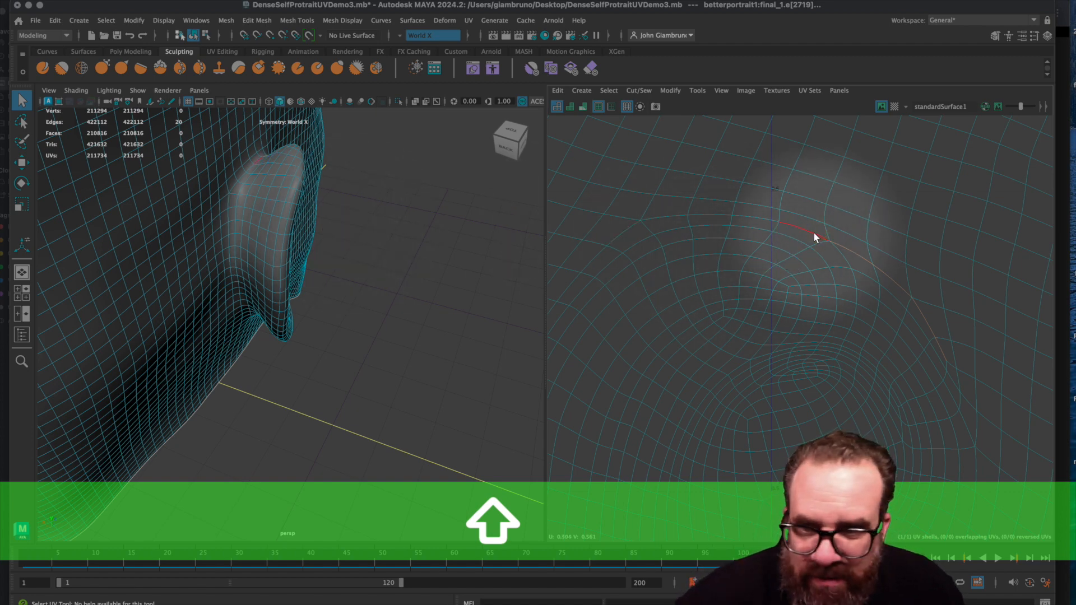
{"action": "left_click", "coordinate": [709, 216], "text": "shift"}
{"action": "left_click", "coordinate": [761, 217], "text": "shift"}
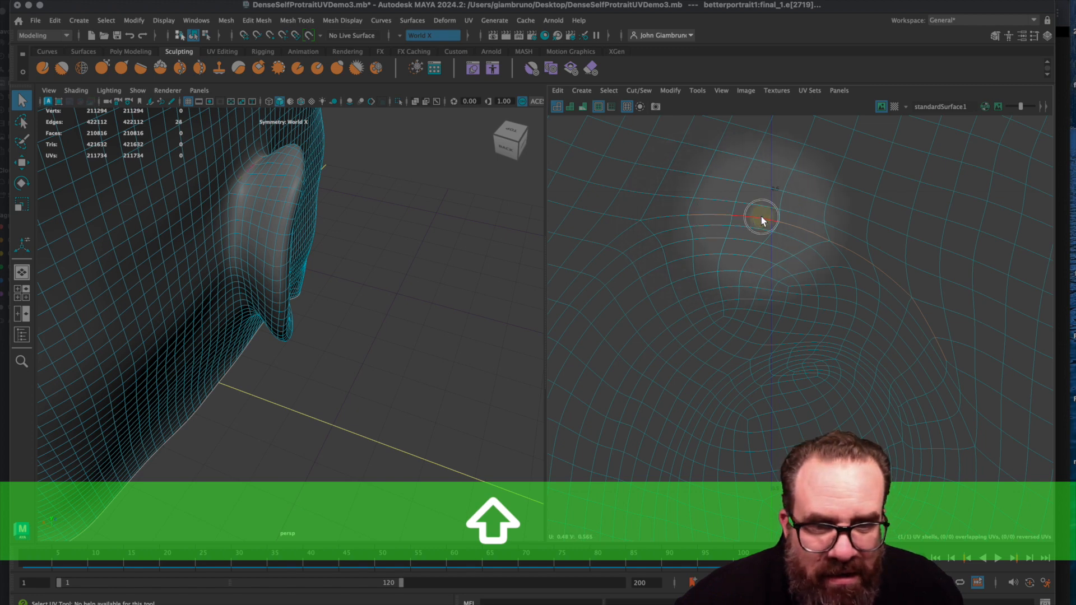
Step: Continue the selected edge path around the upper back of the ear in the UV layout
{"action": "left_click", "coordinate": [668, 218], "text": "shift"}
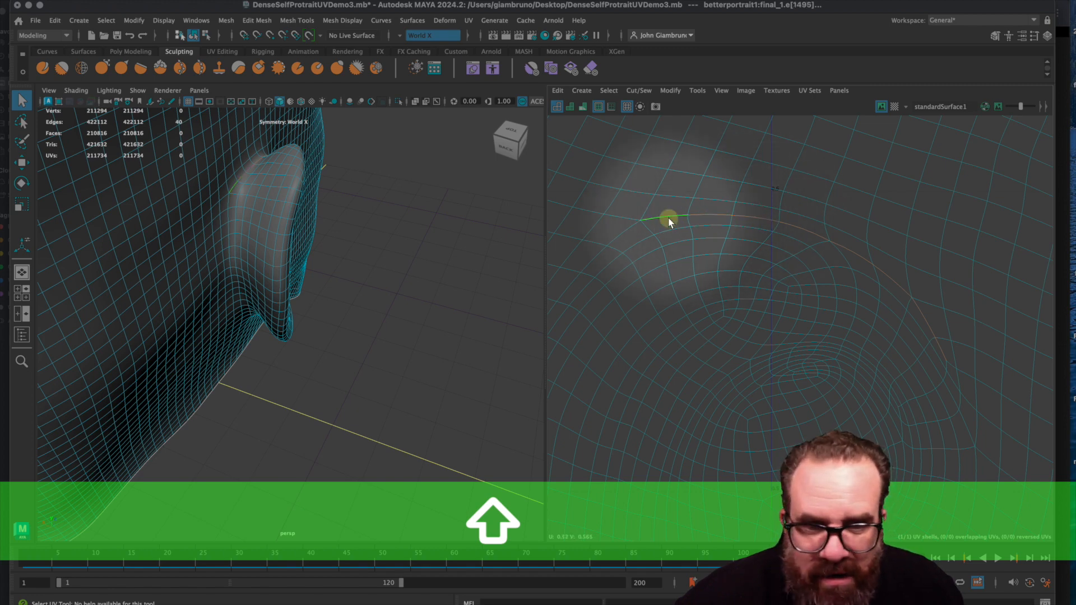
{"action": "left_click", "coordinate": [621, 234], "text": "shift"}
{"action": "left_click", "coordinate": [602, 251]}
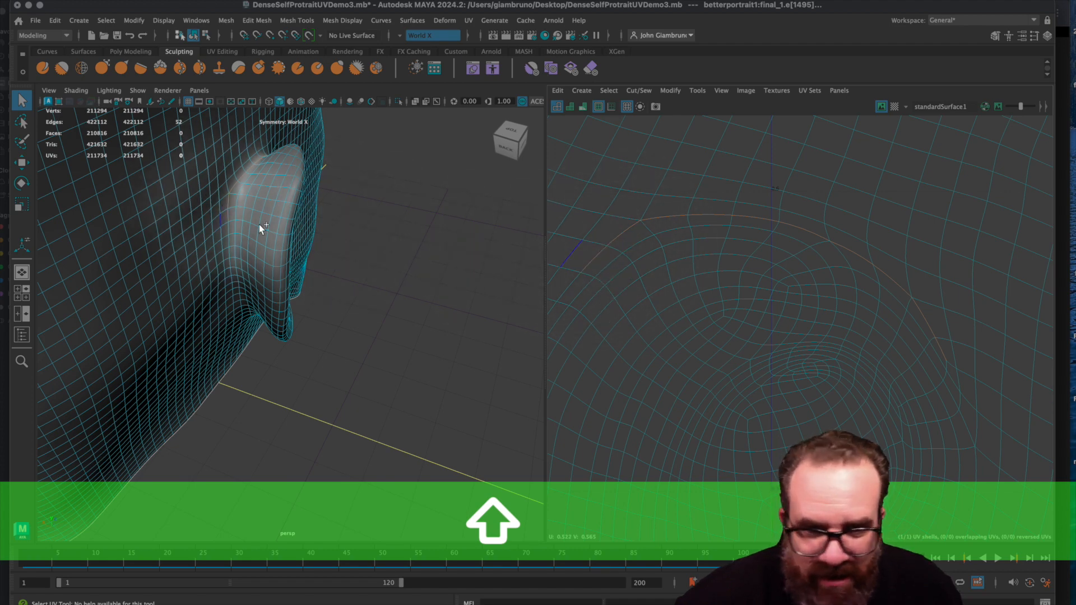
{"action": "mouse_move", "coordinate": [596, 280]}
{"action": "middle_mouse_down", "text": "alt"}
{"action": "mouse_move", "coordinate": [665, 238]}
{"action": "mouse_move", "coordinate": [729, 112]}
{"action": "mouse_move", "coordinate": [711, 115]}
{"action": "middle_mouse_up", "text": "alt"}
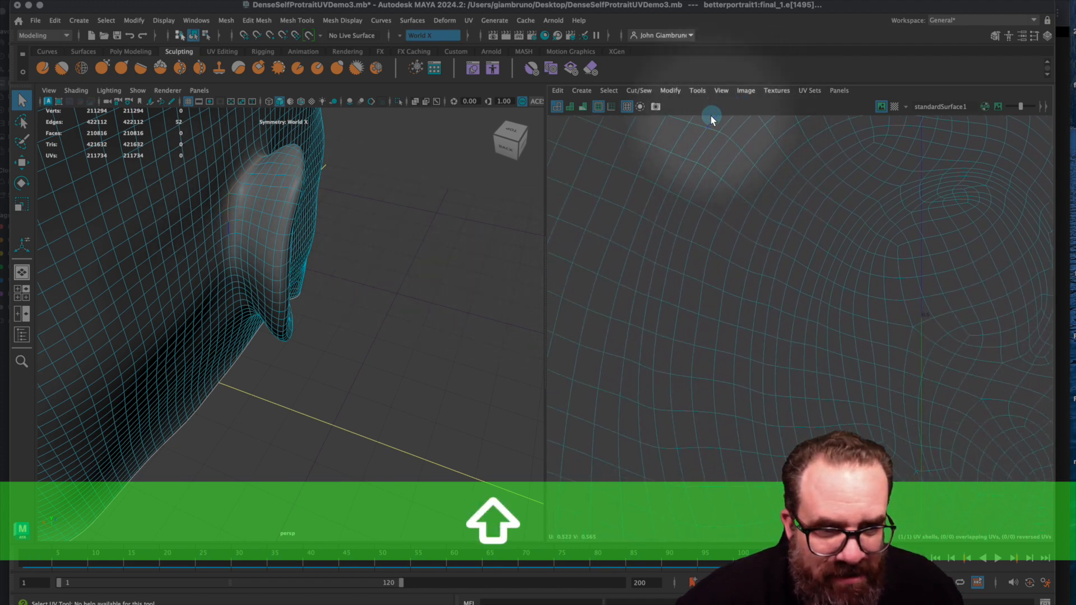
{"action": "left_click", "coordinate": [694, 167], "text": "shift"}
{"action": "middle_click_drag", "start_coordinate": [688, 168], "coordinate": [633, 309], "text": "alt"}
{"action": "double_click", "coordinate": [631, 312], "text": "shift"}
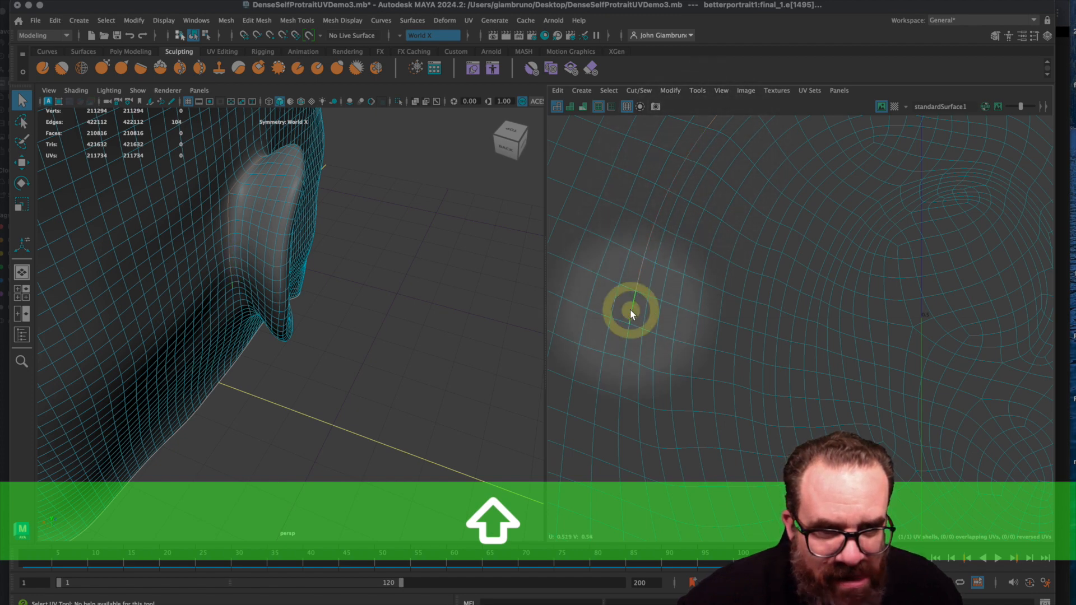
Step: Extend the edge path down the head surface behind the ear toward the lobe
{"action": "middle_click_drag", "start_coordinate": [631, 311], "coordinate": [671, 93], "text": "alt"}
{"action": "middle_click_drag", "start_coordinate": [680, 194], "coordinate": [711, 465], "text": "alt"}
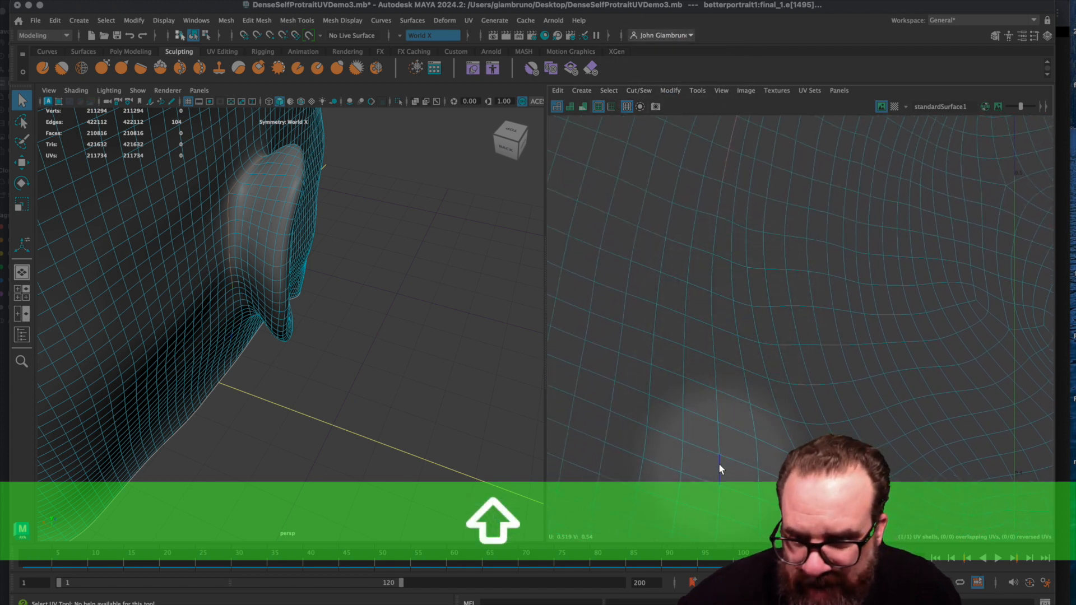
{"action": "double_click", "coordinate": [719, 464], "text": "shift"}
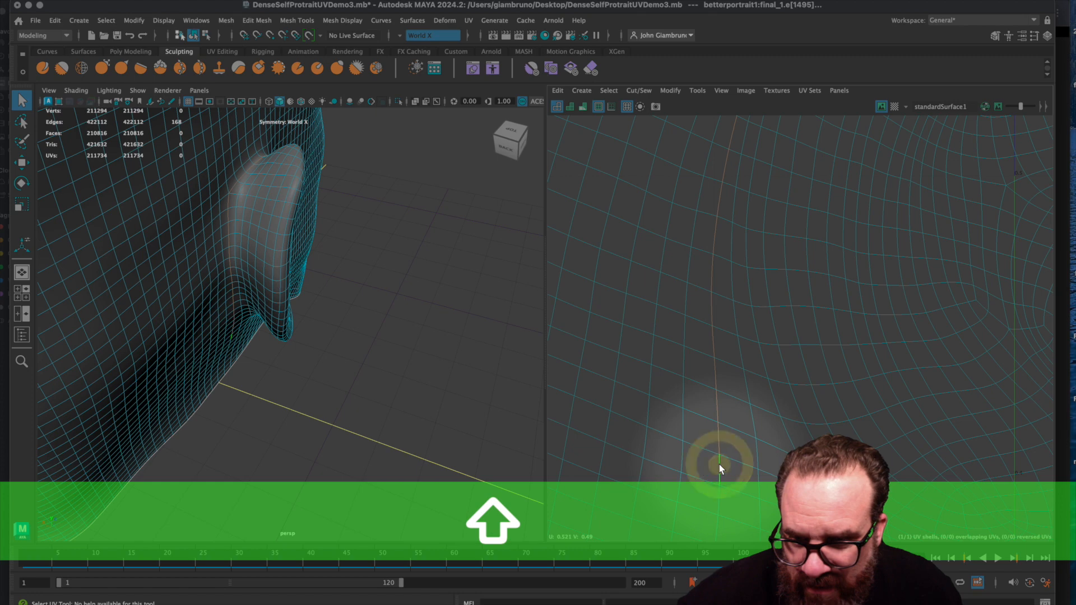
{"action": "middle_click_drag", "start_coordinate": [648, 391], "coordinate": [601, 101], "text": "alt"}
{"action": "middle_click_drag", "start_coordinate": [660, 173], "coordinate": [663, 278], "text": "alt"}
{"action": "left_click_drag", "start_coordinate": [269, 299], "coordinate": [318, 380], "text": "alt"}
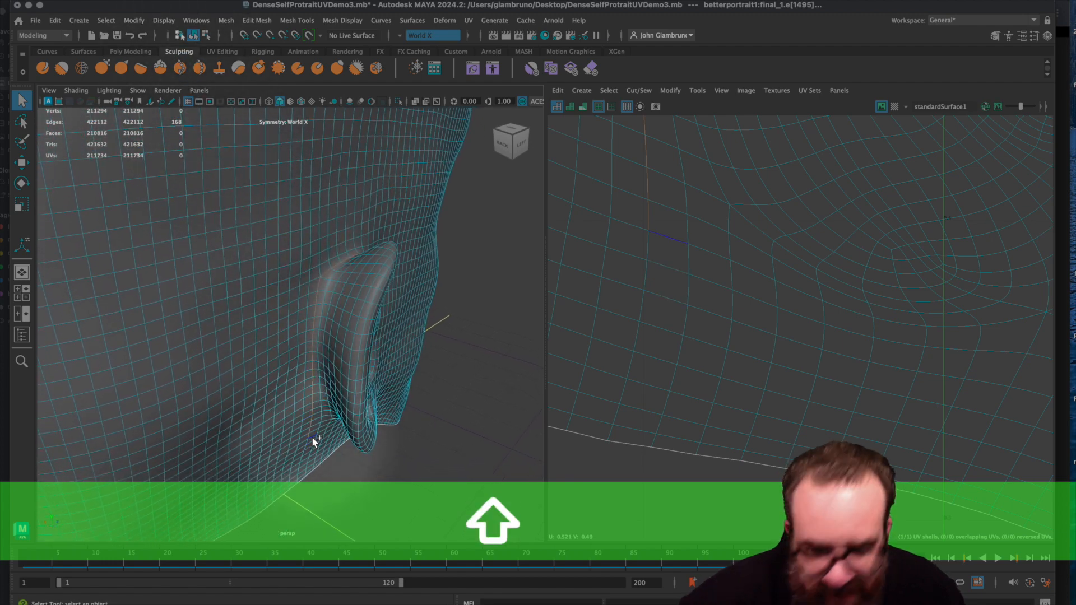
Step: Undo the last edge addition, deselect the lowest edges behind the ear and route the path sideways toward the crease
{"action": "key", "text": "super+z"}
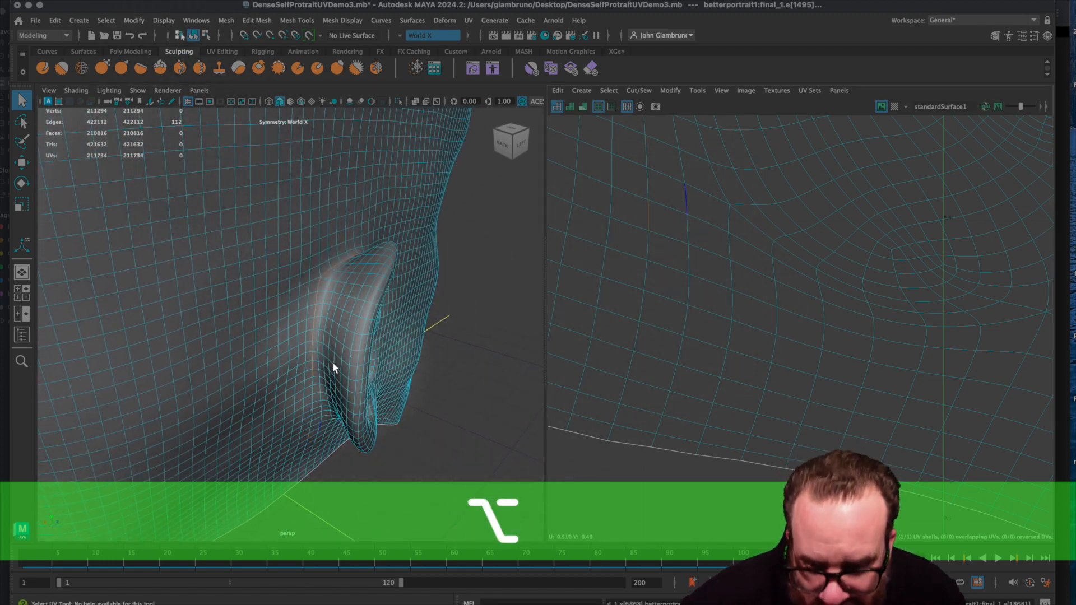
{"action": "scroll", "coordinate": [317, 383], "scroll_direction": "up", "scroll_amount": 10}
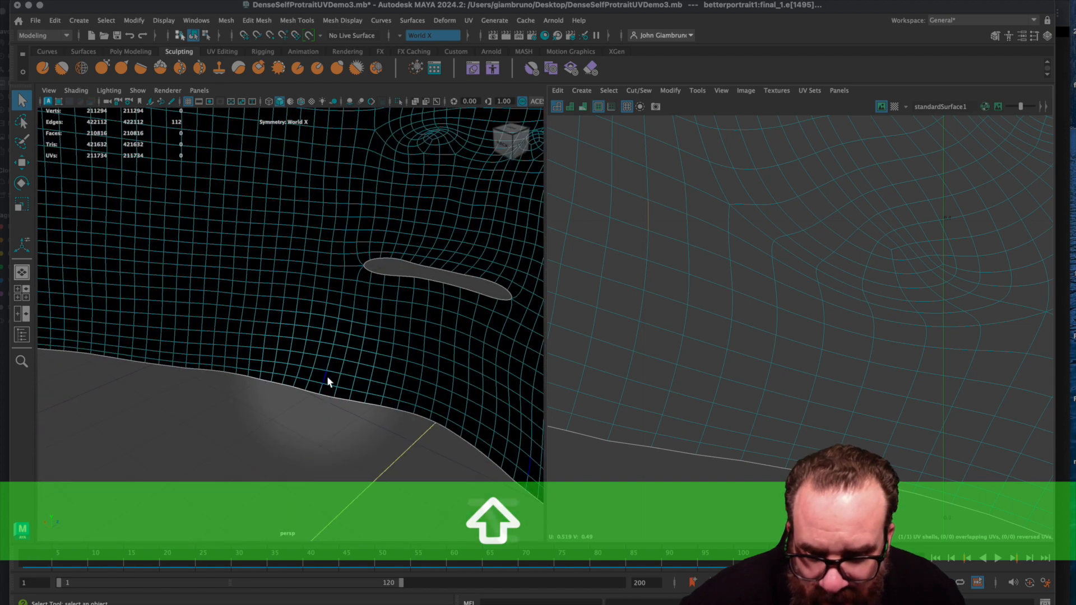
{"action": "scroll", "coordinate": [330, 378], "scroll_direction": "down", "scroll_amount": 10}
{"action": "left_click_drag", "start_coordinate": [328, 374], "coordinate": [334, 304], "text": "alt"}
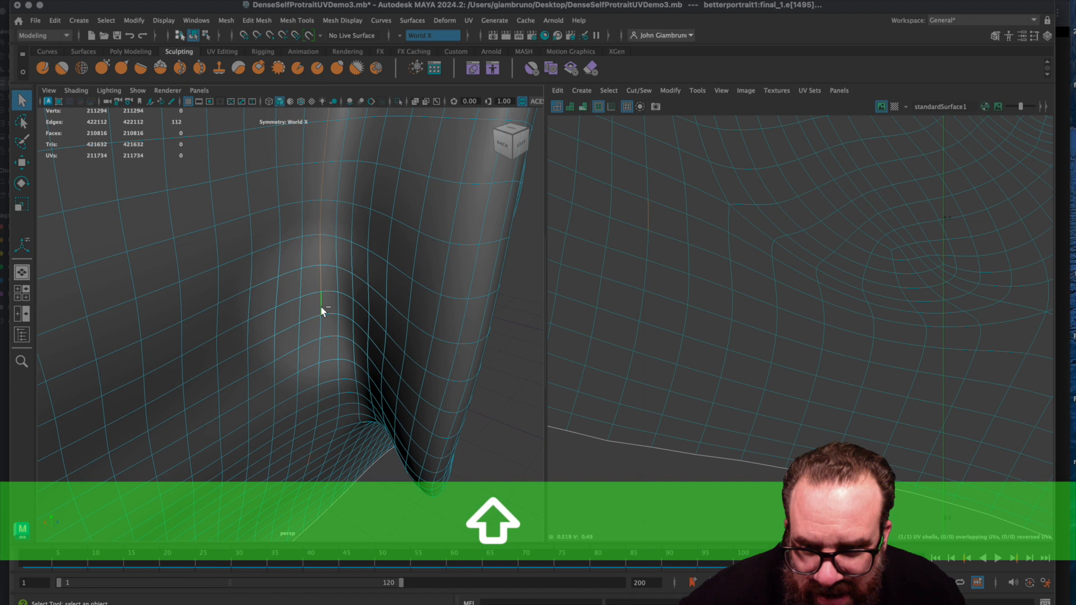
{"action": "left_click", "coordinate": [321, 305], "text": "shift"}
{"action": "left_click", "coordinate": [319, 275], "text": "shift"}
{"action": "left_click", "coordinate": [324, 266], "text": "shift"}
{"action": "left_click", "coordinate": [346, 271], "text": "shift"}
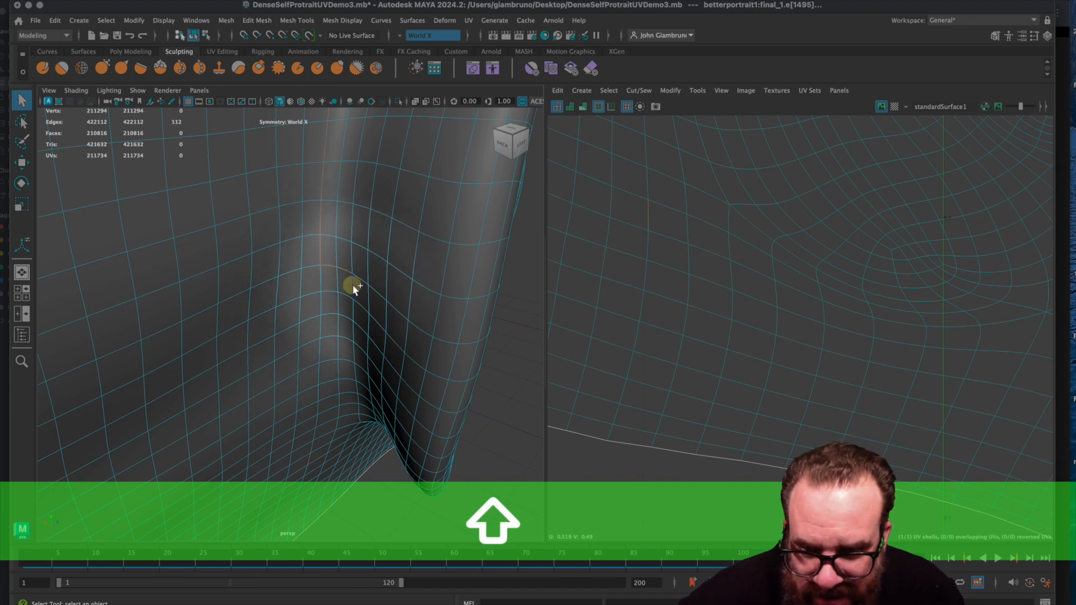
Step: Add the edges running down the crease behind the ear toward the base of the lobe
{"action": "left_click", "coordinate": [352, 284], "text": "shift"}
{"action": "left_click", "coordinate": [353, 329], "text": "shift"}
{"action": "left_click", "coordinate": [353, 354], "text": "shift"}
{"action": "left_click", "coordinate": [353, 371], "text": "shift"}
{"action": "left_click", "coordinate": [356, 380], "text": "shift"}
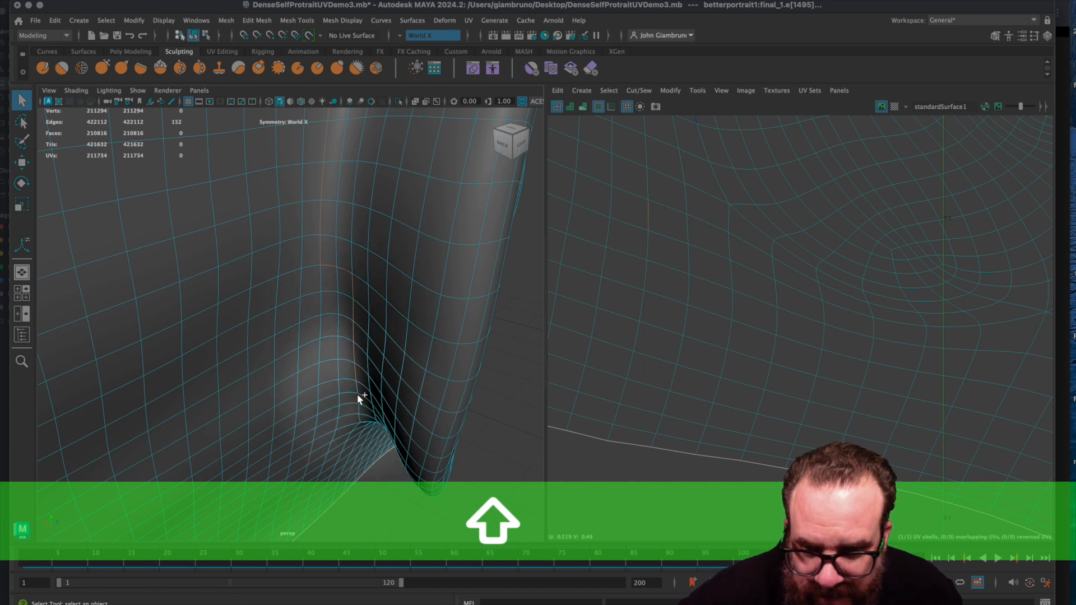
{"action": "left_click", "coordinate": [358, 391], "text": "shift"}
{"action": "left_click", "coordinate": [359, 397], "text": "shift"}
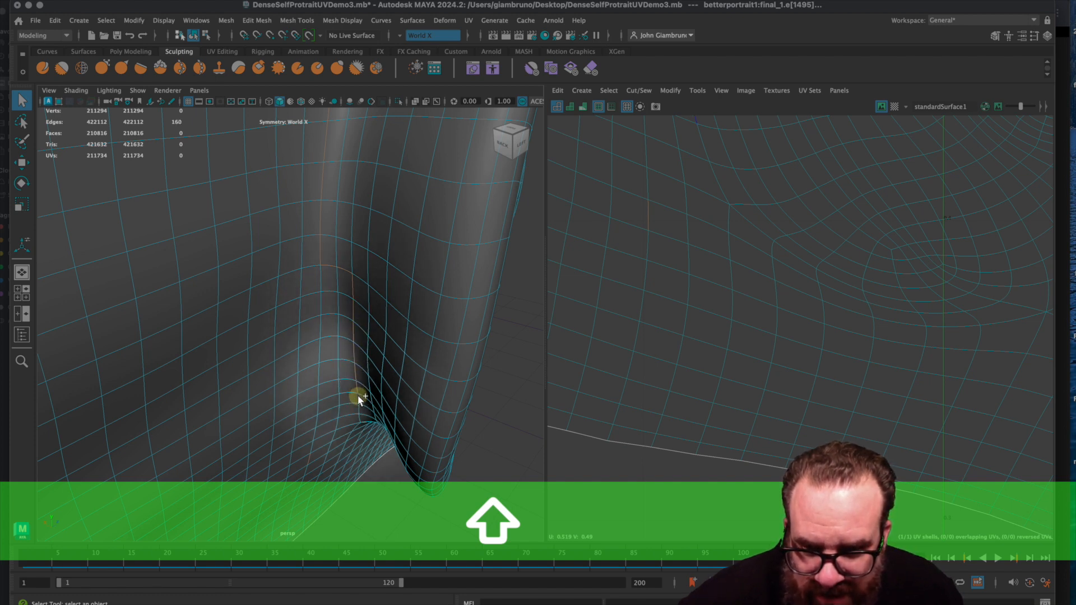
Step: Continue the edge path along the bottom of the crease and underneath the earlobe
{"action": "scroll", "coordinate": [359, 404], "scroll_direction": "down", "scroll_amount": 3}
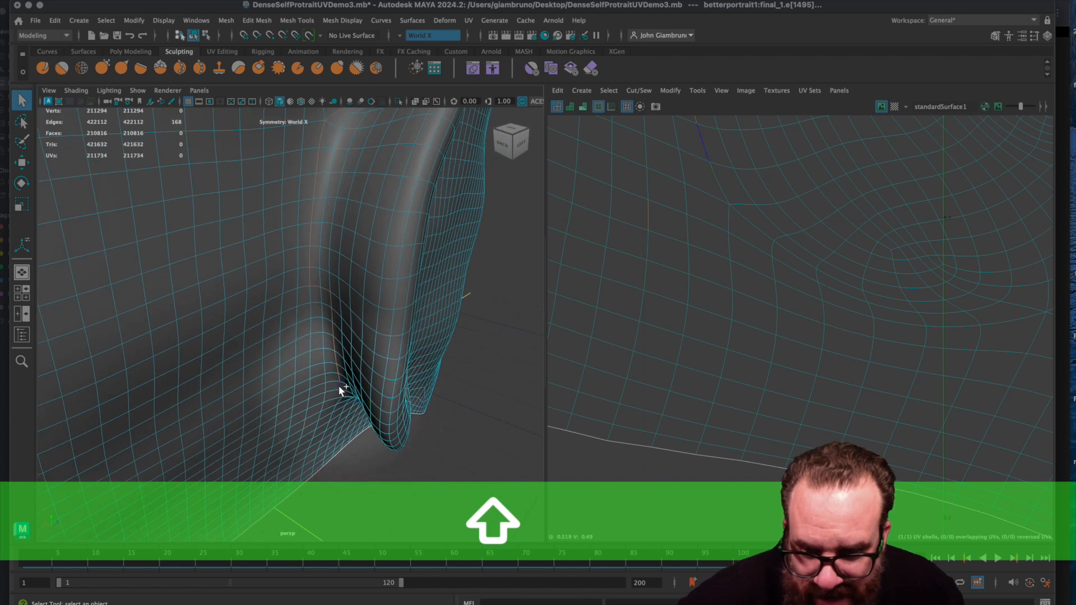
{"action": "left_click", "coordinate": [341, 391], "text": "shift"}
{"action": "left_click_drag", "start_coordinate": [345, 397], "coordinate": [323, 376], "text": "alt"}
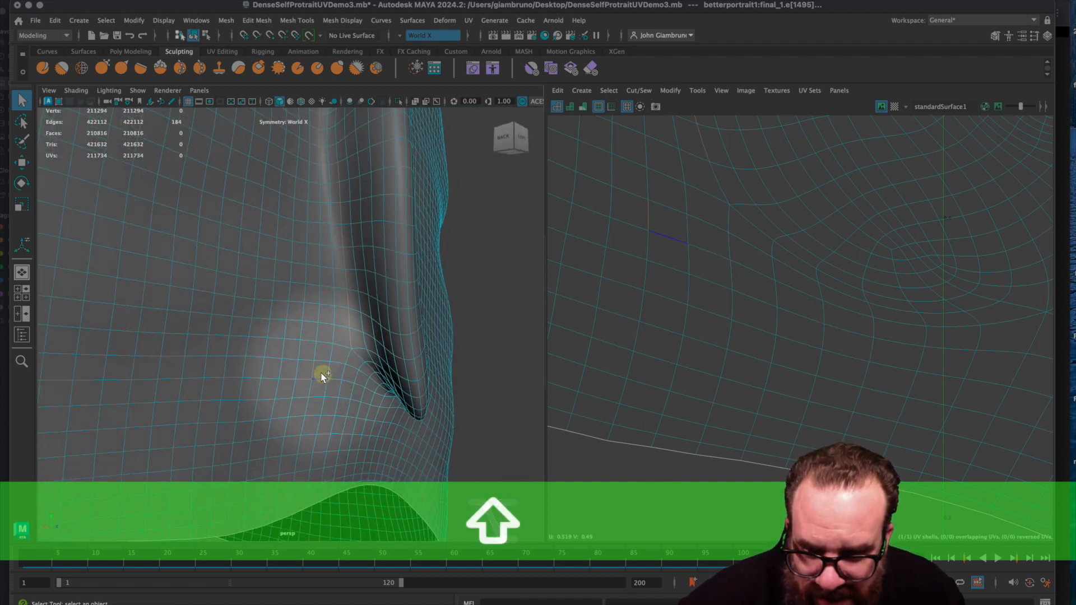
{"action": "left_click", "coordinate": [364, 365], "text": "shift"}
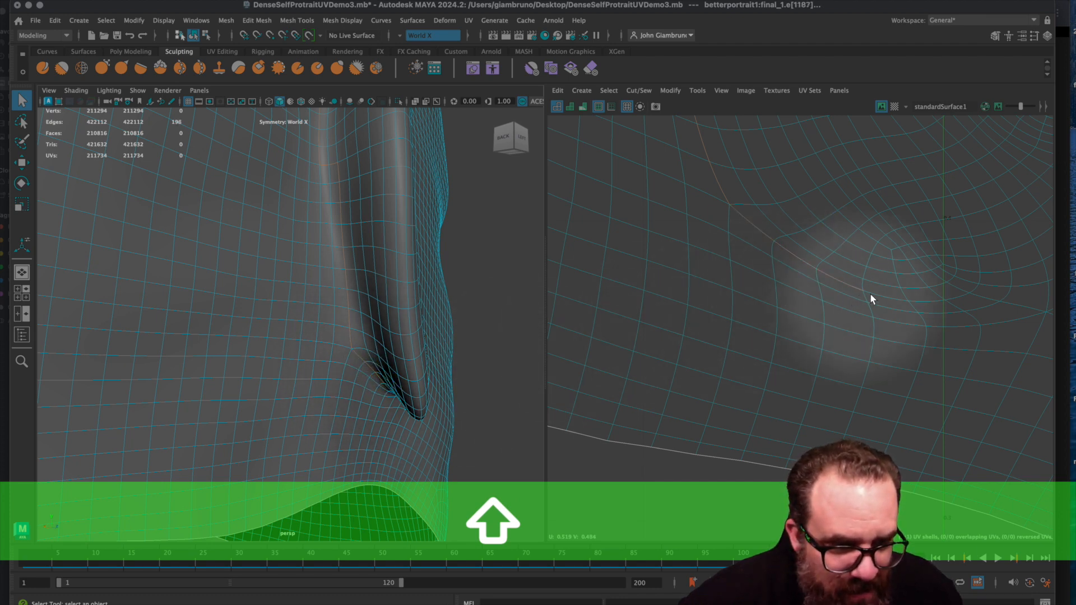
{"action": "left_click", "coordinate": [891, 299], "text": "shift"}
{"action": "left_click", "coordinate": [926, 302], "text": "shift"}
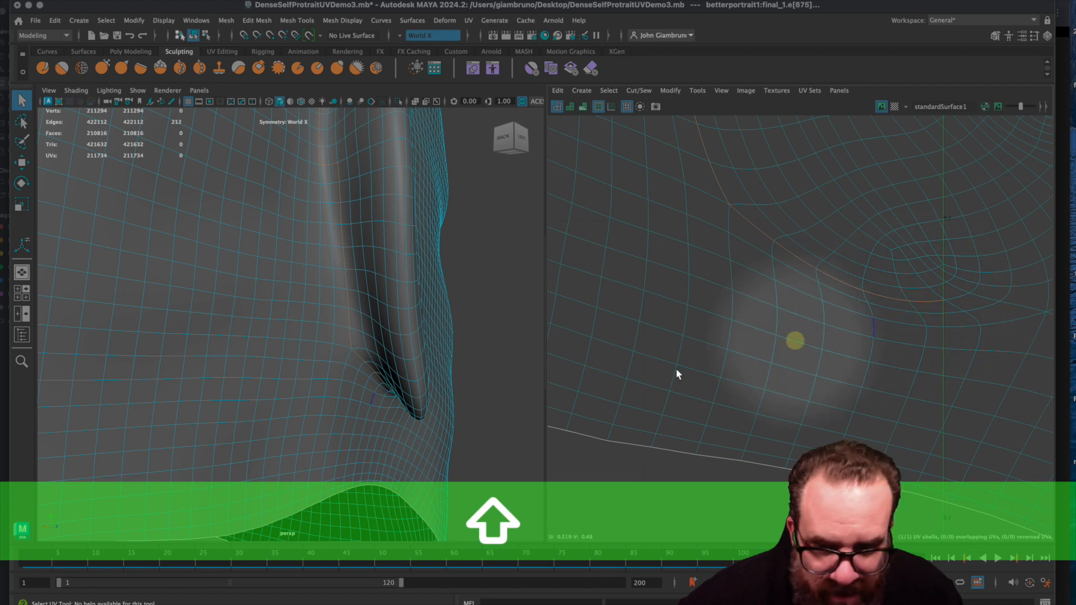
Step: Continue the edge path from under the earlobe around its front corner and up toward the ear opening
{"action": "left_click_drag", "start_coordinate": [498, 367], "coordinate": [369, 331], "text": "alt"}
{"action": "left_click", "coordinate": [361, 254], "text": "shift"}
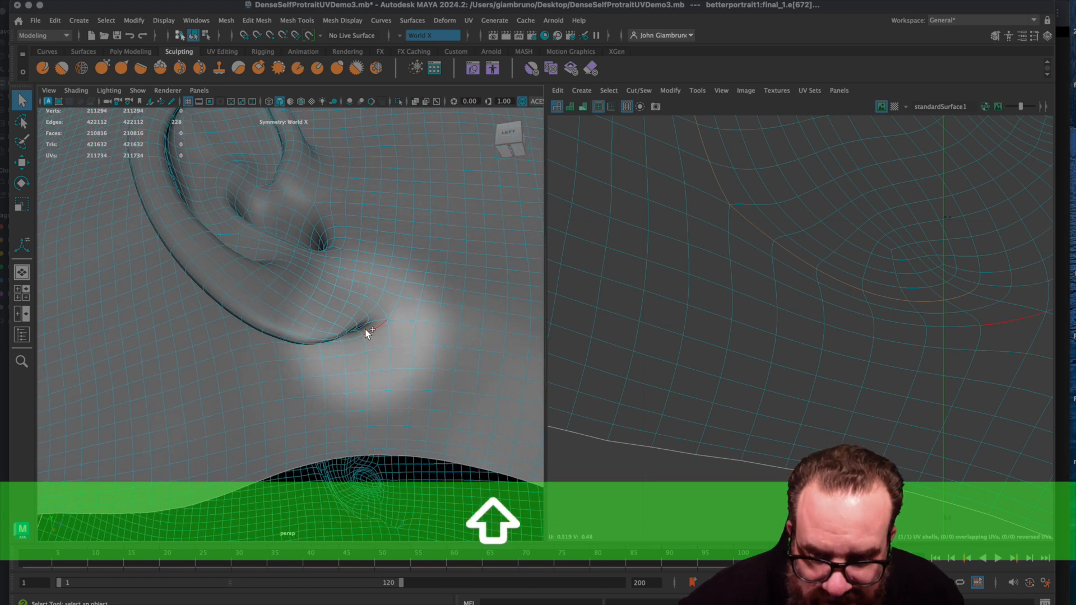
{"action": "left_click", "coordinate": [368, 299], "text": "shift"}
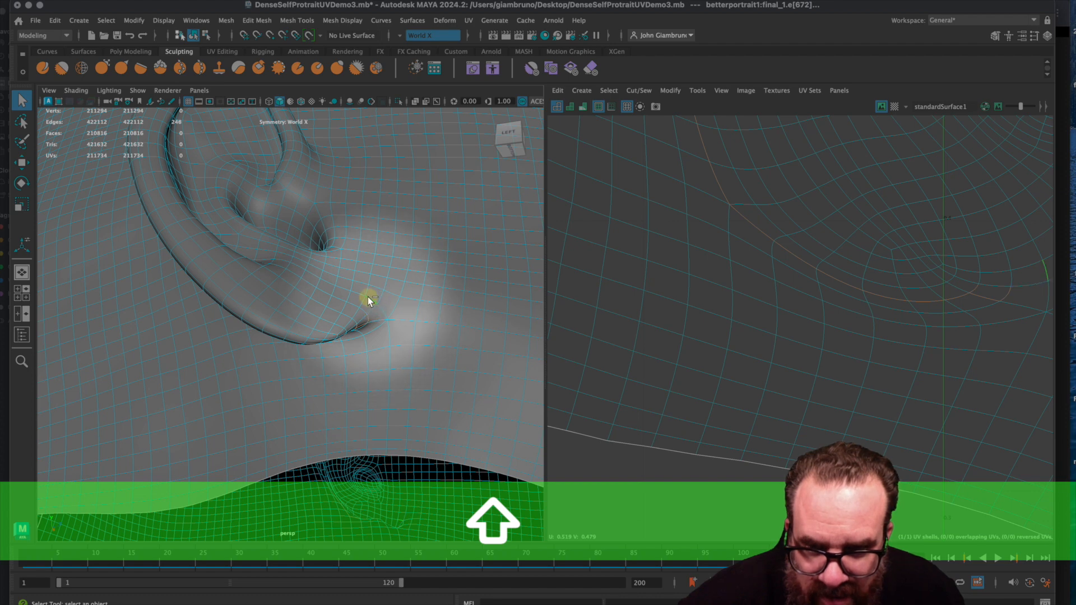
{"action": "left_click", "coordinate": [348, 288], "text": "shift"}
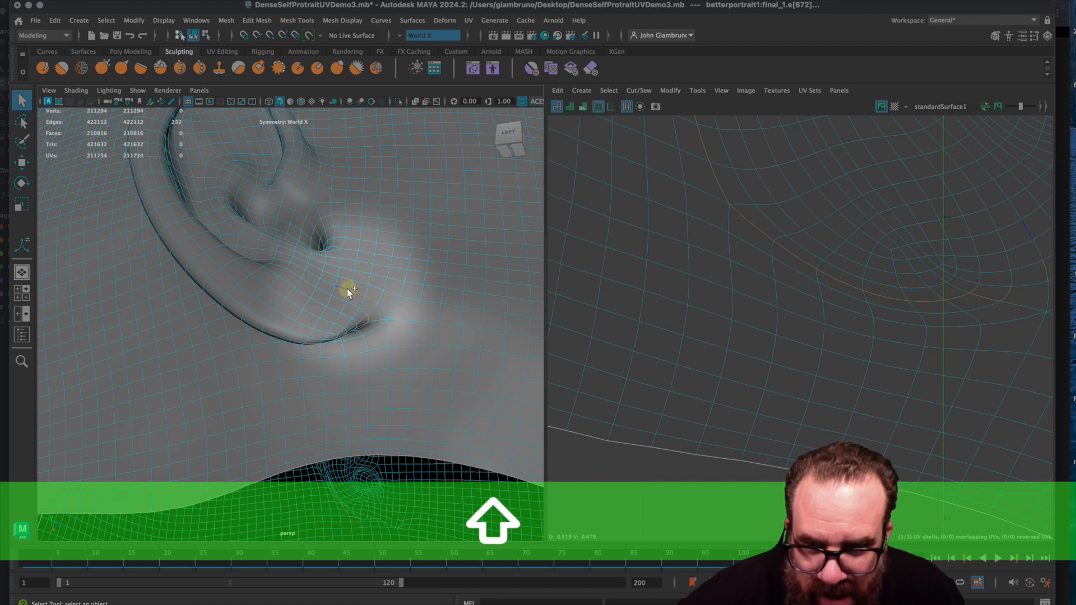
Step: Extend the edge path upward in front of the ear opening, past the notch and tragus
{"action": "left_click", "coordinate": [341, 272], "text": "shift"}
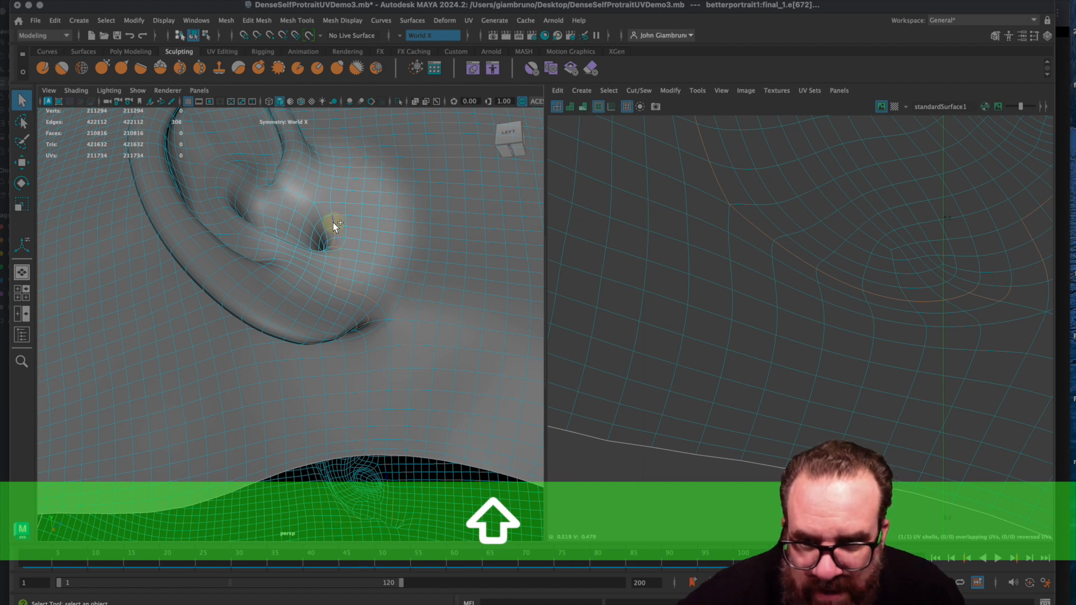
{"action": "left_click", "coordinate": [322, 203], "text": "shift"}
{"action": "left_click", "coordinate": [319, 180], "text": "shift"}
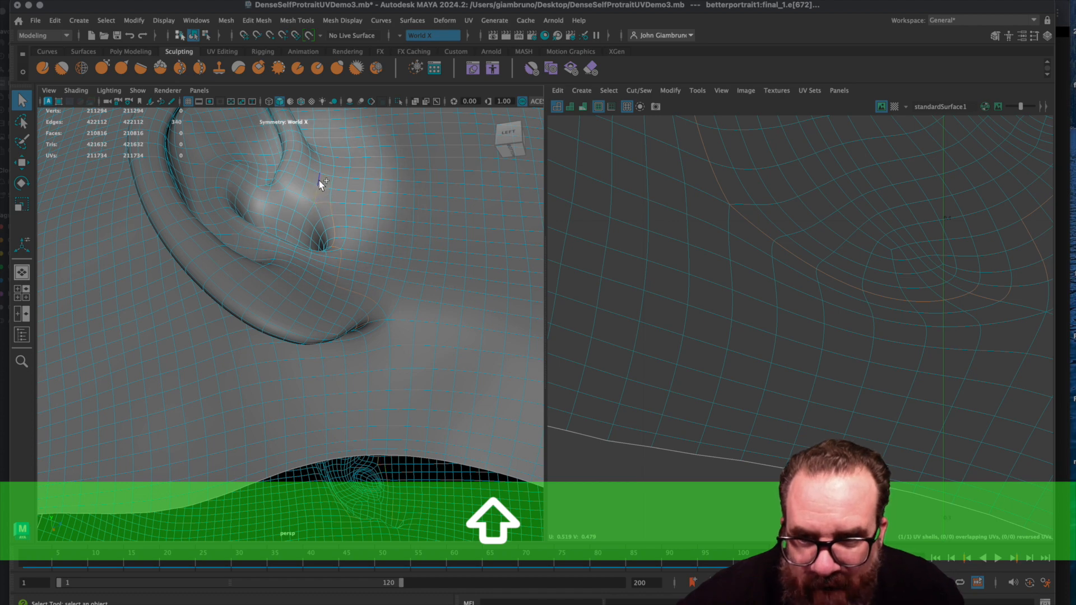
Step: Add the edges running up the front crease where the outer rim meets the head to close the ear loop
{"action": "left_click_drag", "start_coordinate": [326, 180], "coordinate": [231, 269], "text": "alt"}
{"action": "left_click", "coordinate": [277, 250], "text": "shift"}
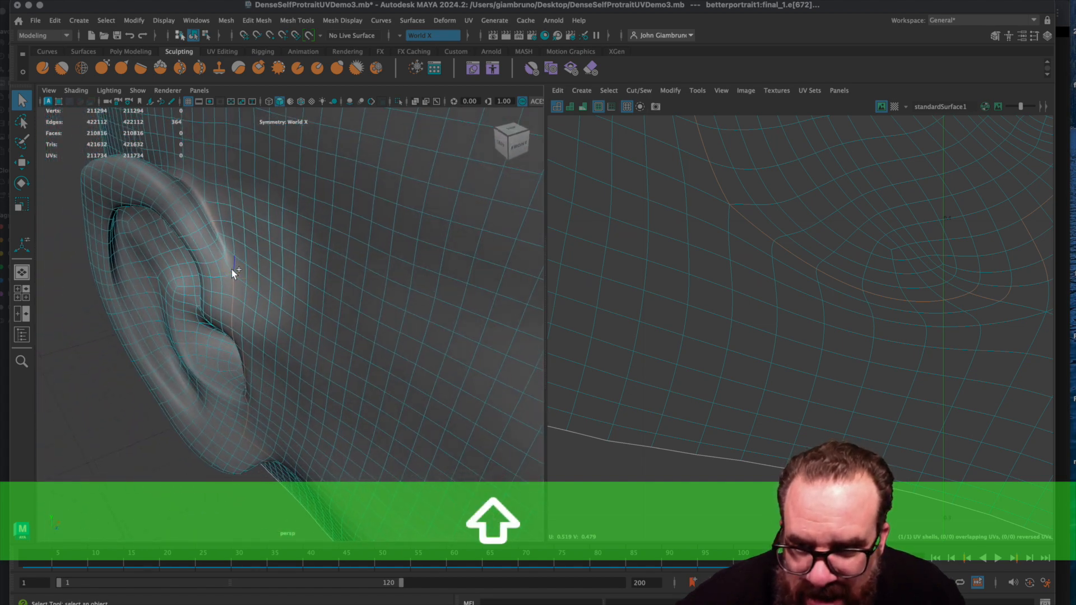
{"action": "left_click", "coordinate": [225, 258], "text": "shift"}
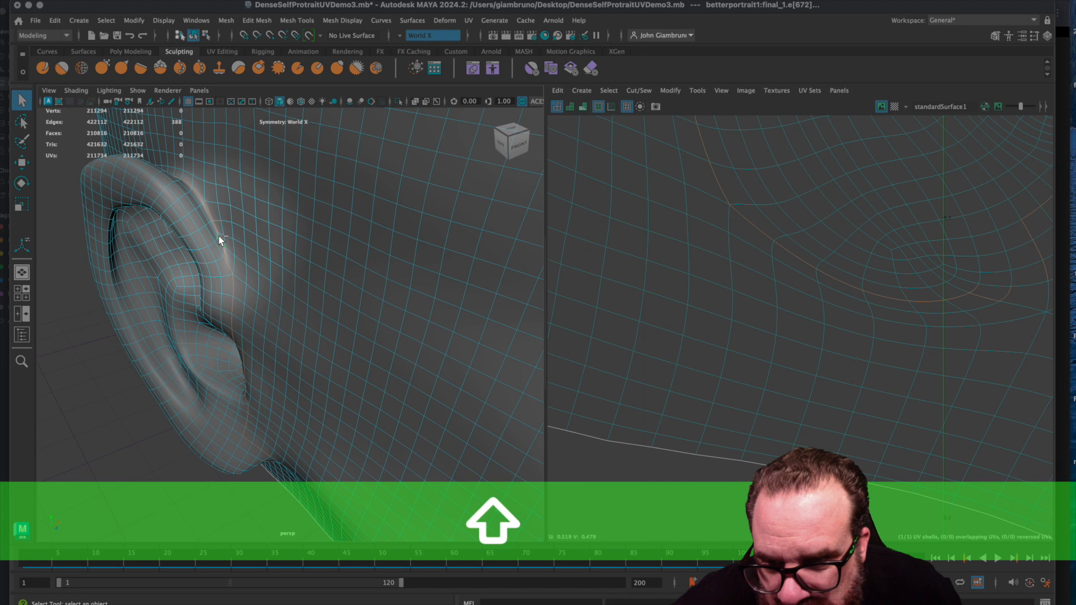
{"action": "left_click", "coordinate": [217, 235], "text": "shift"}
Step: Cut the UVs along the selected edge loop around the ears
{"action": "scroll", "coordinate": [917, 317], "scroll_direction": "down", "scroll_amount": 5}
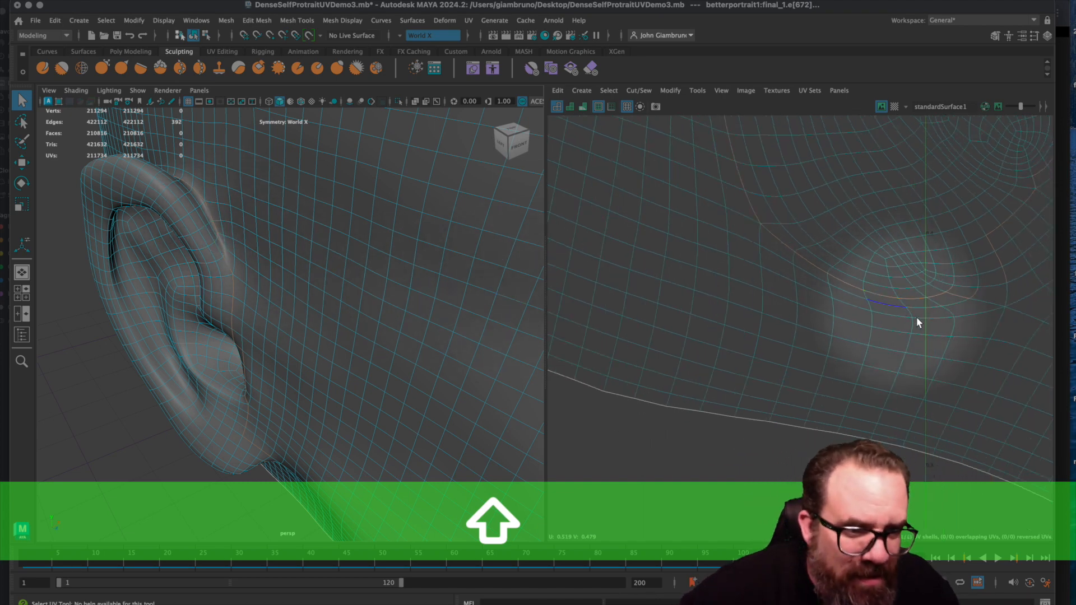
{"action": "scroll", "coordinate": [932, 302], "scroll_direction": "down", "scroll_amount": 1}
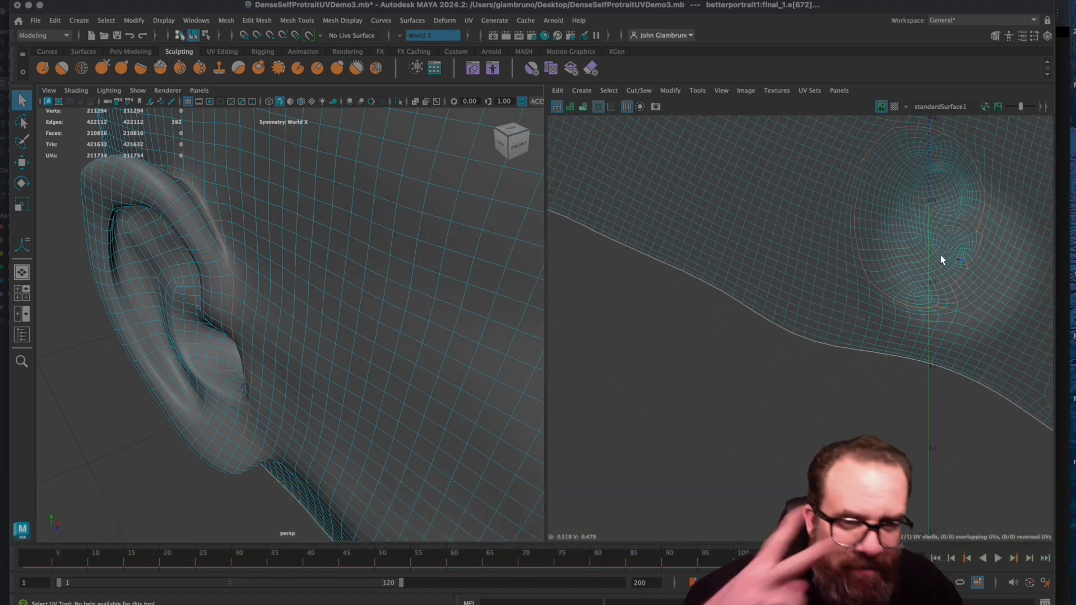
{"action": "left_click", "coordinate": [639, 90]}
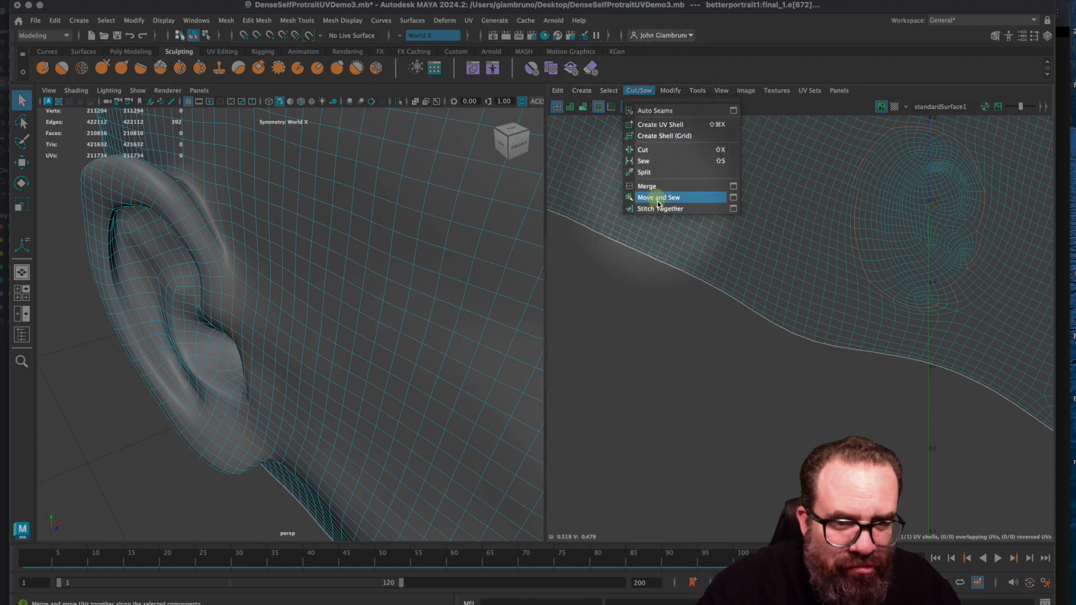
{"action": "left_click", "coordinate": [650, 150]}
{"action": "scroll", "coordinate": [933, 283], "scroll_direction": "down", "scroll_amount": 3}
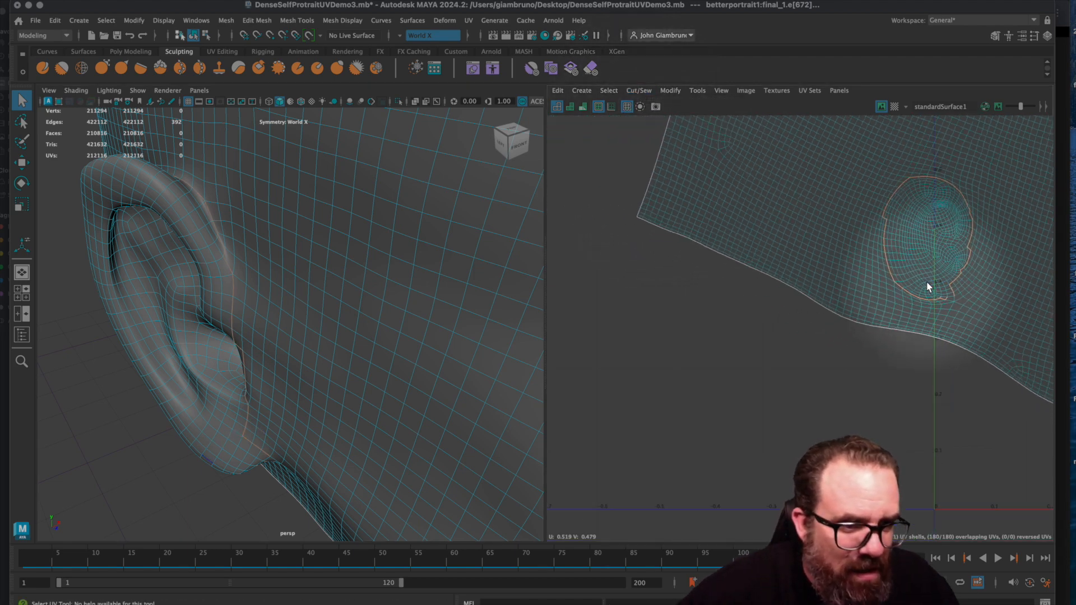
Step: Try to select the cut ear as its own UV shell, both in the UV layout and on the model
{"action": "right_click", "coordinate": [920, 244]}
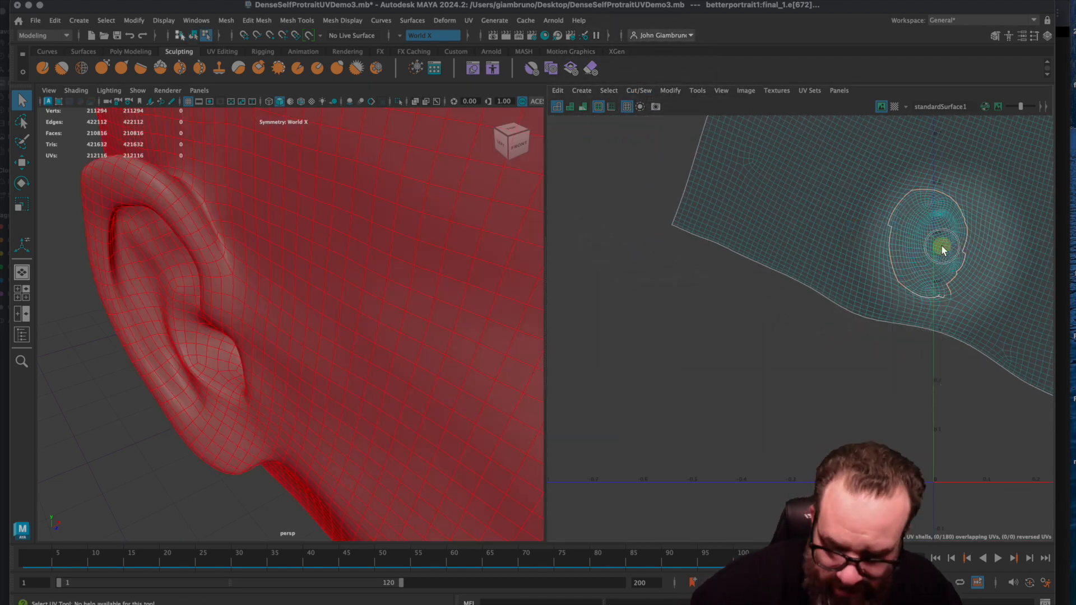
{"action": "left_click", "coordinate": [941, 245]}
{"action": "key", "text": "w"}
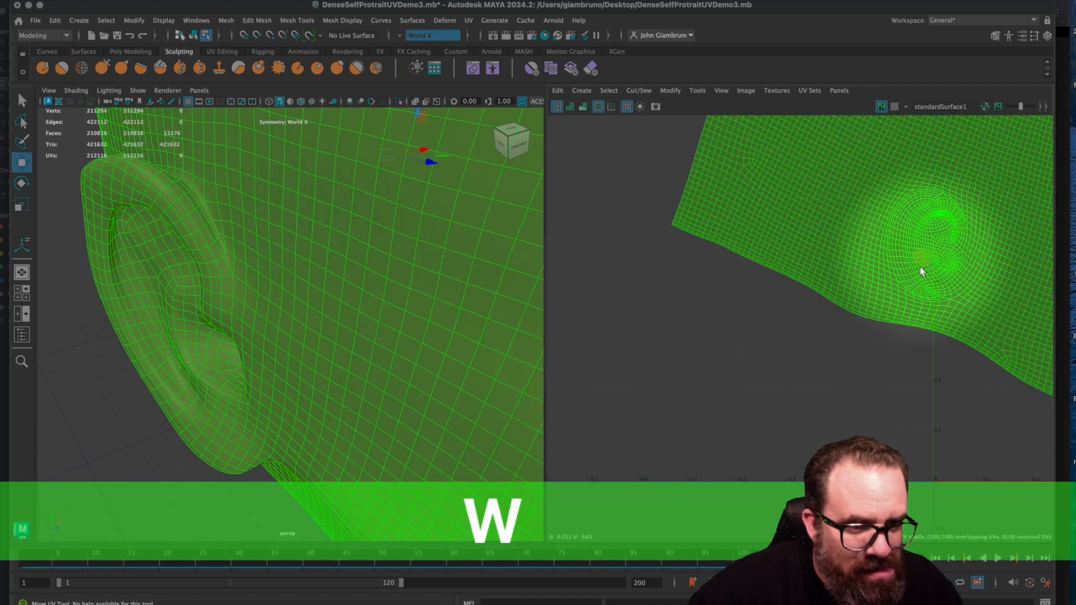
{"action": "left_click", "coordinate": [629, 298]}
{"action": "right_click_drag", "start_coordinate": [188, 283], "coordinate": [235, 314]}
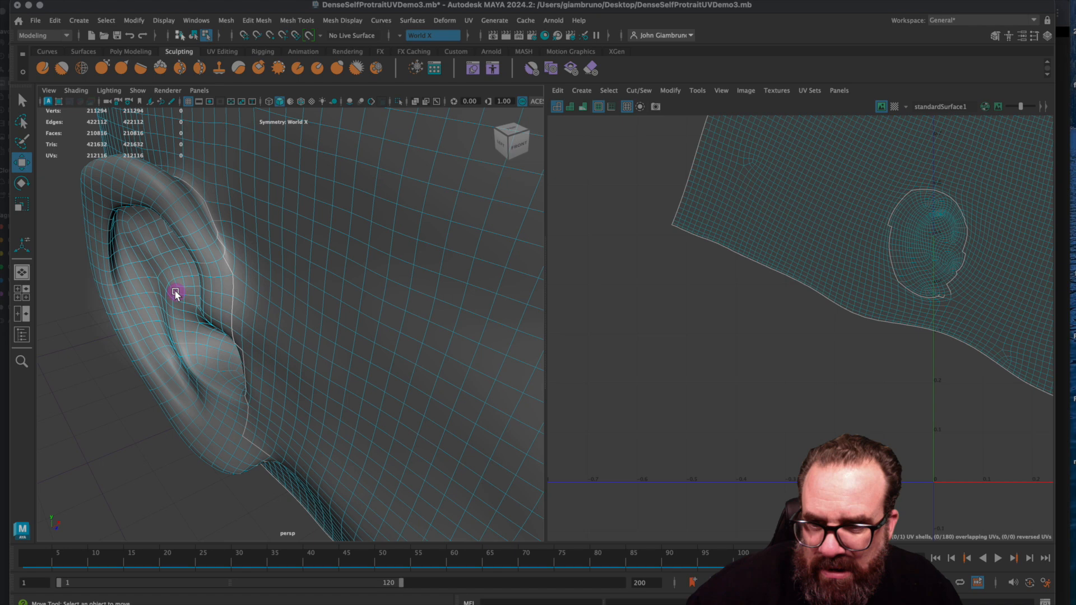
{"action": "left_click", "coordinate": [175, 290]}
{"action": "scroll", "coordinate": [919, 252], "scroll_direction": "up", "scroll_amount": 1}
{"action": "left_click", "coordinate": [952, 271]}
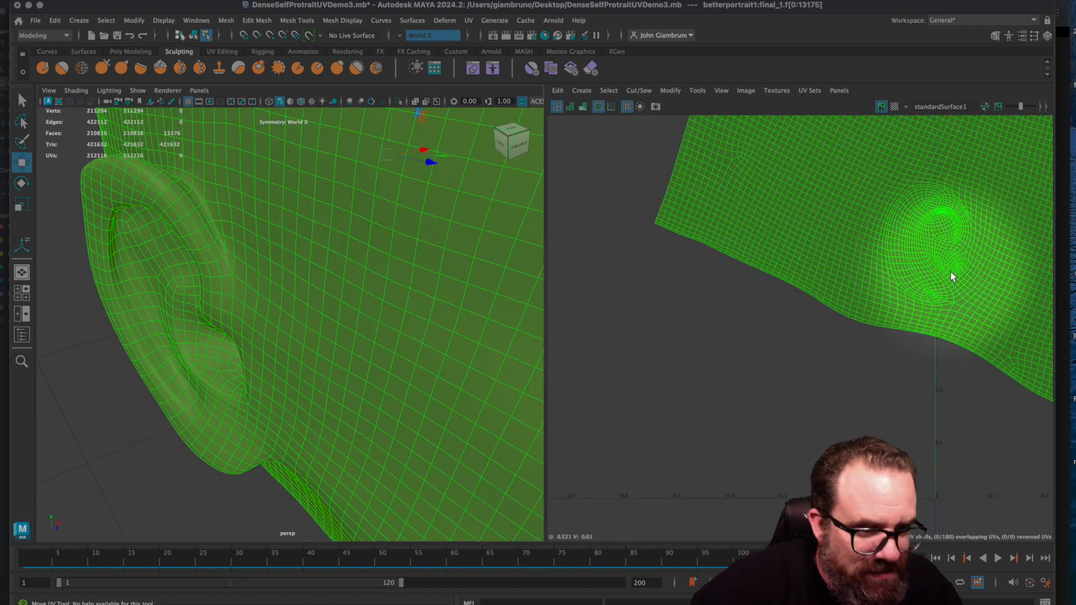
{"action": "scroll", "coordinate": [952, 270], "scroll_direction": "up", "scroll_amount": 1}
Step: Select the uncut edges at the lower front corner of the ear outline and cut their UVs
{"action": "right_click_drag", "start_coordinate": [951, 273], "coordinate": [891, 216], "text": "alt"}
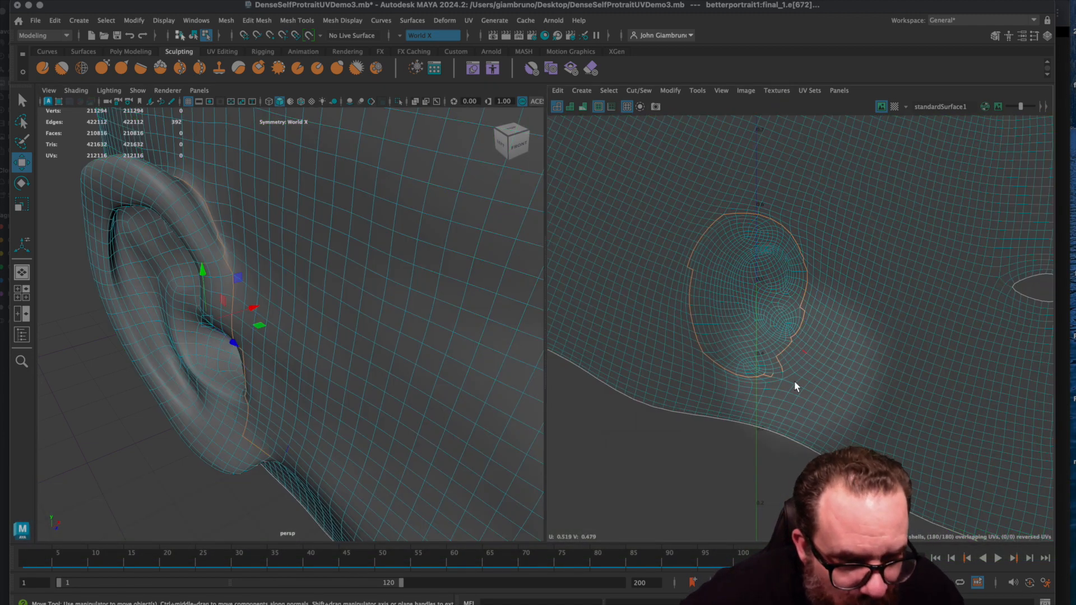
{"action": "left_click", "coordinate": [778, 373]}
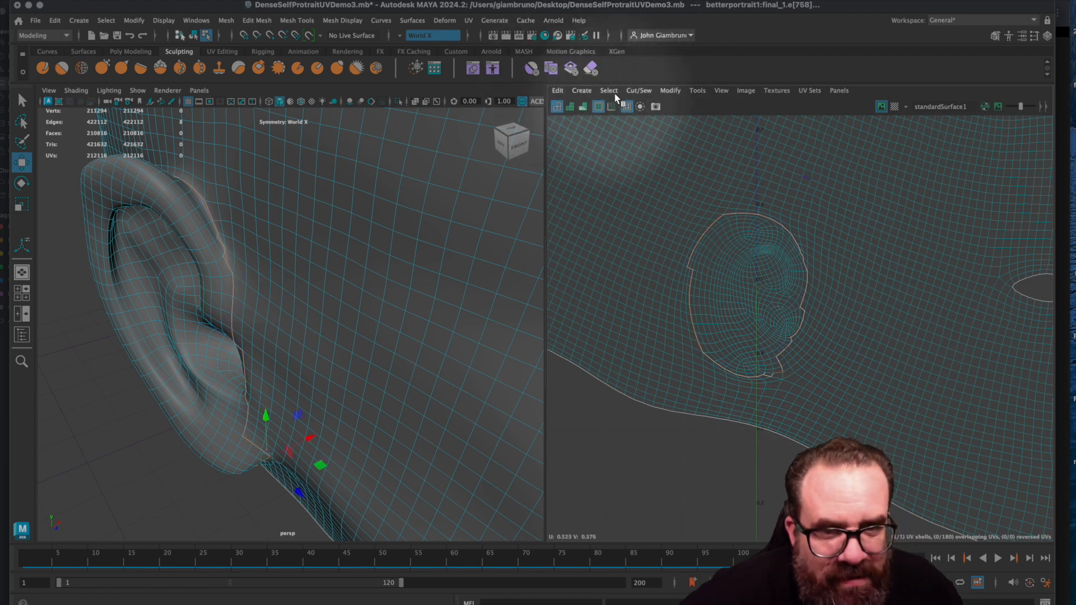
{"action": "left_click", "coordinate": [639, 91]}
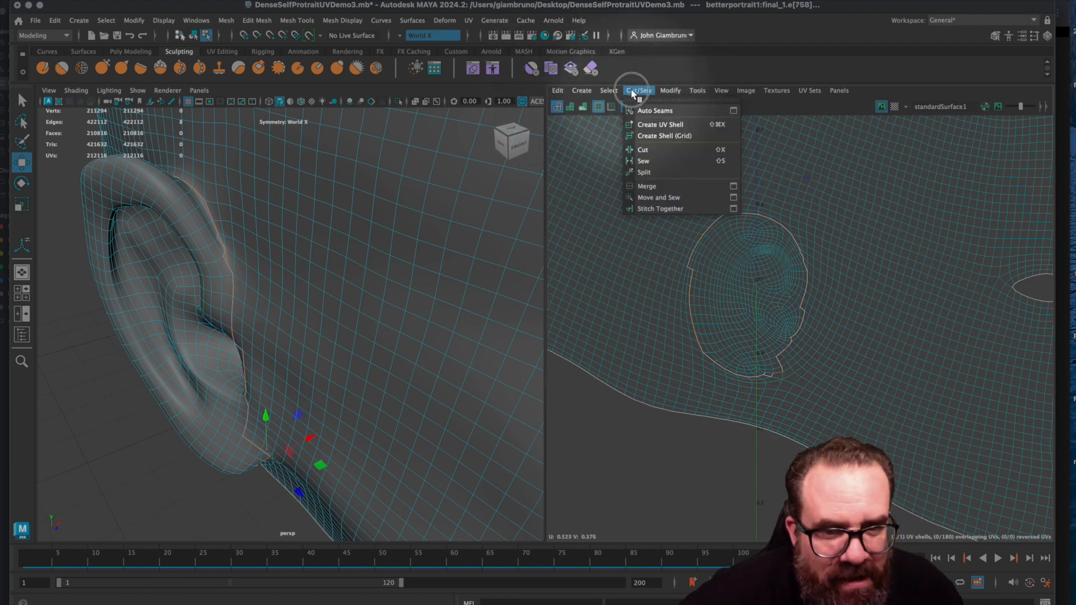
{"action": "left_click", "coordinate": [653, 150]}
Step: Select the separated ear's UV shell with symmetry on and activate the Move tool
{"action": "right_click_drag", "start_coordinate": [741, 315], "coordinate": [721, 310]}
{"action": "left_click", "coordinate": [754, 304]}
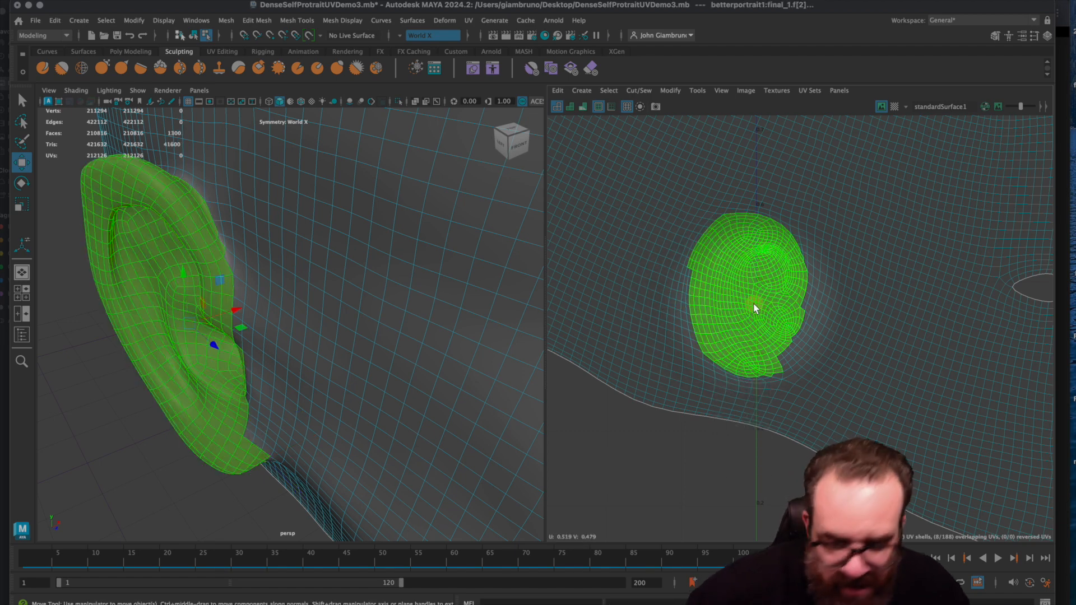
{"action": "key", "text": "w"}
{"action": "scroll", "coordinate": [755, 308], "scroll_direction": "down", "scroll_amount": 2}
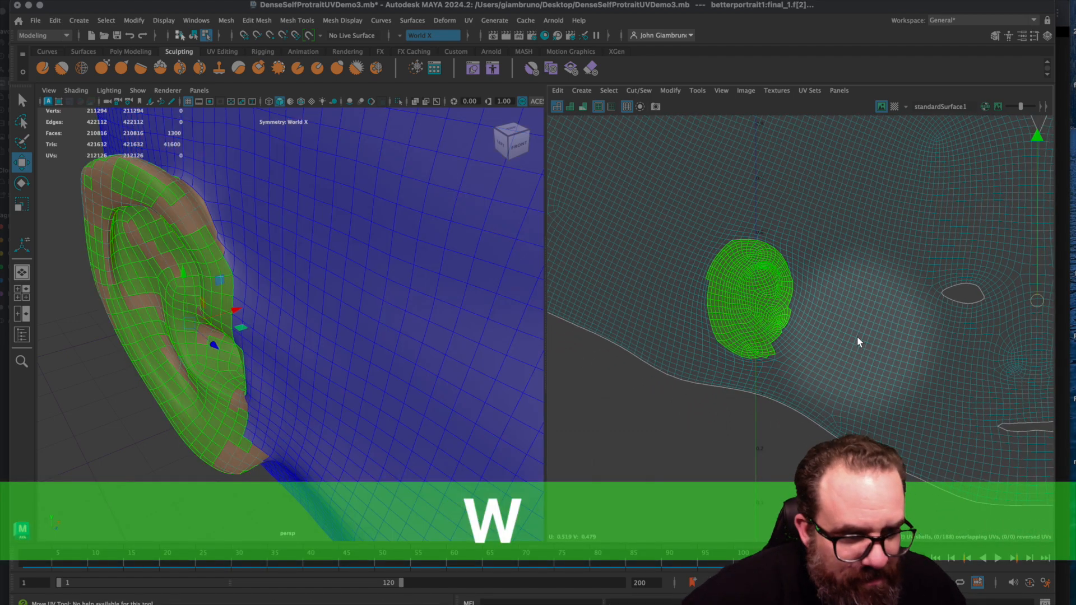
{"action": "scroll", "coordinate": [754, 305], "scroll_direction": "down", "scroll_amount": 3}
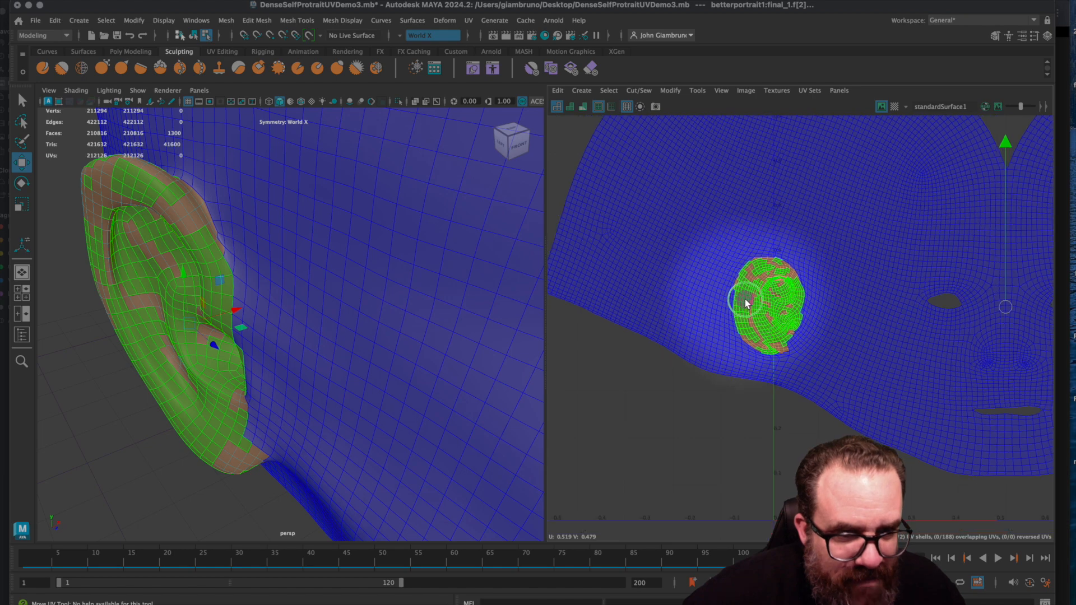
Step: Turn symmetry off and move the ear's UV shell out of the head shell into the empty space below it
{"action": "left_click", "coordinate": [399, 37]}
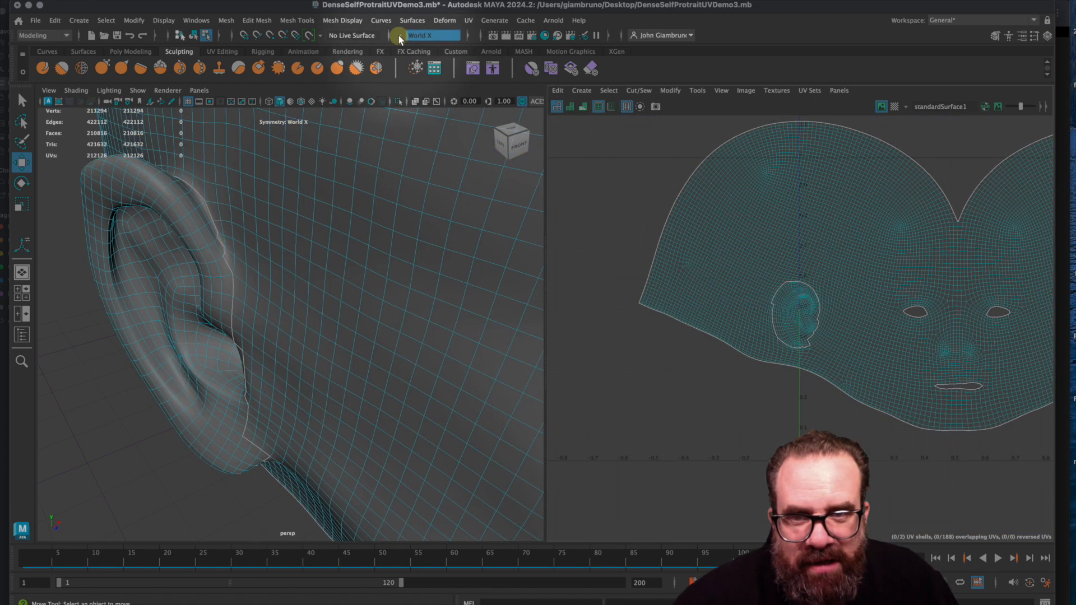
{"action": "left_click", "coordinate": [400, 37]}
{"action": "left_click", "coordinate": [418, 43]}
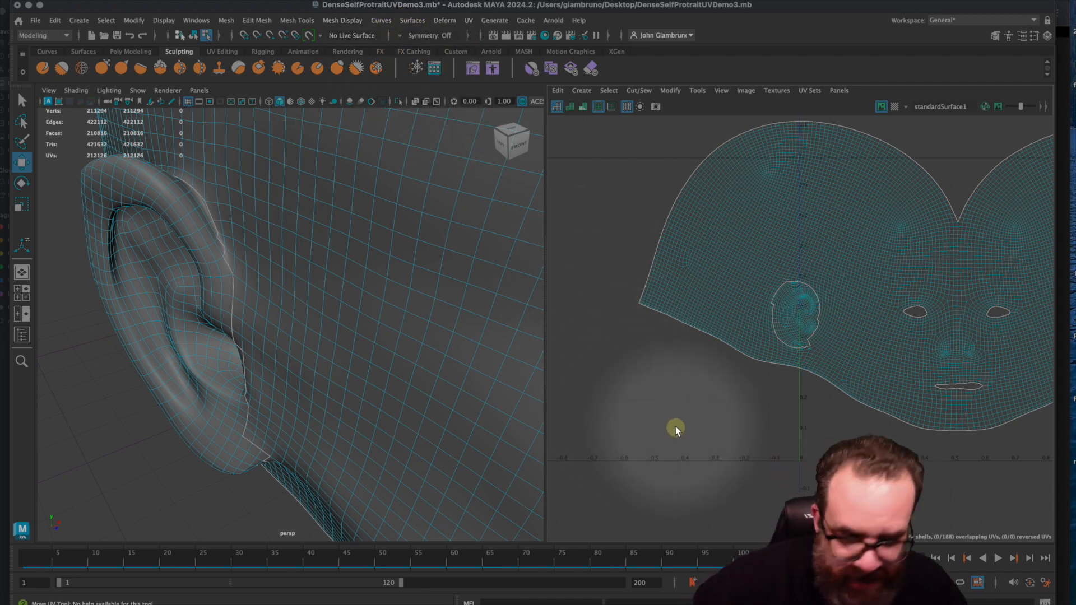
{"action": "left_click", "coordinate": [795, 314]}
{"action": "left_click_drag", "start_coordinate": [794, 314], "coordinate": [697, 400]}
Step: Examine the cut outline around the opposite ear in the UV layout
{"action": "scroll", "coordinate": [775, 406], "scroll_direction": "up", "scroll_amount": 2}
{"action": "scroll", "coordinate": [778, 411], "scroll_direction": "down", "scroll_amount": 3}
{"action": "scroll", "coordinate": [803, 396], "scroll_direction": "down", "scroll_amount": 2}
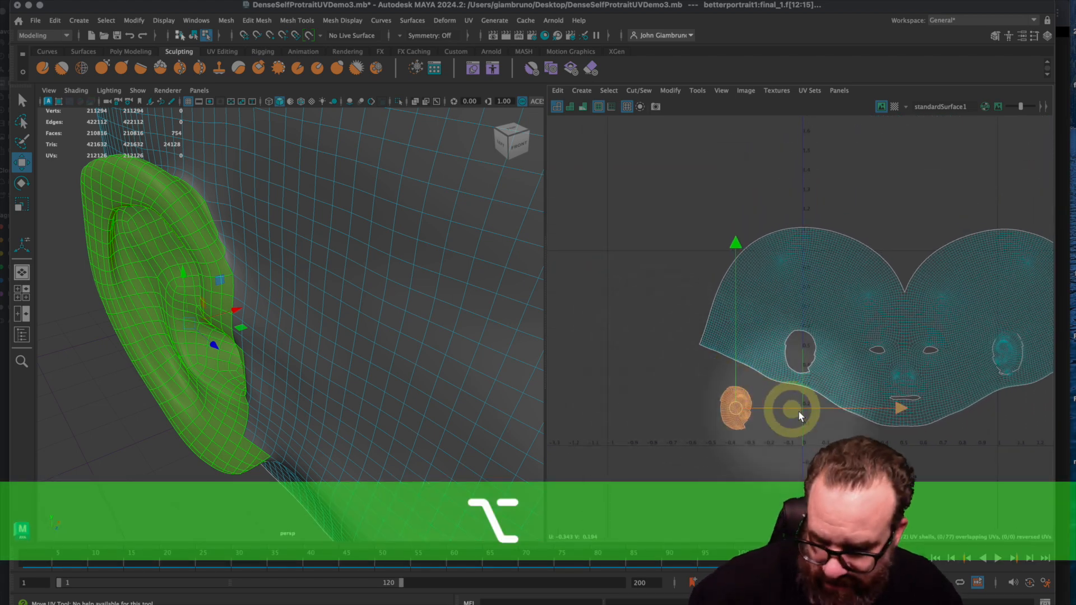
{"action": "middle_click_drag", "start_coordinate": [824, 426], "coordinate": [630, 416], "text": "alt"}
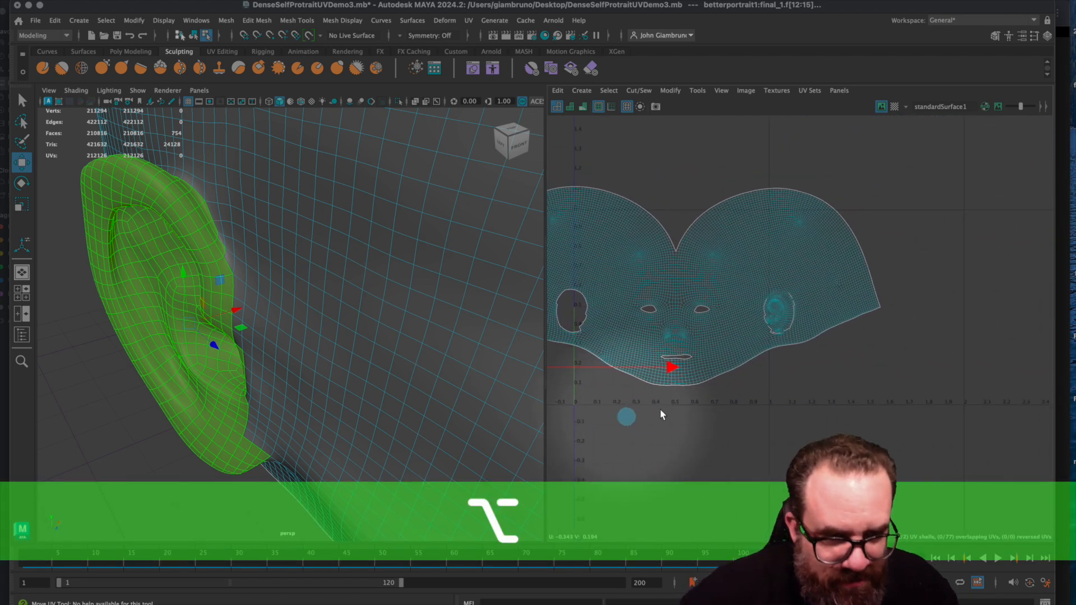
{"action": "scroll", "coordinate": [824, 359], "scroll_direction": "up", "scroll_amount": 3}
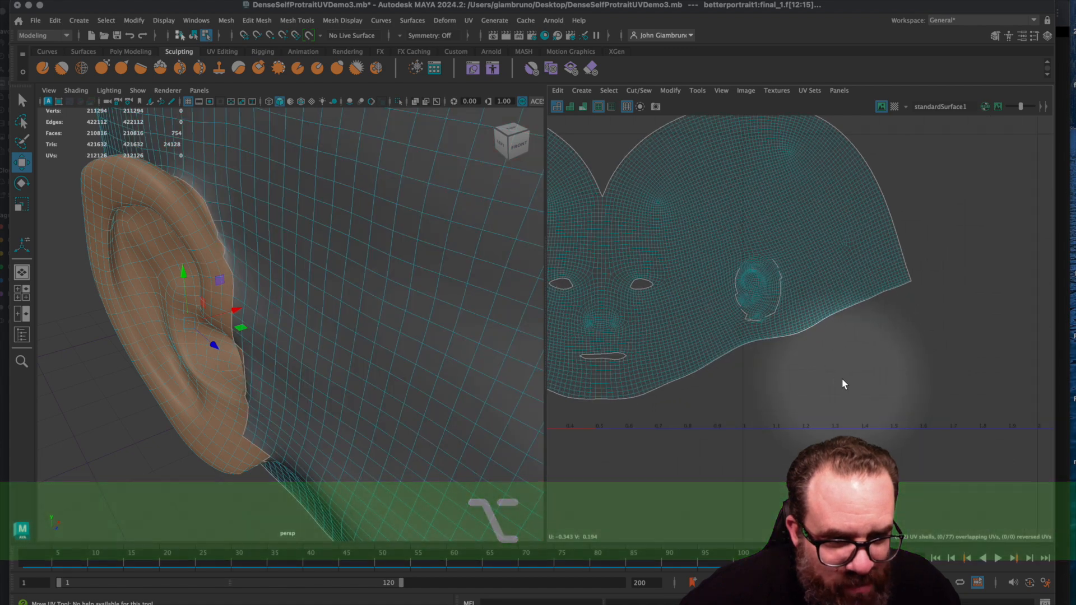
{"action": "scroll", "coordinate": [763, 329], "scroll_direction": "up", "scroll_amount": 3}
{"action": "middle_click_drag", "start_coordinate": [744, 272], "coordinate": [792, 344], "text": "alt"}
{"action": "scroll", "coordinate": [743, 371], "scroll_direction": "up", "scroll_amount": 2}
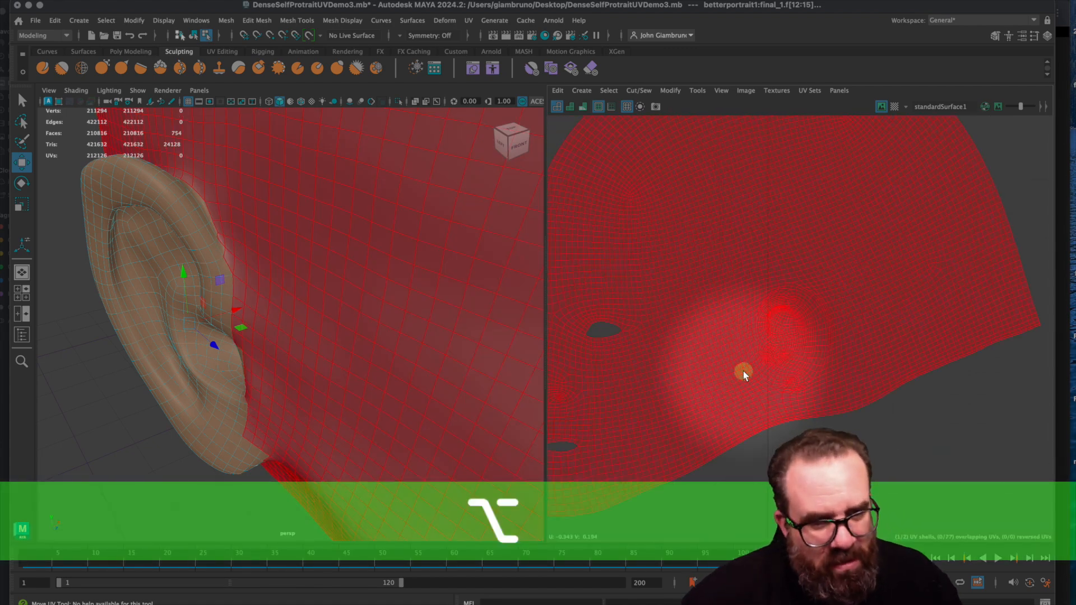
{"action": "left_click", "coordinate": [743, 371]}
Step: Switch to edge selection and select the uncut edges at the upper rear of the opposite ear's outline
{"action": "right_click_drag", "start_coordinate": [786, 340], "coordinate": [795, 318]}
{"action": "scroll", "coordinate": [813, 303], "scroll_direction": "up", "scroll_amount": 8}
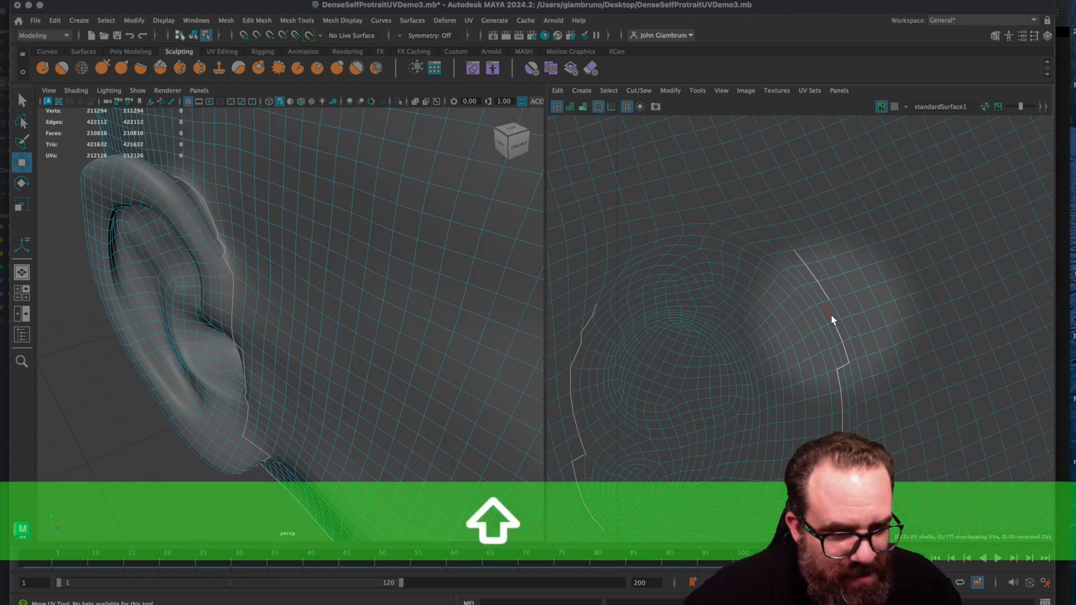
{"action": "left_click", "coordinate": [826, 306], "text": "shift"}
{"action": "left_click", "coordinate": [791, 247], "text": "shift"}
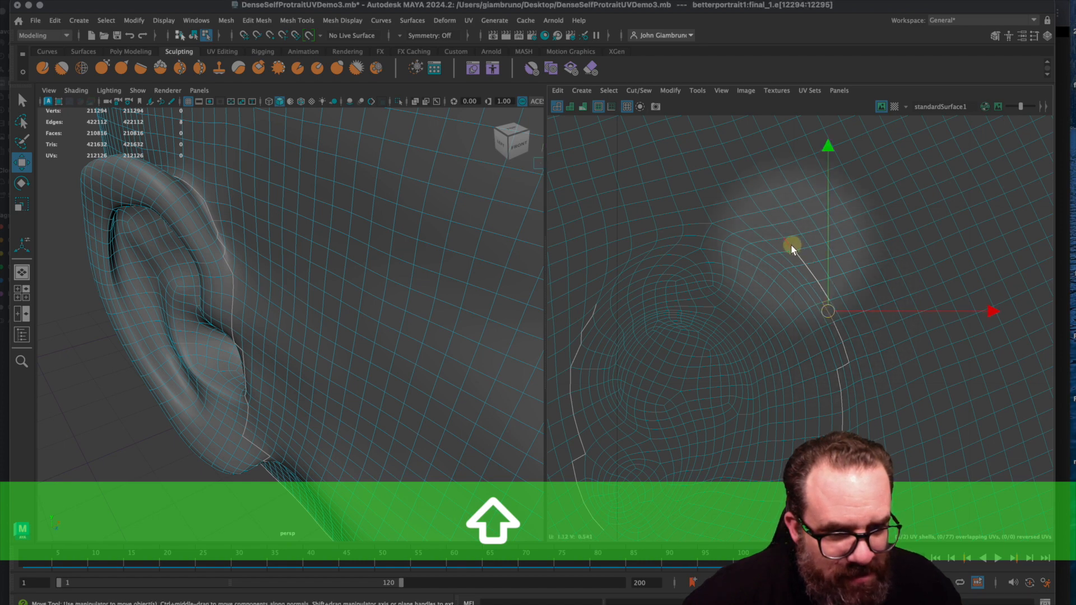
{"action": "left_click", "coordinate": [786, 250], "text": "shift"}
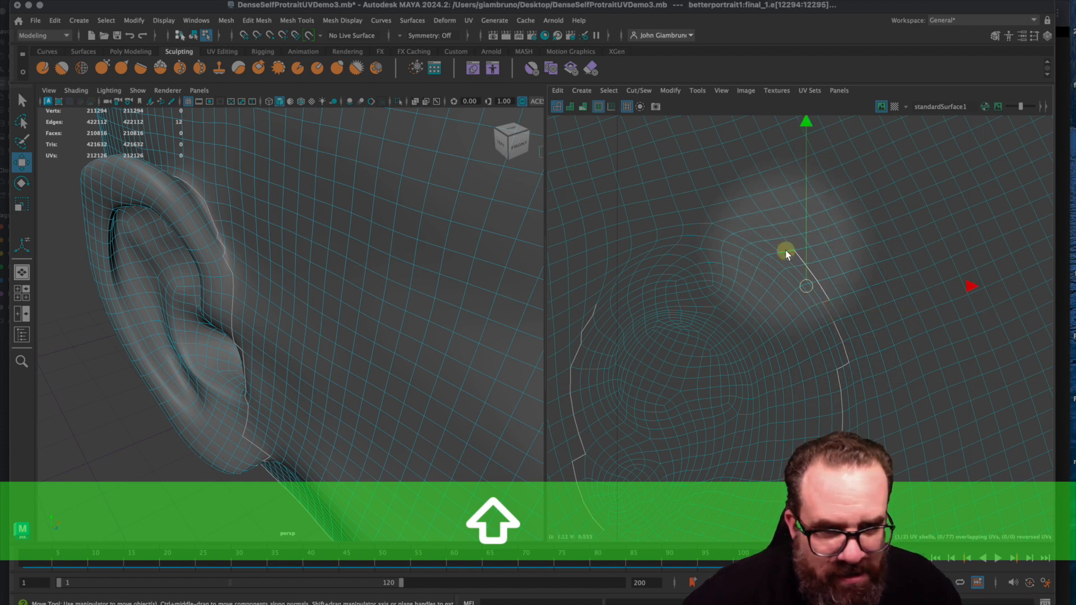
Step: Add the edges across the top of the opposite ear and down to the start of its front seam
{"action": "left_click", "coordinate": [701, 225], "text": "shift"}
{"action": "left_click", "coordinate": [665, 227], "text": "shift"}
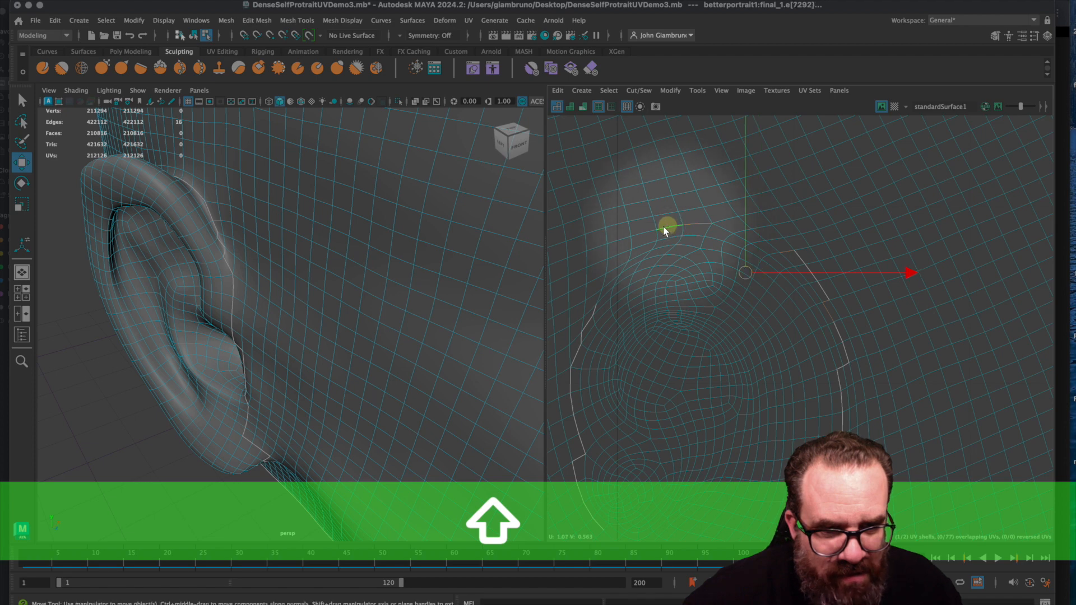
{"action": "left_click", "coordinate": [607, 258], "text": "shift"}
{"action": "left_click", "coordinate": [604, 283], "text": "shift"}
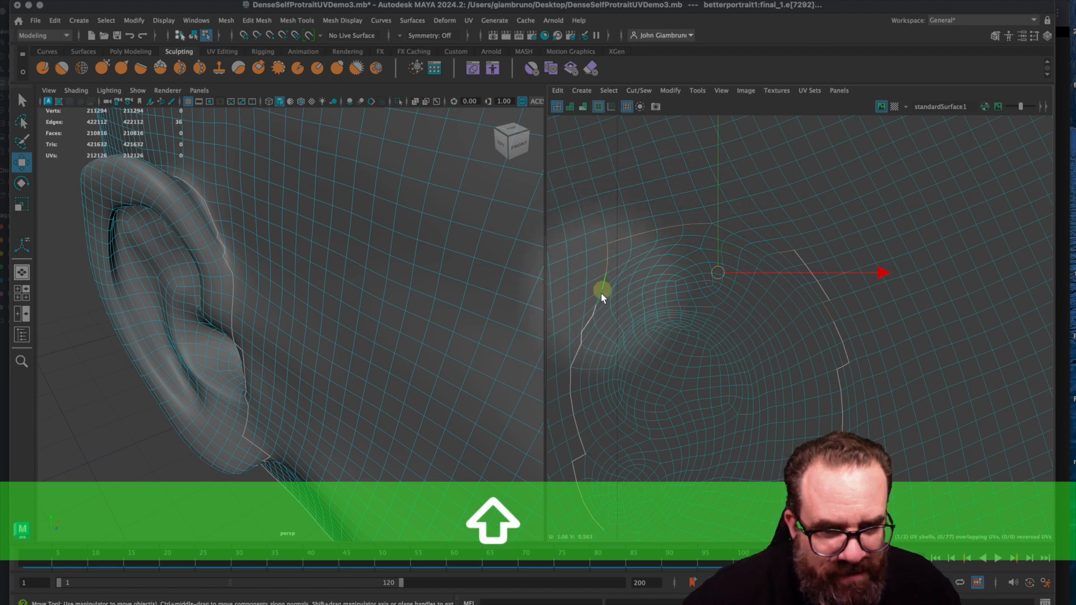
Step: Add the missing edges linking the path across the top of the ear to the rear seam
{"action": "left_click", "coordinate": [704, 233], "text": "shift"}
{"action": "left_click", "coordinate": [738, 238], "text": "shift"}
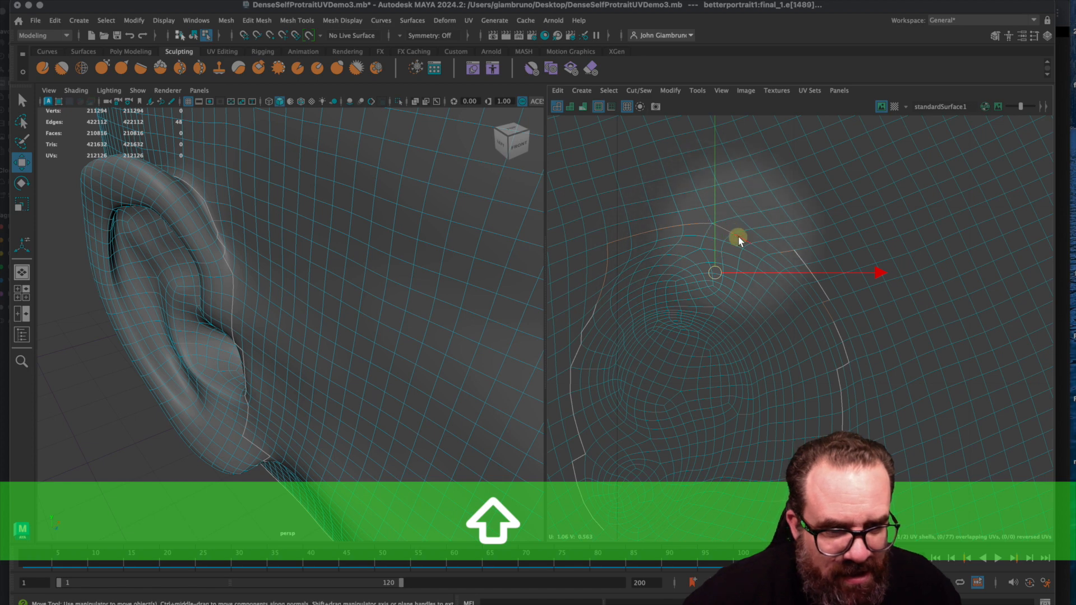
{"action": "left_click", "coordinate": [778, 254], "text": "shift"}
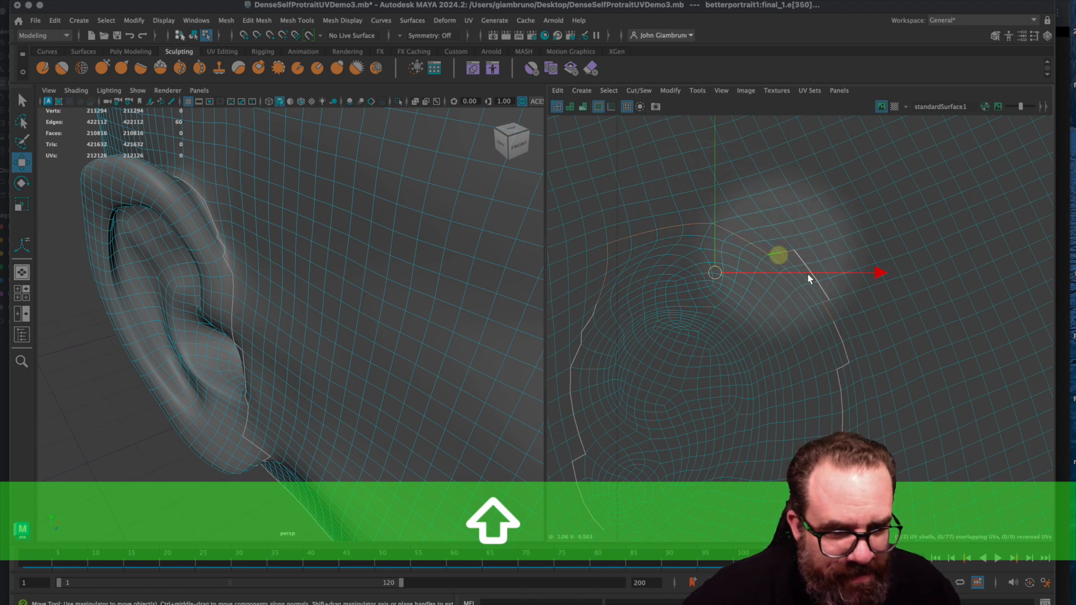
Step: Add the remaining uncut edges along the lower part of the ear's outline and cut the UVs along the whole selection
{"action": "scroll", "coordinate": [785, 354], "scroll_direction": "down", "scroll_amount": 3}
{"action": "middle_click_drag", "start_coordinate": [756, 369], "coordinate": [759, 238], "text": "alt"}
{"action": "left_click", "coordinate": [660, 361], "text": "shift"}
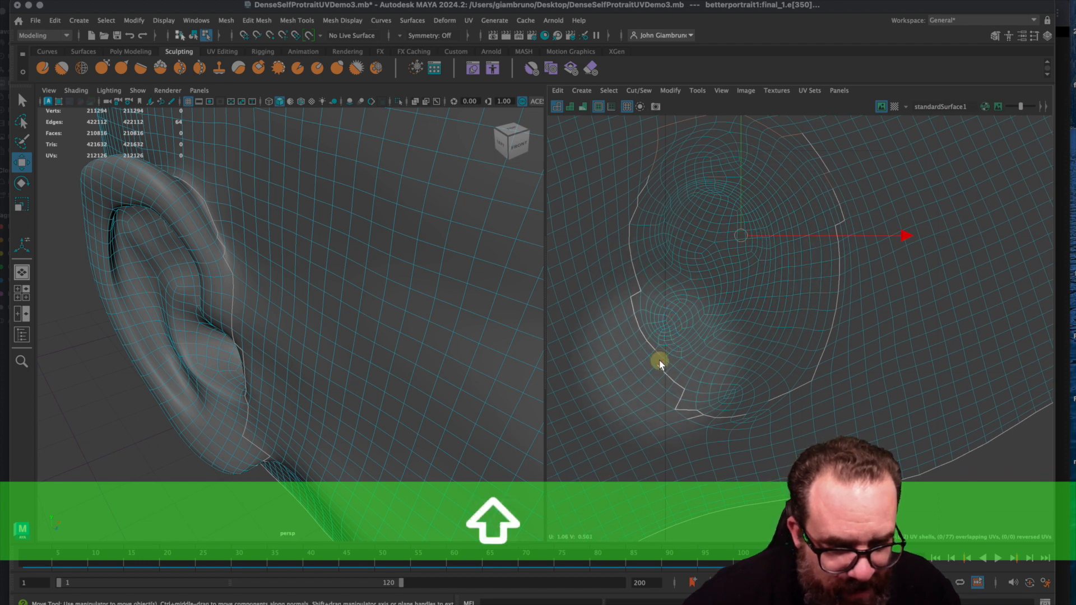
{"action": "left_click", "coordinate": [701, 413], "text": "shift"}
{"action": "left_click", "coordinate": [752, 413], "text": "shift"}
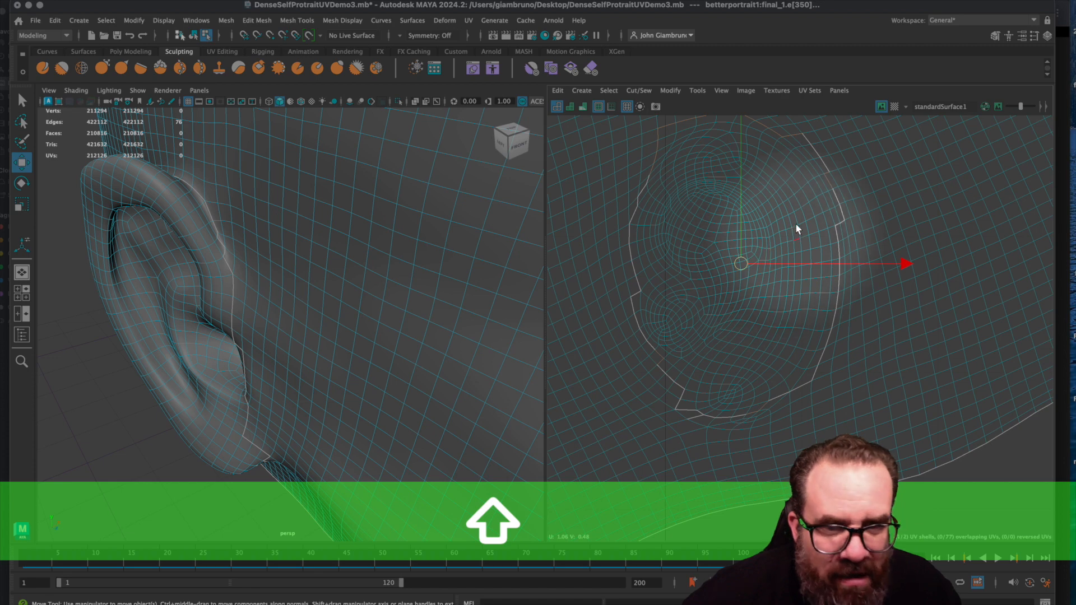
{"action": "left_click", "coordinate": [639, 91]}
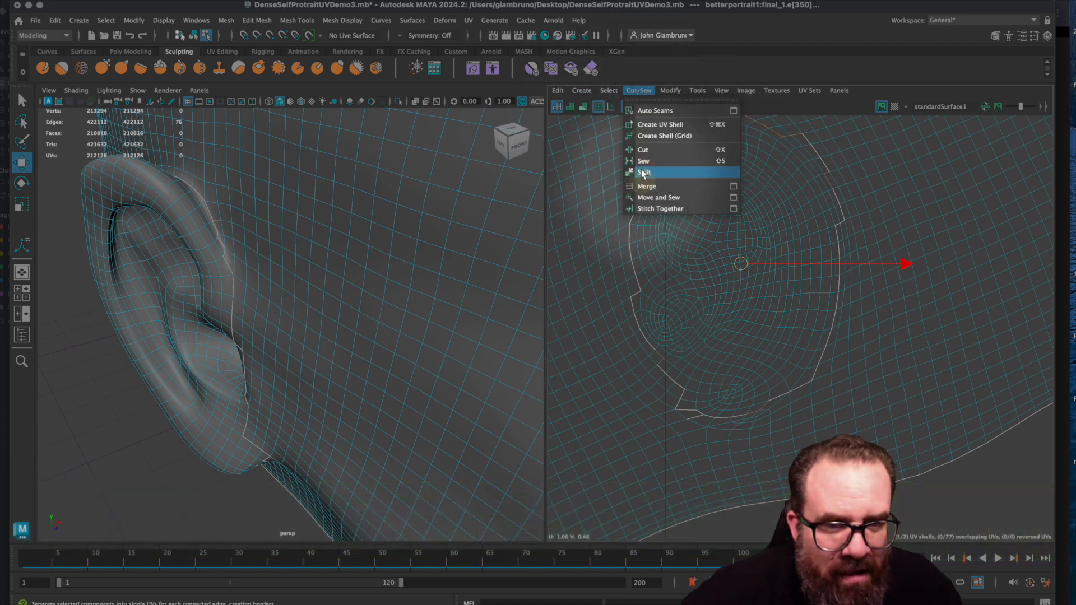
{"action": "left_click", "coordinate": [643, 150]}
{"action": "scroll", "coordinate": [706, 268], "scroll_direction": "down", "scroll_amount": 2}
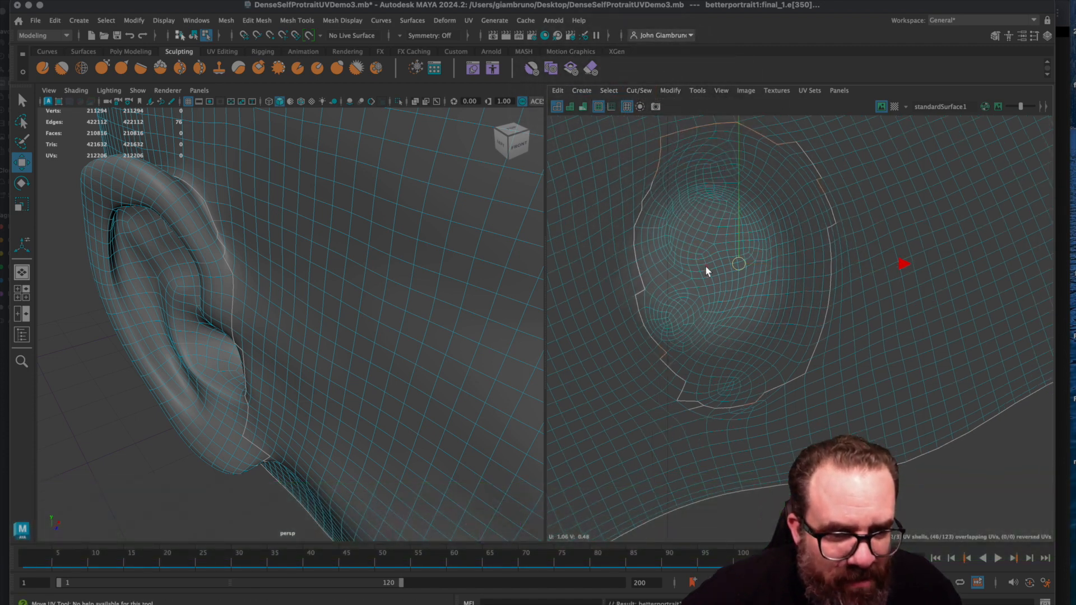
Step: Select the newly cut ear as a UV shell and move it out of the head shell to the empty space below
{"action": "right_click_drag", "start_coordinate": [703, 277], "coordinate": [656, 259]}
{"action": "left_click", "coordinate": [700, 273]}
{"action": "scroll", "coordinate": [718, 276], "scroll_direction": "down", "scroll_amount": 2}
{"action": "left_click_drag", "start_coordinate": [732, 264], "coordinate": [765, 490]}
{"action": "scroll", "coordinate": [766, 488], "scroll_direction": "down", "scroll_amount": 3}
{"action": "scroll", "coordinate": [766, 483], "scroll_direction": "down", "scroll_amount": 1}
{"action": "middle_click_drag", "start_coordinate": [766, 484], "coordinate": [785, 348], "text": "alt"}
{"action": "scroll", "coordinate": [784, 358], "scroll_direction": "down", "scroll_amount": 5}
{"action": "scroll", "coordinate": [785, 361], "scroll_direction": "down", "scroll_amount": 1}
{"action": "left_click_drag", "start_coordinate": [786, 332], "coordinate": [728, 382]}
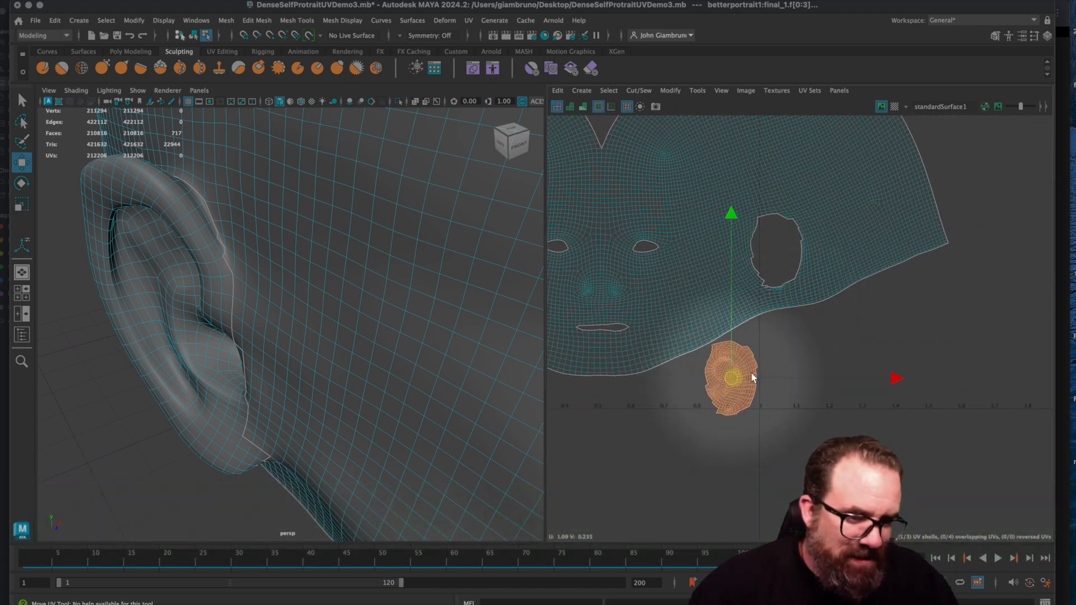
Step: Select the head's UV shell and scale it down uniformly to about the width of the 0–1 UV tile
{"action": "scroll", "coordinate": [801, 357], "scroll_direction": "down", "scroll_amount": 5}
{"action": "left_click", "coordinate": [700, 316]}
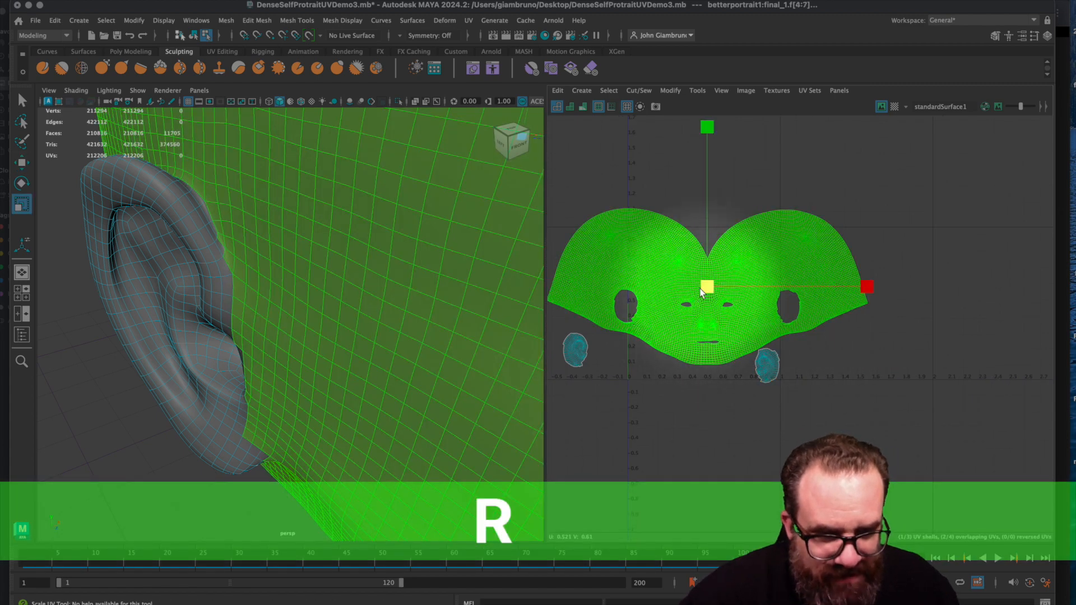
{"action": "left_click_drag", "start_coordinate": [704, 288], "coordinate": [622, 295]}
{"action": "scroll", "coordinate": [706, 286], "scroll_direction": "up", "scroll_amount": 1}
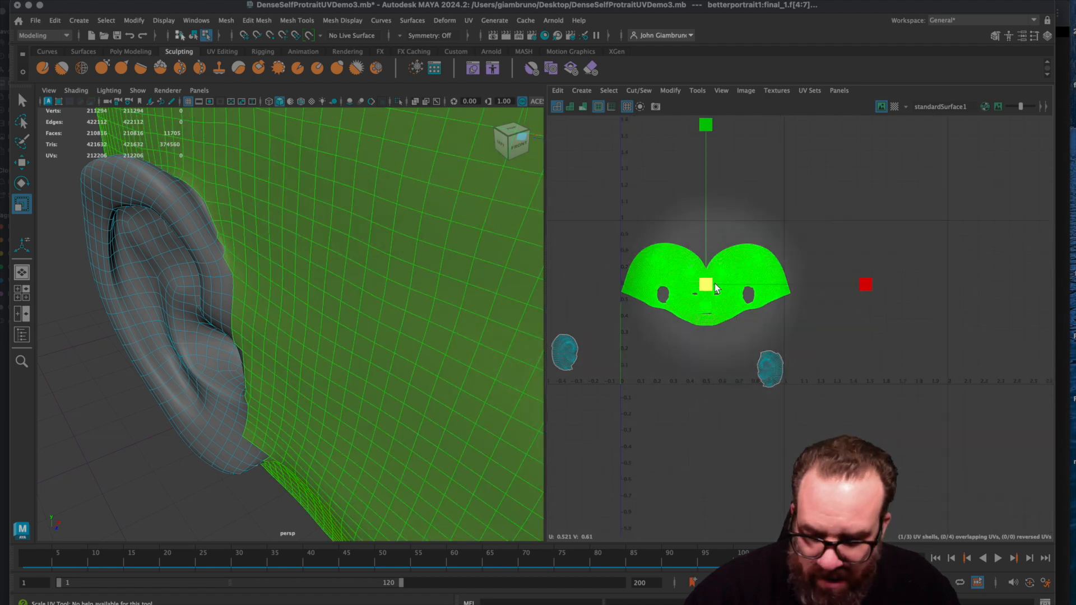
Step: Move the head shell up within the 0–1 tile and shrink it slightly to fit between the tile's side borders
{"action": "key", "text": "w"}
{"action": "left_click_drag", "start_coordinate": [704, 274], "coordinate": [701, 258]}
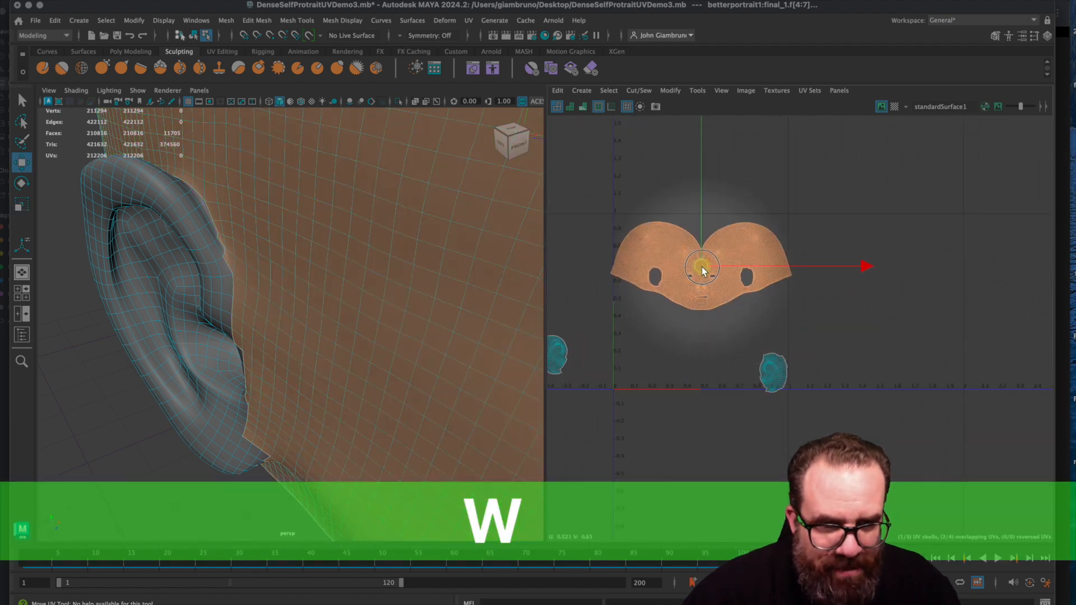
{"action": "scroll", "coordinate": [608, 213], "scroll_direction": "up", "scroll_amount": 1}
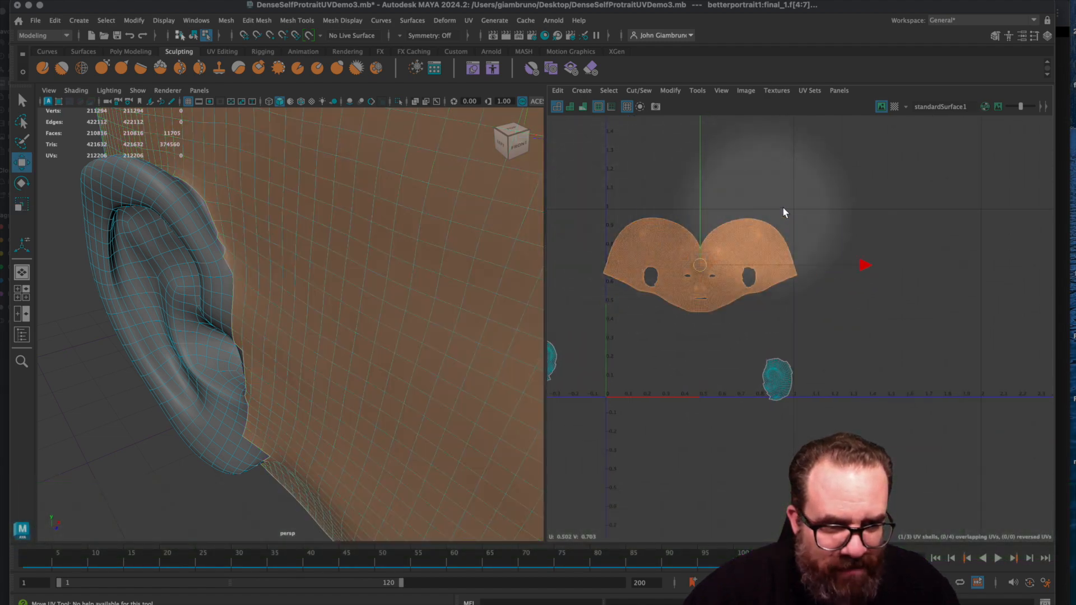
{"action": "key", "text": "r"}
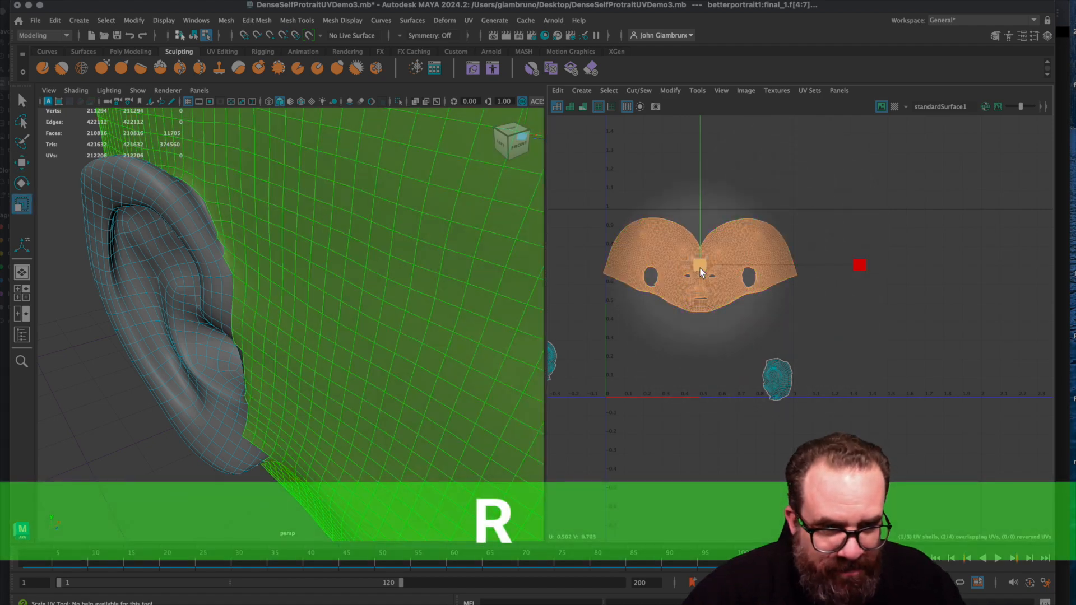
{"action": "left_click_drag", "start_coordinate": [699, 268], "coordinate": [693, 268]}
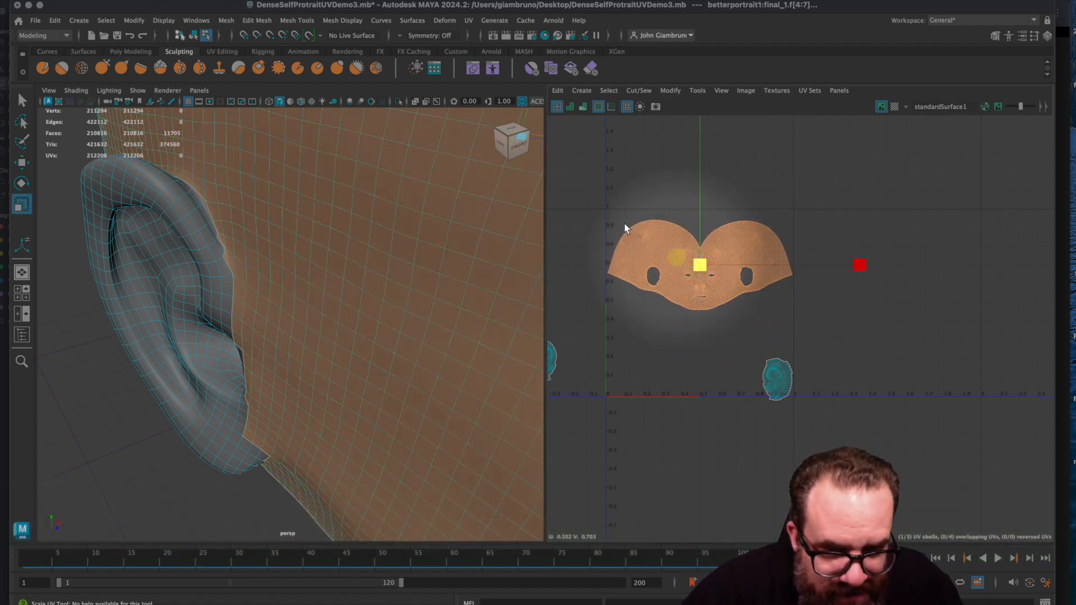
Step: Move both ear shells inside the 0–1 tile, placing one beneath each side of the head shell
{"action": "left_click", "coordinate": [553, 360]}
{"action": "key", "text": "w"}
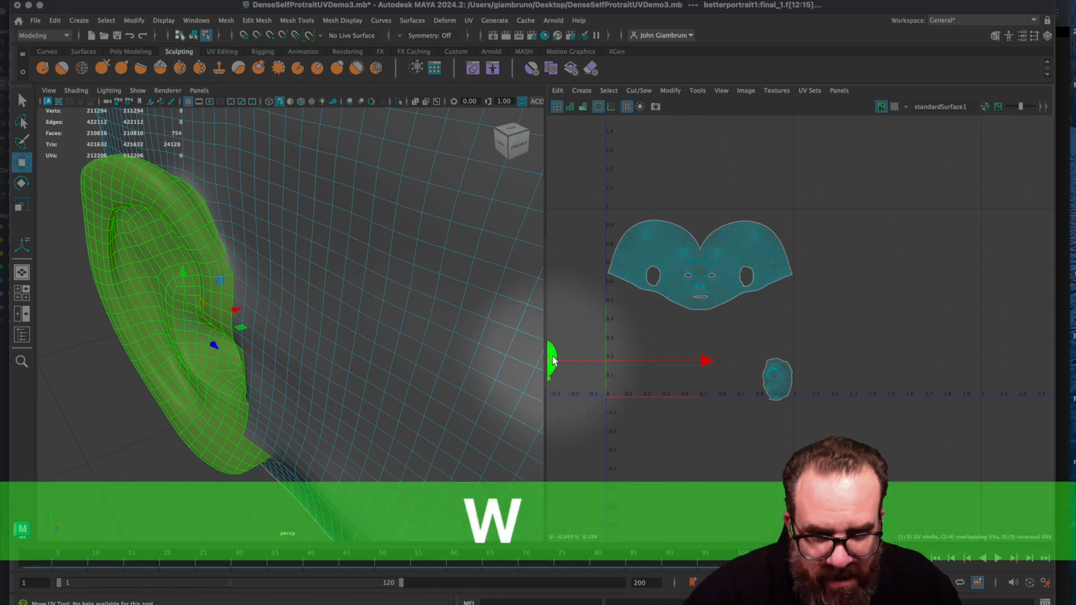
{"action": "left_click_drag", "start_coordinate": [554, 363], "coordinate": [625, 310]}
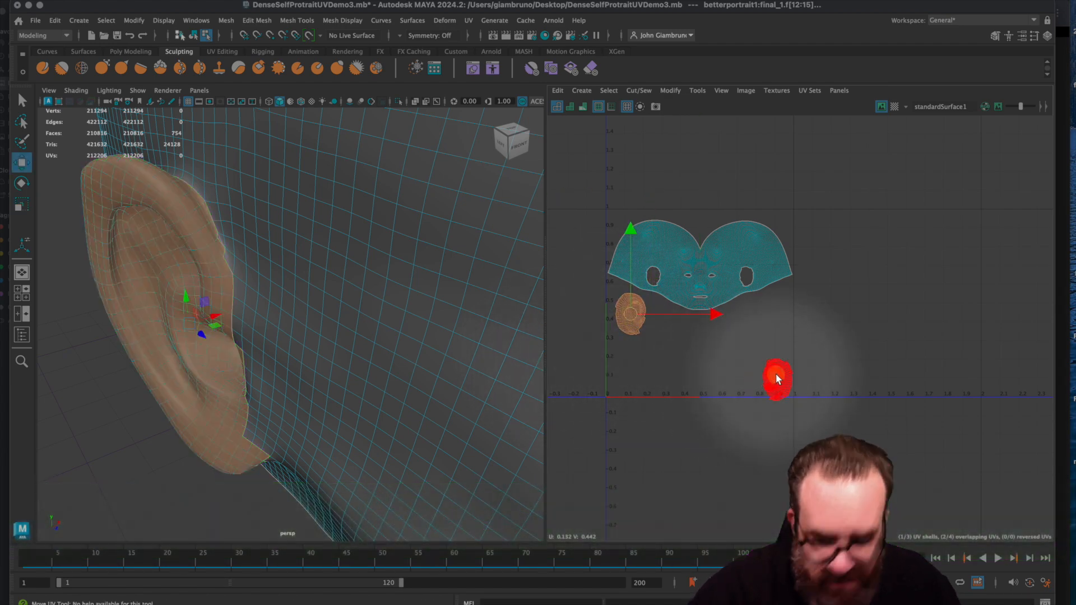
{"action": "left_click", "coordinate": [775, 383]}
{"action": "key", "text": "w"}
{"action": "left_click_drag", "start_coordinate": [775, 386], "coordinate": [783, 317]}
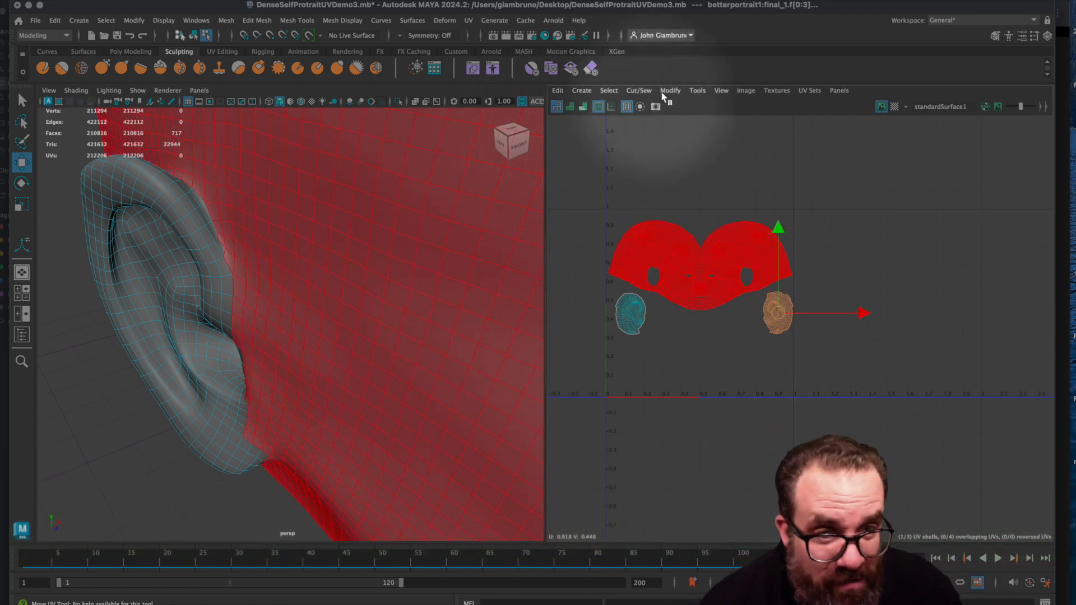
Step: Flip the selected ear shell and stack it on top of the opposite ear's shell
{"action": "left_click", "coordinate": [669, 91]}
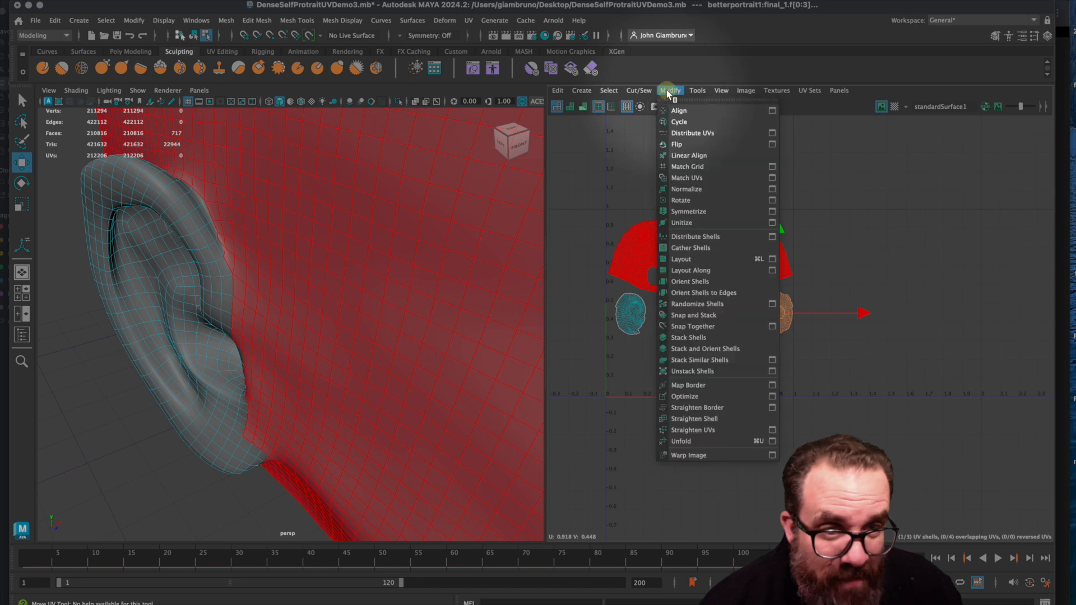
{"action": "left_click", "coordinate": [671, 145]}
{"action": "left_click", "coordinate": [773, 312]}
{"action": "left_click_drag", "start_coordinate": [626, 308], "coordinate": [628, 312]}
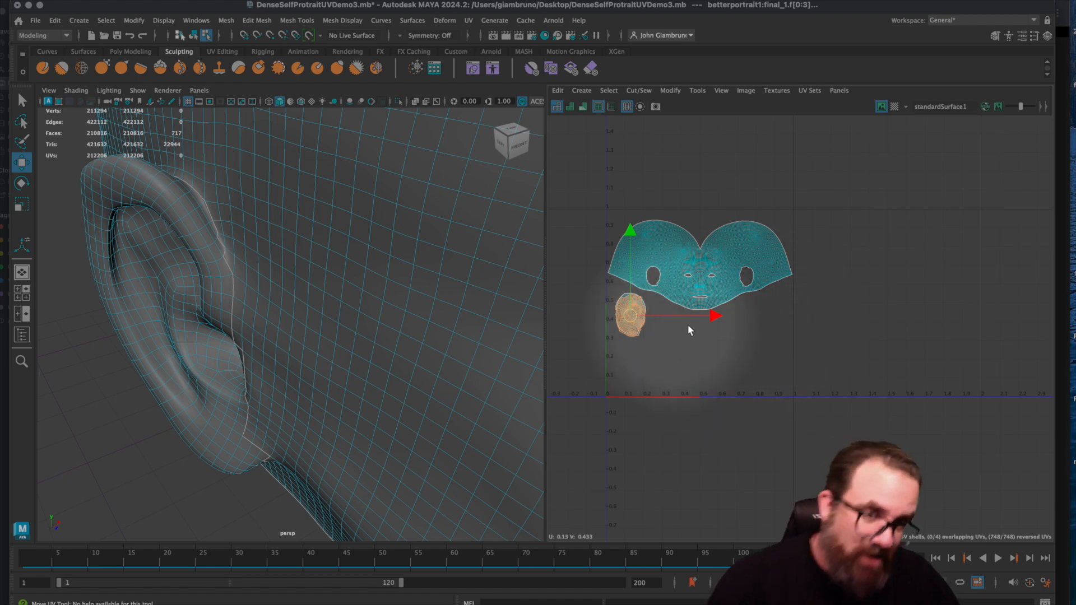
Step: Select the head's UV shell and scale it down slightly more inside the 0–1 tile
{"action": "left_click", "coordinate": [717, 264]}
{"action": "key", "text": "r"}
{"action": "left_click_drag", "start_coordinate": [701, 267], "coordinate": [698, 250]}
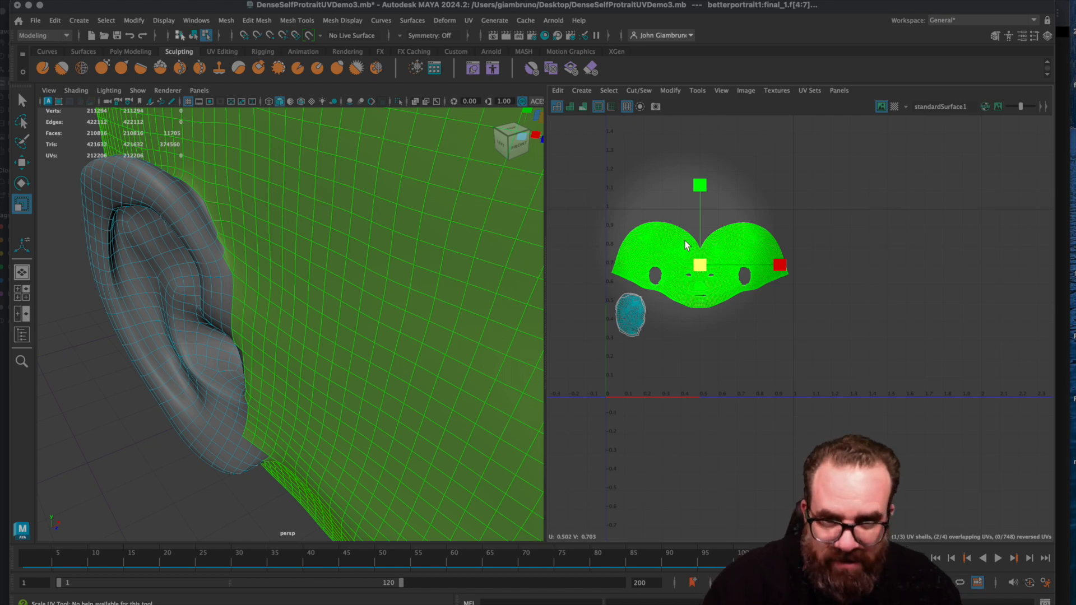
Step: Switch the head to object selection and examine its complete UV layout with the stacked ear shells
{"action": "scroll", "coordinate": [367, 353], "scroll_direction": "up", "scroll_amount": 5}
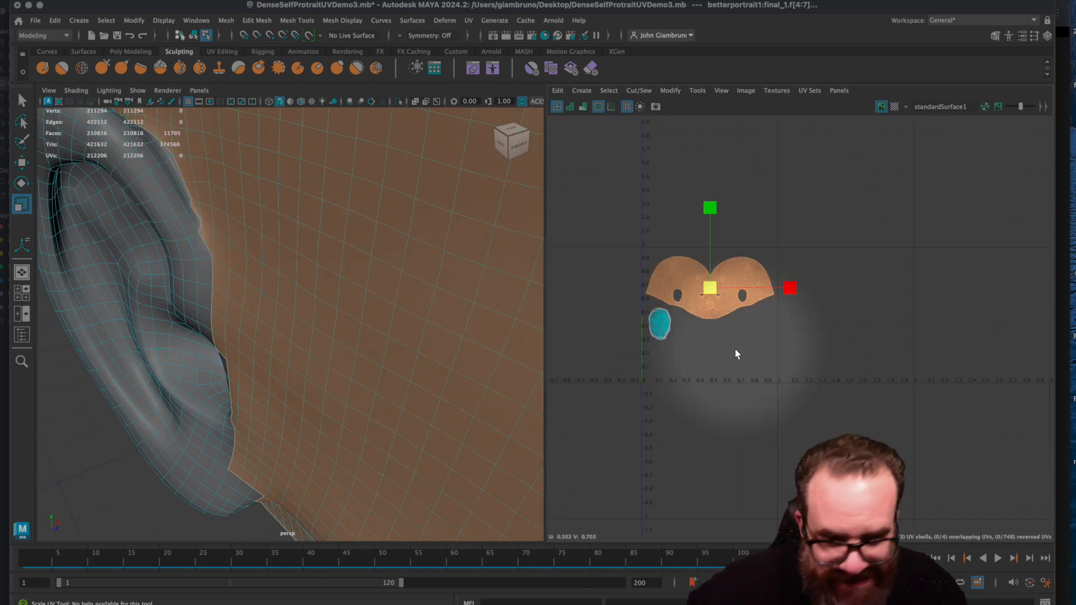
{"action": "left_click", "coordinate": [735, 353]}
{"action": "scroll", "coordinate": [738, 354], "scroll_direction": "up", "scroll_amount": 3}
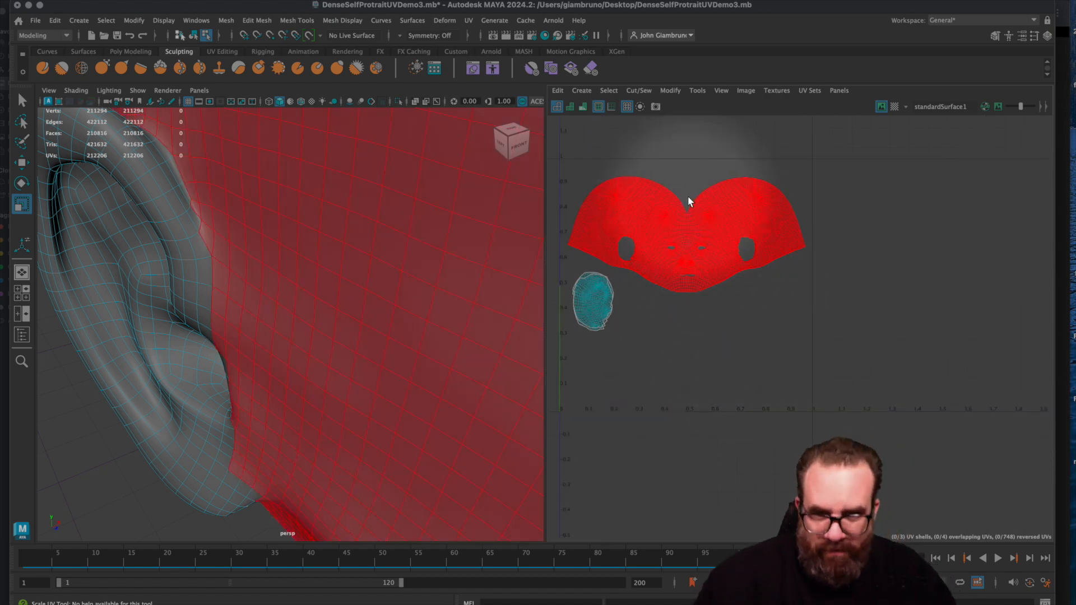
{"action": "scroll", "coordinate": [312, 288], "scroll_direction": "down", "scroll_amount": 5}
{"action": "scroll", "coordinate": [422, 319], "scroll_direction": "down", "scroll_amount": 10}
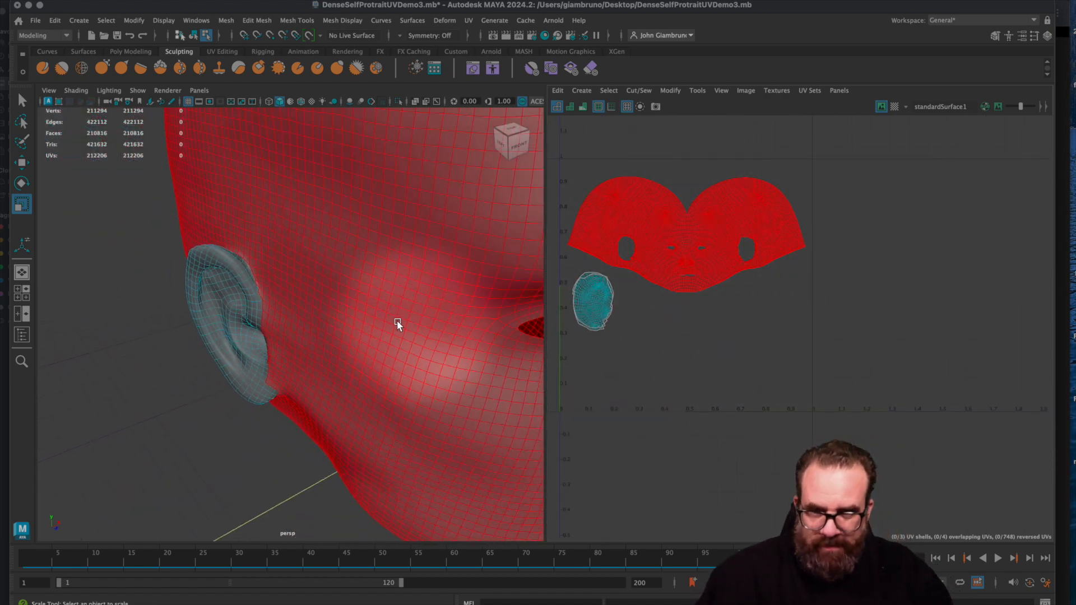
{"action": "scroll", "coordinate": [382, 314], "scroll_direction": "down", "scroll_amount": 3}
{"action": "right_click_drag", "start_coordinate": [316, 321], "coordinate": [431, 290]}
{"action": "scroll", "coordinate": [343, 323], "scroll_direction": "up", "scroll_amount": 10}
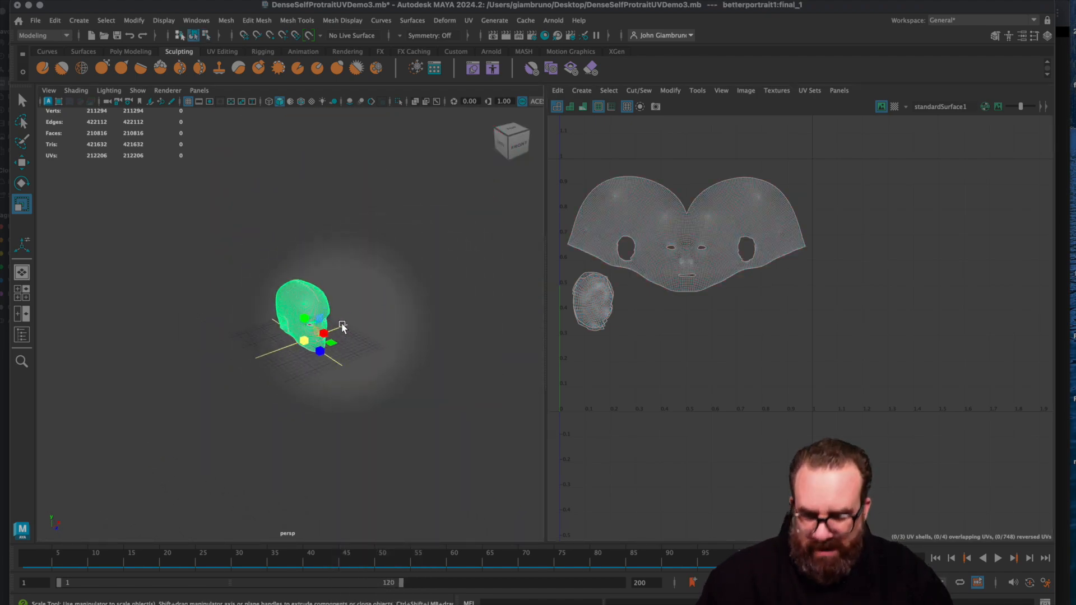
{"action": "left_click", "coordinate": [455, 317]}
{"action": "left_click_drag", "start_coordinate": [455, 316], "coordinate": [422, 315], "text": "alt"}
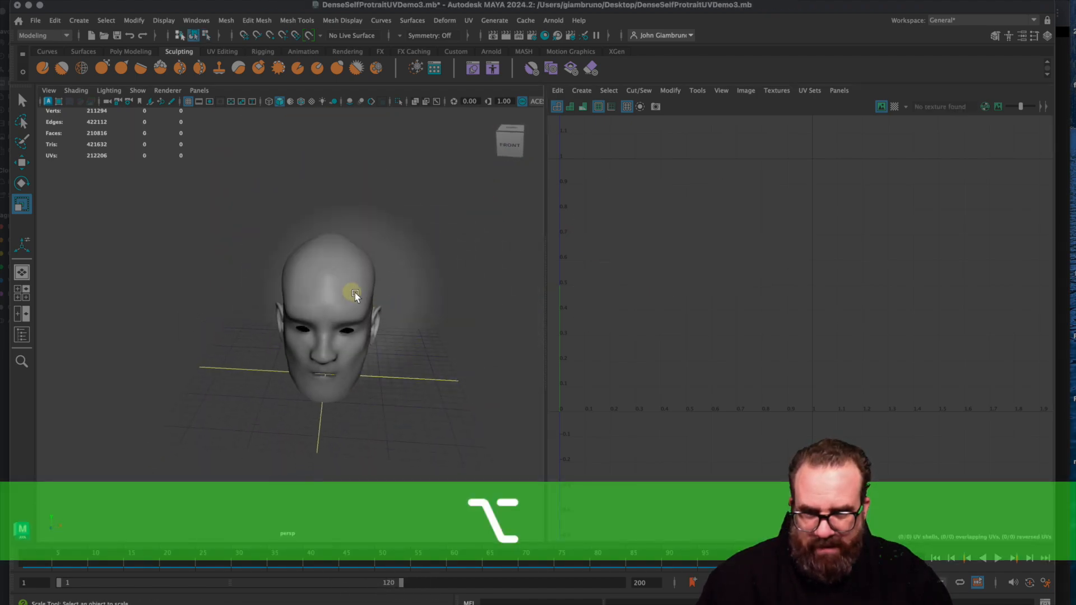
{"action": "left_click", "coordinate": [354, 290]}
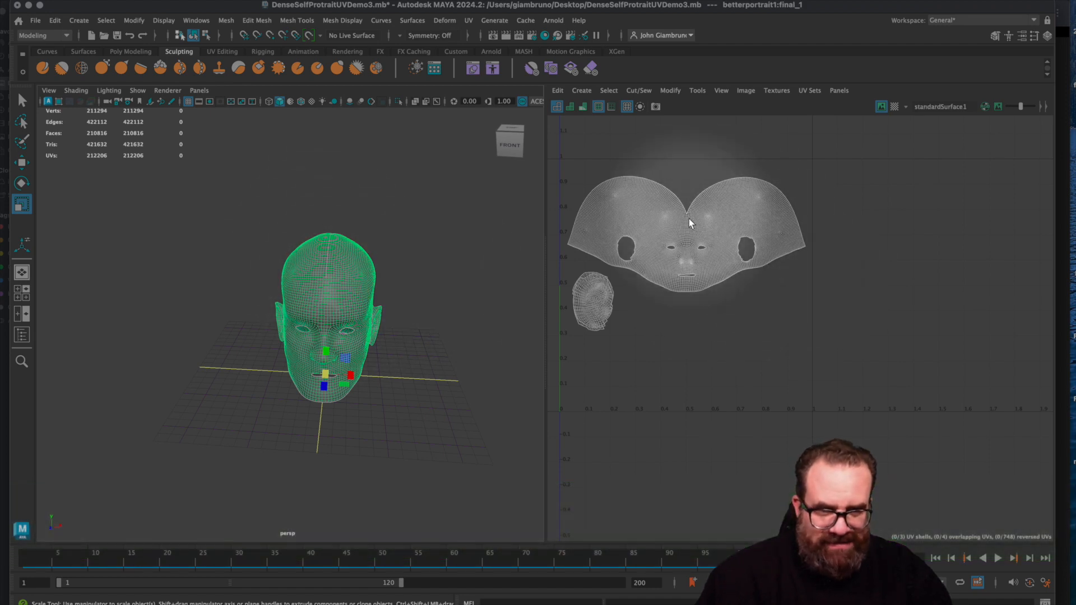
{"action": "scroll", "coordinate": [666, 227], "scroll_direction": "down", "scroll_amount": 3}
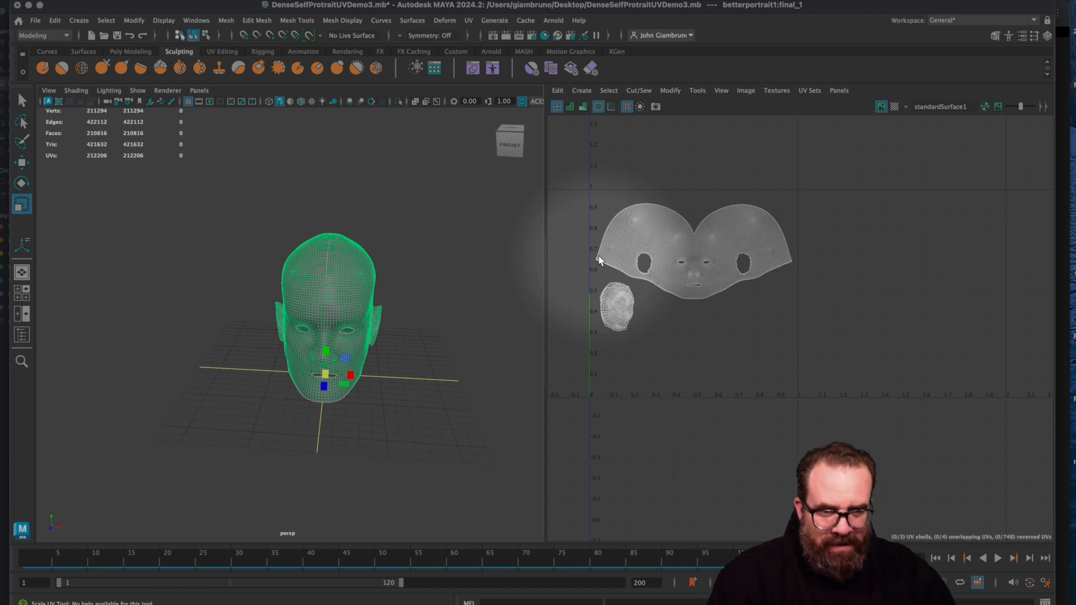
{"action": "left_click_drag", "start_coordinate": [637, 357], "coordinate": [609, 311]}
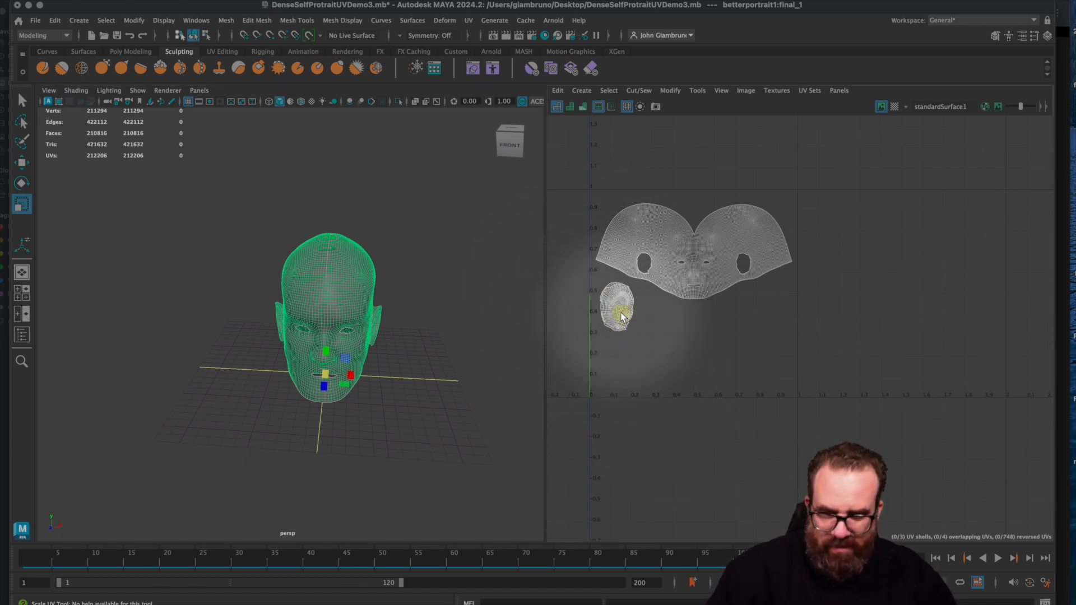
Step: Undo the object selection, the last head shell scaling, and the flipping and stacking of the ear shell
{"action": "key", "text": "super+z"}
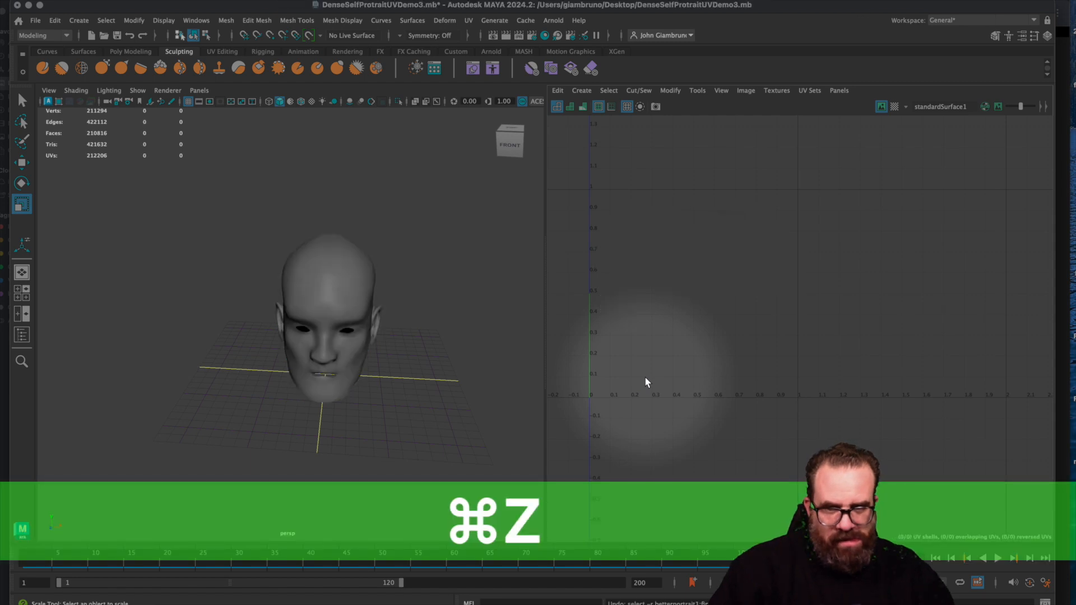
{"action": "key", "text": "super+z"}
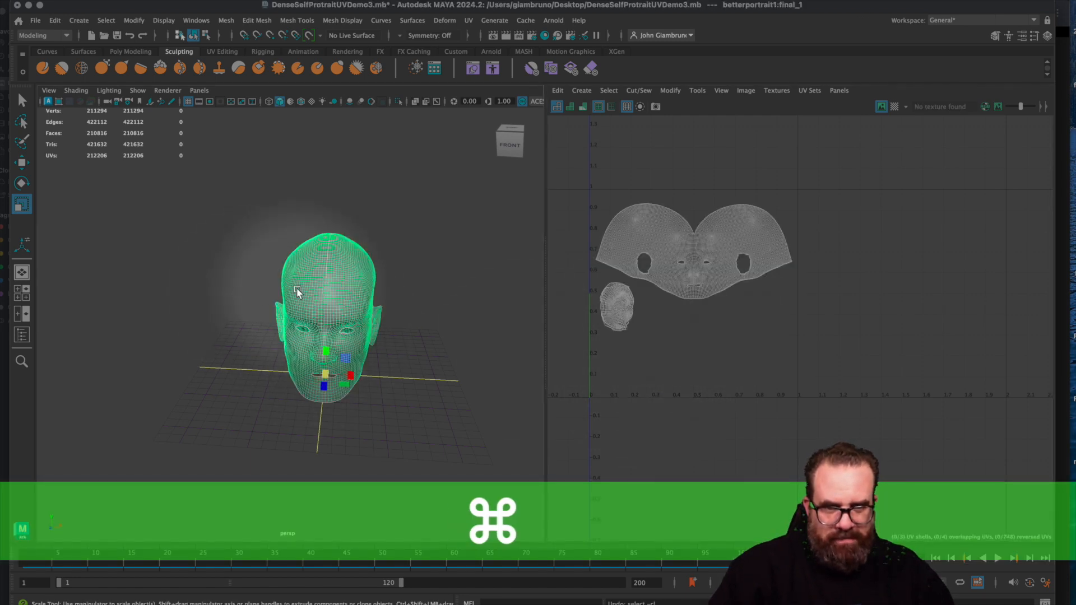
{"action": "key", "text": "super+z"}
{"action": "key", "text": "super+z"}
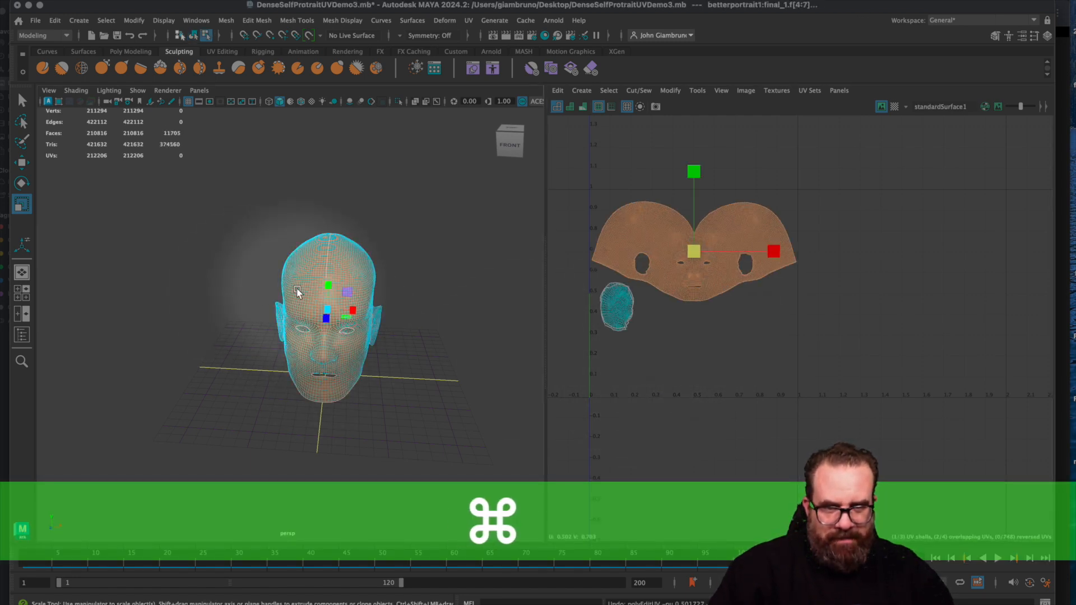
{"action": "key", "text": "super+z"}
{"action": "key", "text": "super+z"}
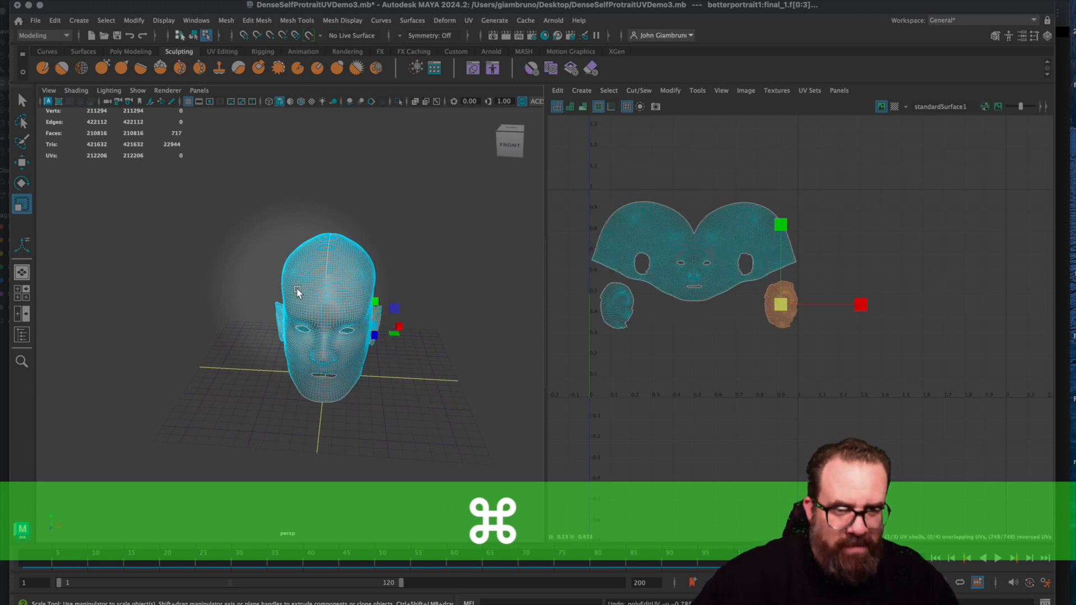
{"action": "scroll", "coordinate": [698, 281], "scroll_direction": "up", "scroll_amount": 2}
{"action": "key", "text": "super+z"}
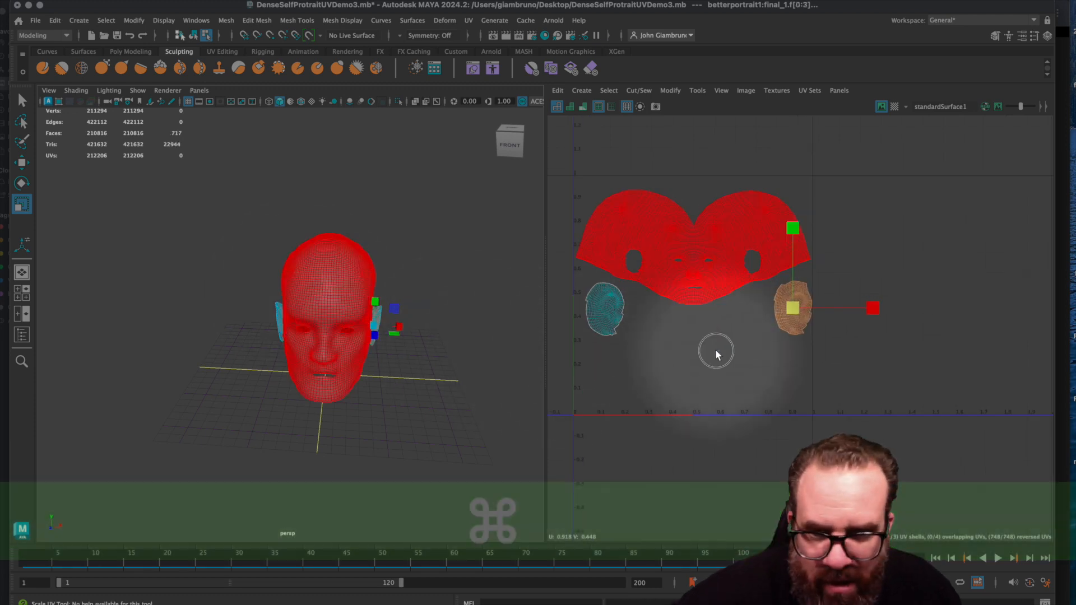
Step: Switch the head to object mode and open the UV Snapshot options
{"action": "right_click_drag", "start_coordinate": [320, 273], "coordinate": [344, 266]}
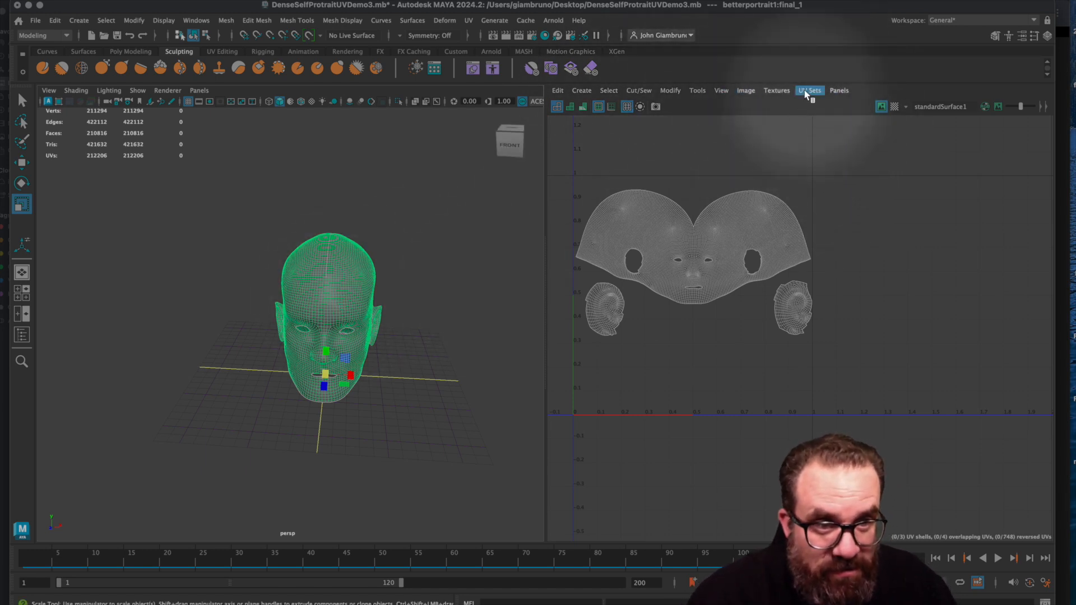
{"action": "left_click", "coordinate": [746, 90]}
{"action": "left_click", "coordinate": [764, 280]}
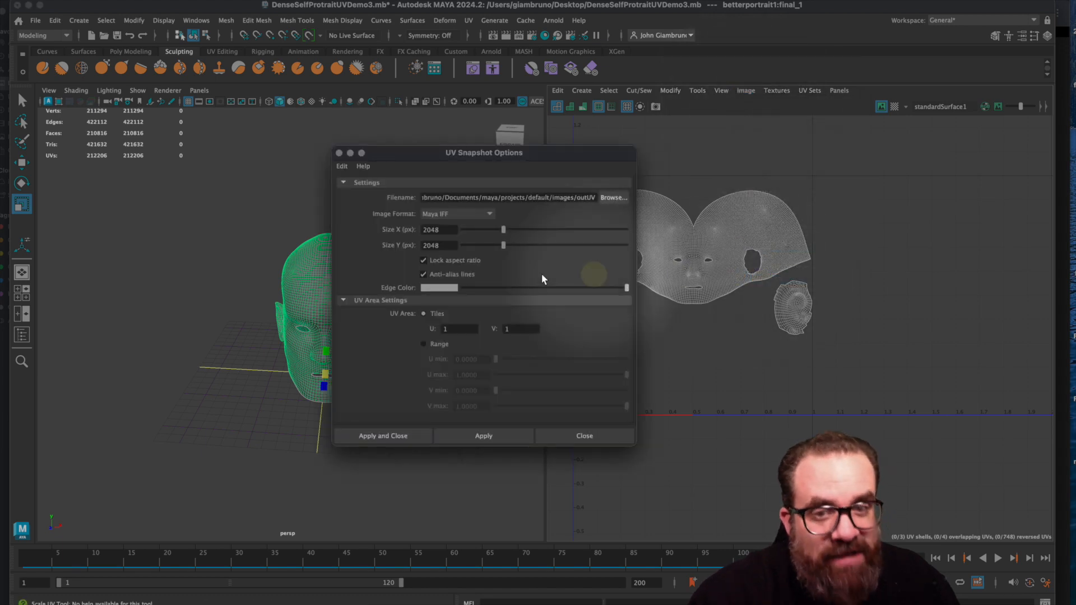
Step: Set the UV snapshot's image format to JPEG
{"action": "left_click", "coordinate": [471, 214]}
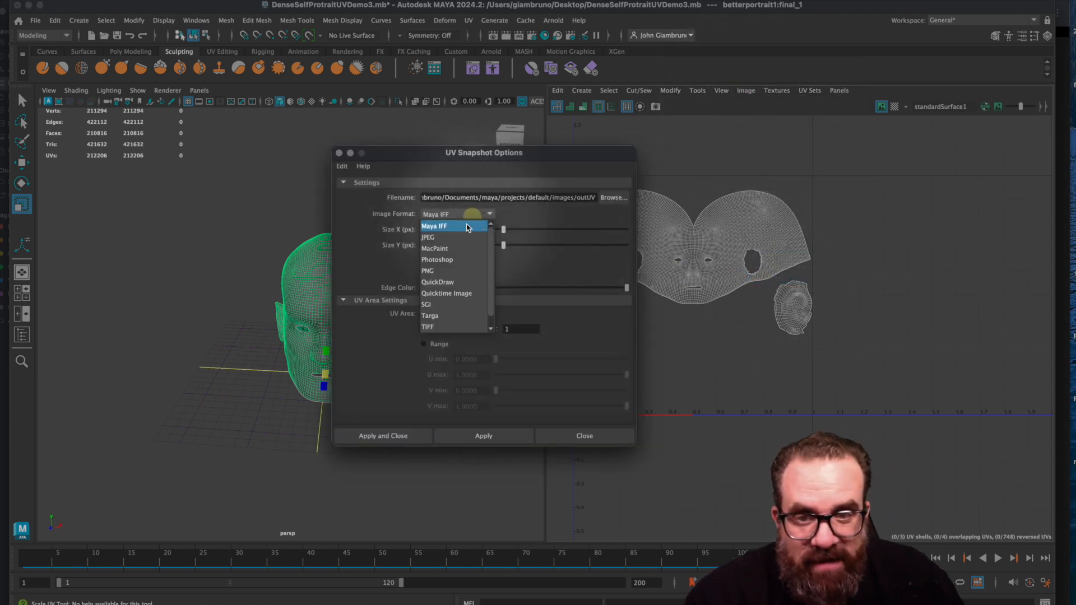
{"action": "left_click", "coordinate": [455, 238]}
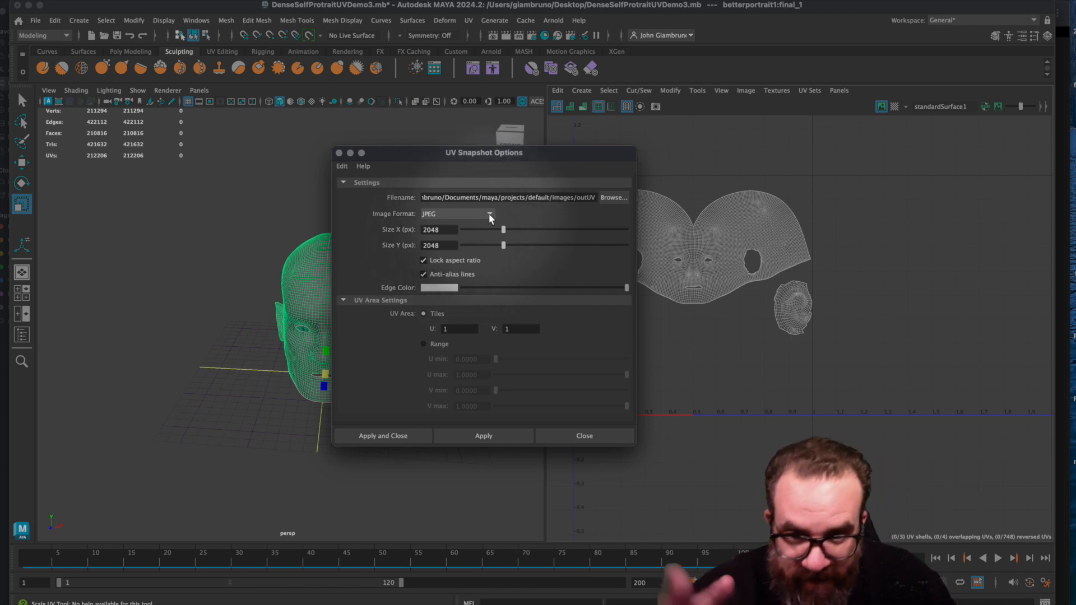
{"action": "left_click", "coordinate": [457, 213]}
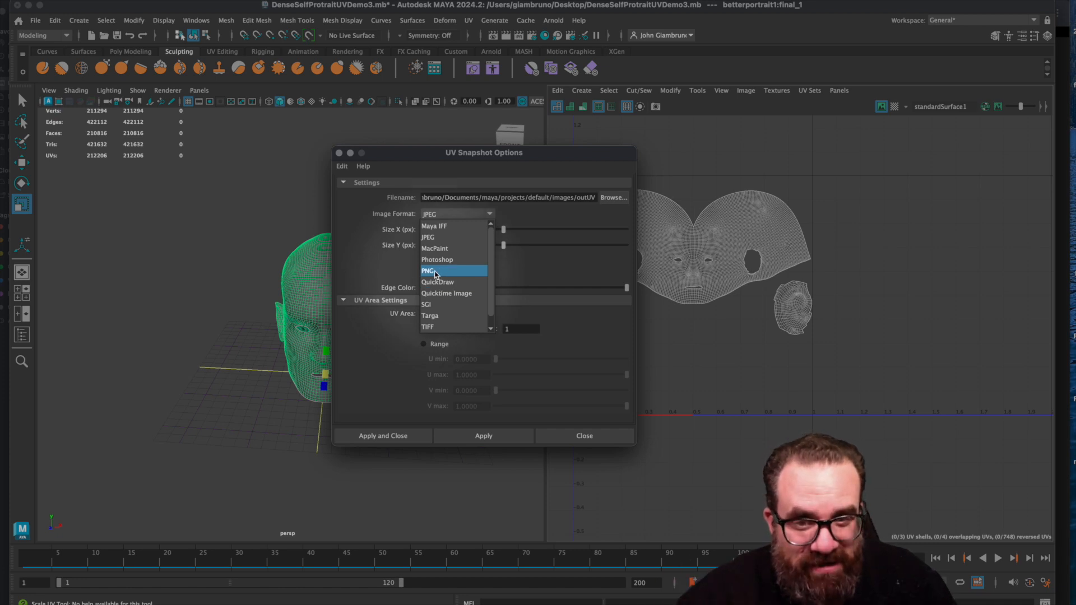
{"action": "left_click", "coordinate": [438, 239]}
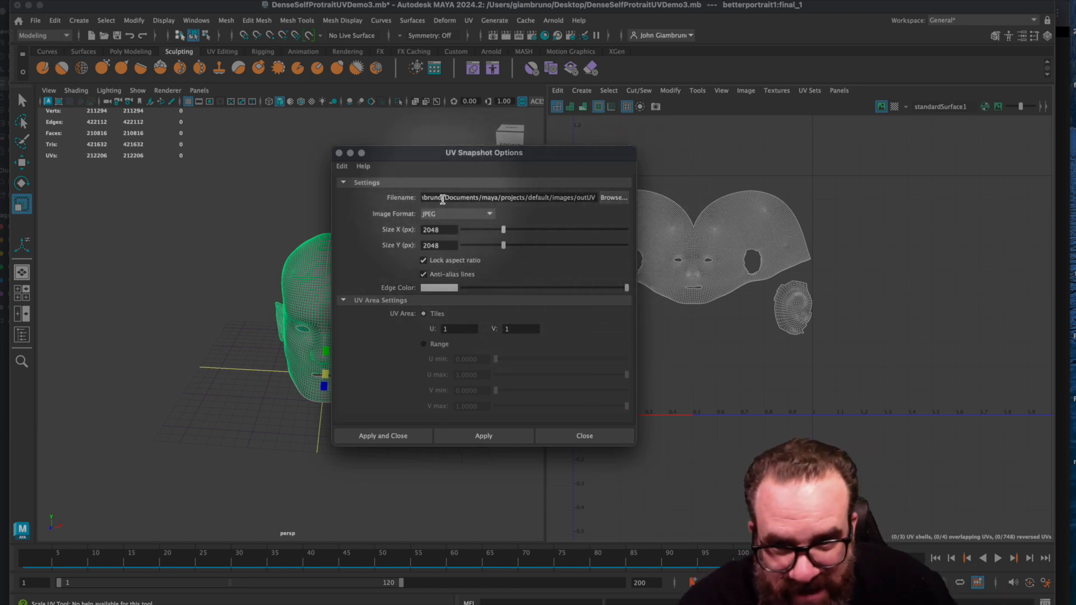
Step: Export the UV snapshot to the Desktop folder under the file name Adv_FaceUVSet_lastname
{"action": "left_click", "coordinate": [613, 198]}
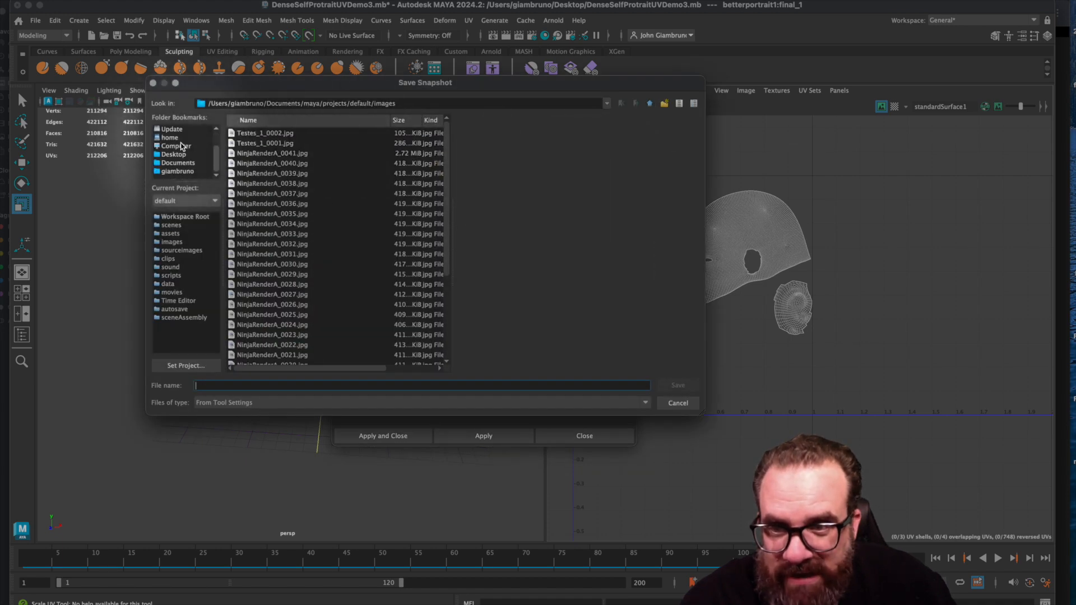
{"action": "left_click", "coordinate": [168, 155]}
{"action": "left_click", "coordinate": [205, 386]}
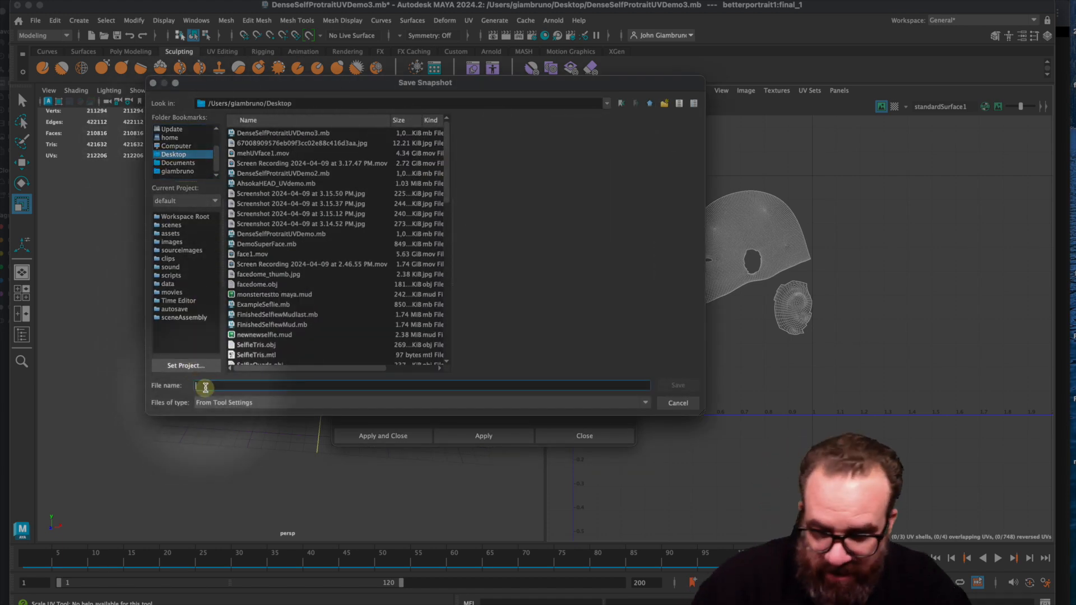
{"action": "type", "text": "Adv_FaceUVSet"}
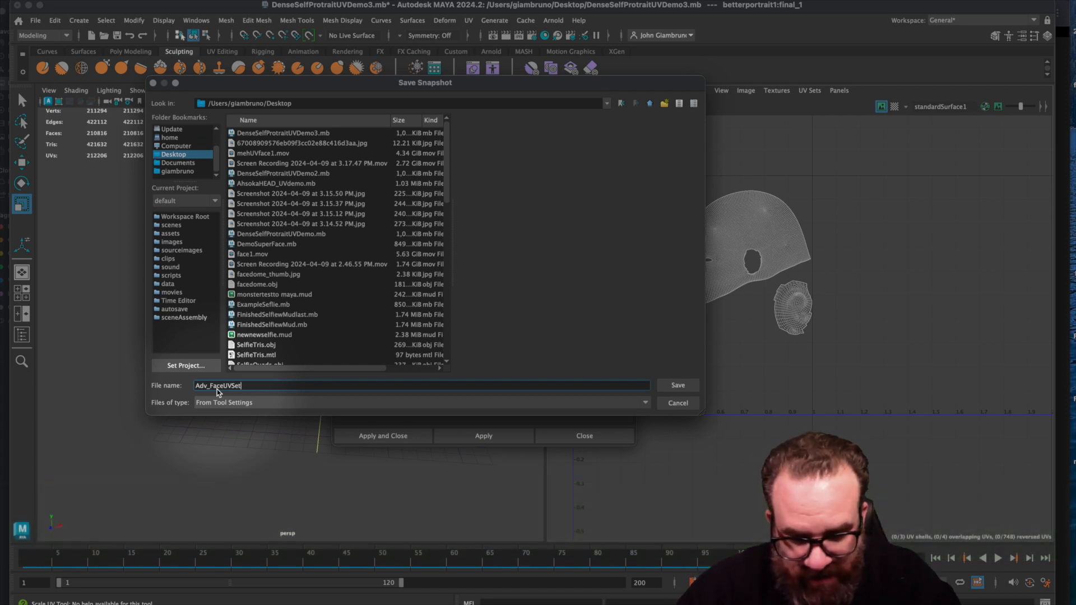
{"action": "type", "text": "_lastname"}
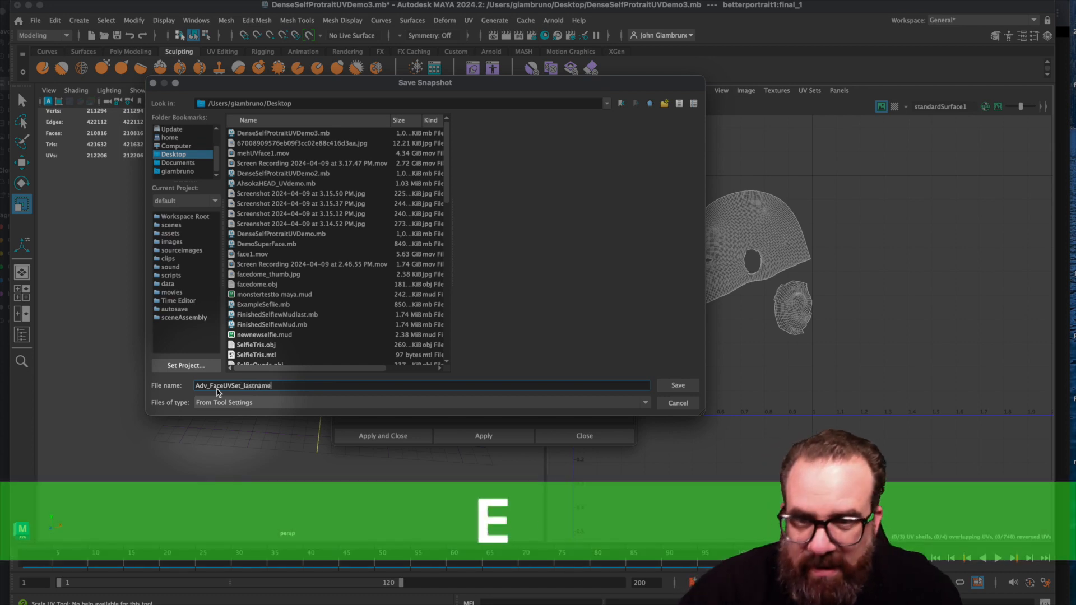
{"action": "left_click", "coordinate": [675, 386]}
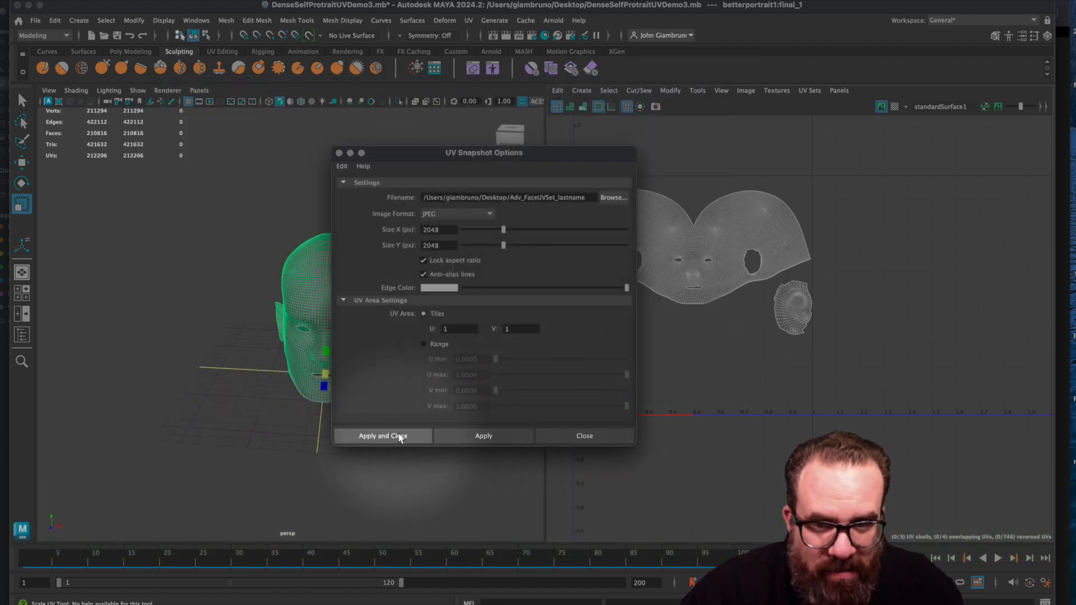
{"action": "left_click", "coordinate": [371, 436]}
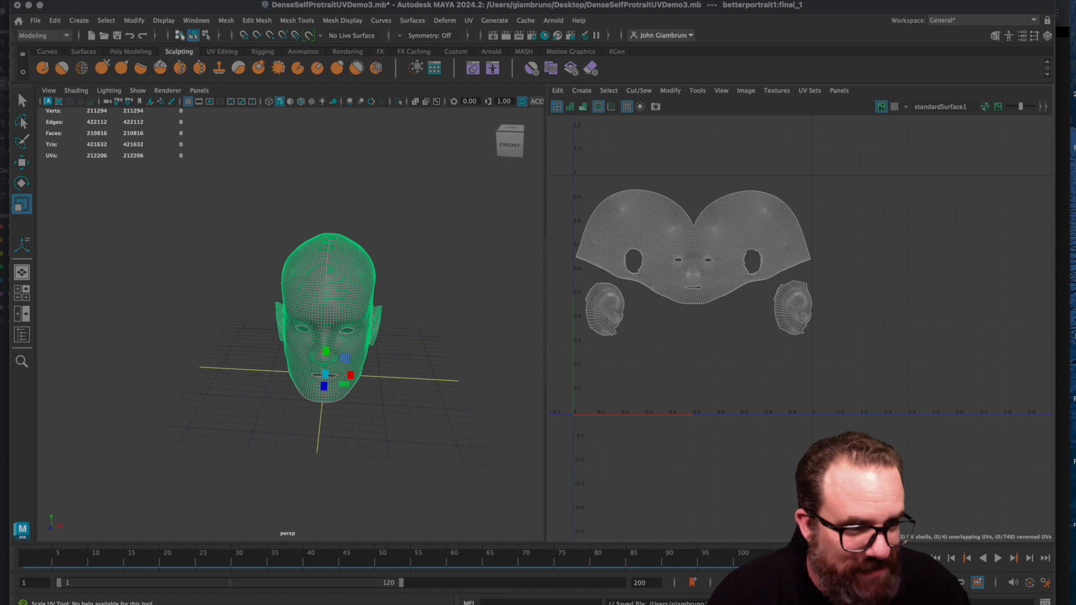
Step: Save the changes to the self-portrait scene and open AhsokaHEAD_UVdemo.mb
{"action": "key", "text": "super+o"}
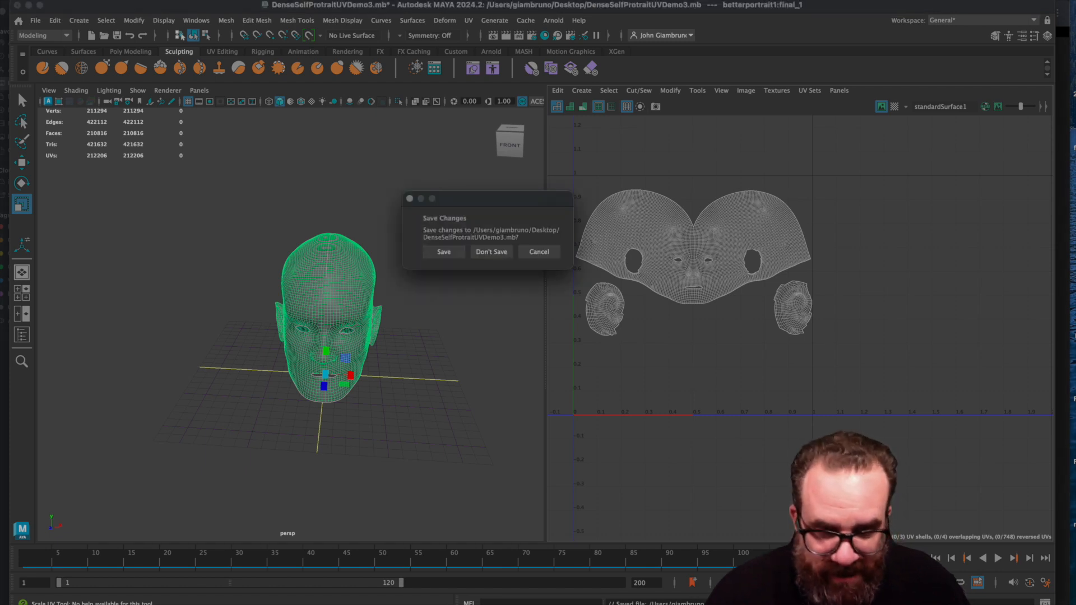
{"action": "left_click", "coordinate": [444, 252]}
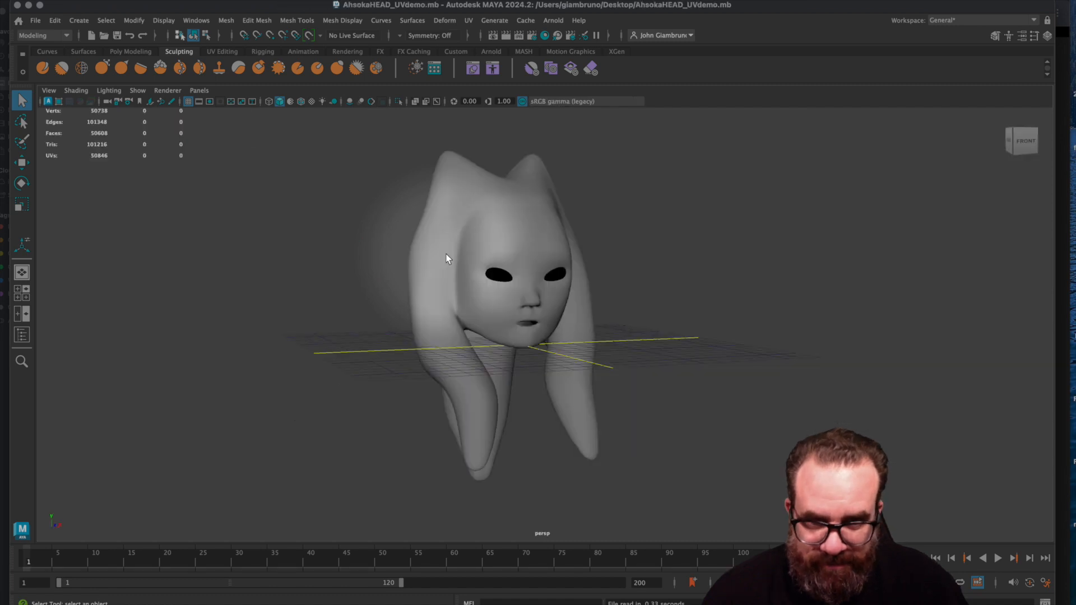
Step: Save a copy of the scene on the Desktop as AhsokaHEAD_UVdemo3.mb
{"action": "left_click", "coordinate": [35, 21]}
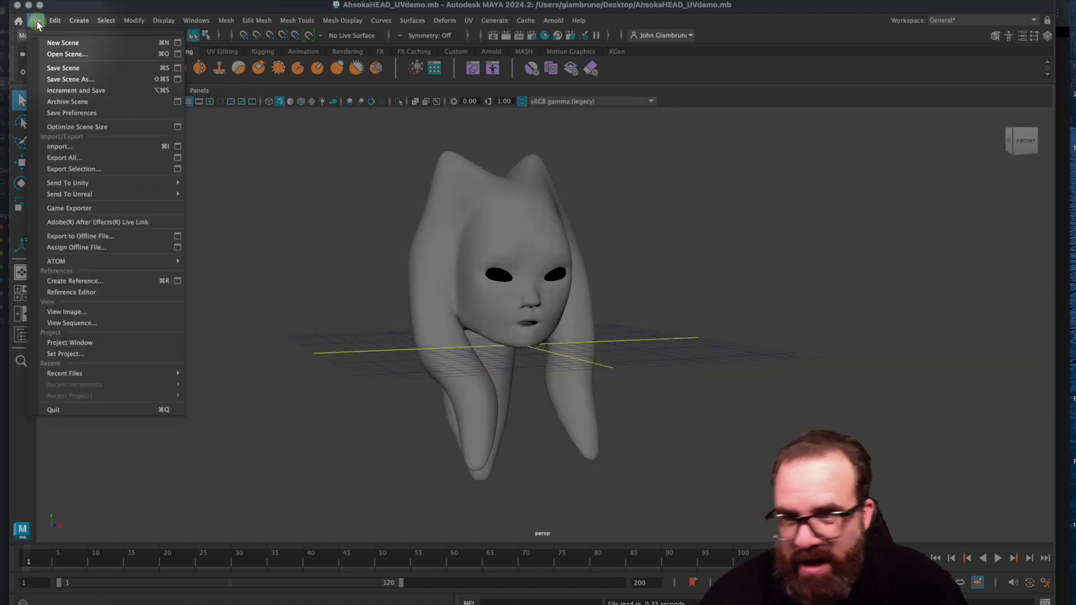
{"action": "left_click", "coordinate": [62, 77]}
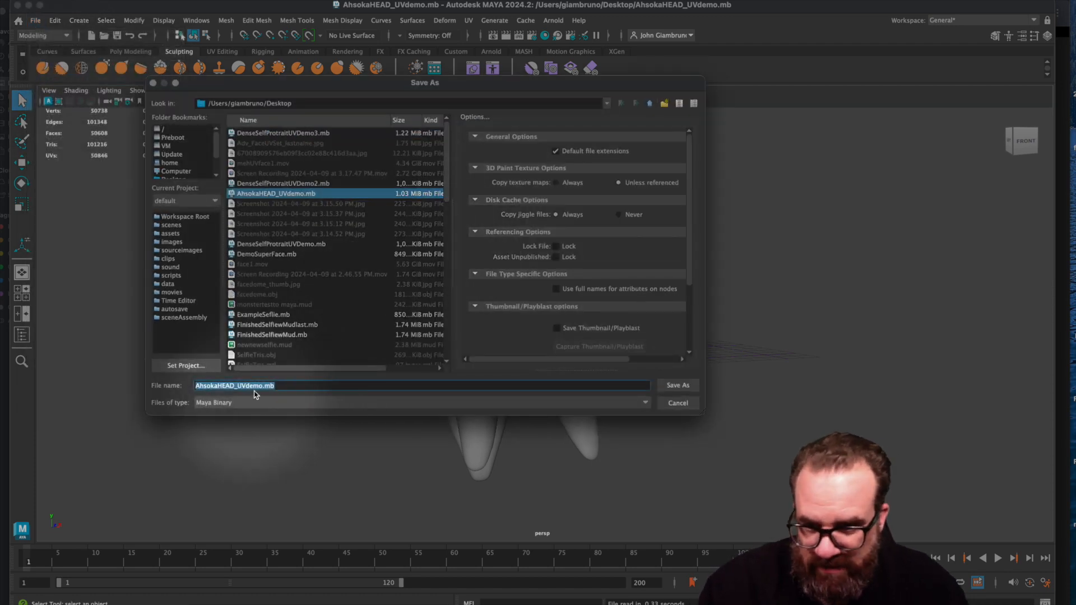
{"action": "left_click", "coordinate": [263, 387]}
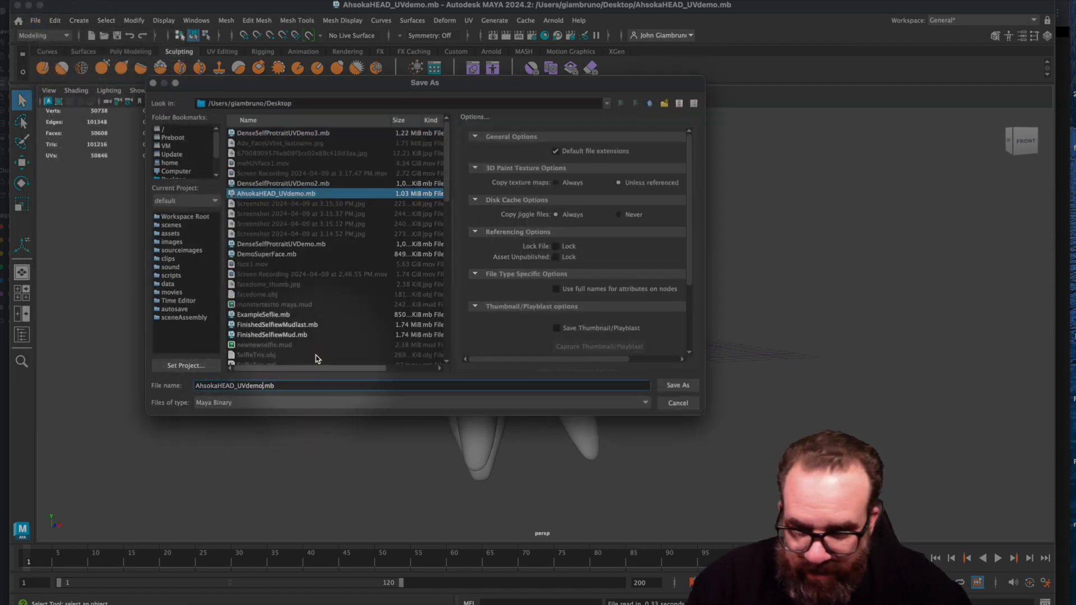
{"action": "type", "text": "3"}
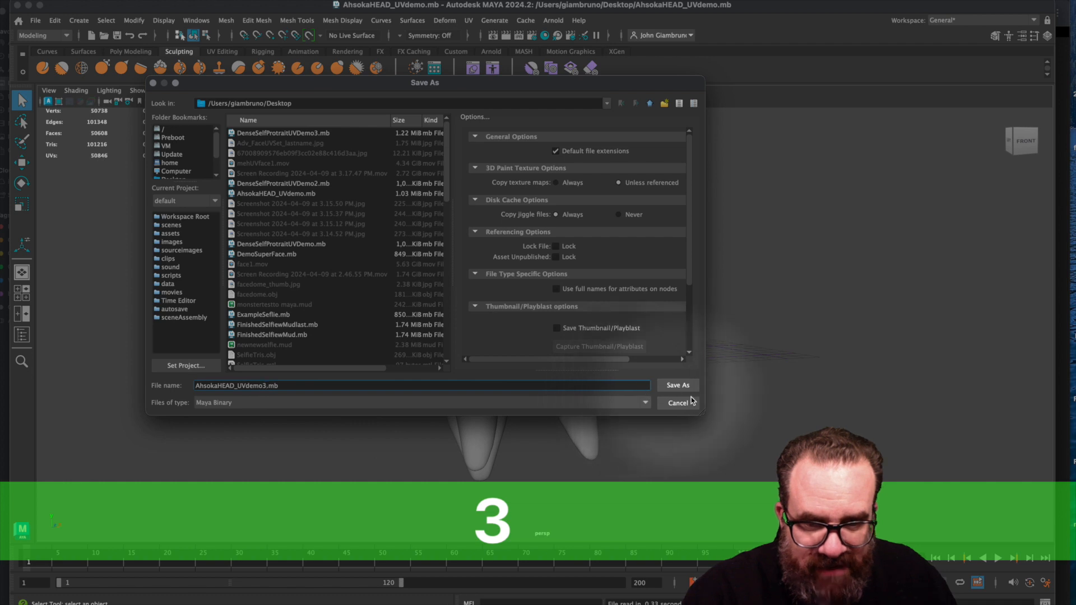
{"action": "left_click", "coordinate": [678, 385]}
Step: Select the Ahsoka head mesh and show it in the Persp/UV Editor layout
{"action": "scroll", "coordinate": [682, 411], "scroll_direction": "up", "scroll_amount": 5}
{"action": "left_click_drag", "start_coordinate": [691, 412], "coordinate": [661, 386], "text": "alt"}
{"action": "left_click", "coordinate": [567, 223]}
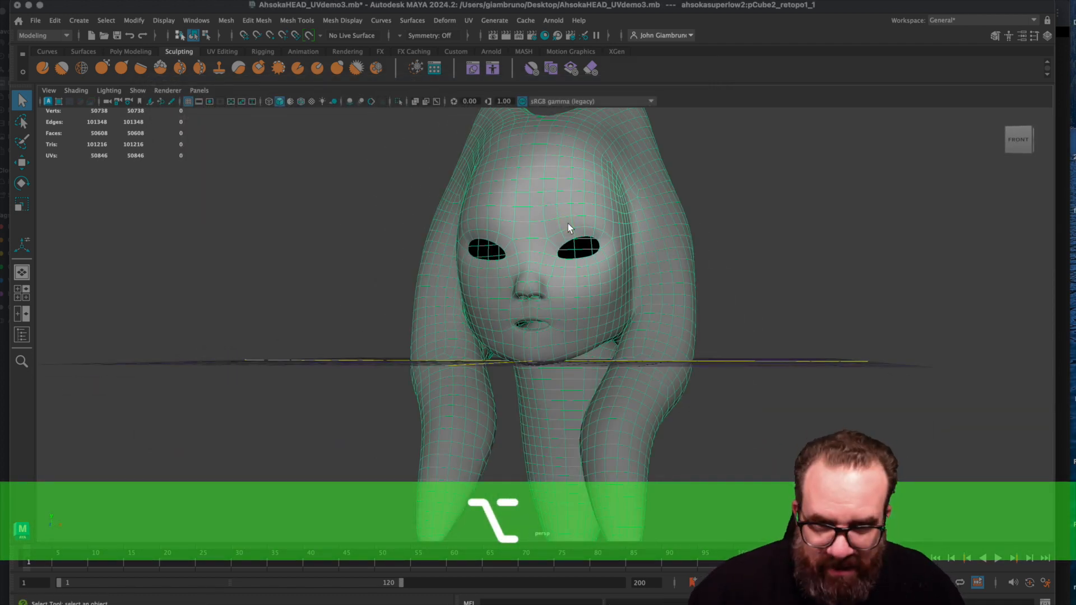
{"action": "left_click_drag", "start_coordinate": [662, 223], "coordinate": [603, 319], "text": "alt"}
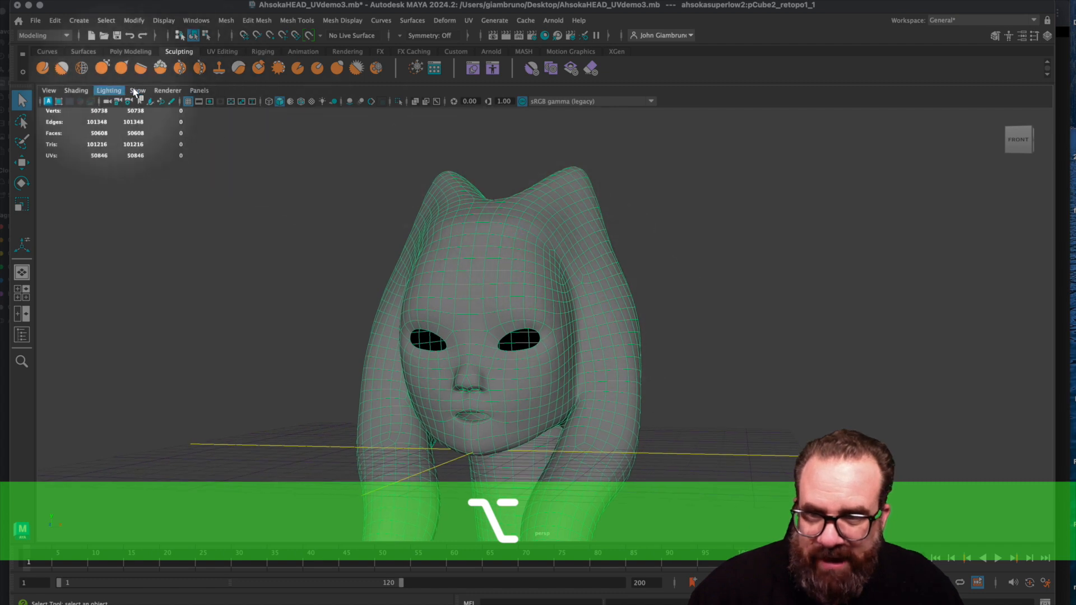
{"action": "left_click", "coordinate": [197, 91]}
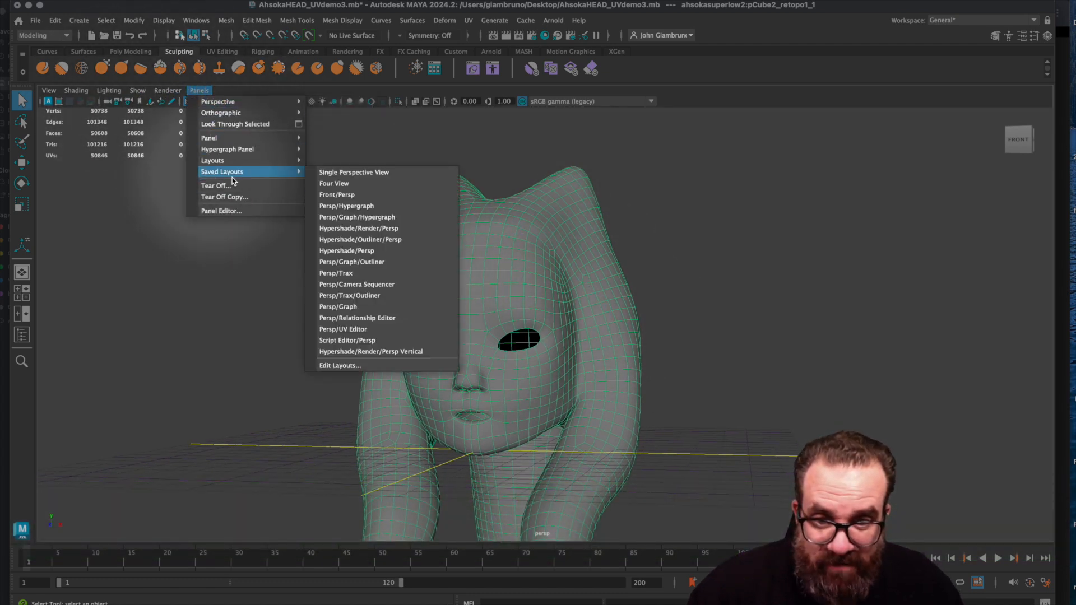
{"action": "left_click", "coordinate": [350, 329]}
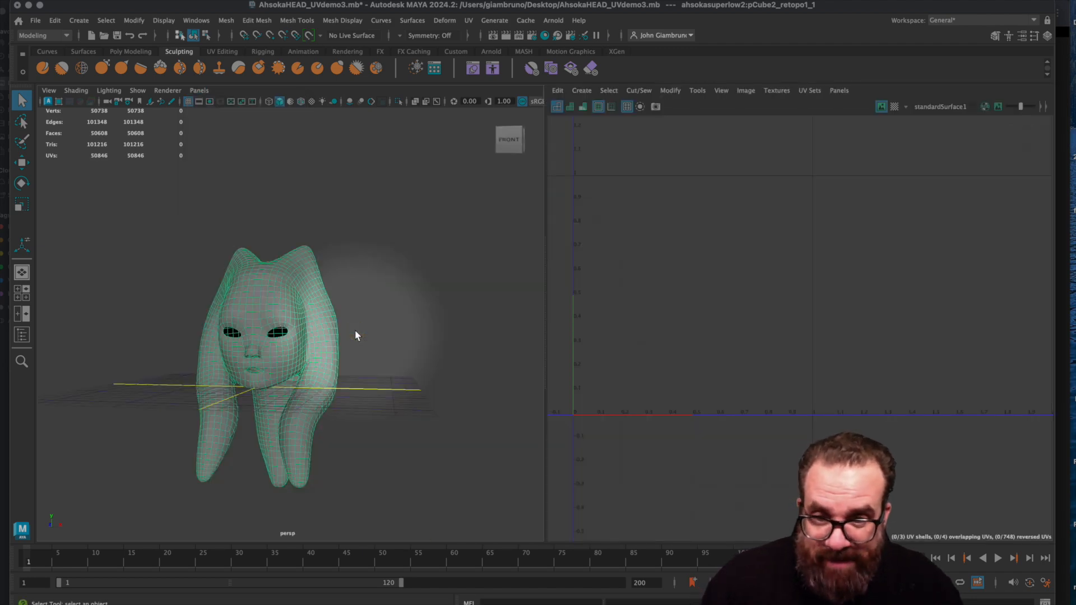
{"action": "left_click", "coordinate": [306, 324]}
Step: Switch the head to face selection and select the faces inside both nostrils
{"action": "scroll", "coordinate": [328, 369], "scroll_direction": "up", "scroll_amount": 5}
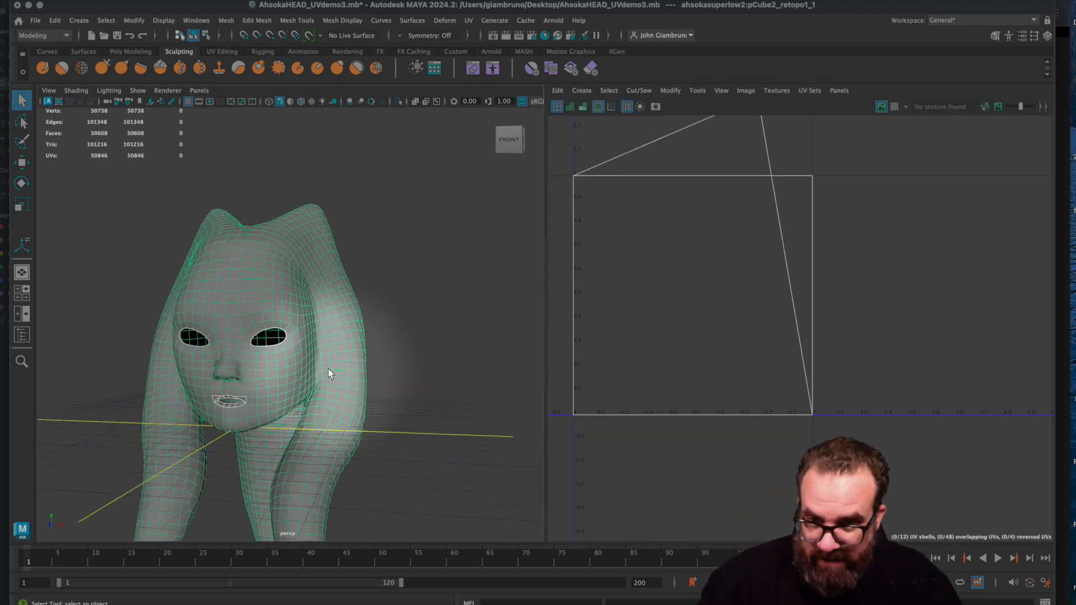
{"action": "mouse_move", "coordinate": [328, 369]}
{"action": "left_mouse_down", "text": "alt"}
{"action": "mouse_move", "coordinate": [289, 373]}
{"action": "mouse_move", "coordinate": [295, 392]}
{"action": "mouse_move", "coordinate": [292, 375]}
{"action": "mouse_move", "coordinate": [328, 367]}
{"action": "left_mouse_up", "text": "alt"}
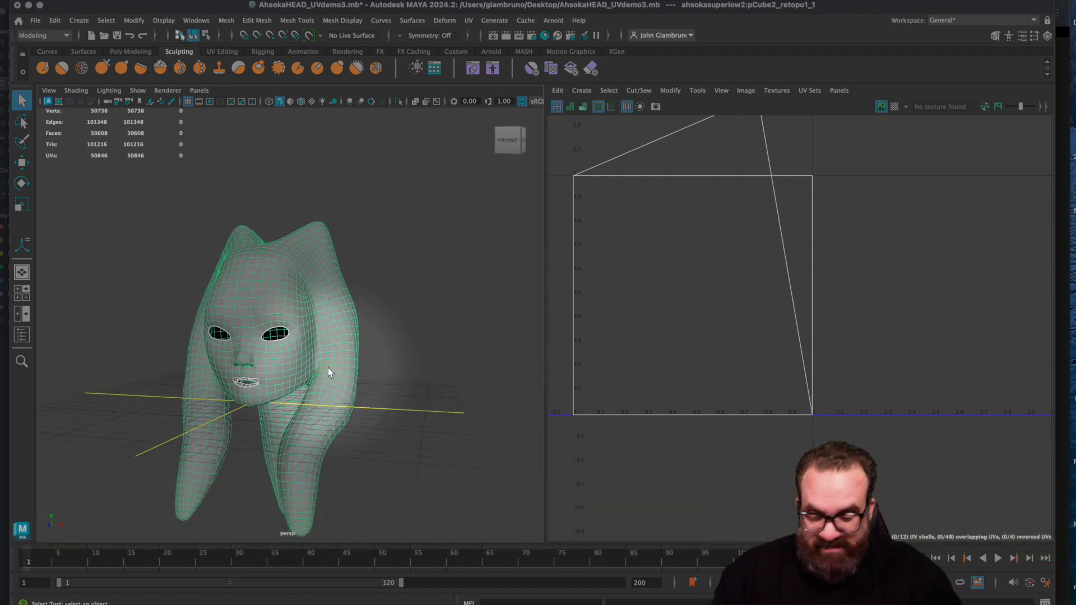
{"action": "left_click_drag", "start_coordinate": [328, 367], "coordinate": [233, 355], "text": "alt"}
{"action": "right_click_drag", "start_coordinate": [233, 356], "coordinate": [271, 358], "text": "alt"}
{"action": "left_click_drag", "start_coordinate": [275, 373], "coordinate": [152, 310], "text": "alt"}
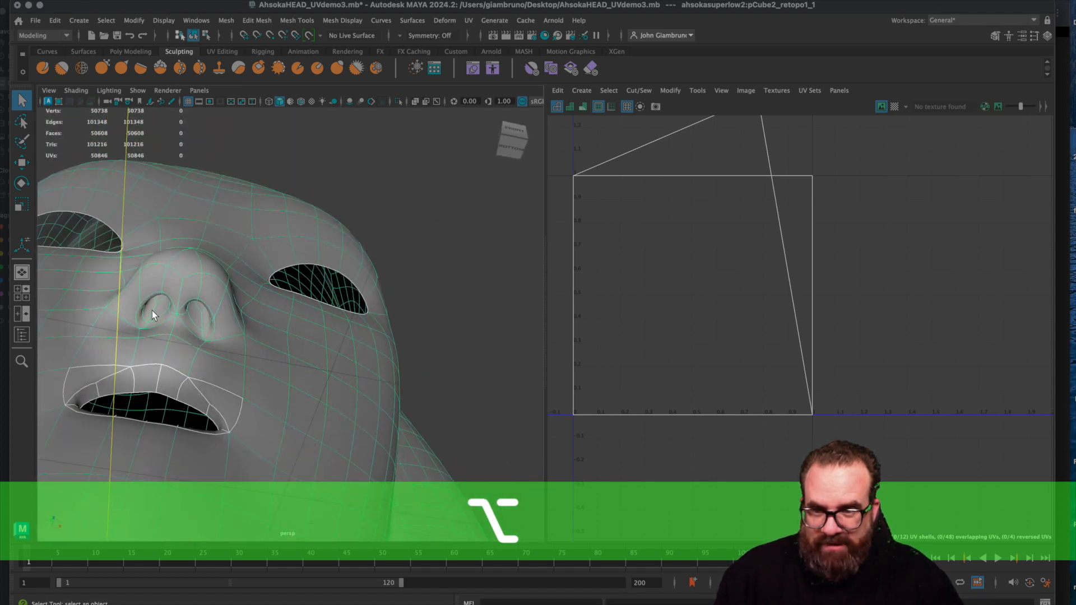
{"action": "right_click", "coordinate": [152, 308]}
{"action": "right_click_drag", "start_coordinate": [157, 316], "coordinate": [158, 320]}
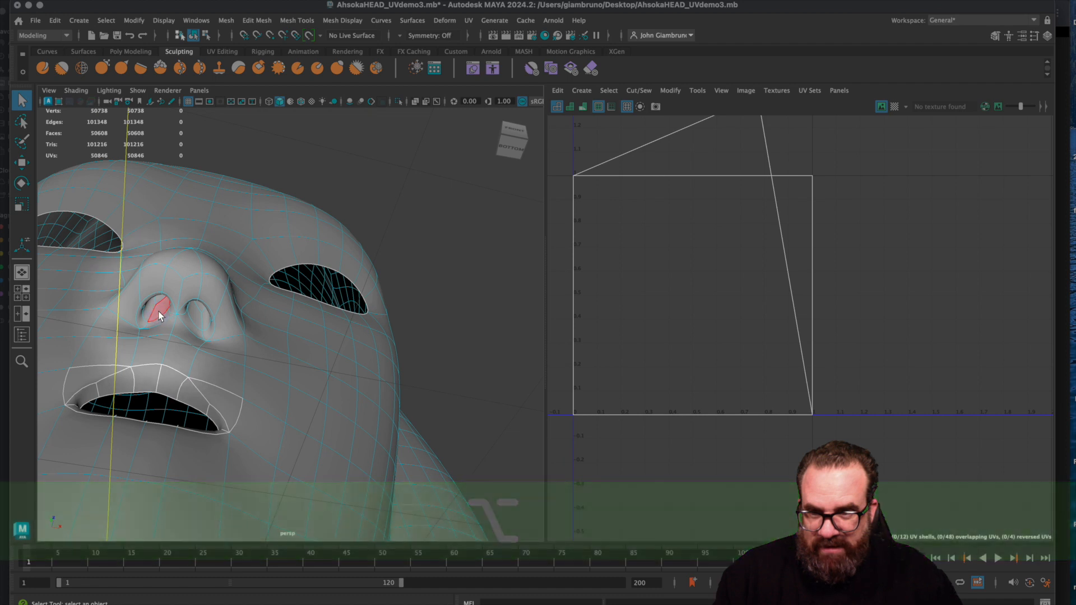
{"action": "left_click", "coordinate": [157, 311]}
{"action": "left_click", "coordinate": [150, 312], "text": "shift"}
{"action": "left_click", "coordinate": [196, 314], "text": "shift"}
{"action": "left_click", "coordinate": [203, 314], "text": "shift"}
{"action": "left_click_drag", "start_coordinate": [197, 316], "coordinate": [178, 283], "text": "alt"}
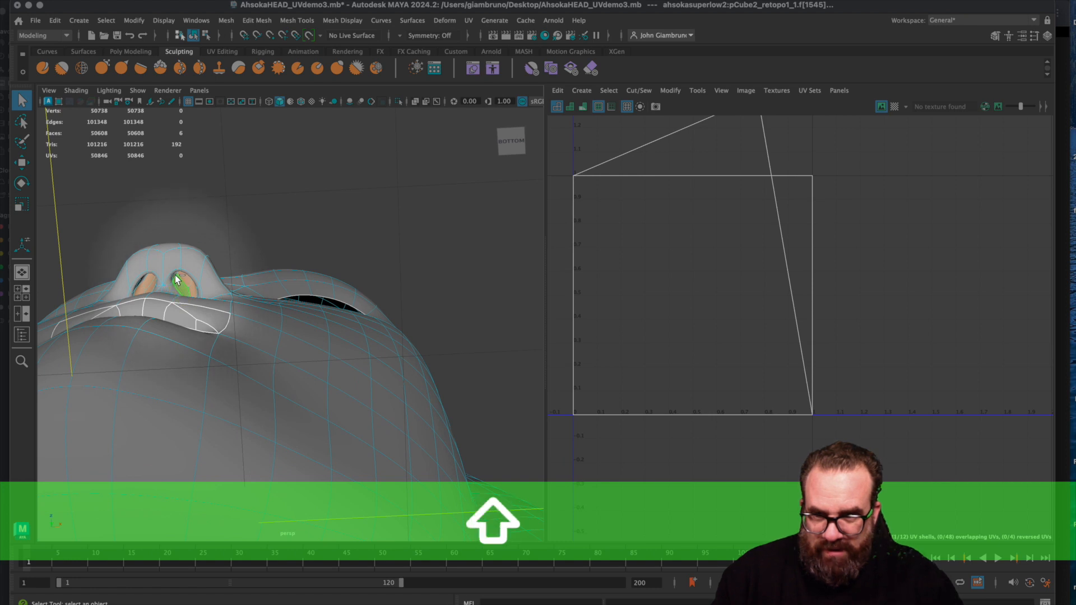
{"action": "left_click", "coordinate": [177, 278], "text": "shift"}
Step: Enable Object X symmetry and add the remaining faces inside the nostrils to the selection
{"action": "scroll", "coordinate": [176, 277], "scroll_direction": "up", "scroll_amount": 3, "text": "shift"}
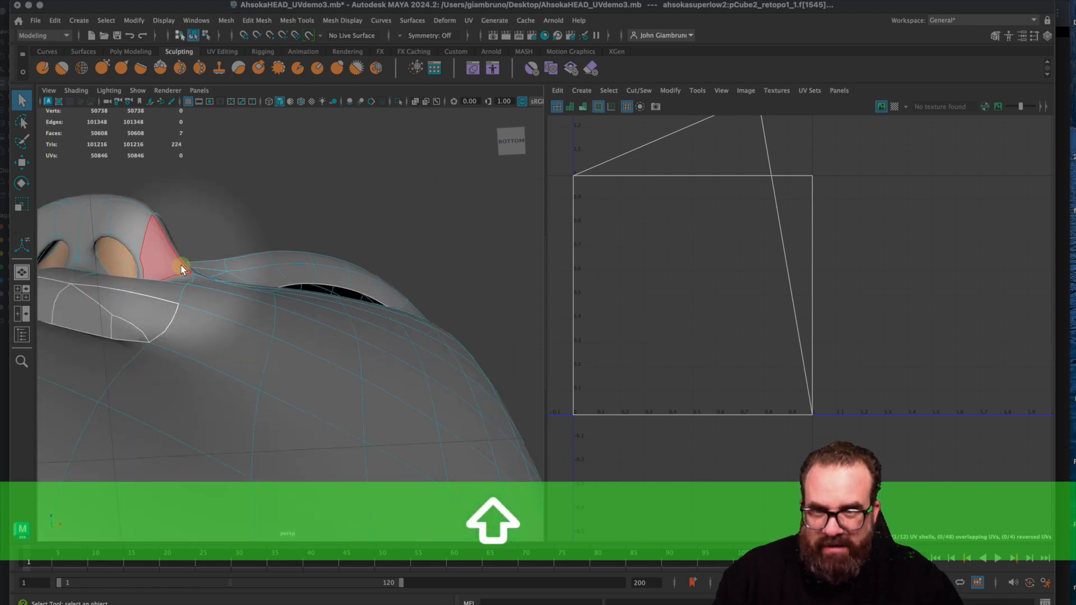
{"action": "left_click", "coordinate": [398, 34]}
{"action": "left_click", "coordinate": [413, 41]}
{"action": "left_click_drag", "start_coordinate": [176, 250], "coordinate": [406, 375], "text": "alt"}
{"action": "left_click", "coordinate": [164, 237], "text": "shift"}
Step: Check the selected nostril faces in wireframe display, delete them and restore shaded display
{"action": "key", "text": "4"}
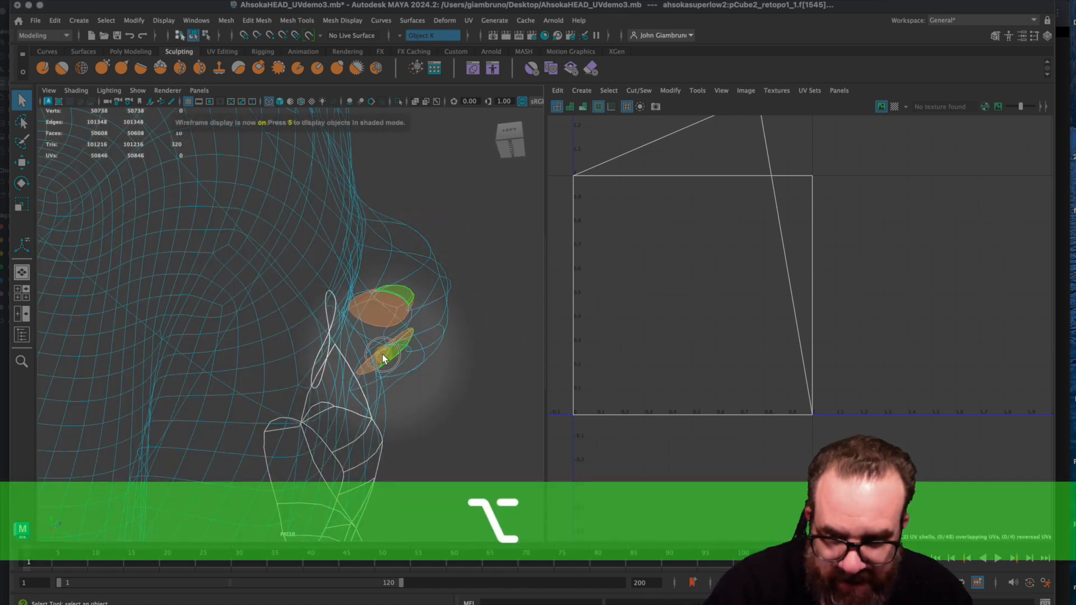
{"action": "left_click_drag", "start_coordinate": [382, 354], "coordinate": [383, 354], "text": "alt"}
{"action": "key", "text": "BackSpace"}
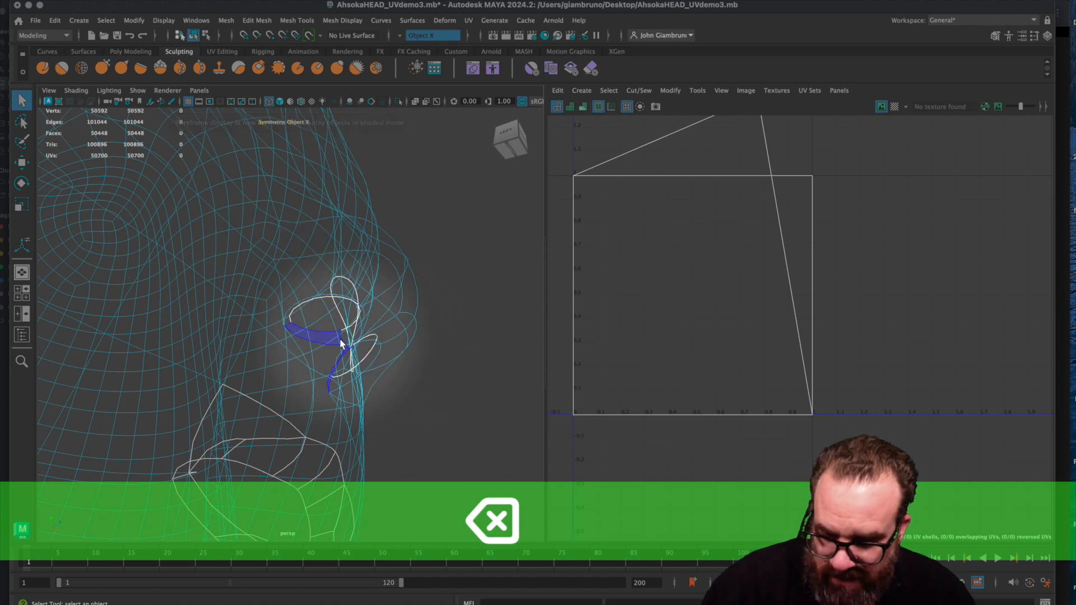
{"action": "key", "text": "5"}
Step: Return the Ahsoka head to object selection with its whole front in view
{"action": "mouse_move", "coordinate": [336, 344]}
{"action": "left_mouse_down", "text": "alt"}
{"action": "mouse_move", "coordinate": [279, 348]}
{"action": "mouse_move", "coordinate": [253, 334]}
{"action": "mouse_move", "coordinate": [295, 359]}
{"action": "mouse_move", "coordinate": [245, 330]}
{"action": "left_mouse_up", "text": "alt"}
{"action": "scroll", "coordinate": [297, 358], "scroll_direction": "down", "scroll_amount": 5}
{"action": "right_click_drag", "start_coordinate": [245, 296], "coordinate": [311, 283]}
{"action": "scroll", "coordinate": [329, 284], "scroll_direction": "down", "scroll_amount": 6}
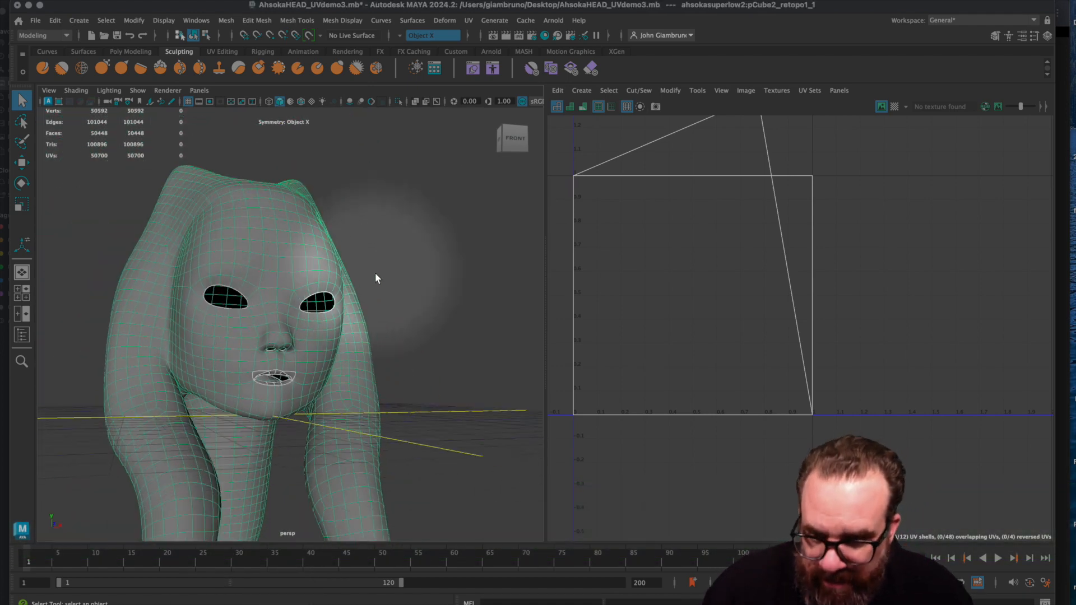
{"action": "left_click_drag", "start_coordinate": [396, 305], "coordinate": [290, 247], "text": "alt"}
{"action": "mouse_move", "coordinate": [292, 244]}
{"action": "right_mouse_down"}
{"action": "mouse_move", "coordinate": [314, 241]}
{"action": "mouse_move", "coordinate": [303, 229]}
{"action": "right_mouse_up"}
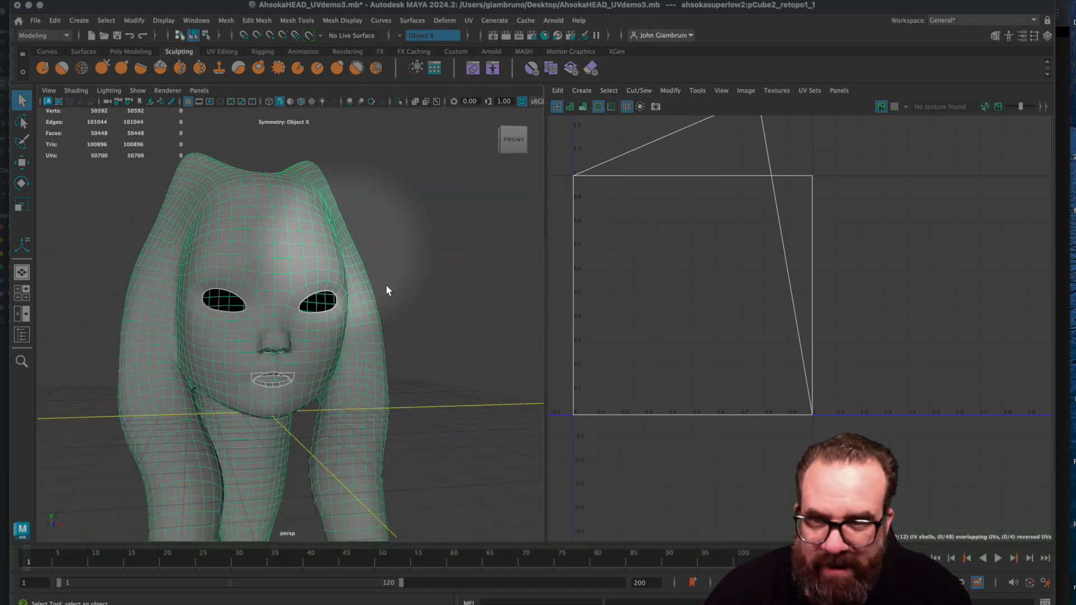
{"action": "left_click", "coordinate": [205, 93]}
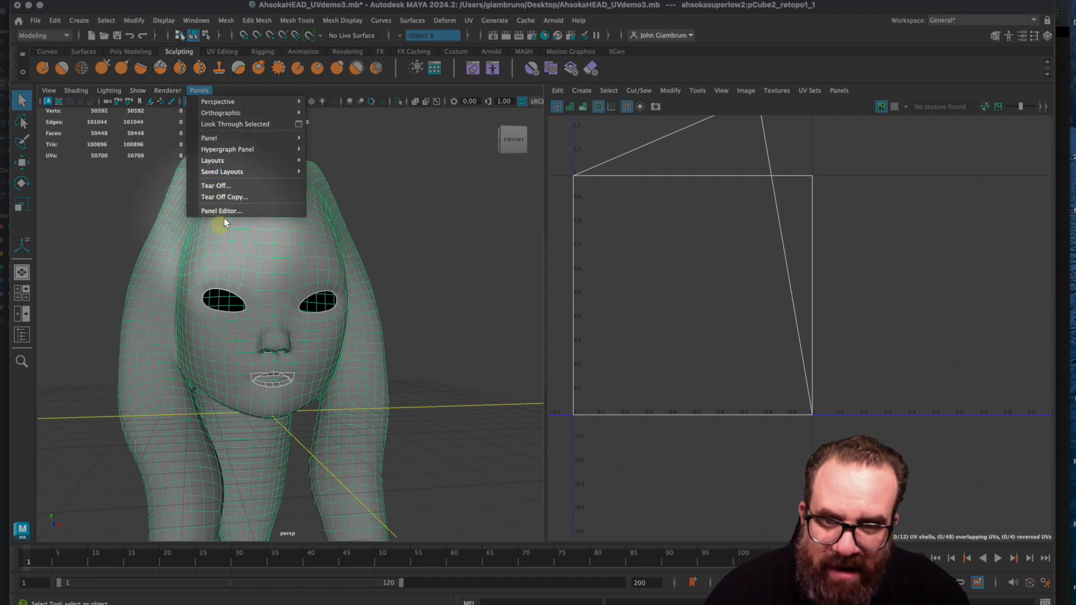
{"action": "mouse_move", "coordinate": [222, 171]}
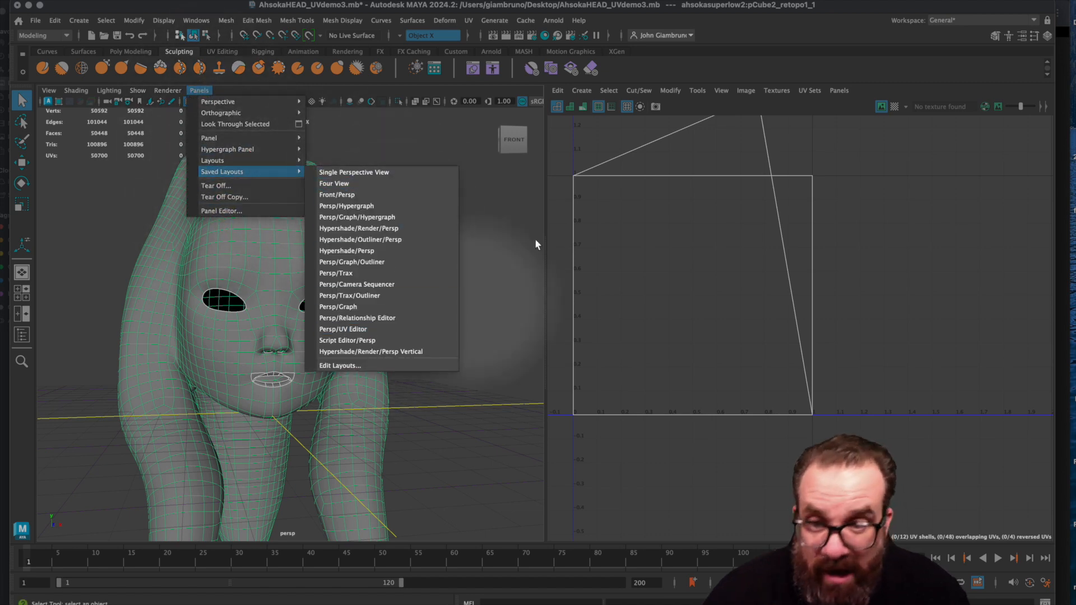
{"action": "left_click", "coordinate": [495, 233]}
Step: Apply a planar UV projection to the whole head from the Z axis, fitted to the bounding box
{"action": "right_click_drag", "start_coordinate": [257, 255], "coordinate": [314, 241]}
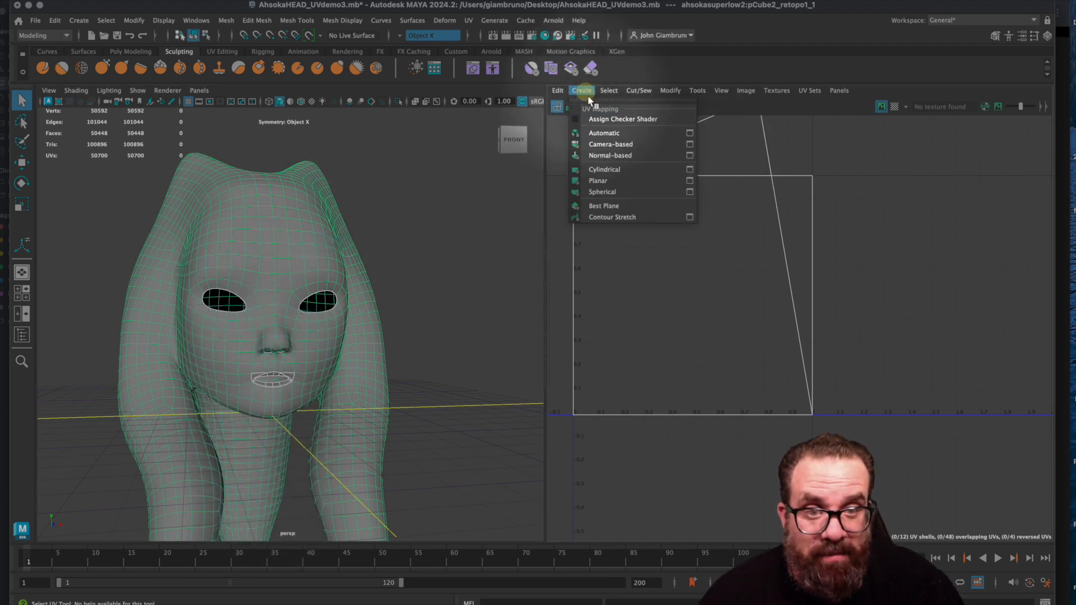
{"action": "left_click", "coordinate": [690, 180]}
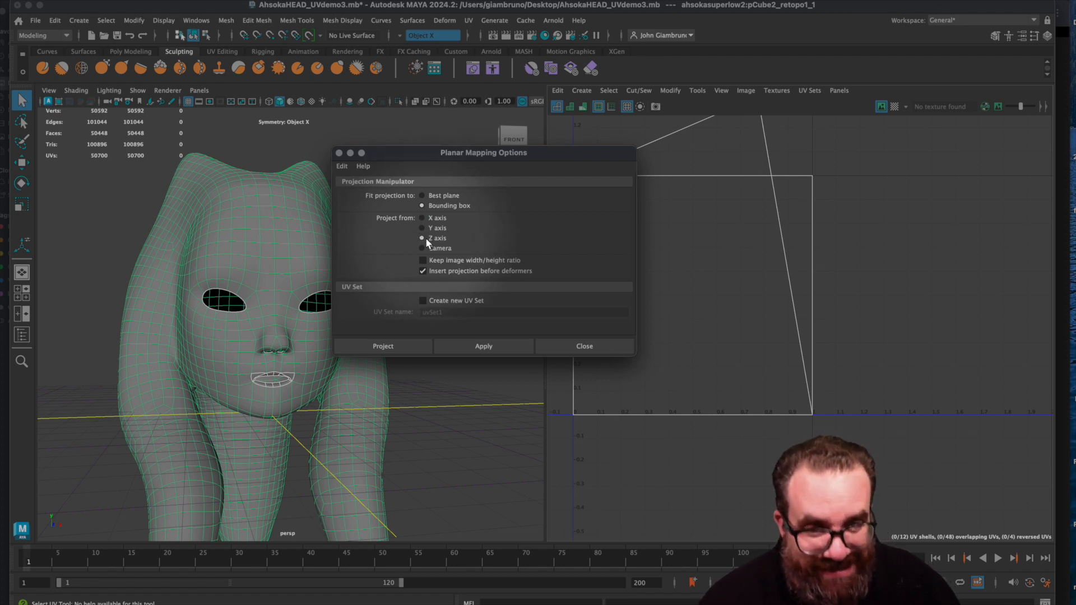
{"action": "left_click", "coordinate": [383, 347]}
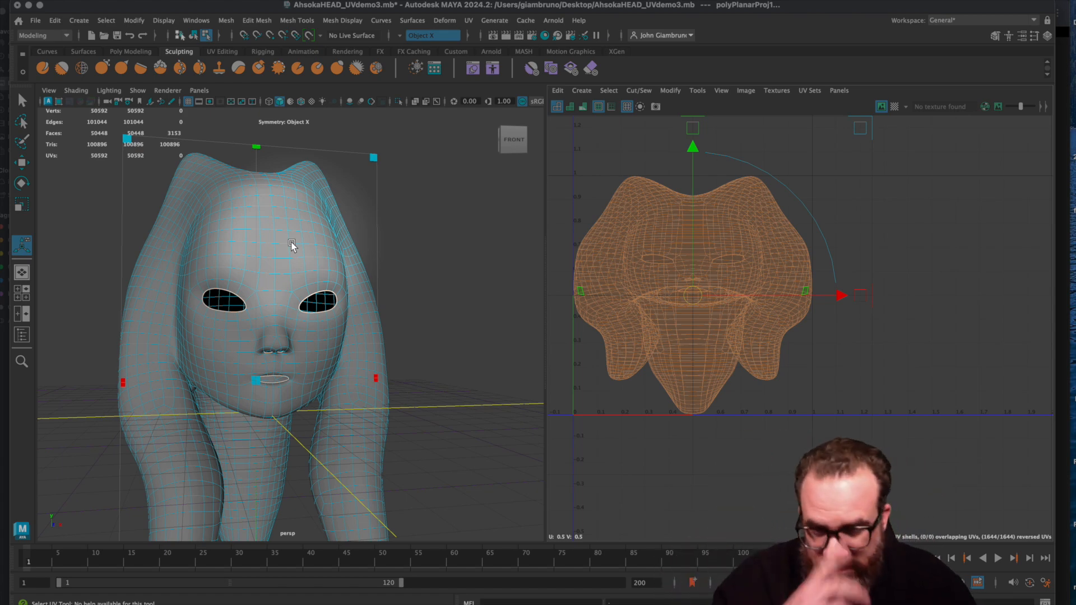
Step: Switch the Ahsoka head to edge selection and select the first seam edges beside the face, where it meets the head tail
{"action": "left_click_drag", "start_coordinate": [321, 257], "coordinate": [133, 345], "text": "alt"}
{"action": "right_click_drag", "start_coordinate": [132, 346], "coordinate": [136, 270]}
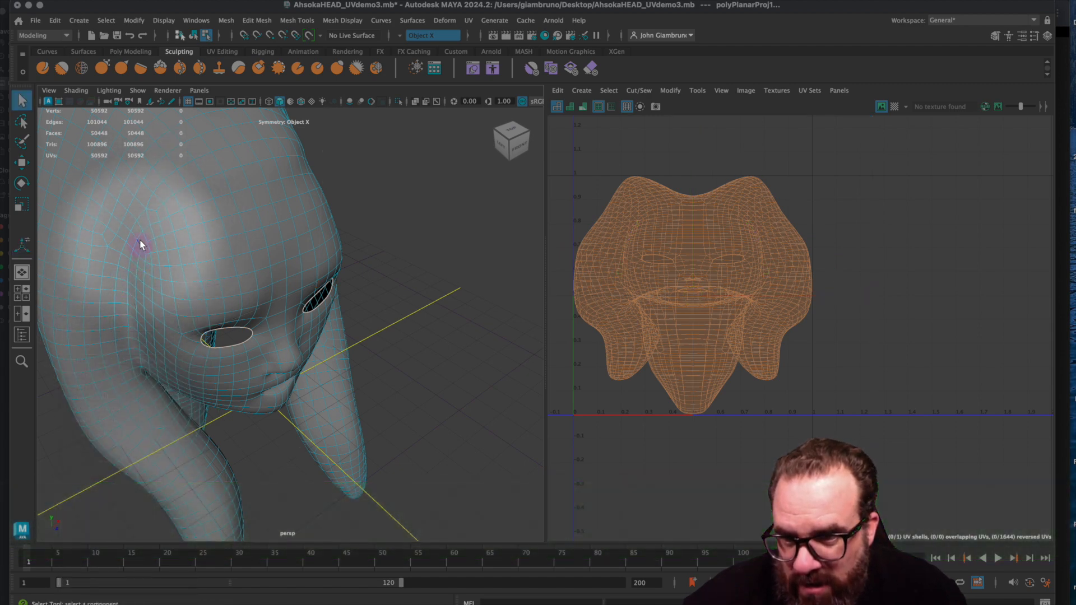
{"action": "left_click_drag", "start_coordinate": [141, 214], "coordinate": [127, 277], "text": "alt"}
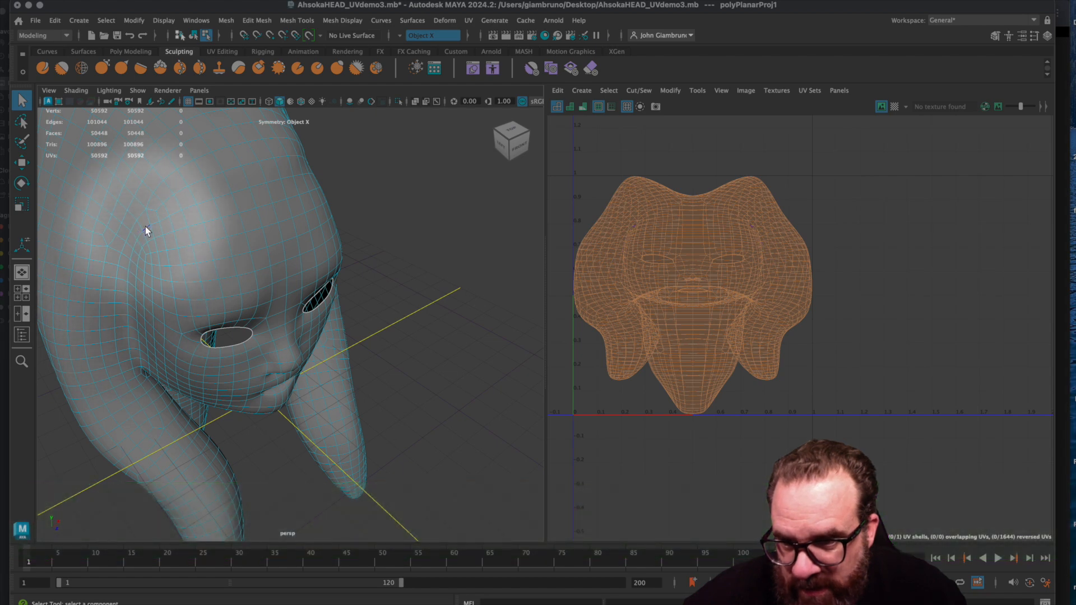
{"action": "double_click", "coordinate": [146, 226]}
{"action": "left_click_drag", "start_coordinate": [144, 234], "coordinate": [138, 366], "text": "alt"}
{"action": "double_click", "coordinate": [140, 356]}
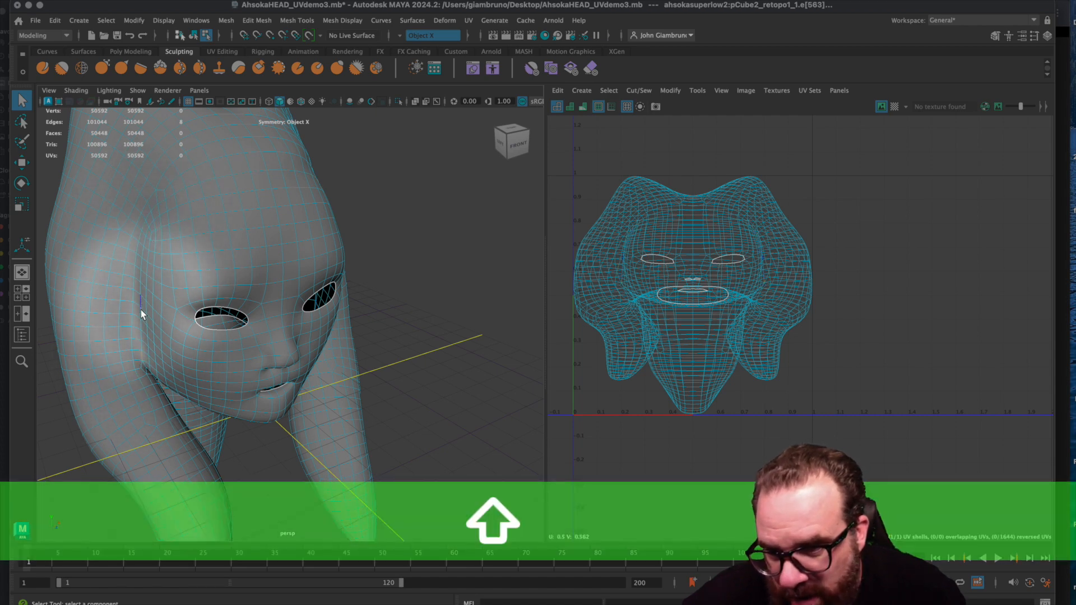
Step: Extend the seam edge selection up the side of the face and across the top of the forehead
{"action": "double_click", "coordinate": [149, 236], "text": "shift"}
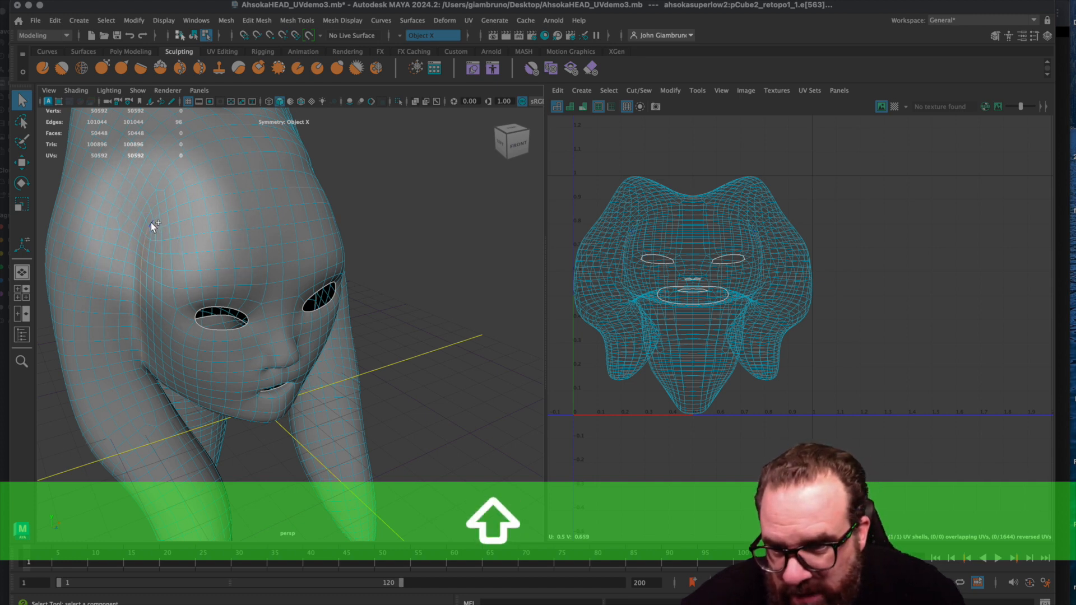
{"action": "left_click", "coordinate": [156, 219], "text": "shift"}
{"action": "left_click", "coordinate": [160, 217], "text": "shift"}
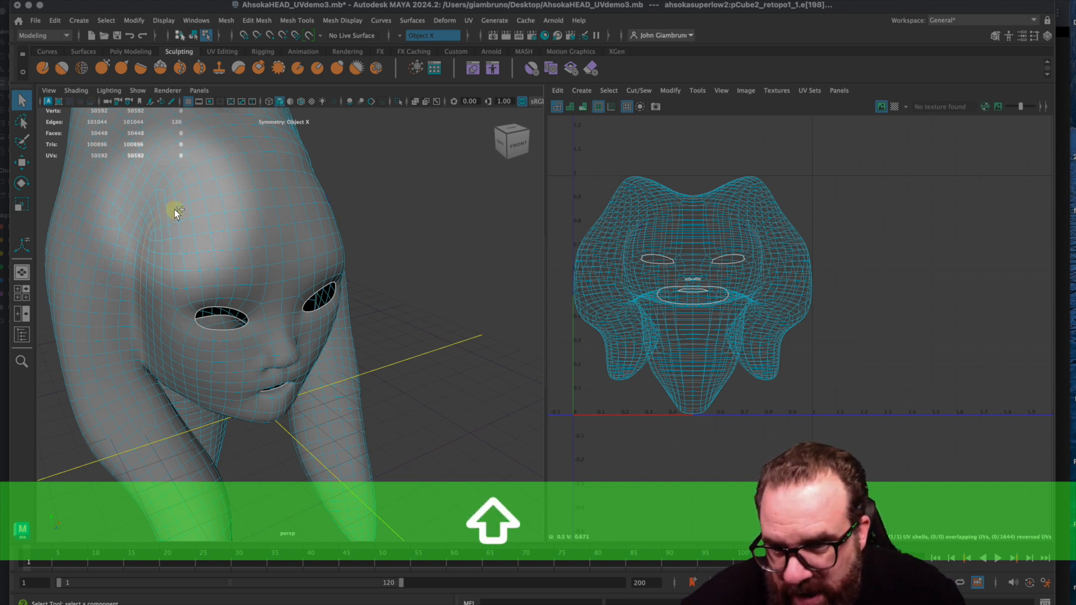
{"action": "left_click", "coordinate": [249, 196], "text": "shift"}
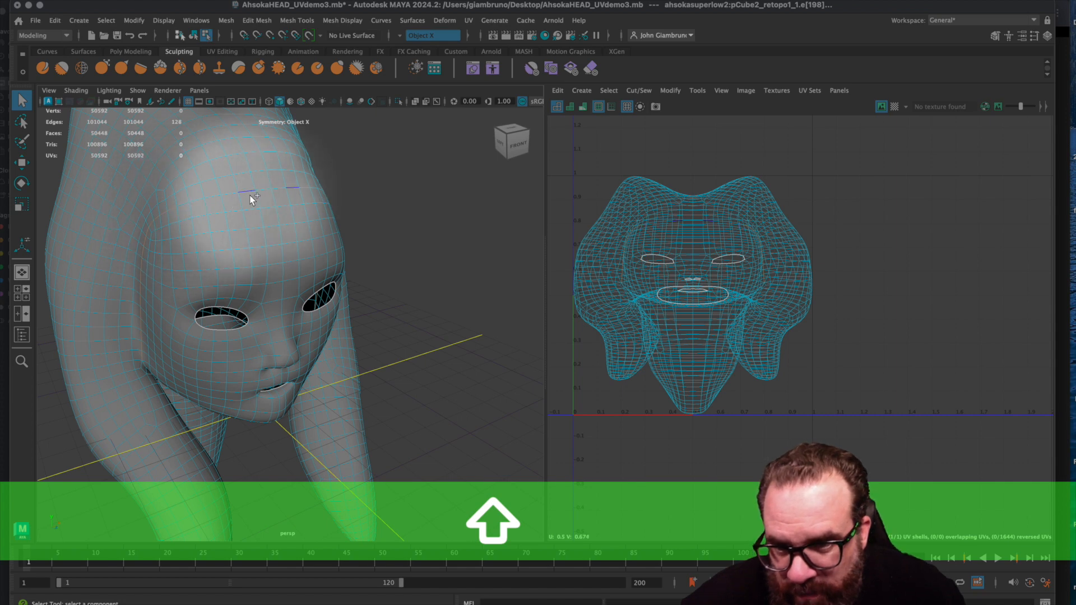
{"action": "left_click_drag", "start_coordinate": [268, 201], "coordinate": [126, 356], "text": "alt"}
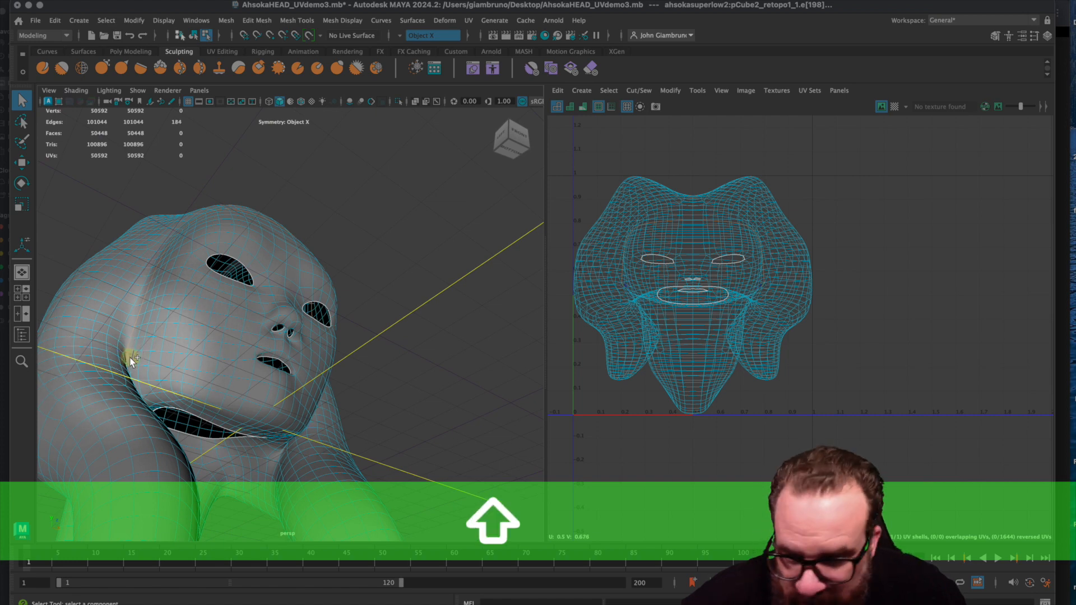
Step: Extend the seam selection down the crease between face and head tail to the jaw corner, working from outside and inside the mesh
{"action": "left_click_drag", "start_coordinate": [150, 349], "coordinate": [132, 376], "text": "alt"}
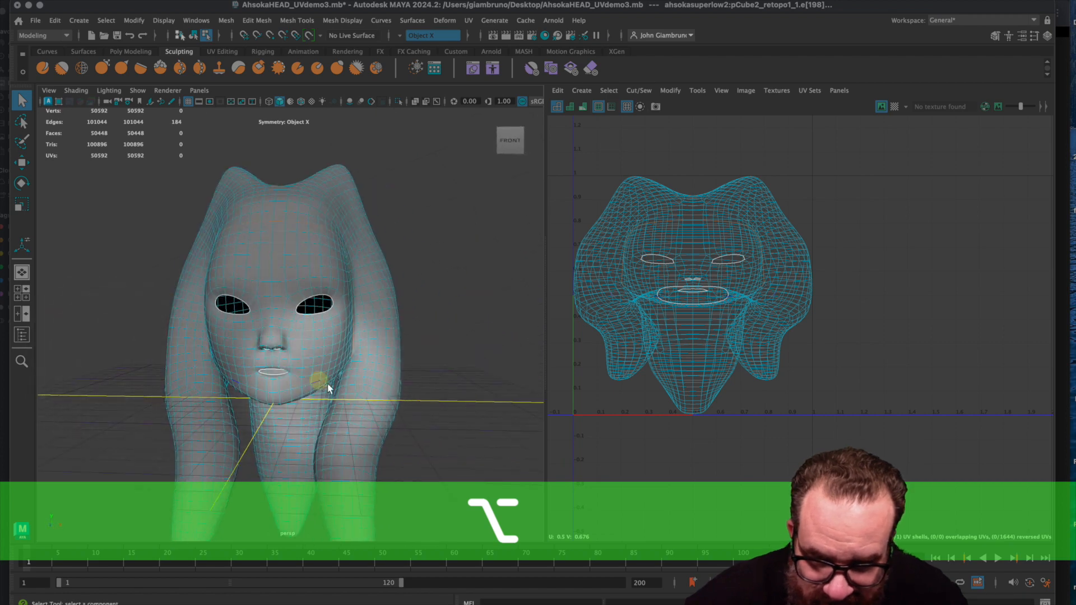
{"action": "right_click_drag", "start_coordinate": [337, 388], "coordinate": [401, 397], "text": "alt"}
{"action": "left_click_drag", "start_coordinate": [401, 396], "coordinate": [469, 422], "text": "alt"}
{"action": "left_click", "coordinate": [476, 419], "text": "shift"}
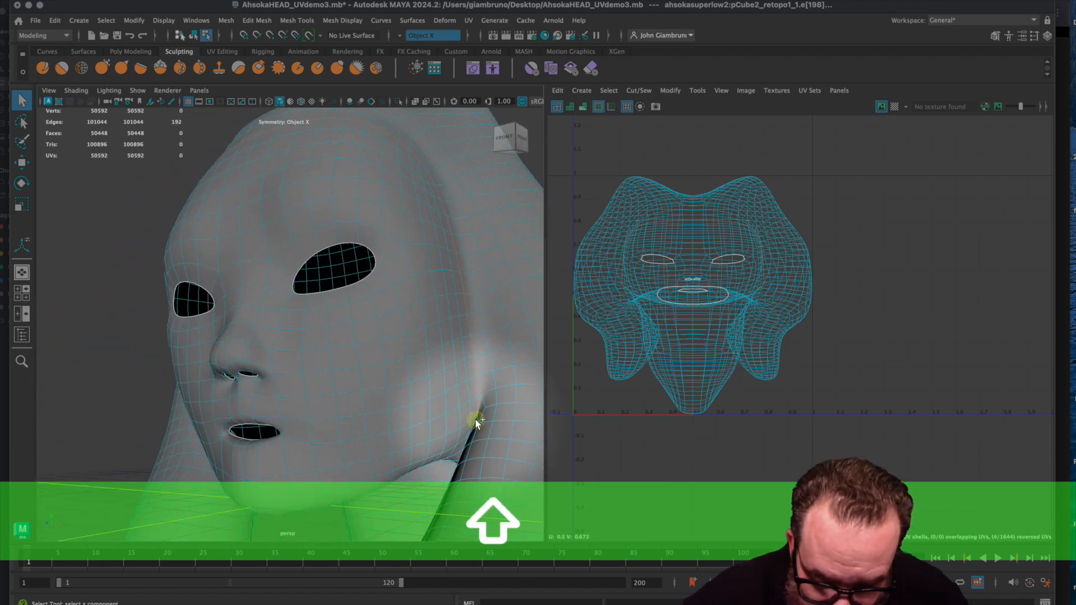
{"action": "left_click_drag", "start_coordinate": [476, 420], "coordinate": [402, 339], "text": "alt"}
{"action": "right_click_drag", "start_coordinate": [667, 363], "coordinate": [679, 364], "text": "alt"}
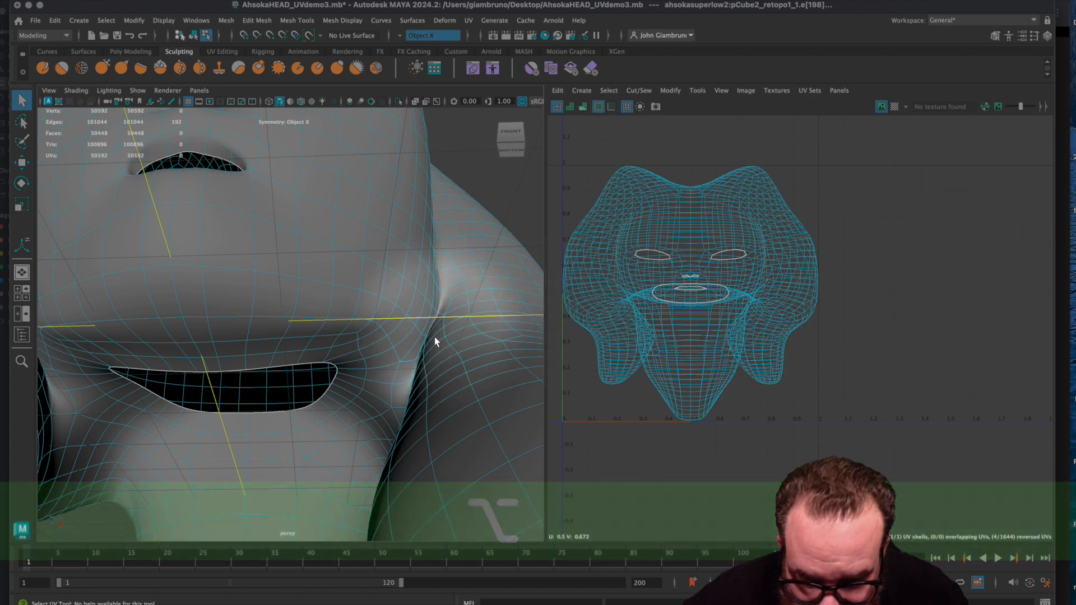
{"action": "scroll", "coordinate": [787, 310], "scroll_direction": "up", "scroll_amount": 10}
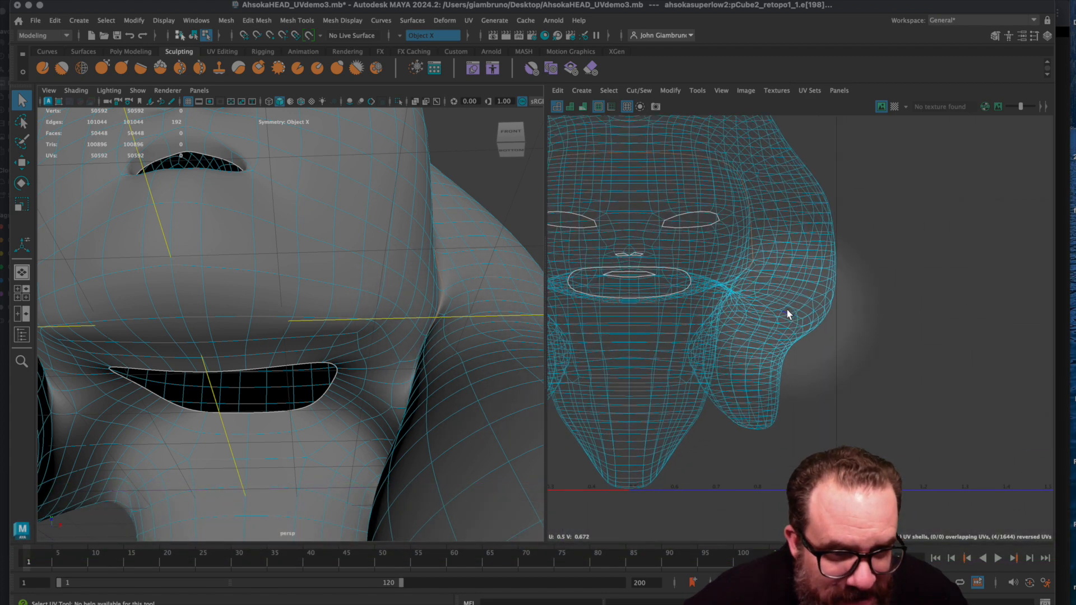
{"action": "left_click_drag", "start_coordinate": [471, 348], "coordinate": [502, 387], "text": "alt"}
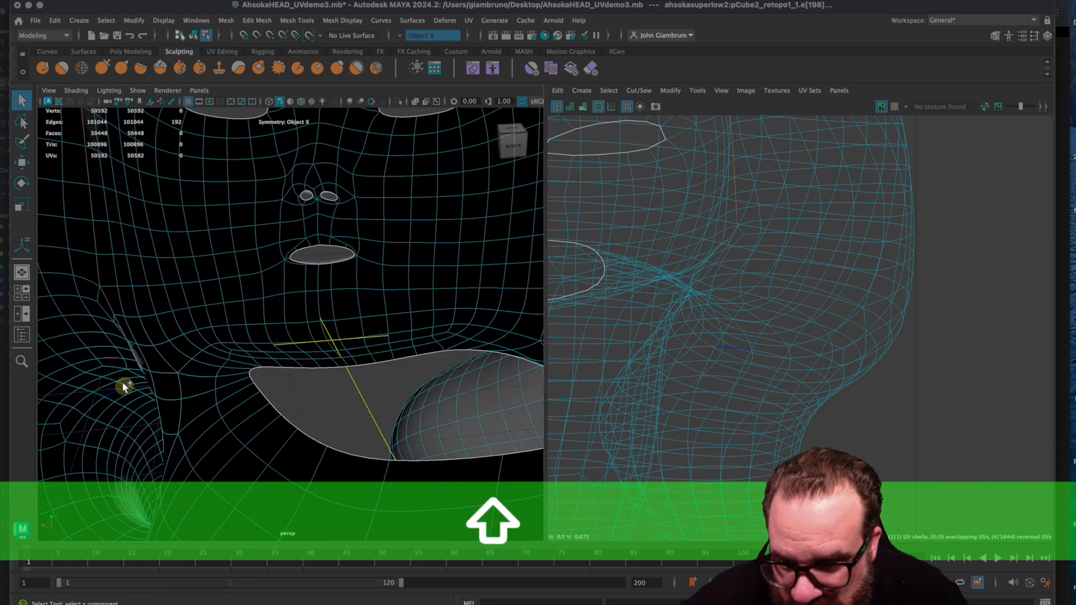
{"action": "left_click", "coordinate": [133, 357], "text": "shift"}
{"action": "left_click", "coordinate": [145, 376], "text": "shift"}
{"action": "left_click_drag", "start_coordinate": [146, 377], "coordinate": [167, 385], "text": "alt"}
{"action": "left_click", "coordinate": [167, 383], "text": "shift"}
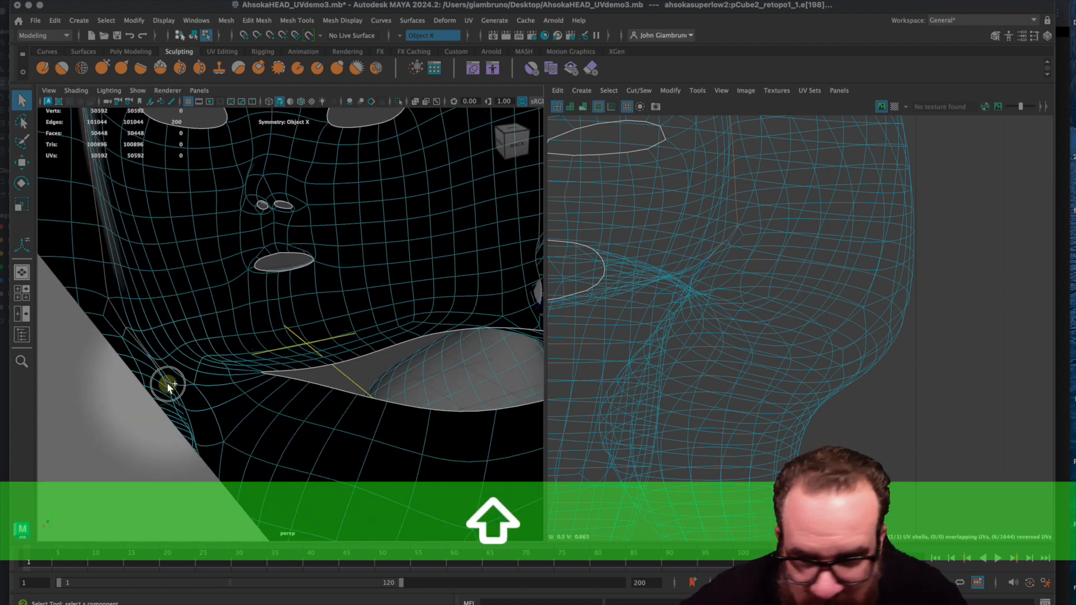
Step: Add the hidden crease edges below the jaw corner to the seam in wireframe display, and restore shaded display
{"action": "left_click_drag", "start_coordinate": [286, 371], "coordinate": [412, 418], "text": "alt"}
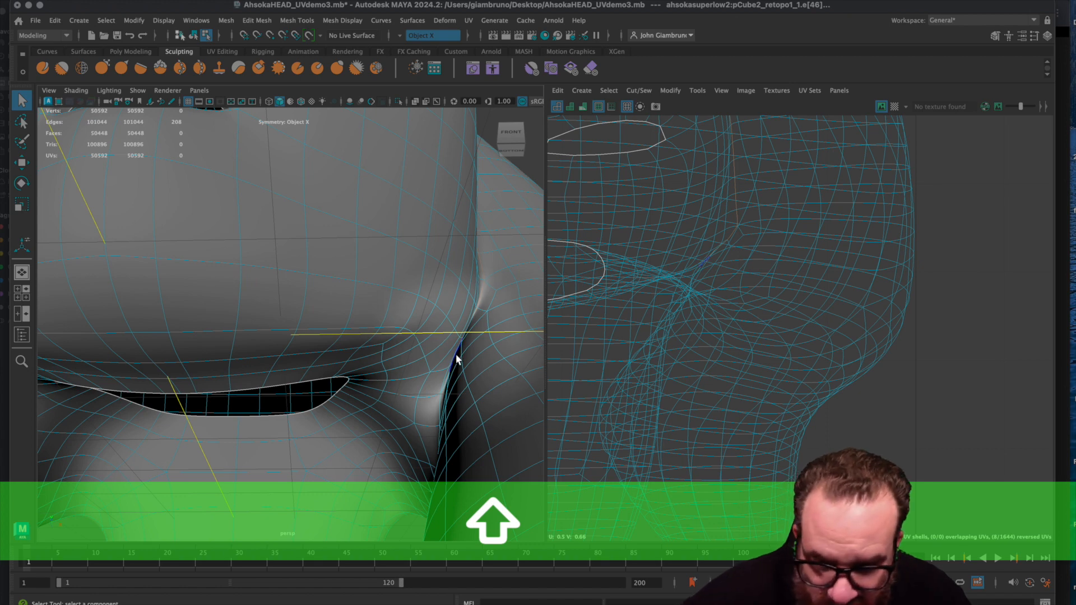
{"action": "key", "text": "4"}
{"action": "left_click_drag", "start_coordinate": [464, 353], "coordinate": [450, 362], "text": "alt"}
{"action": "middle_click_drag", "start_coordinate": [457, 360], "coordinate": [355, 368], "text": "alt"}
{"action": "left_click_drag", "start_coordinate": [355, 368], "coordinate": [402, 365], "text": "alt"}
{"action": "left_click", "coordinate": [435, 372], "text": "shift"}
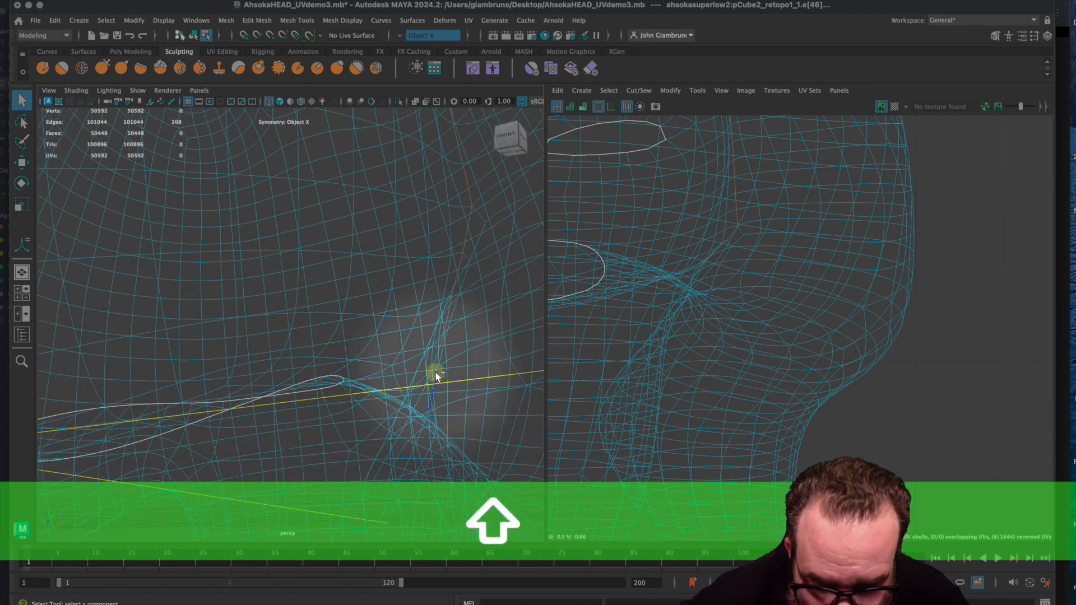
{"action": "left_click_drag", "start_coordinate": [437, 362], "coordinate": [439, 379], "text": "alt"}
{"action": "left_click", "coordinate": [444, 404], "text": "shift"}
{"action": "left_click", "coordinate": [468, 391], "text": "shift"}
{"action": "left_click_drag", "start_coordinate": [426, 401], "coordinate": [353, 439], "text": "alt"}
{"action": "key", "text": "5"}
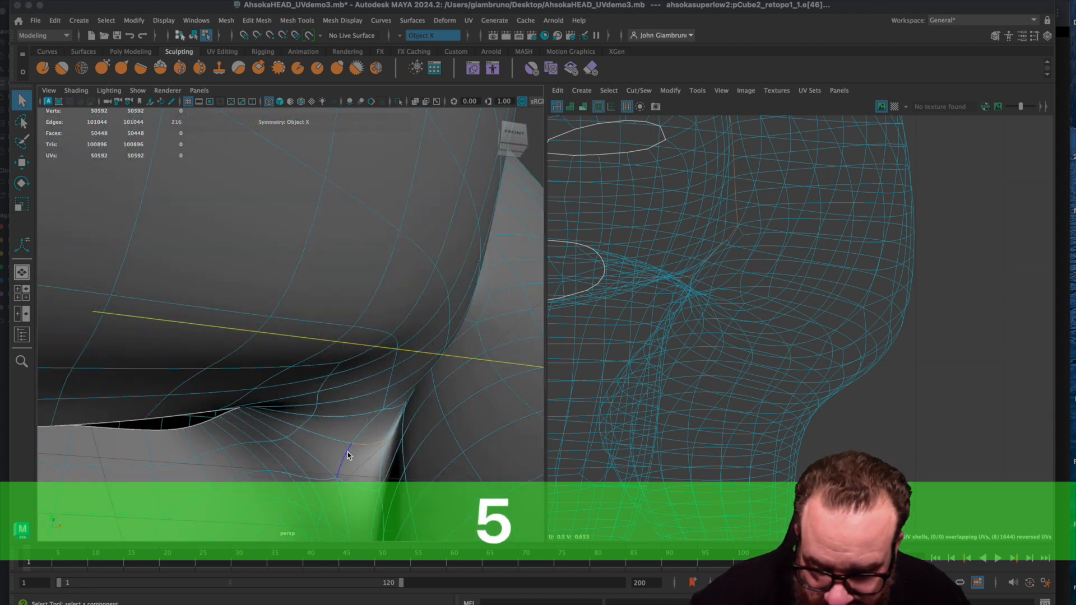
Step: Complete the seam selection under the jaw to the corner of the neck opening
{"action": "left_click", "coordinate": [290, 426], "text": "shift"}
{"action": "left_click_drag", "start_coordinate": [394, 433], "coordinate": [352, 426], "text": "alt"}
{"action": "scroll", "coordinate": [304, 426], "scroll_direction": "down", "scroll_amount": 10}
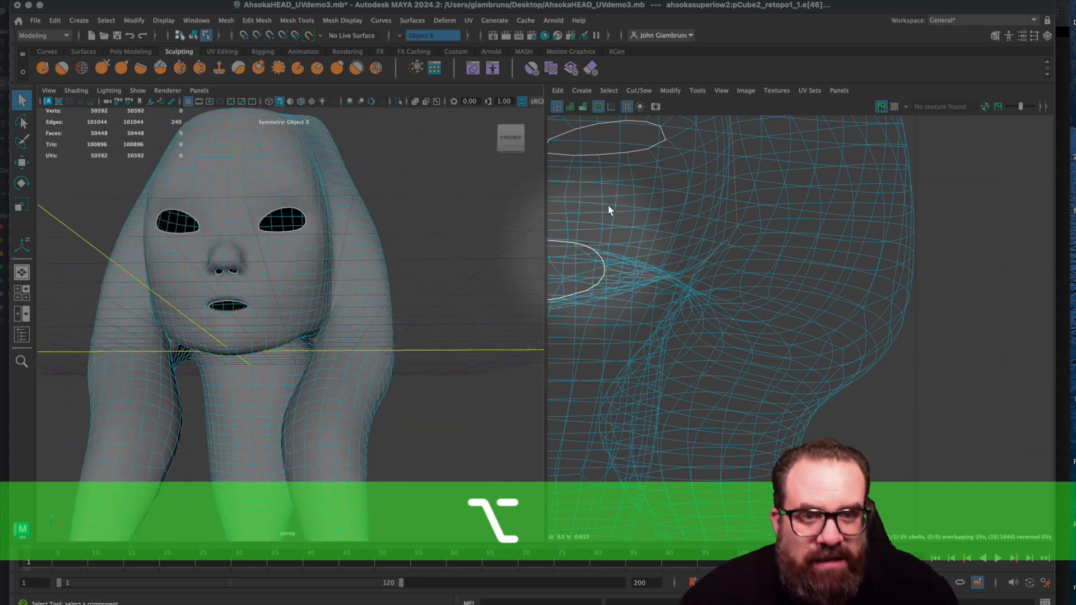
Step: Cut the UVs along the selected seam edges around the face
{"action": "left_click", "coordinate": [639, 91]}
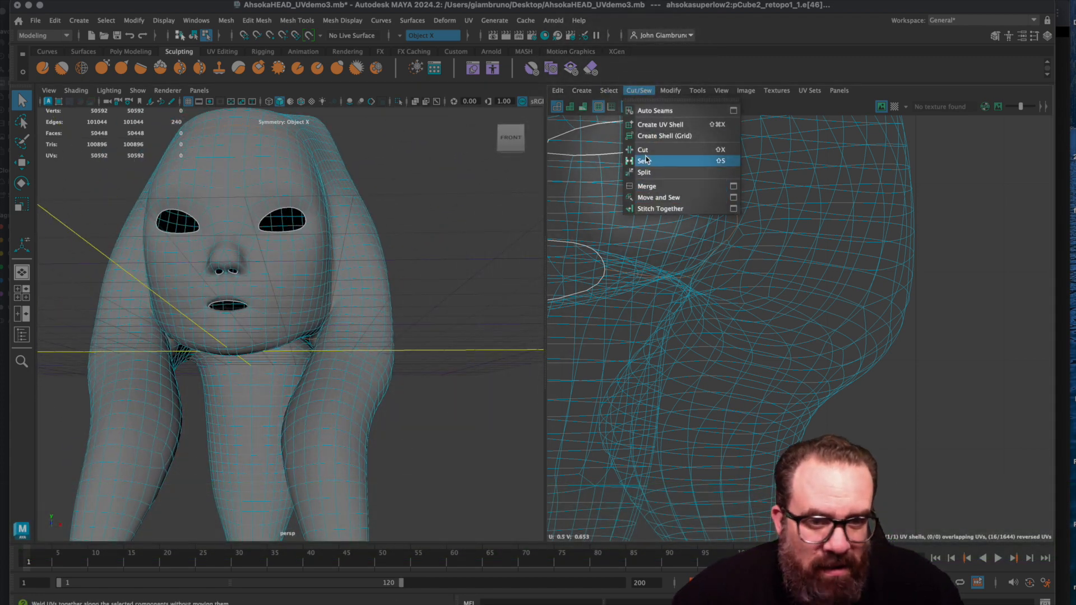
{"action": "left_click", "coordinate": [646, 152]}
{"action": "scroll", "coordinate": [361, 345], "scroll_direction": "down", "scroll_amount": 5}
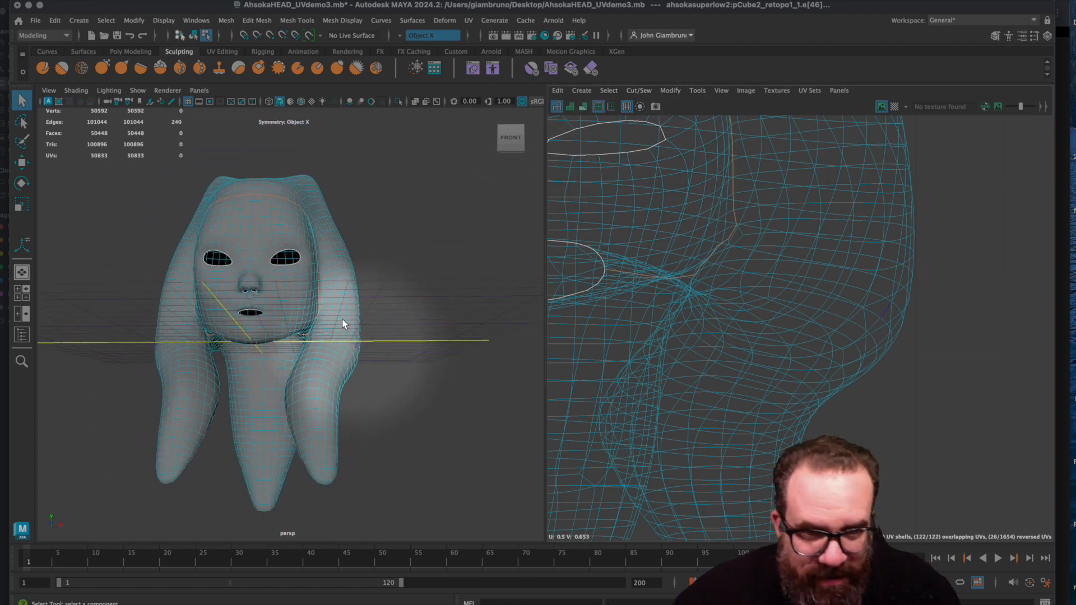
Step: Select the face UV shell and move it out of the head layout into the empty area beside it
{"action": "scroll", "coordinate": [655, 307], "scroll_direction": "down", "scroll_amount": 5}
{"action": "scroll", "coordinate": [655, 307], "scroll_direction": "down", "scroll_amount": 5}
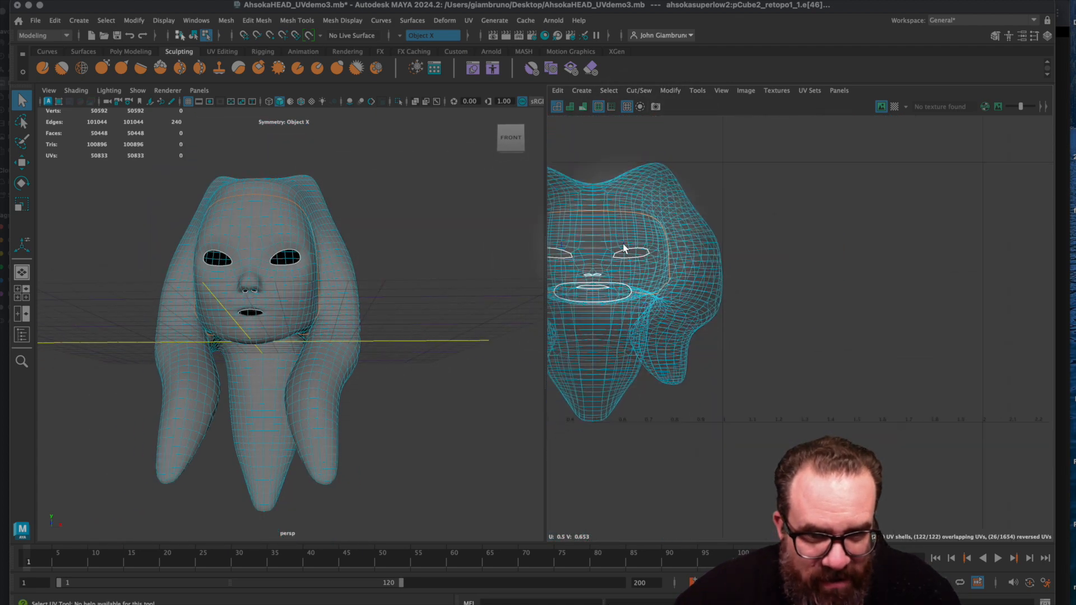
{"action": "right_click_drag", "start_coordinate": [611, 251], "coordinate": [563, 234]}
{"action": "left_click", "coordinate": [600, 242]}
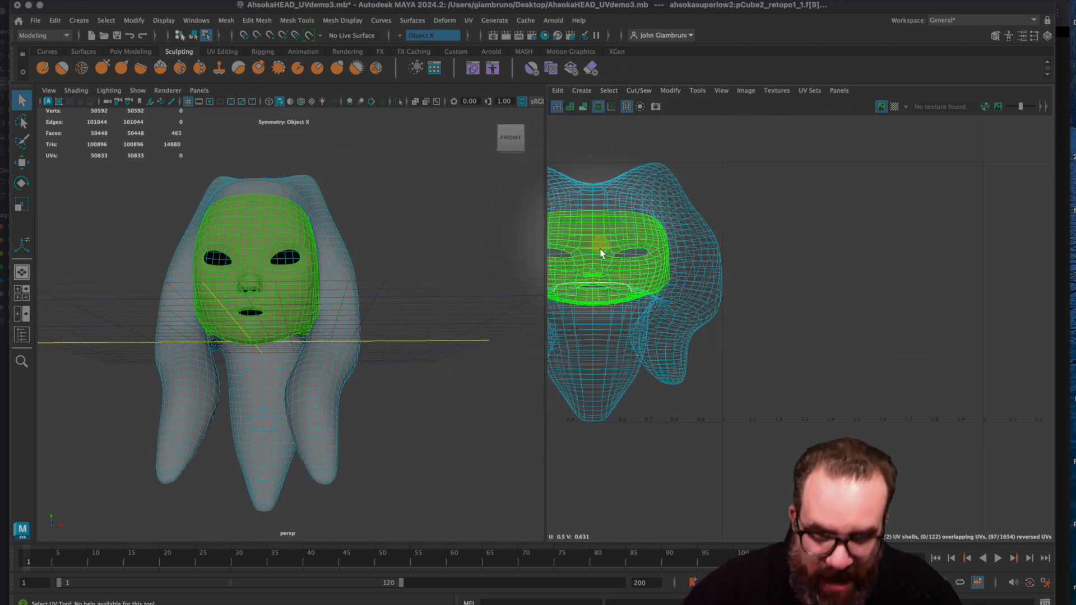
{"action": "key", "text": "w"}
{"action": "left_click_drag", "start_coordinate": [594, 257], "coordinate": [840, 298]}
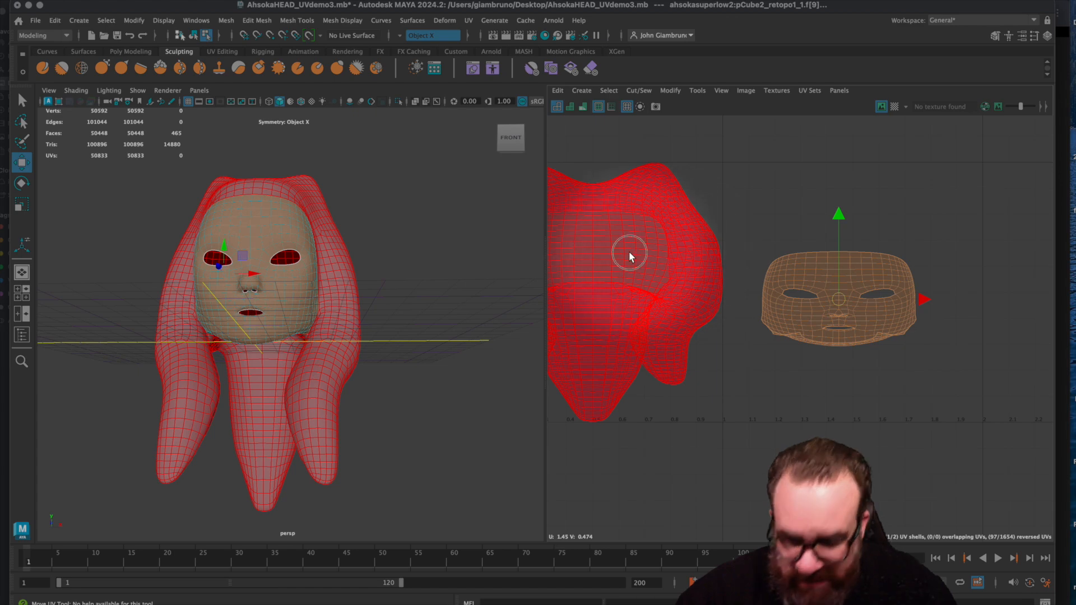
Step: Move the rest-of-head UV shell outside the 0–1 UV space and place the face shell inside it
{"action": "left_click", "coordinate": [607, 301]}
{"action": "key", "text": "w"}
{"action": "left_click_drag", "start_coordinate": [607, 301], "coordinate": [944, 224]}
{"action": "left_click", "coordinate": [807, 306]}
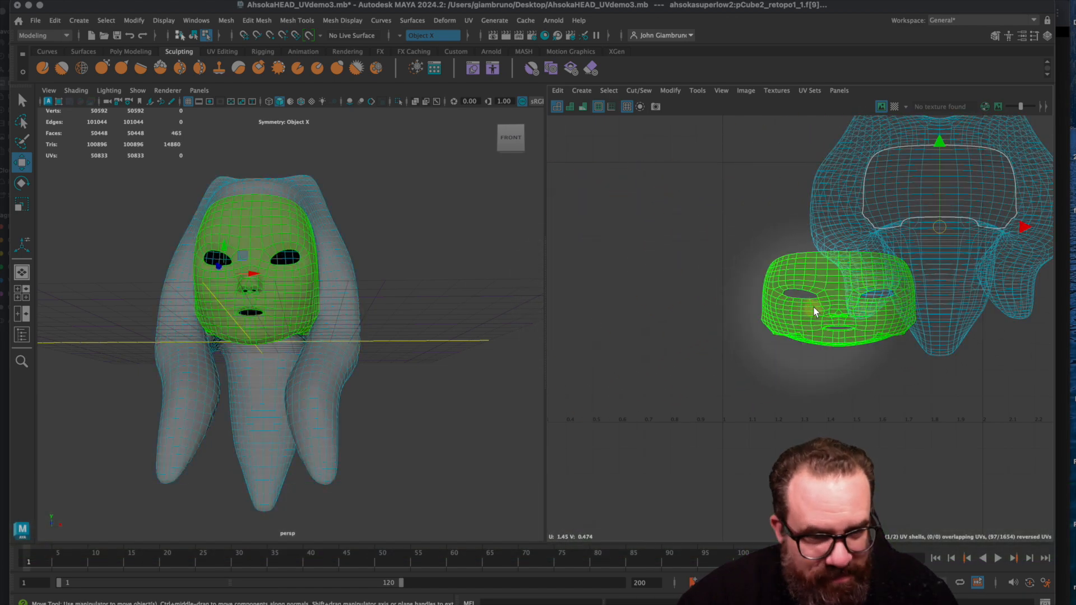
{"action": "left_click", "coordinate": [828, 307]}
{"action": "left_click_drag", "start_coordinate": [837, 305], "coordinate": [643, 294]}
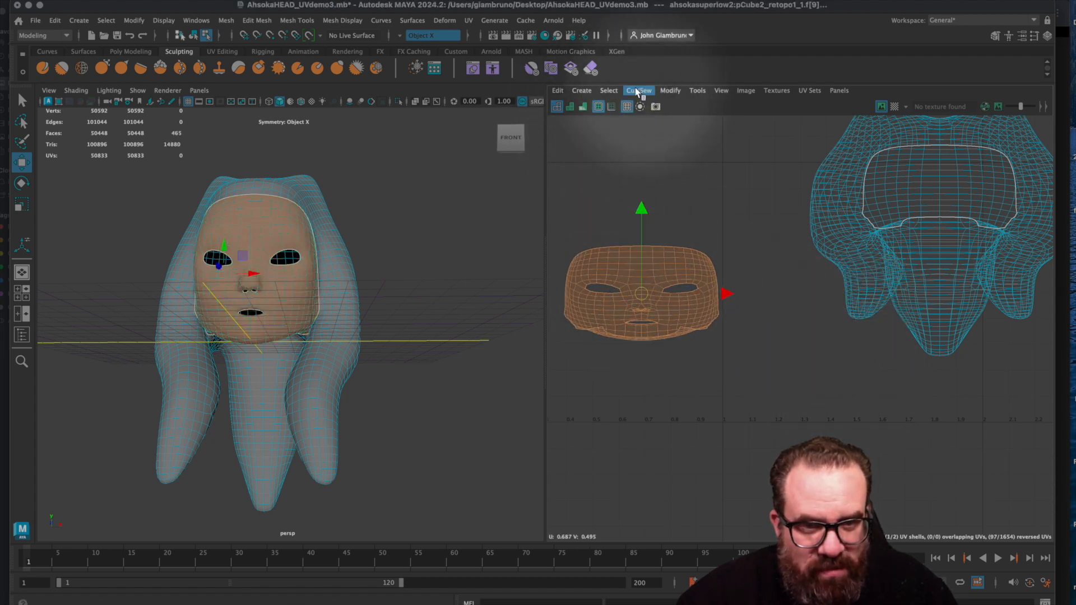
Step: Unfold the face UV shell and shift it upward within the 0–1 UV space
{"action": "left_click", "coordinate": [670, 91]}
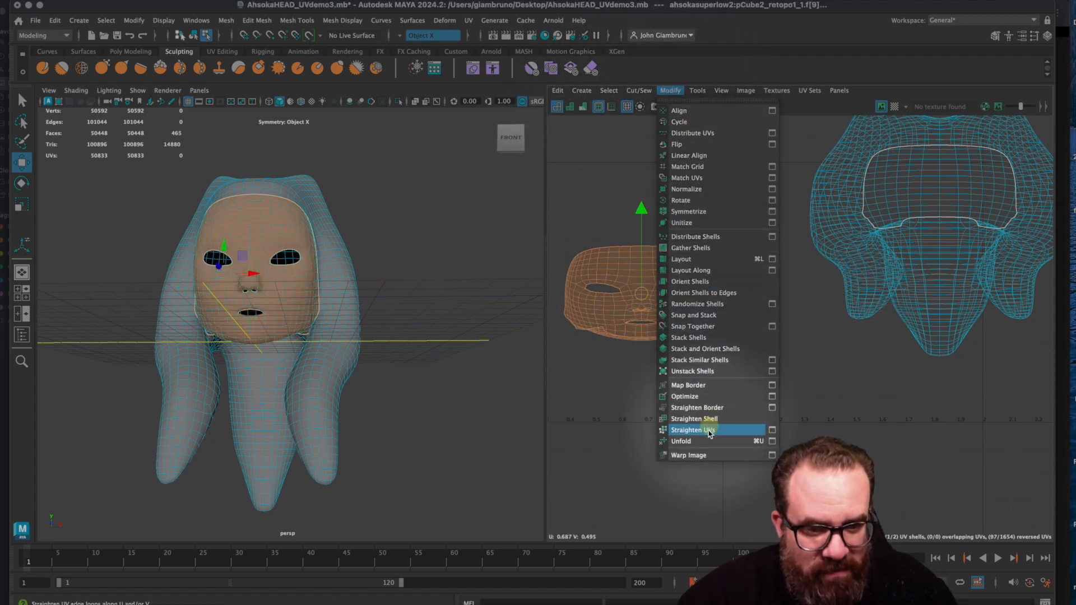
{"action": "left_click", "coordinate": [694, 443]}
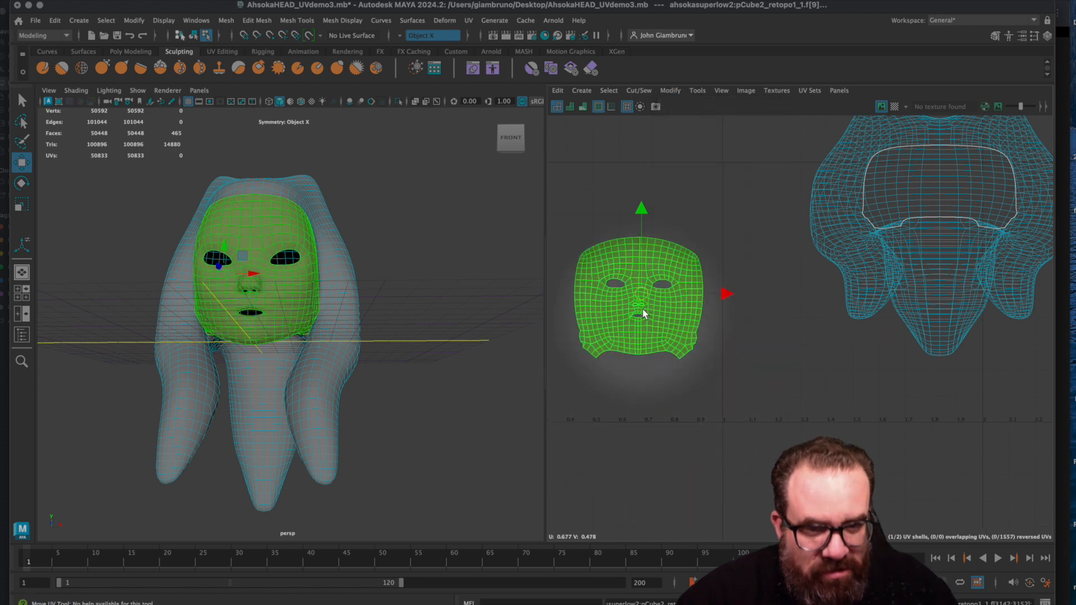
{"action": "left_click_drag", "start_coordinate": [642, 294], "coordinate": [623, 225]}
Step: Switch the head mesh to edge selection and pick a centre edge on the head just above the forehead seam
{"action": "left_click_drag", "start_coordinate": [397, 366], "coordinate": [258, 376], "text": "alt"}
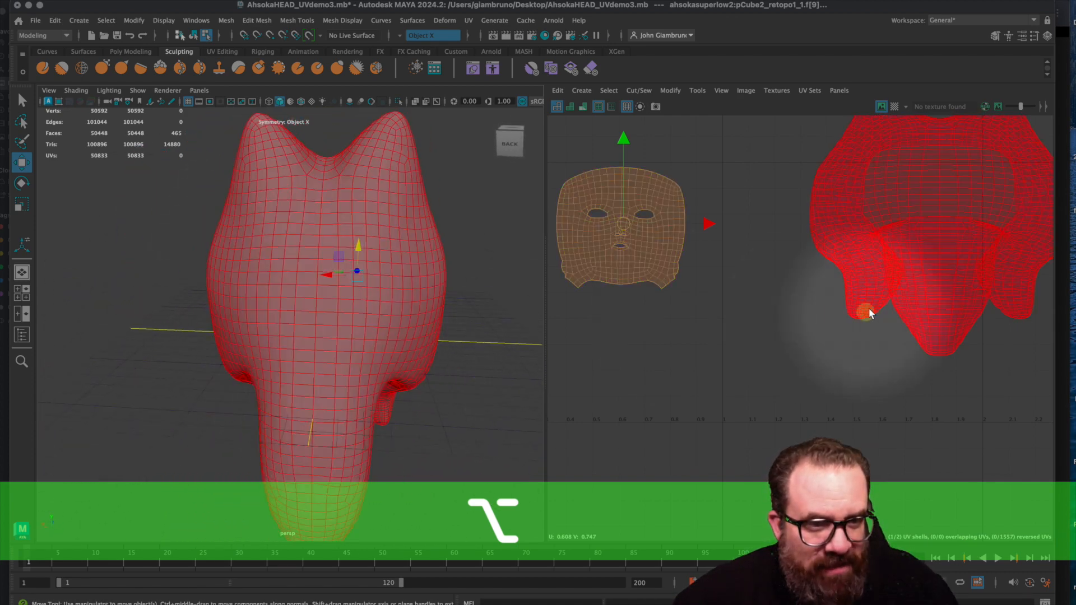
{"action": "right_click_drag", "start_coordinate": [917, 265], "coordinate": [651, 354], "text": "alt"}
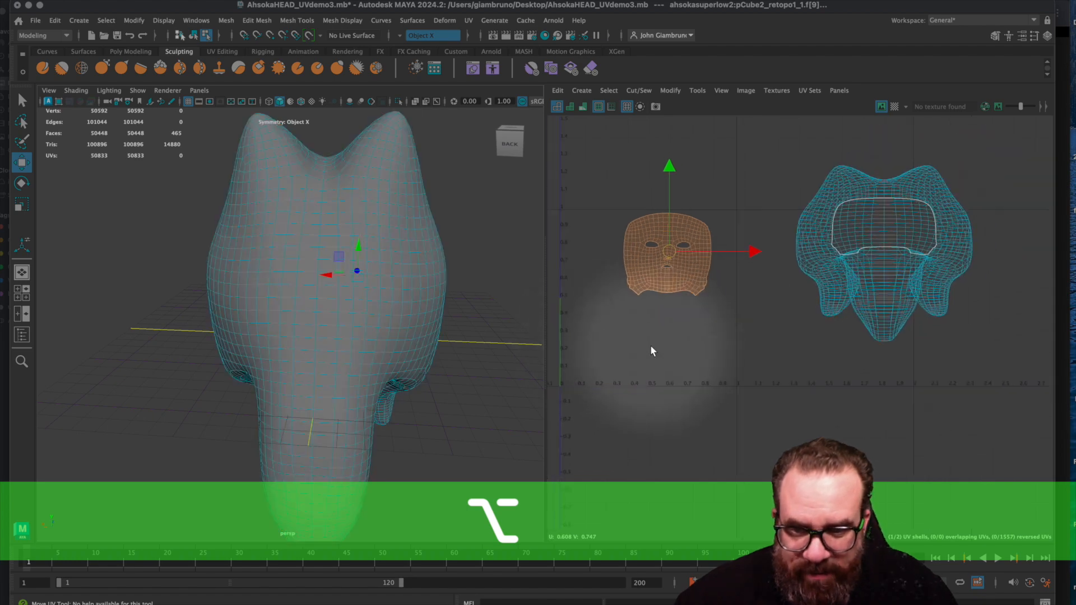
{"action": "left_click_drag", "start_coordinate": [231, 216], "coordinate": [343, 243], "text": "alt"}
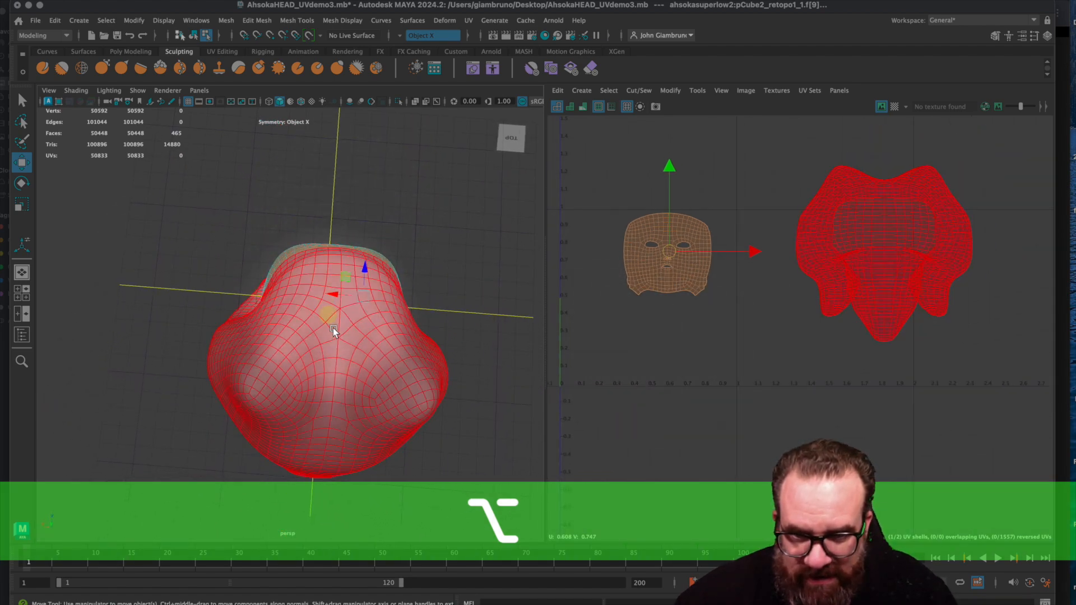
{"action": "left_click_drag", "start_coordinate": [339, 289], "coordinate": [395, 352], "text": "alt"}
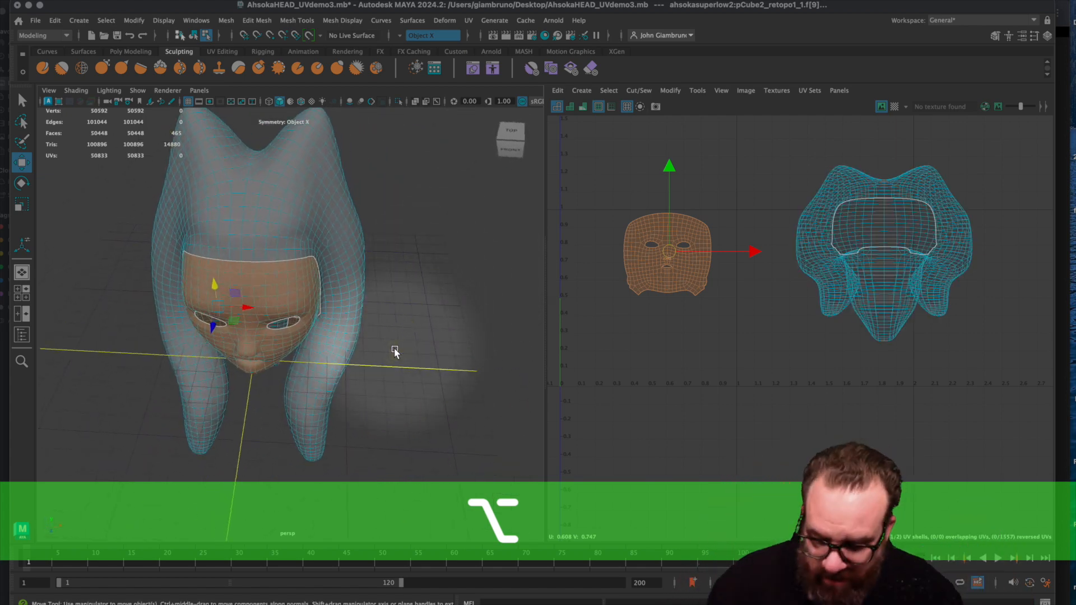
{"action": "right_click_drag", "start_coordinate": [325, 426], "coordinate": [328, 391], "text": "alt"}
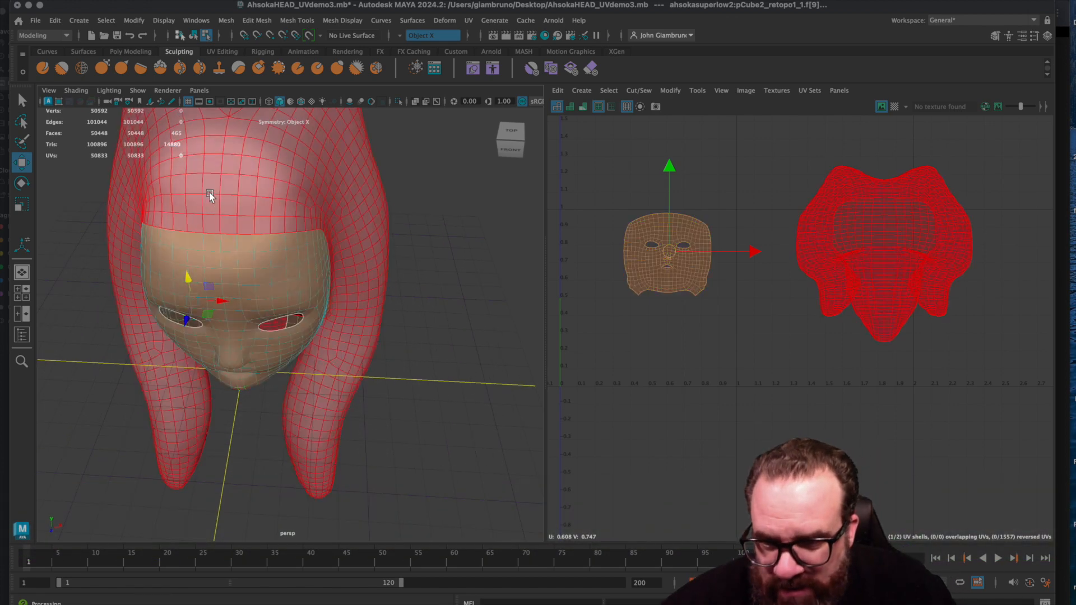
{"action": "right_click", "coordinate": [220, 225]}
{"action": "right_click_drag", "start_coordinate": [220, 225], "coordinate": [219, 196]}
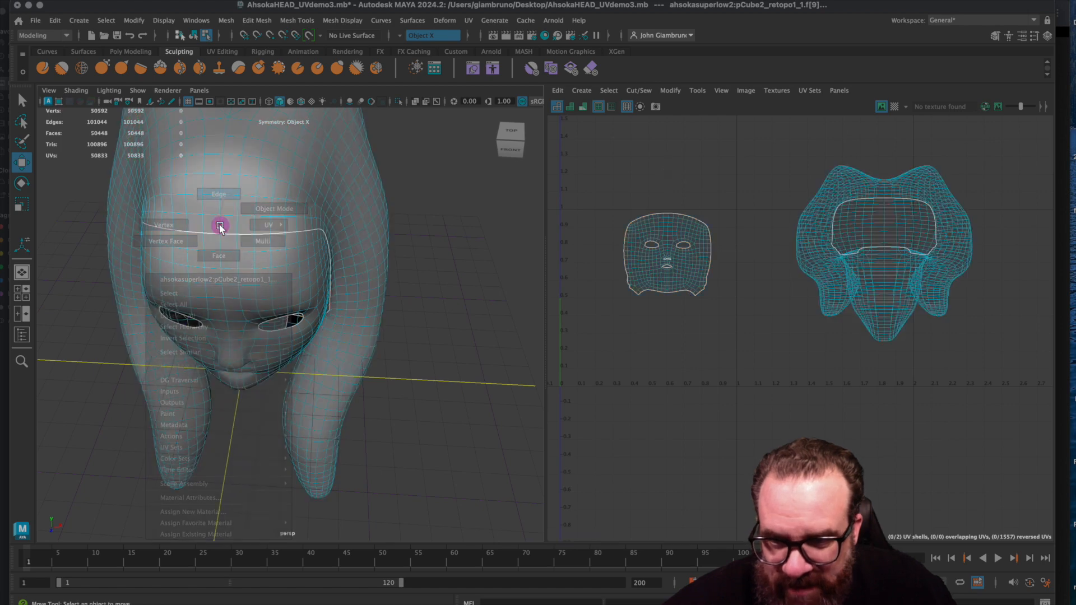
{"action": "key", "text": "alt"}
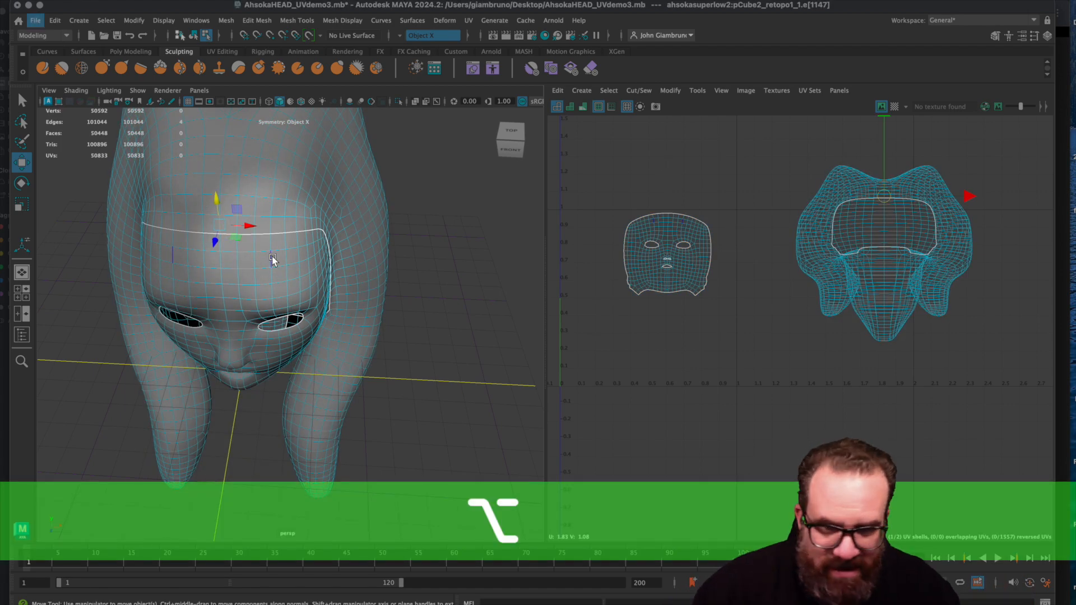
{"action": "scroll", "coordinate": [696, 301], "scroll_direction": "up", "scroll_amount": 3}
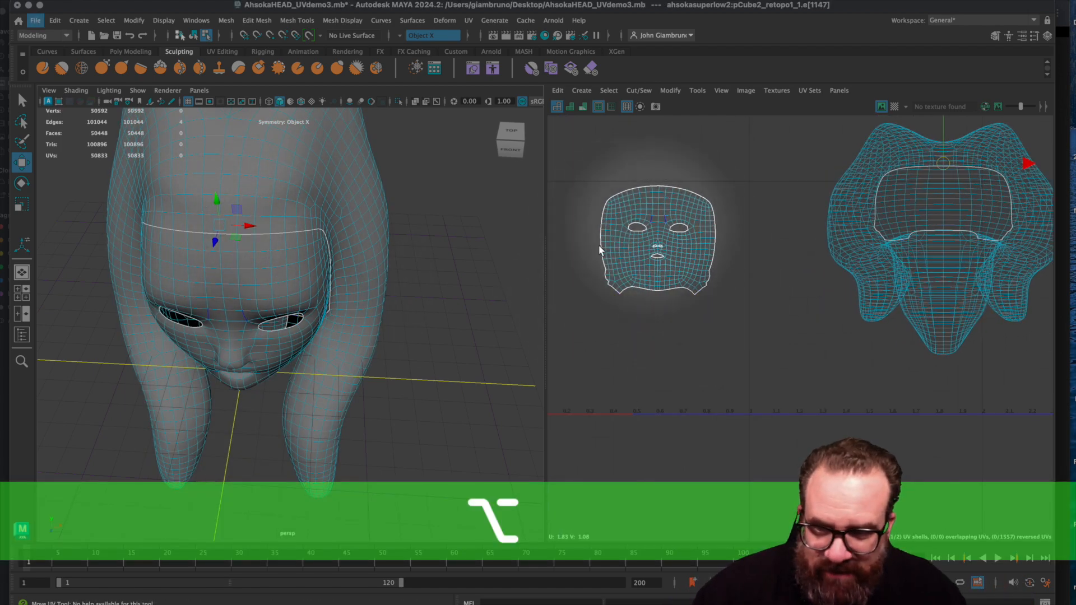
{"action": "left_click_drag", "start_coordinate": [459, 283], "coordinate": [538, 269], "text": "alt"}
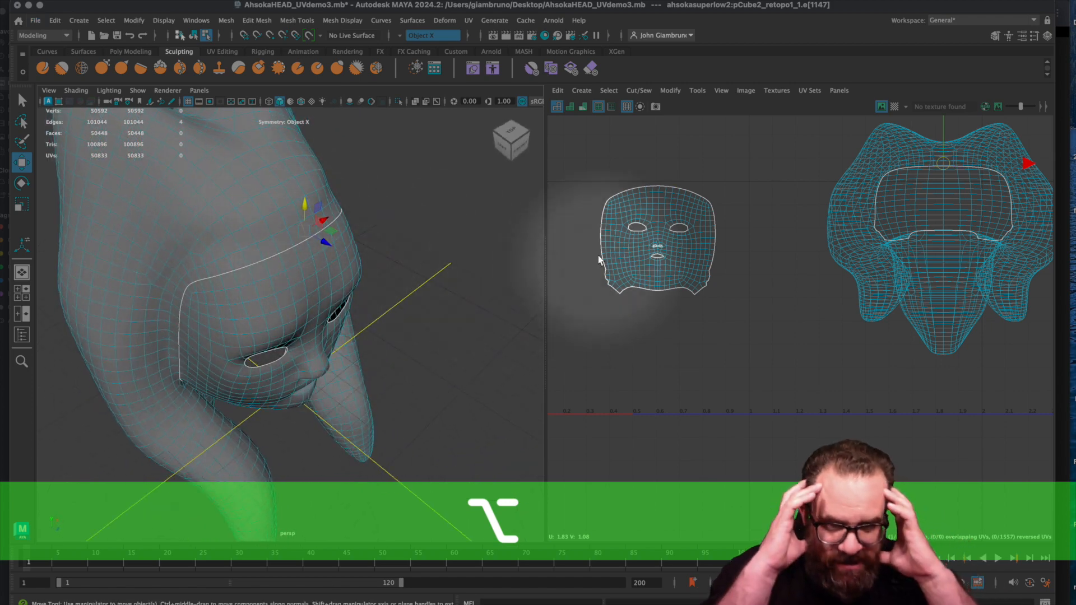
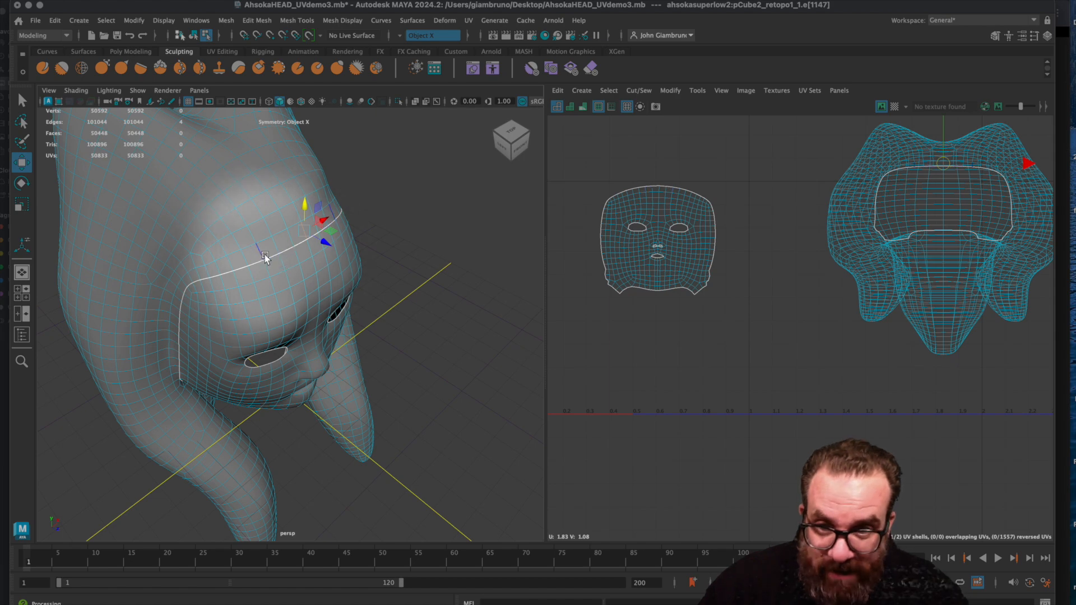
Step: Select the head's centre edge loop running from the neck opening under the rear head-tail and up the back of the head
{"action": "mouse_move", "coordinate": [238, 278]}
{"action": "left_mouse_down", "text": "alt"}
{"action": "mouse_move", "coordinate": [329, 294]}
{"action": "mouse_move", "coordinate": [398, 343]}
{"action": "mouse_move", "coordinate": [396, 398]}
{"action": "mouse_move", "coordinate": [374, 199]}
{"action": "mouse_move", "coordinate": [340, 360]}
{"action": "mouse_move", "coordinate": [341, 346]}
{"action": "mouse_move", "coordinate": [319, 360]}
{"action": "mouse_move", "coordinate": [300, 443]}
{"action": "mouse_move", "coordinate": [297, 430]}
{"action": "left_mouse_up", "text": "alt"}
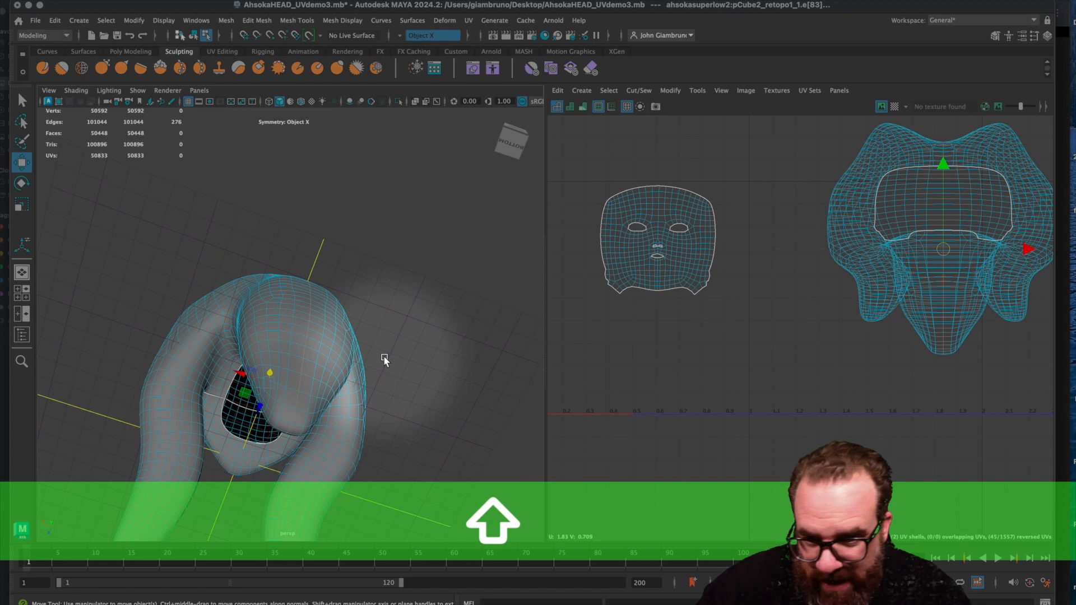
{"action": "mouse_move", "coordinate": [311, 407]}
{"action": "left_mouse_down", "text": "alt"}
{"action": "mouse_move", "coordinate": [329, 390]}
{"action": "mouse_move", "coordinate": [262, 409]}
{"action": "mouse_move", "coordinate": [319, 415]}
{"action": "left_mouse_up", "text": "alt"}
{"action": "key", "text": "q"}
{"action": "scroll", "coordinate": [320, 415], "scroll_direction": "up", "scroll_amount": 5}
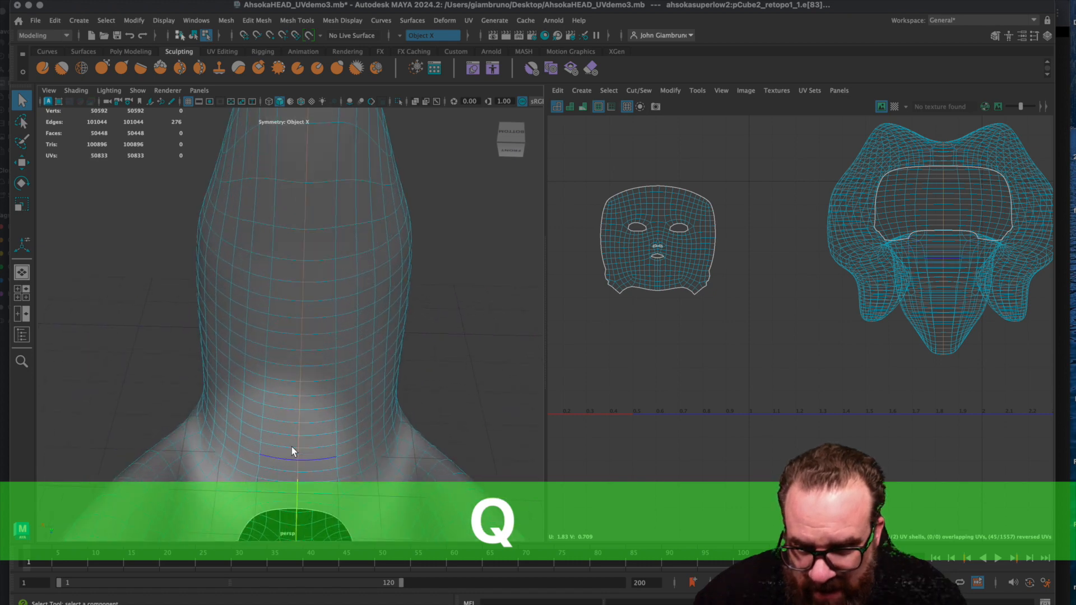
{"action": "left_click", "coordinate": [311, 279]}
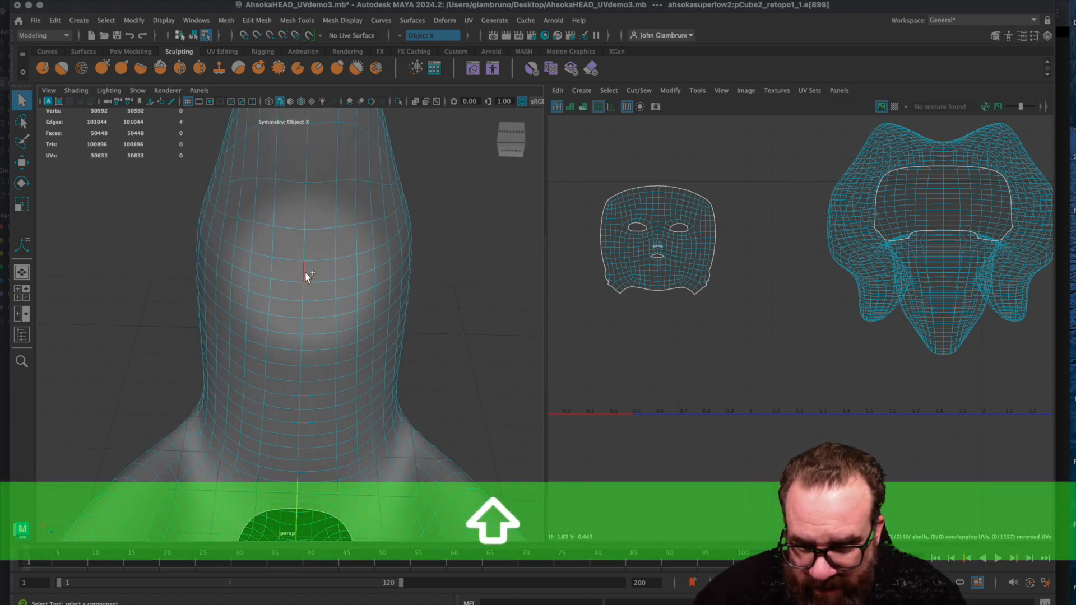
{"action": "scroll", "coordinate": [328, 403], "scroll_direction": "down", "scroll_amount": 4}
{"action": "left_click_drag", "start_coordinate": [329, 416], "coordinate": [307, 404], "text": "alt"}
{"action": "left_click_drag", "start_coordinate": [324, 283], "coordinate": [282, 324], "text": "alt"}
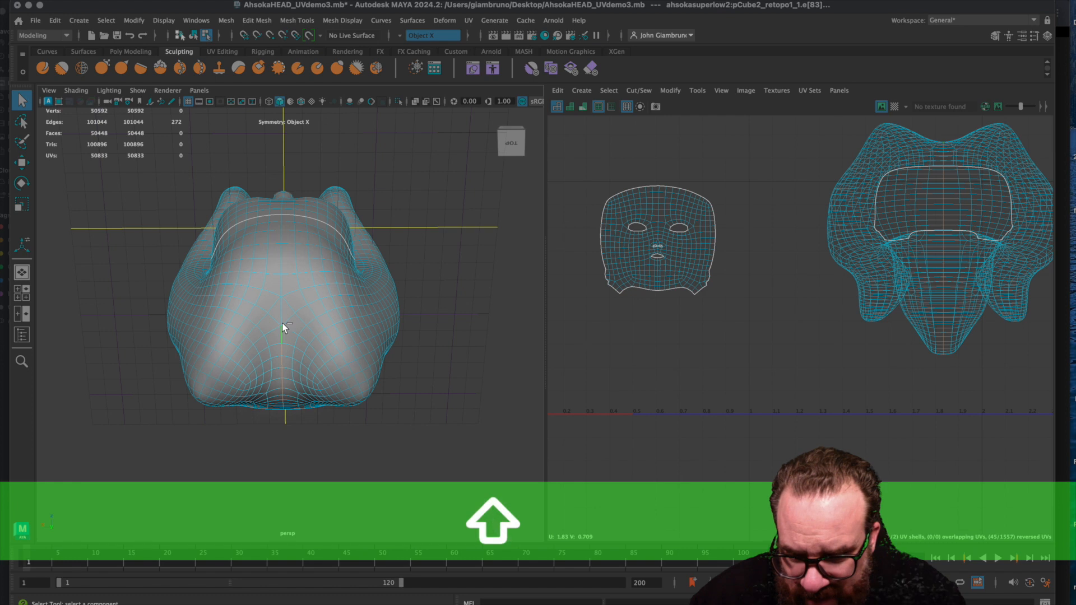
Step: Extend the centre edge selection across the top of the head to the forehead seam and cut the UVs along it
{"action": "left_click", "coordinate": [282, 313], "text": "shift"}
{"action": "left_click", "coordinate": [280, 302], "text": "shift"}
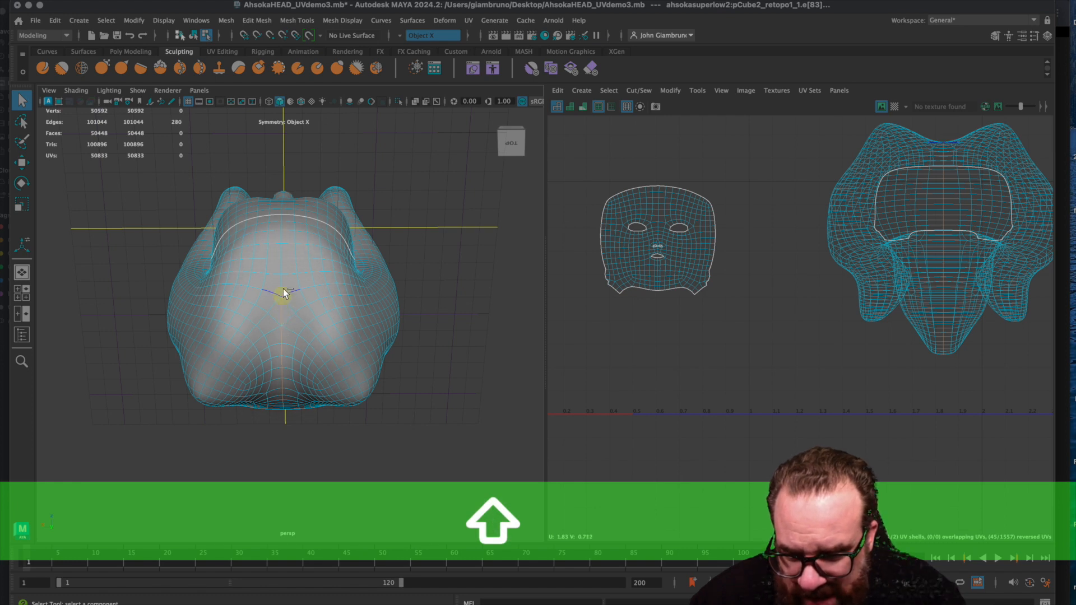
{"action": "left_click", "coordinate": [280, 274], "text": "shift"}
{"action": "left_click", "coordinate": [281, 250], "text": "shift"}
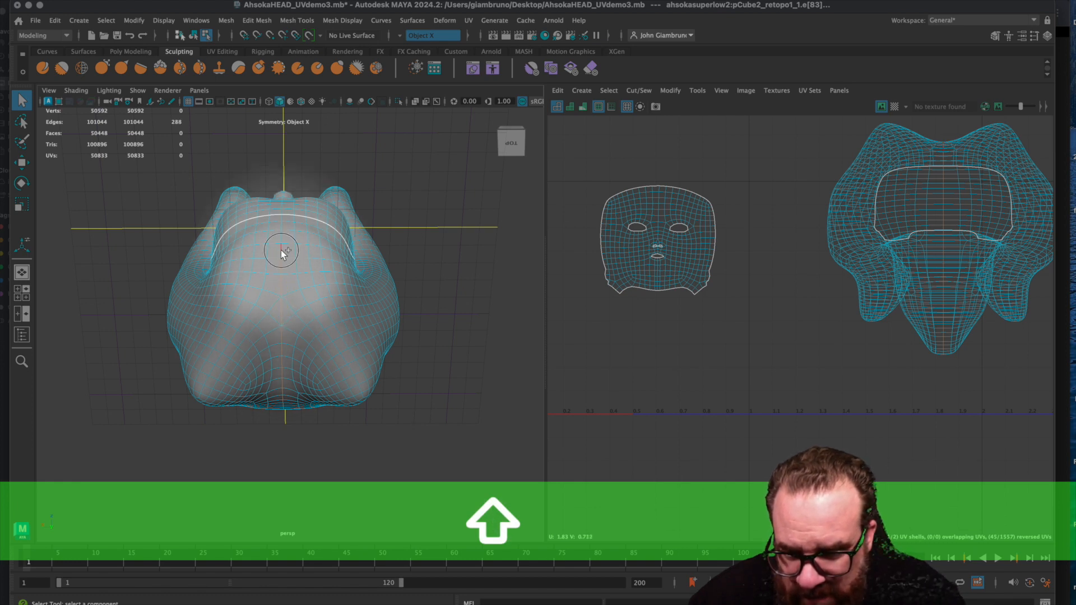
{"action": "left_click", "coordinate": [278, 237], "text": "shift"}
{"action": "left_click", "coordinate": [282, 227], "text": "shift"}
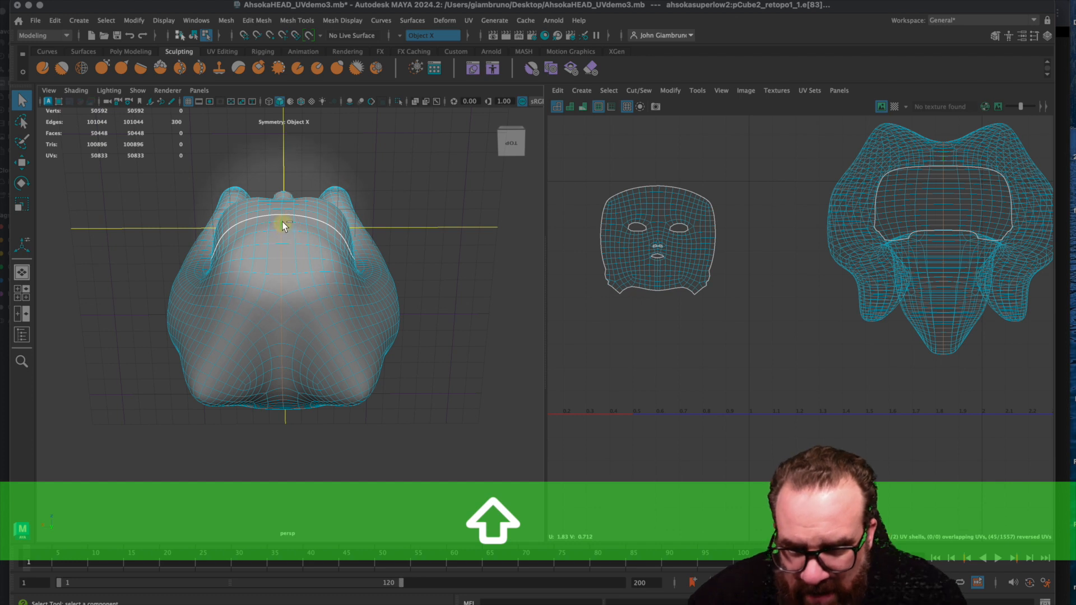
{"action": "left_click", "coordinate": [335, 364], "text": "shift"}
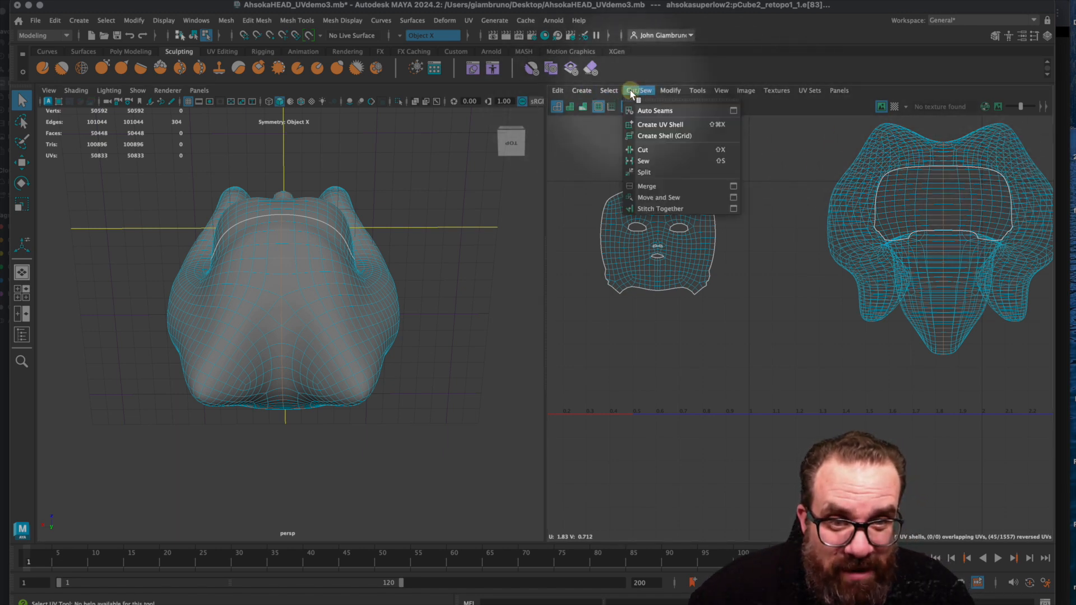
{"action": "left_click", "coordinate": [643, 150]}
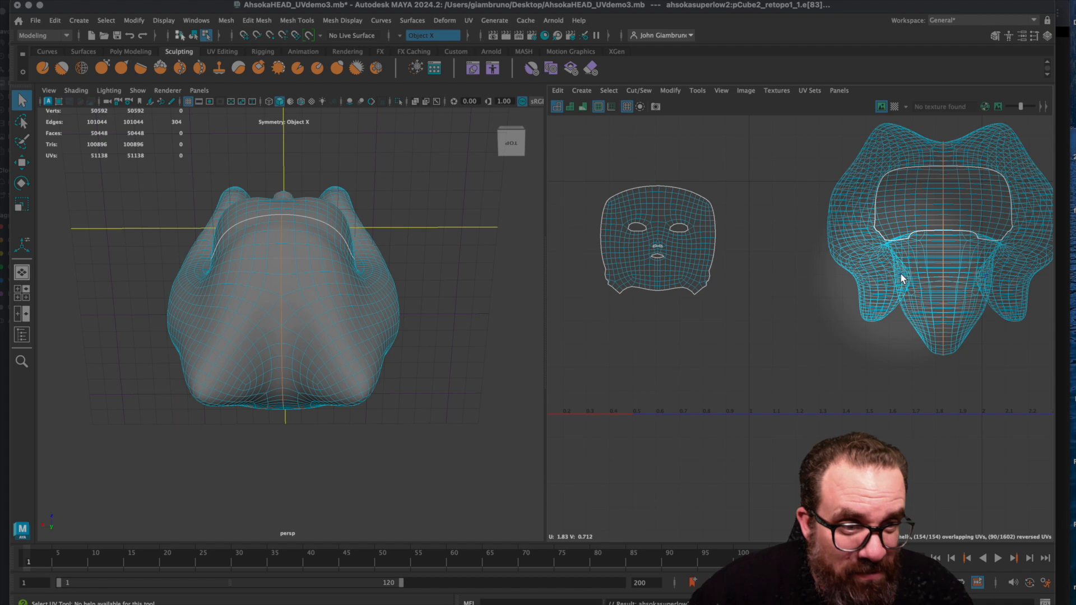
Step: Switch to UV shell selection, pick the cut head shells and turn modeling symmetry off
{"action": "scroll", "coordinate": [902, 278], "scroll_direction": "down", "scroll_amount": 3}
{"action": "right_click_drag", "start_coordinate": [898, 235], "coordinate": [840, 216]}
{"action": "left_click", "coordinate": [895, 234]}
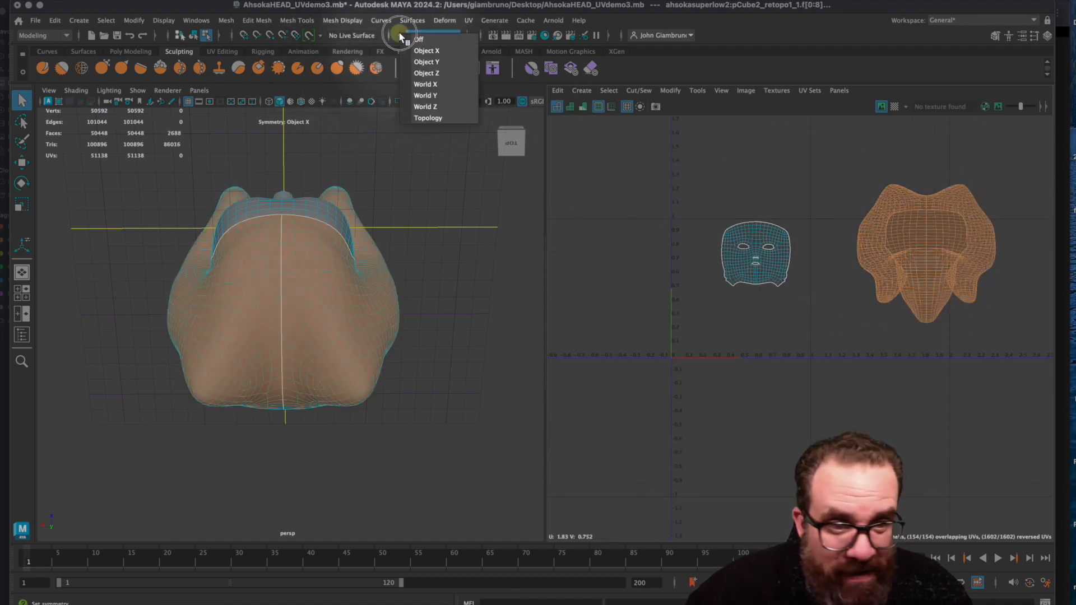
{"action": "left_click", "coordinate": [424, 38]}
{"action": "left_click", "coordinate": [882, 322]}
Step: Select both half-head UV shells and unfold them together
{"action": "left_click", "coordinate": [907, 264]}
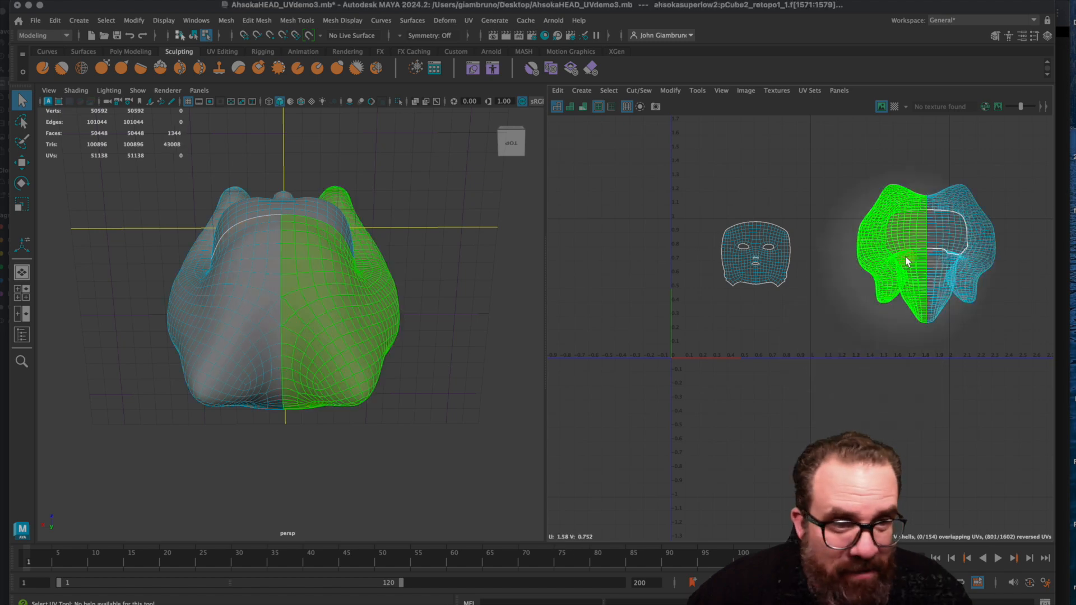
{"action": "left_click", "coordinate": [961, 211], "text": "shift"}
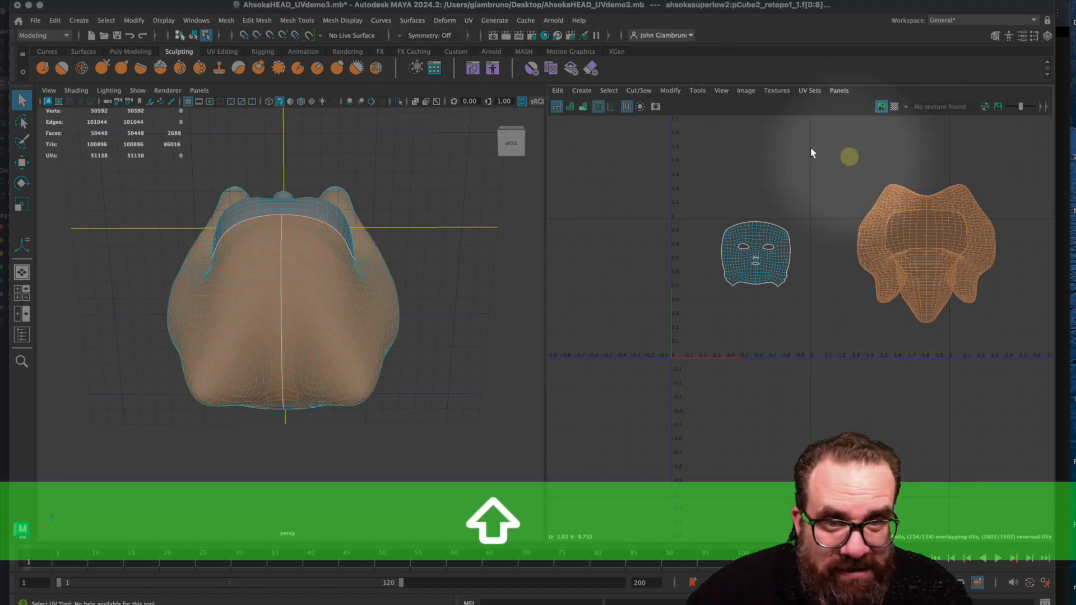
{"action": "mouse_move", "coordinate": [670, 90]}
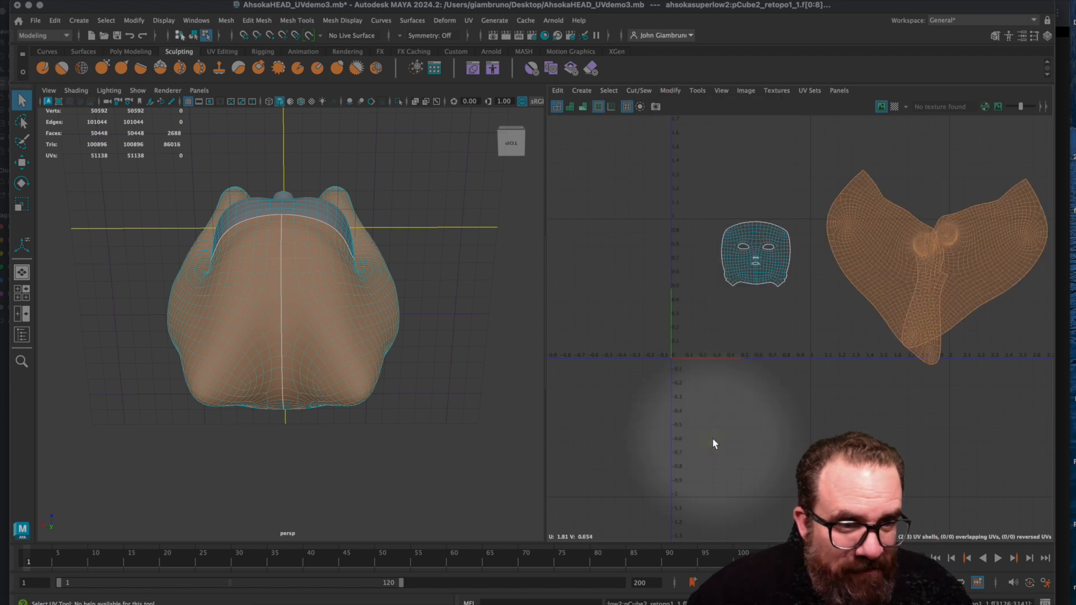
{"action": "left_click", "coordinate": [937, 422]}
Step: Flip the left of the two half-head UV shells horizontally about its pivot, with Cut UV Perimeter enabled
{"action": "left_click", "coordinate": [863, 261]}
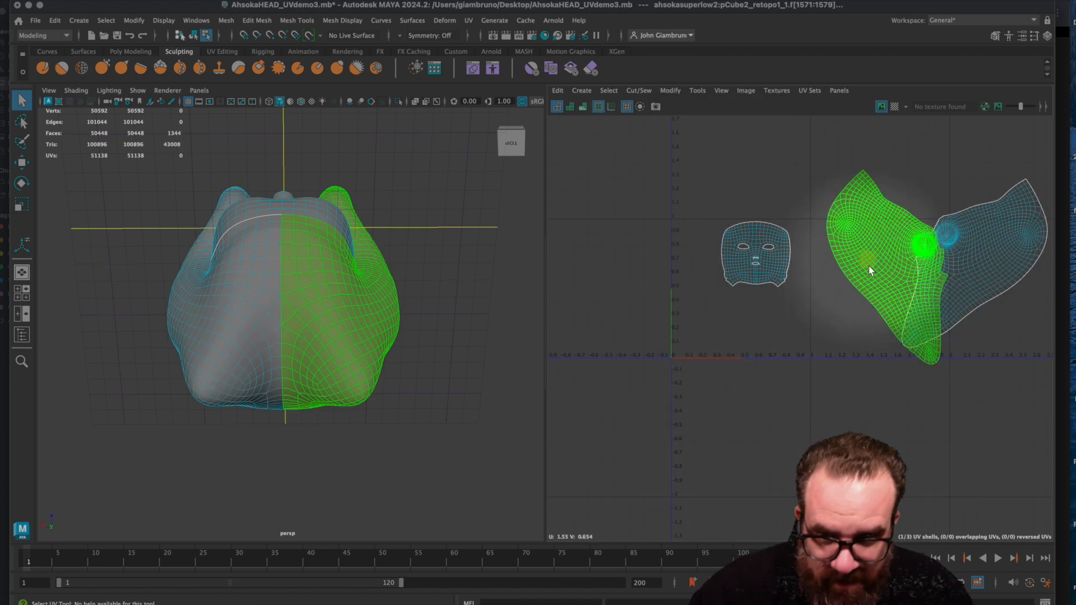
{"action": "key", "text": "w"}
{"action": "left_click_drag", "start_coordinate": [398, 408], "coordinate": [497, 377], "text": "alt"}
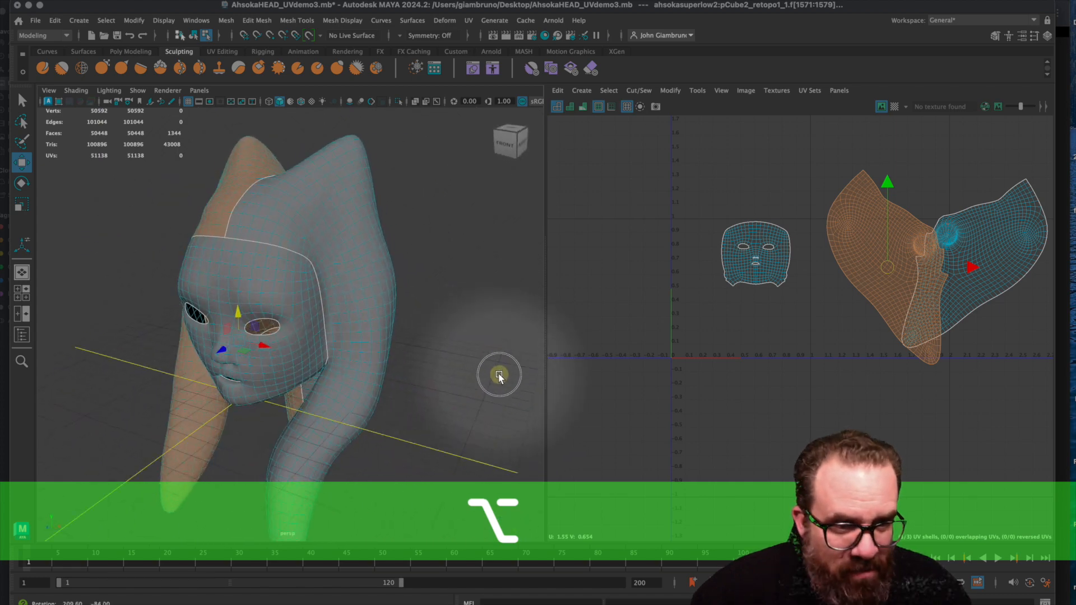
{"action": "left_click", "coordinate": [1016, 219]}
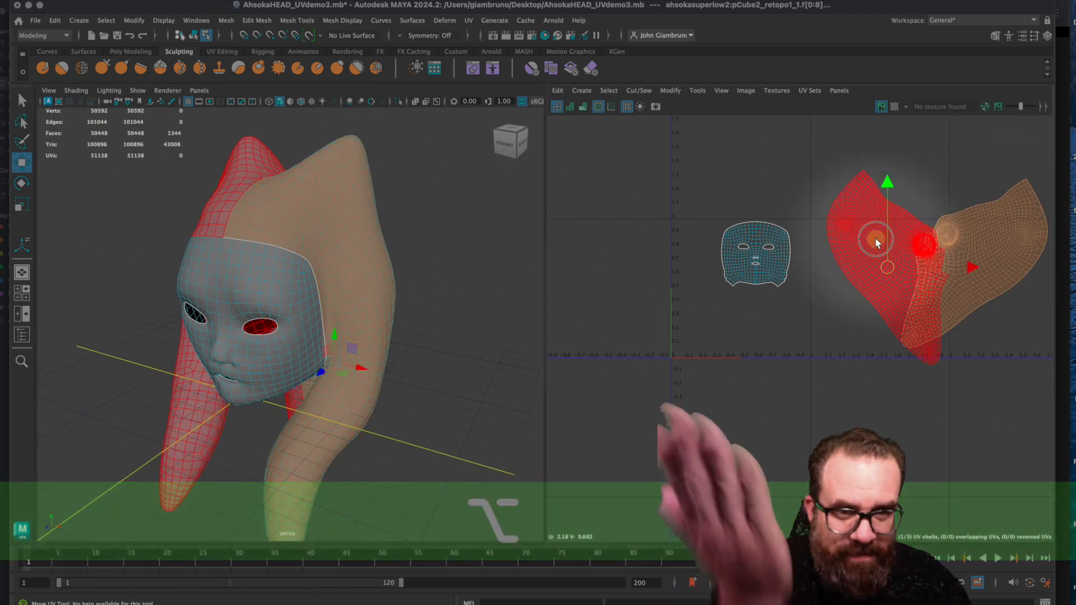
{"action": "left_click", "coordinate": [876, 237]}
{"action": "left_click", "coordinate": [668, 90]}
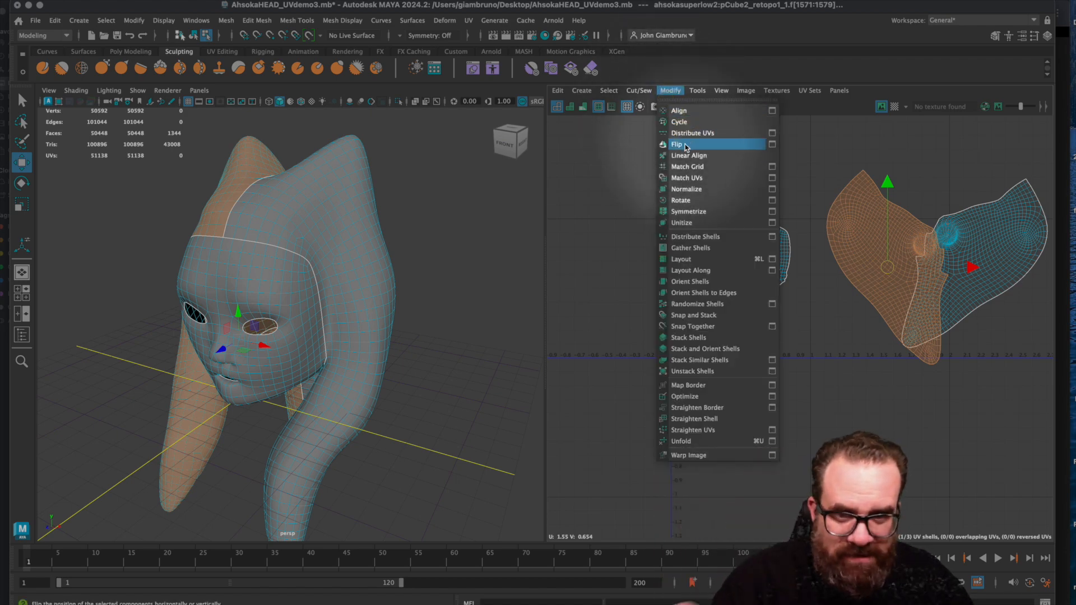
{"action": "left_click", "coordinate": [772, 144]}
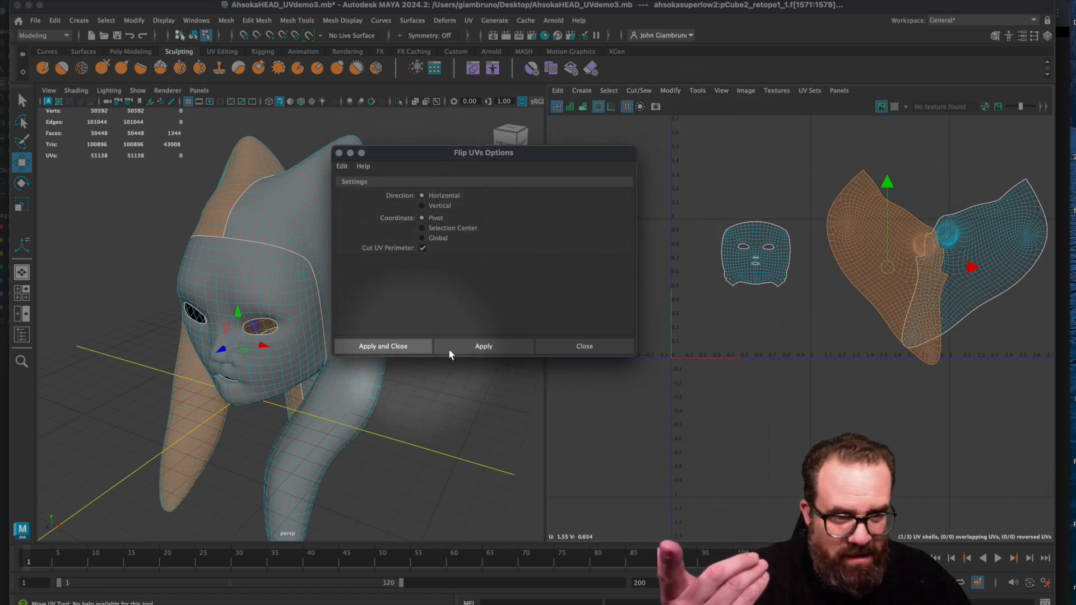
{"action": "left_click", "coordinate": [468, 348]}
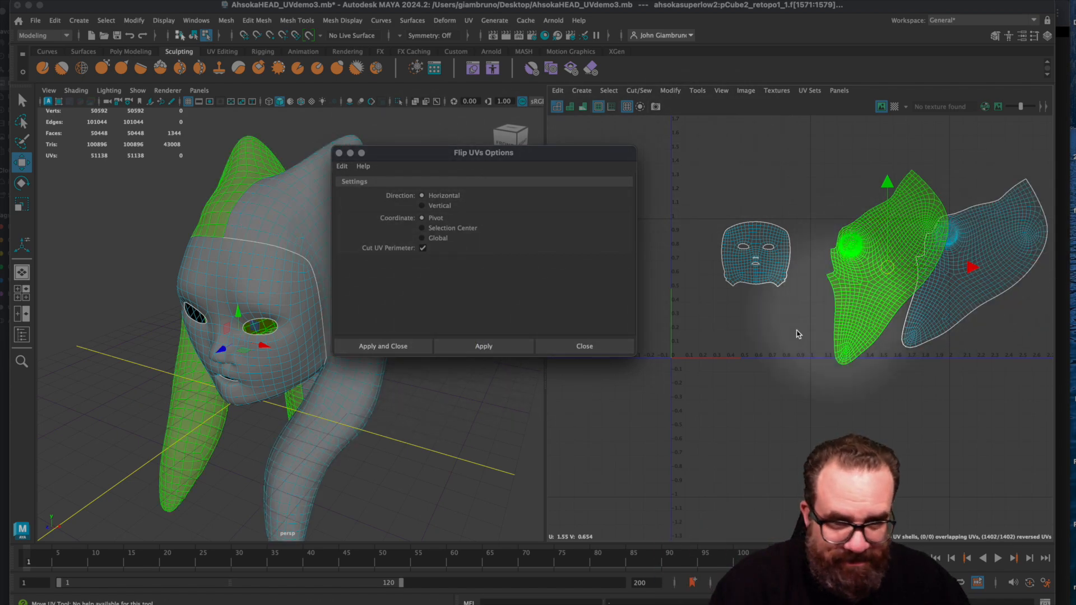
{"action": "left_click", "coordinate": [601, 347]}
Step: Move and rotate the flipped half-head shell so it stacks exactly over the other half-head shell
{"action": "left_click_drag", "start_coordinate": [883, 269], "coordinate": [978, 272]}
{"action": "key", "text": "e"}
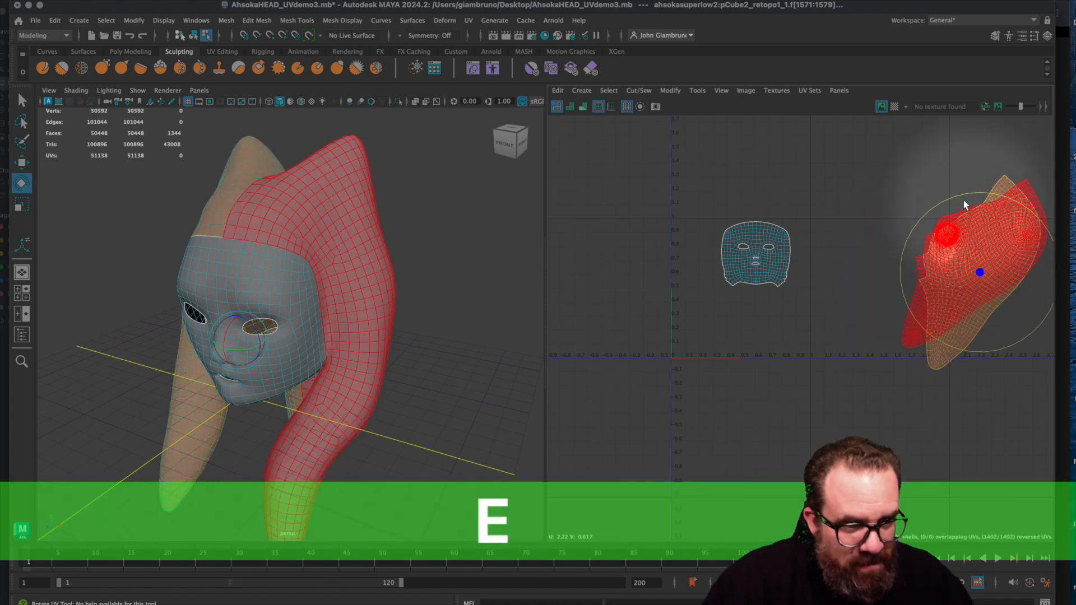
{"action": "left_click_drag", "start_coordinate": [963, 193], "coordinate": [985, 194]}
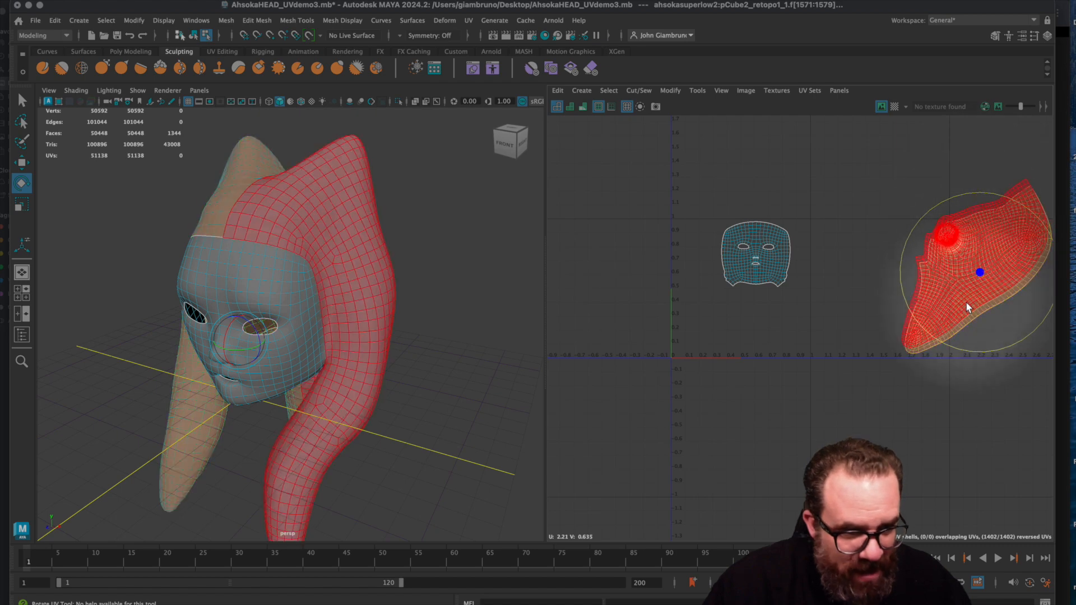
{"action": "key", "text": "w"}
{"action": "left_click_drag", "start_coordinate": [979, 276], "coordinate": [976, 272]}
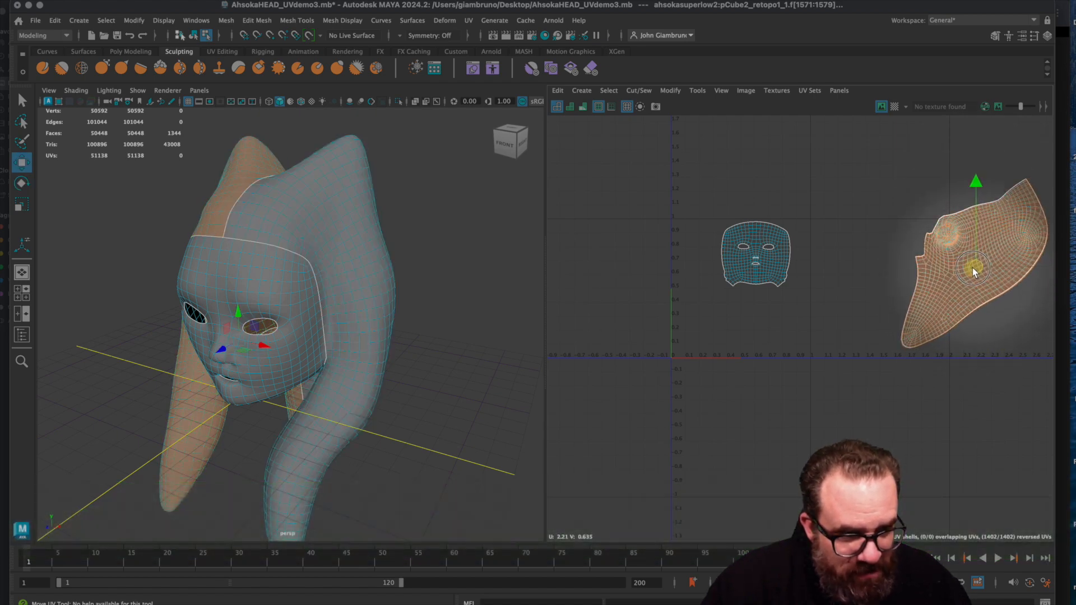
Step: Move the two stacked half-head shells together toward the 0–1 UV space and shift the face shell left within it
{"action": "left_click_drag", "start_coordinate": [897, 190], "coordinate": [963, 372]}
{"action": "left_click_drag", "start_coordinate": [925, 293], "coordinate": [778, 310]}
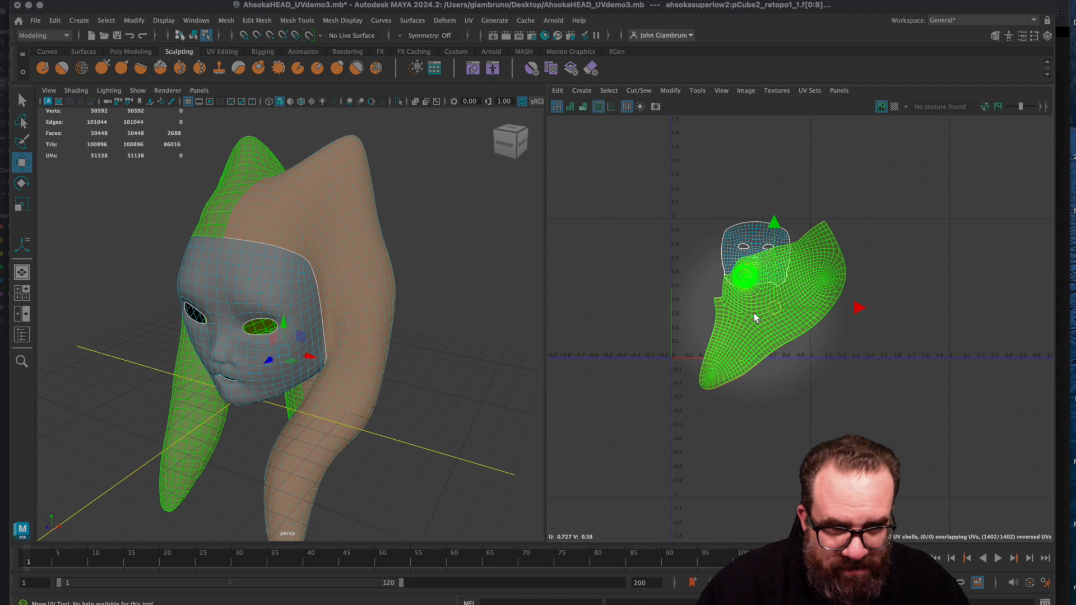
{"action": "left_click", "coordinate": [746, 241]}
{"action": "scroll", "coordinate": [763, 254], "scroll_direction": "up", "scroll_amount": 1}
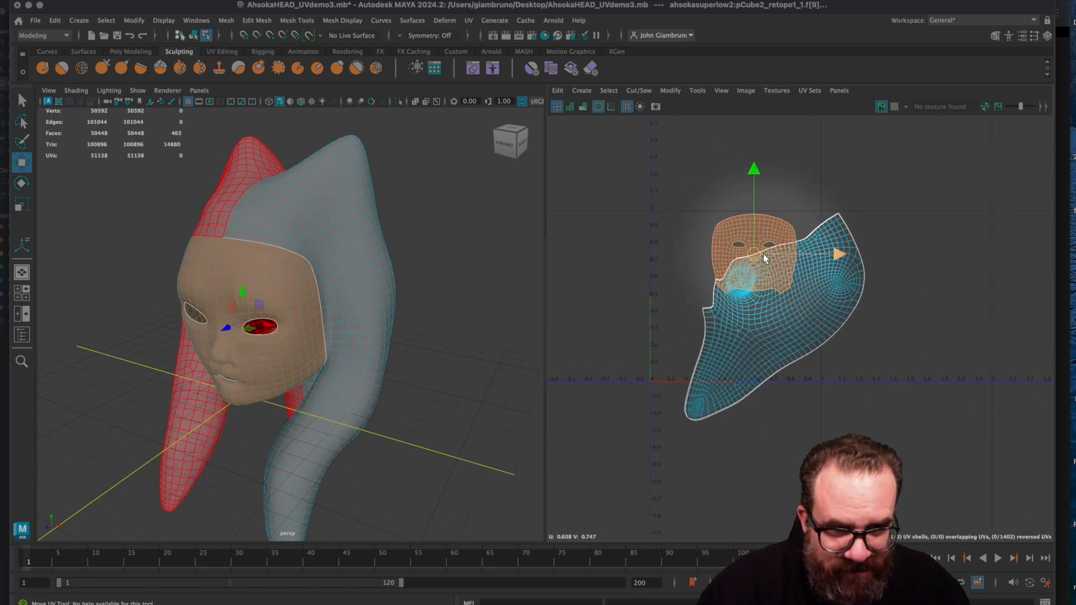
{"action": "scroll", "coordinate": [765, 261], "scroll_direction": "up", "scroll_amount": 3}
{"action": "mouse_move", "coordinate": [748, 251]}
{"action": "left_mouse_down"}
{"action": "mouse_move", "coordinate": [654, 254]}
{"action": "mouse_move", "coordinate": [668, 250]}
{"action": "left_mouse_up"}
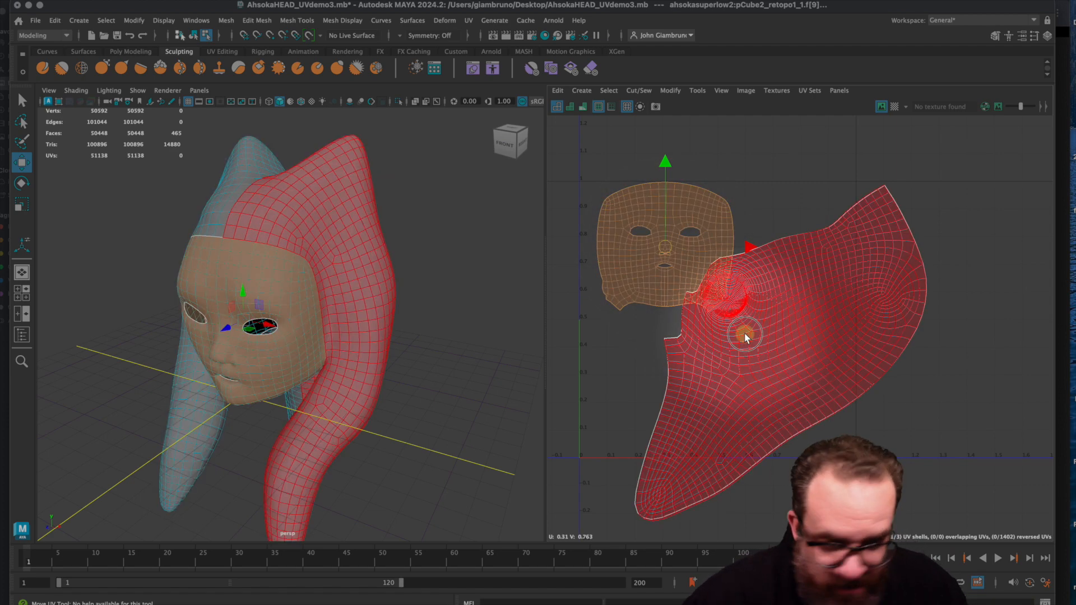
{"action": "left_click", "coordinate": [743, 327]}
{"action": "key", "text": "e"}
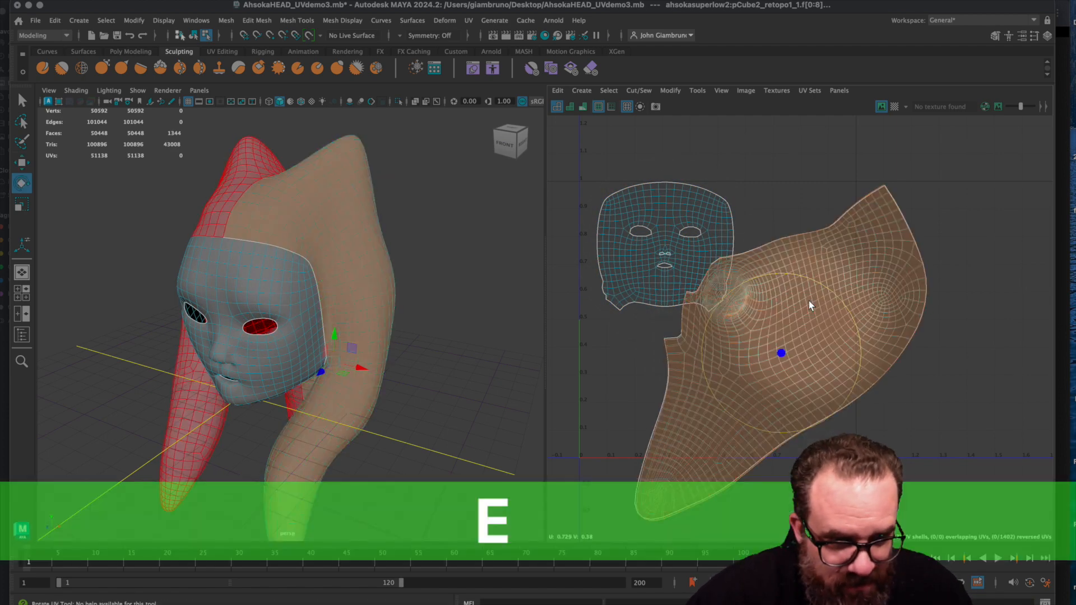
{"action": "left_click_drag", "start_coordinate": [812, 279], "coordinate": [833, 293]}
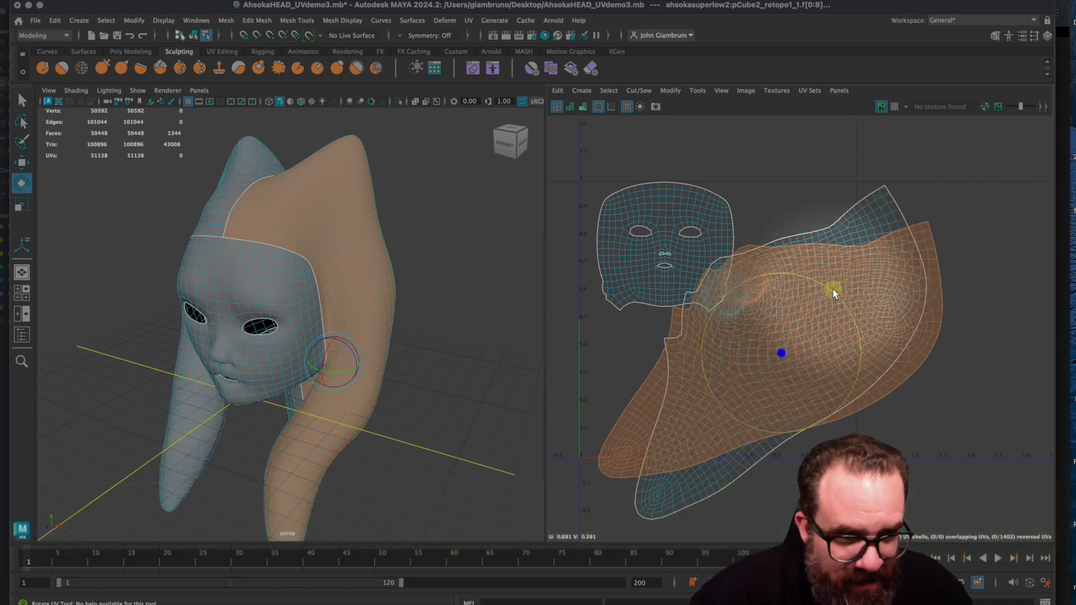
{"action": "key", "text": "super+z"}
Step: Select both stacked half-head shells, rotate them clockwise until they lie roughly horizontal, and scale them down together
{"action": "left_click_drag", "start_coordinate": [840, 164], "coordinate": [926, 272]}
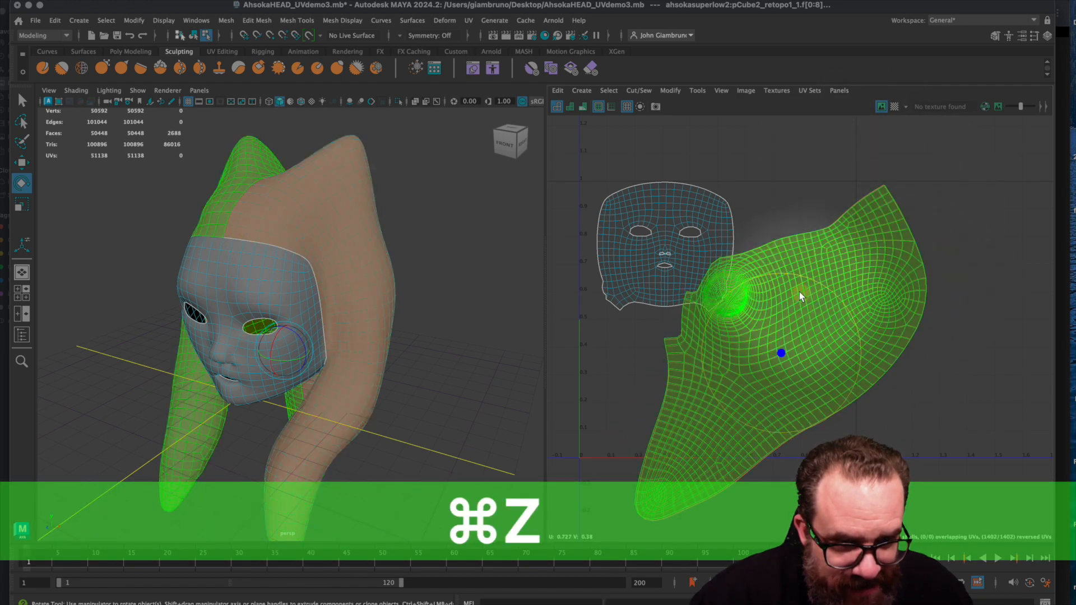
{"action": "left_click_drag", "start_coordinate": [805, 282], "coordinate": [839, 305]}
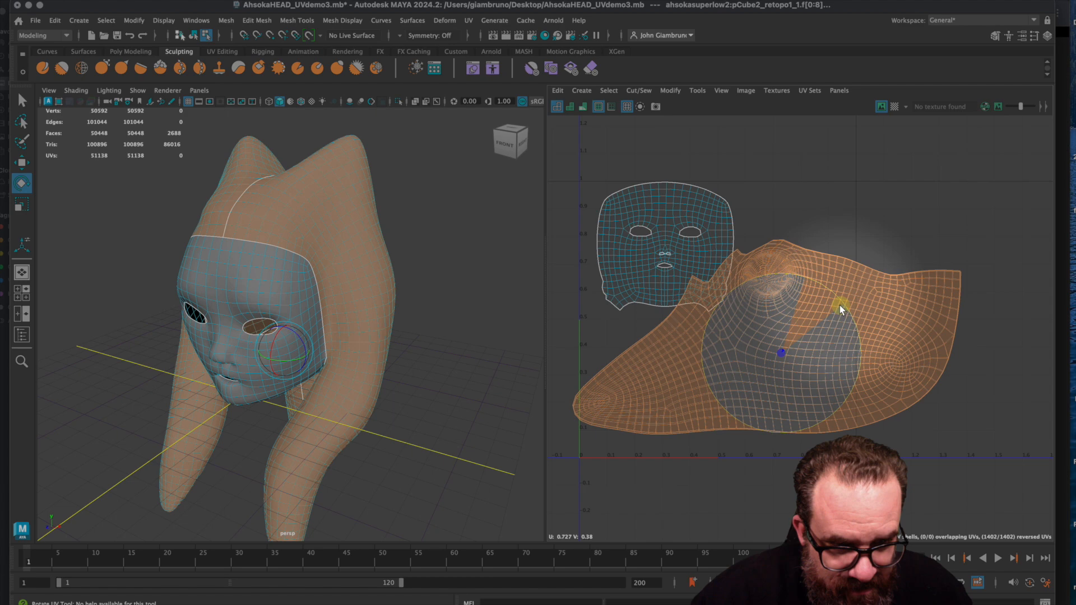
{"action": "key", "text": "r"}
{"action": "left_click_drag", "start_coordinate": [765, 340], "coordinate": [725, 392]}
Step: Move the stacked half-head shells below the face shell so they sit inside the lower half of the 0–1 UV space
{"action": "key", "text": "w"}
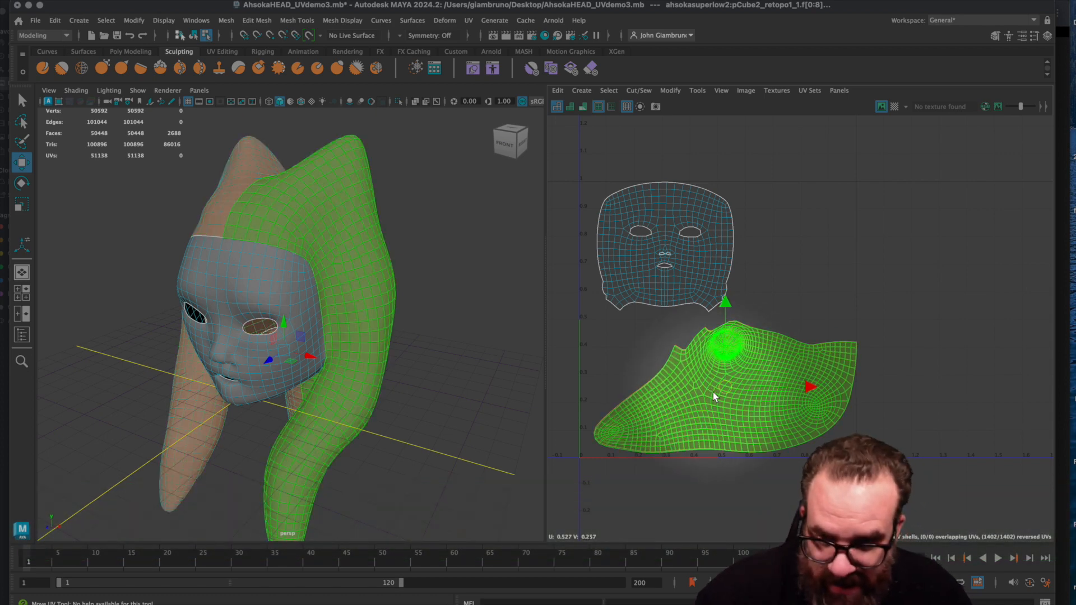
{"action": "mouse_move", "coordinate": [364, 271]}
{"action": "left_mouse_down", "text": "alt"}
{"action": "mouse_move", "coordinate": [301, 269]}
{"action": "mouse_move", "coordinate": [359, 275]}
{"action": "left_mouse_up", "text": "alt"}
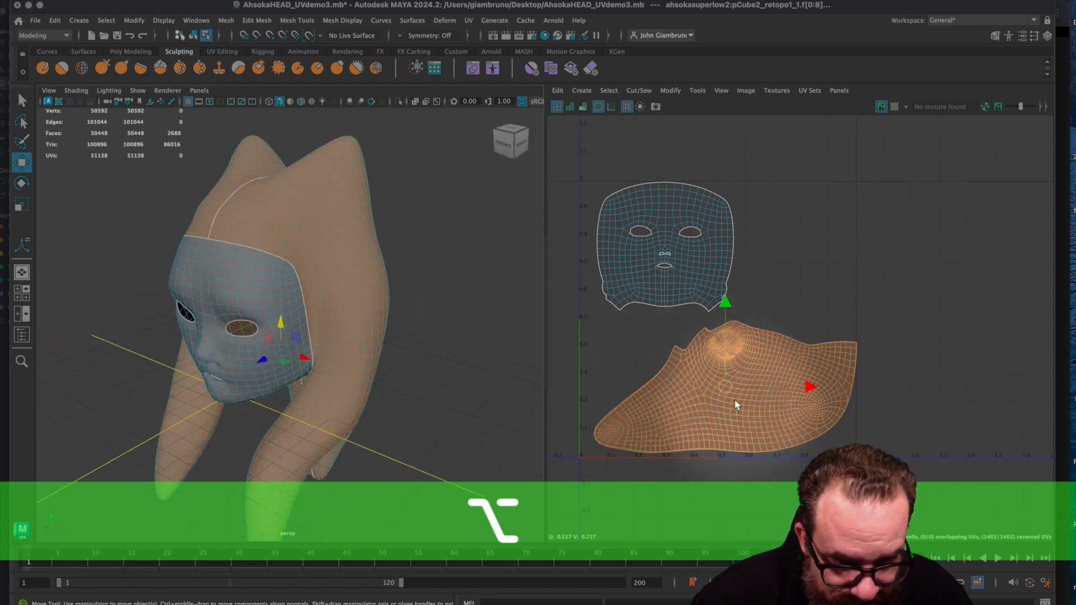
{"action": "left_click_drag", "start_coordinate": [727, 389], "coordinate": [716, 388]}
{"action": "left_click", "coordinate": [894, 397]}
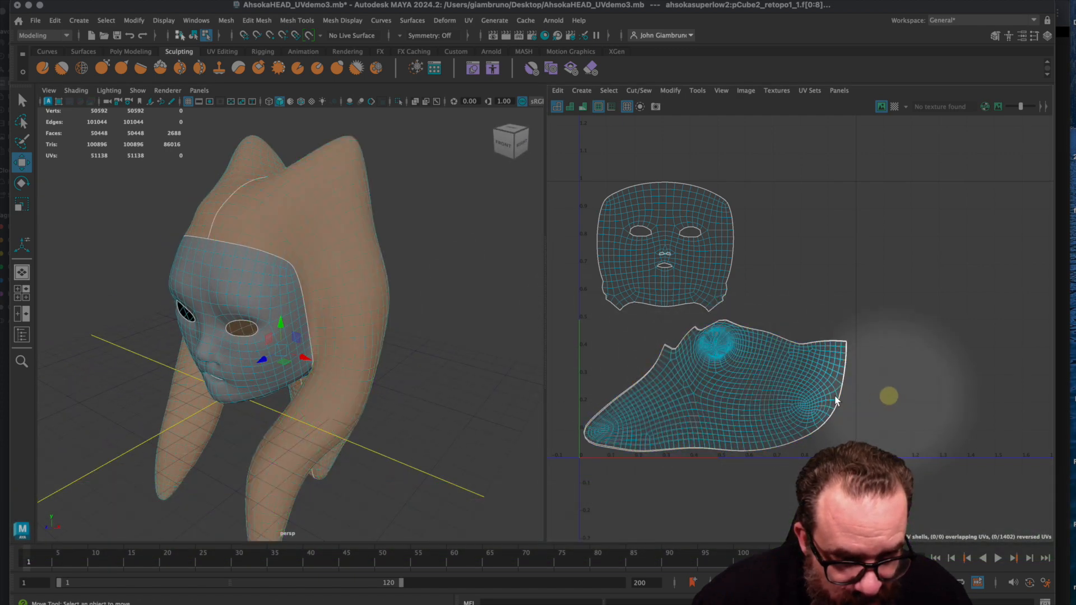
{"action": "left_click", "coordinate": [722, 419]}
{"action": "left_click_drag", "start_coordinate": [715, 384], "coordinate": [714, 383]}
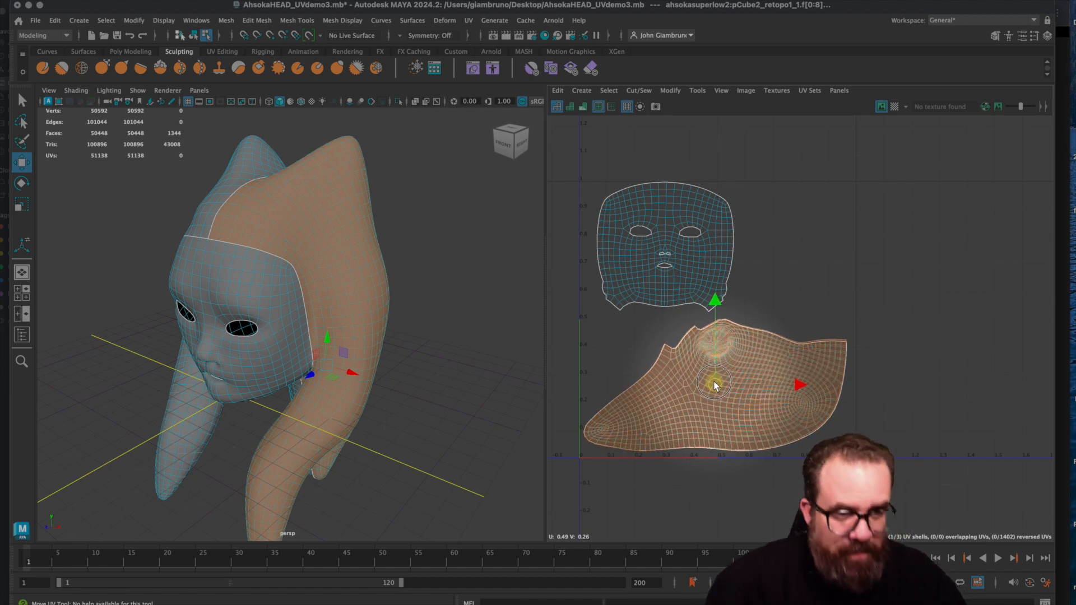
{"action": "left_click", "coordinate": [815, 292]}
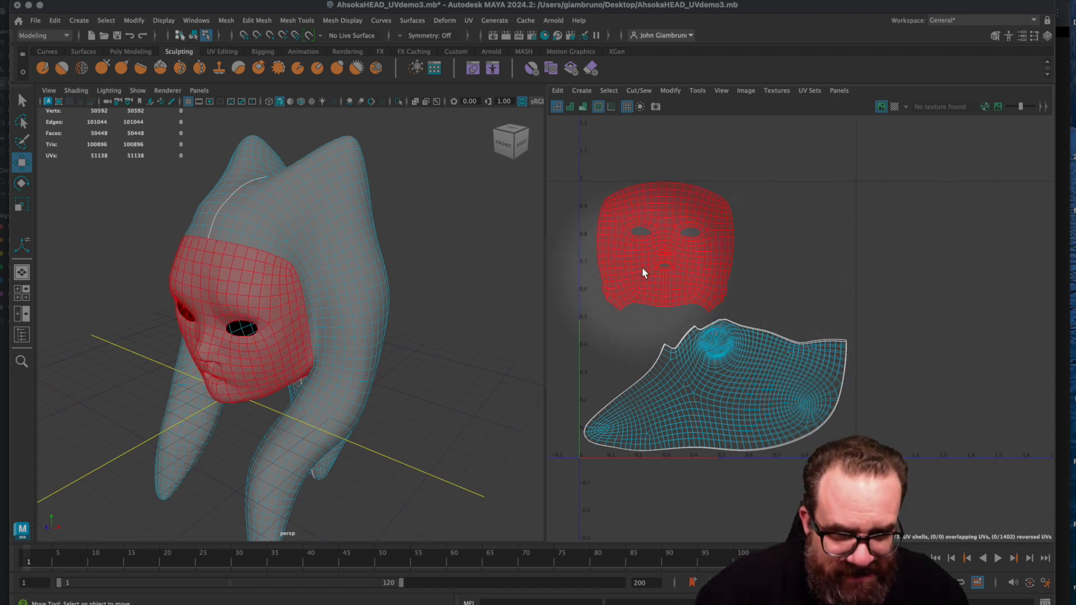
Step: Move the face shell to the right within the 0–1 UV space, above the wide end of the stacked half-head shells
{"action": "left_click", "coordinate": [664, 247]}
{"action": "left_click_drag", "start_coordinate": [672, 254], "coordinate": [771, 258]}
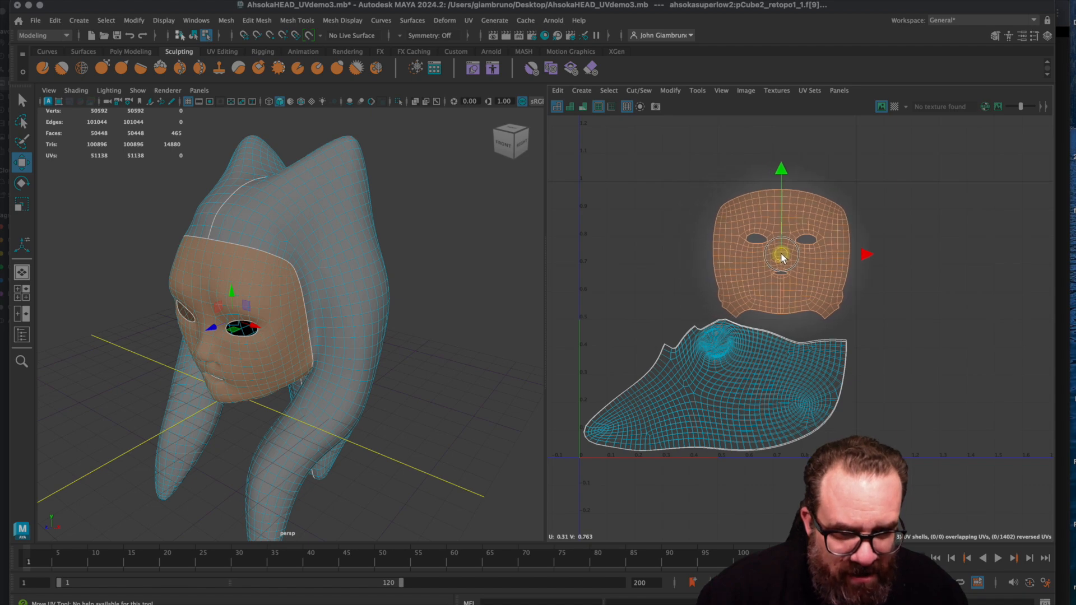
Step: Select both stacked half-head shells, rotate them slightly clockwise, and scale them down to fit within the 0–1 UV space
{"action": "left_click", "coordinate": [709, 347]}
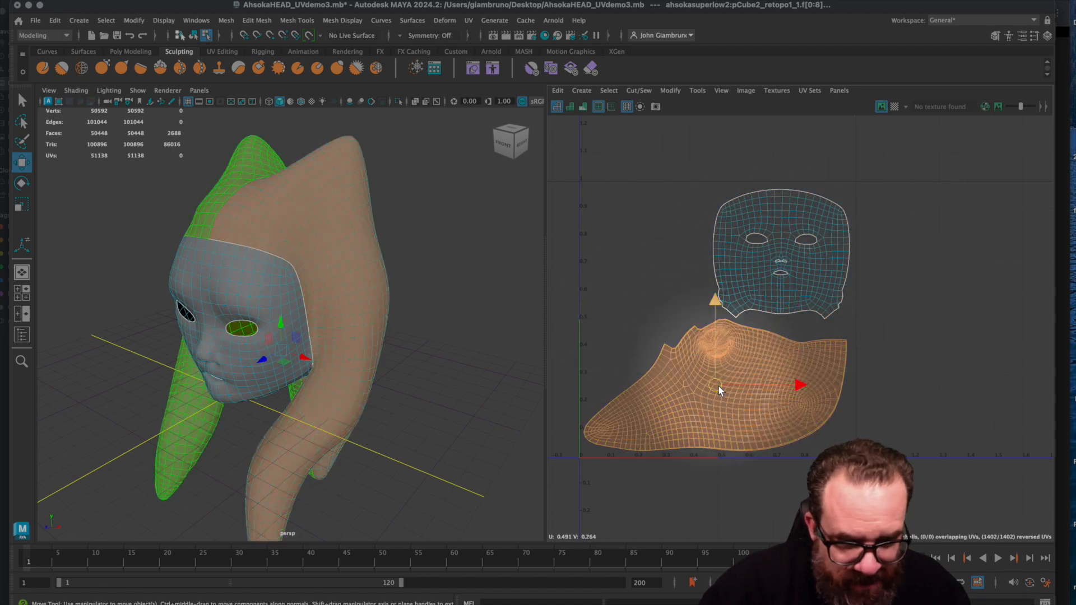
{"action": "key", "text": "e"}
{"action": "left_click_drag", "start_coordinate": [700, 303], "coordinate": [713, 304]}
{"action": "left_click", "coordinate": [697, 360]}
{"action": "left_click_drag", "start_coordinate": [653, 327], "coordinate": [688, 365]}
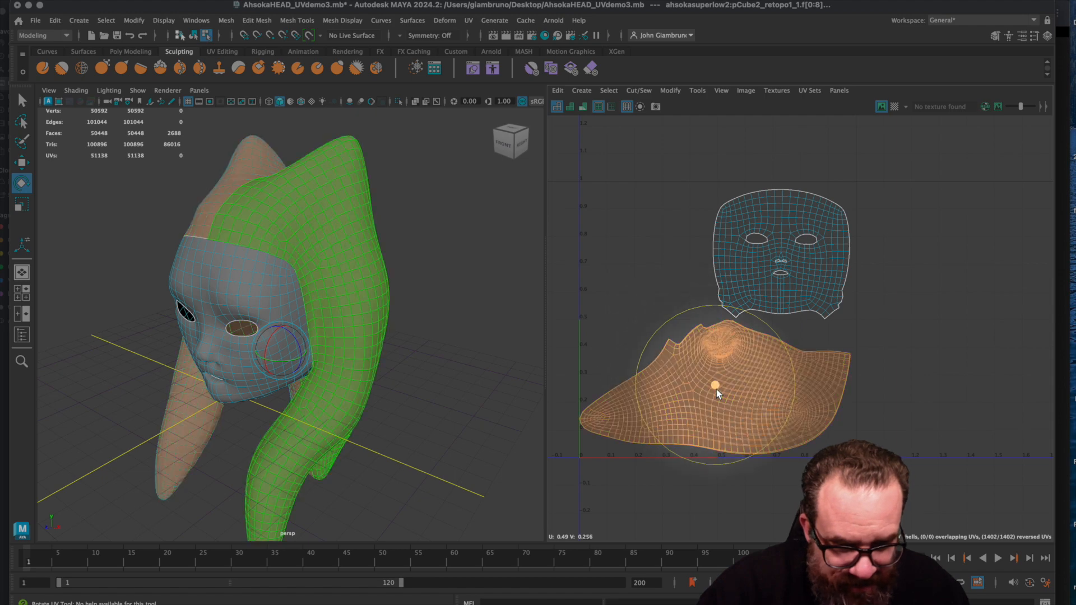
{"action": "key", "text": "r"}
{"action": "left_click_drag", "start_coordinate": [715, 391], "coordinate": [714, 392]}
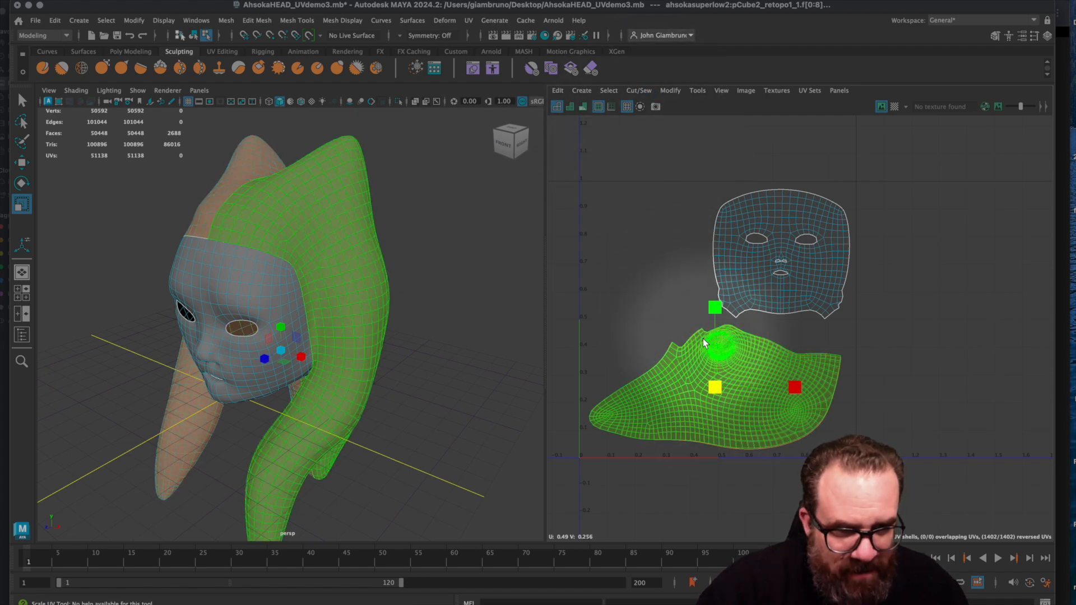
{"action": "key", "text": "e"}
{"action": "left_click_drag", "start_coordinate": [763, 325], "coordinate": [610, 318]}
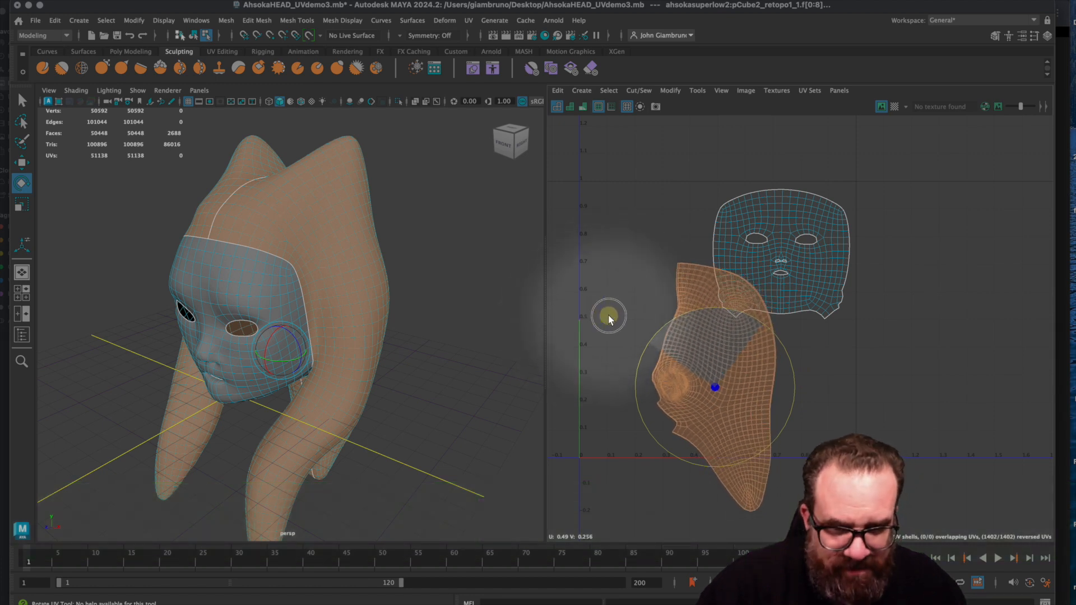
{"action": "key", "text": "super+z"}
{"action": "left_click", "coordinate": [626, 283], "text": "super"}
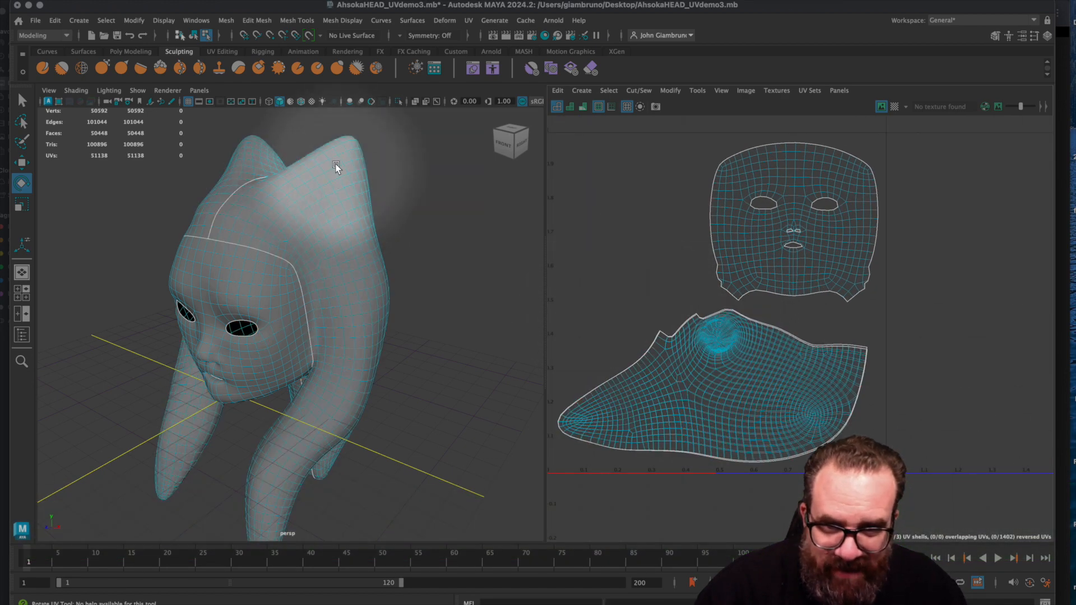
Step: Switch the head mesh to edge selection in the 3D view
{"action": "right_click", "coordinate": [336, 166]}
{"action": "right_click_drag", "start_coordinate": [339, 173], "coordinate": [337, 189]}
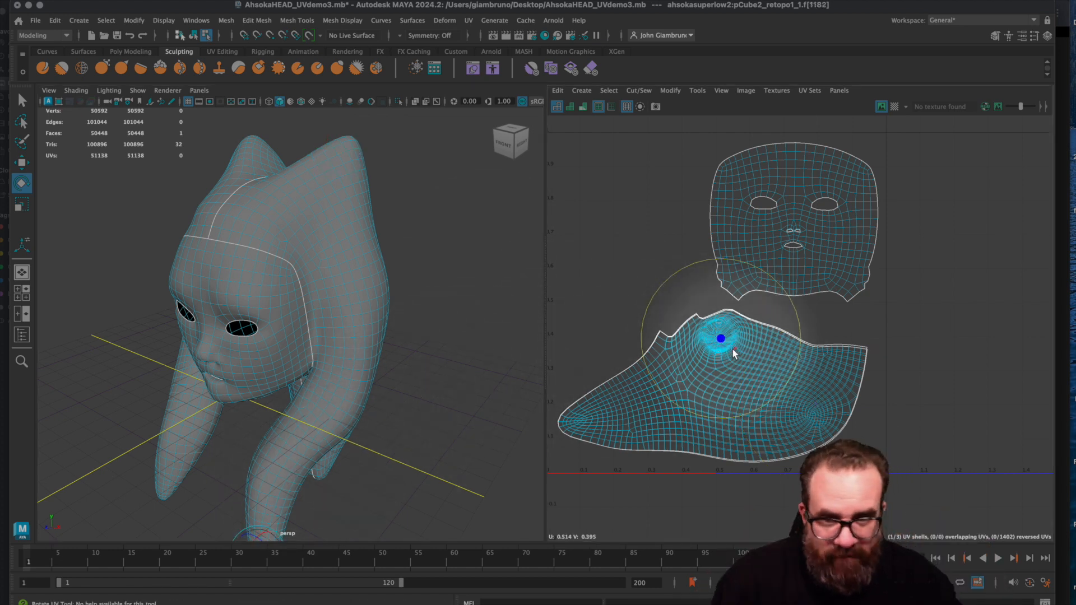
{"action": "right_click_drag", "start_coordinate": [344, 277], "coordinate": [345, 250]}
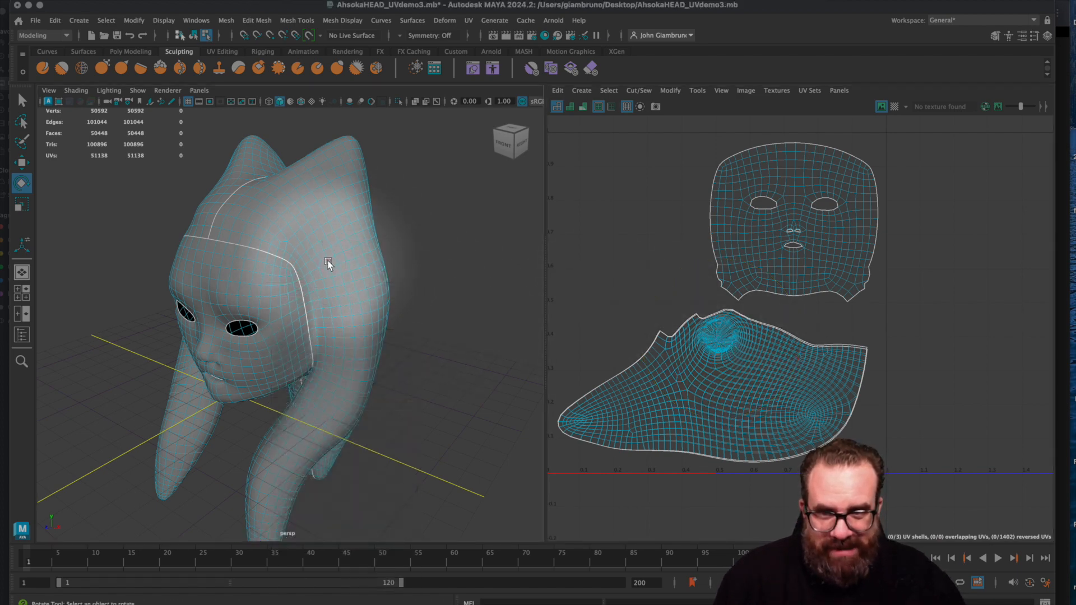
Step: Try to select an edge loop on the side of the head, beside the face seam, in the 3D view
{"action": "scroll", "coordinate": [329, 263], "scroll_direction": "up", "scroll_amount": 6}
{"action": "scroll", "coordinate": [362, 246], "scroll_direction": "down", "scroll_amount": 2}
{"action": "left_click", "coordinate": [348, 207]}
{"action": "key", "text": "q"}
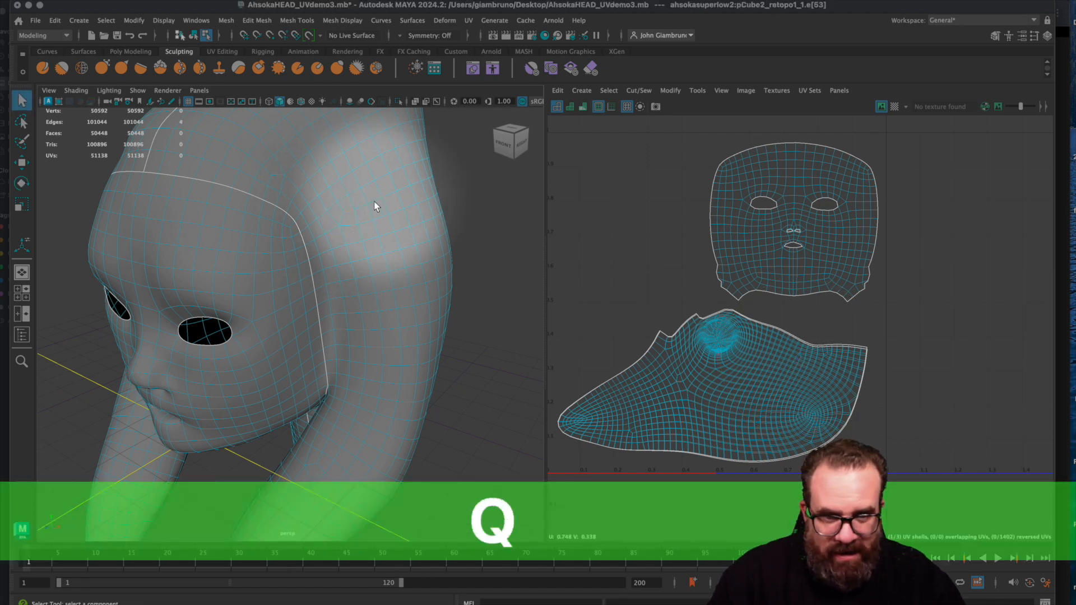
{"action": "left_click", "coordinate": [365, 204], "text": "shift"}
{"action": "double_click", "coordinate": [381, 200], "text": "shift"}
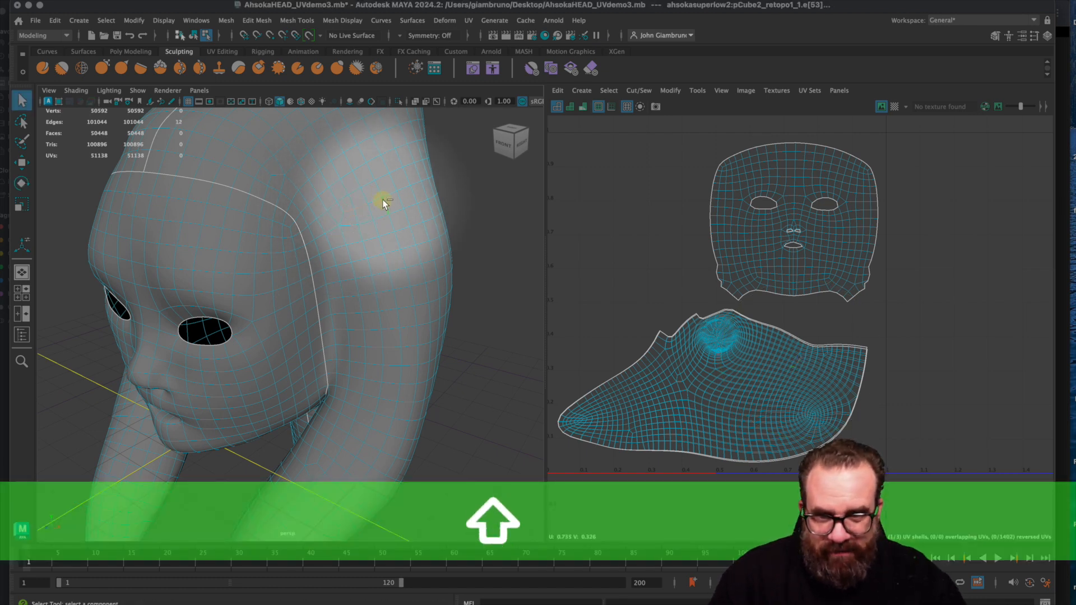
{"action": "double_click", "coordinate": [376, 228], "text": "shift"}
{"action": "left_click", "coordinate": [386, 194], "text": "shift"}
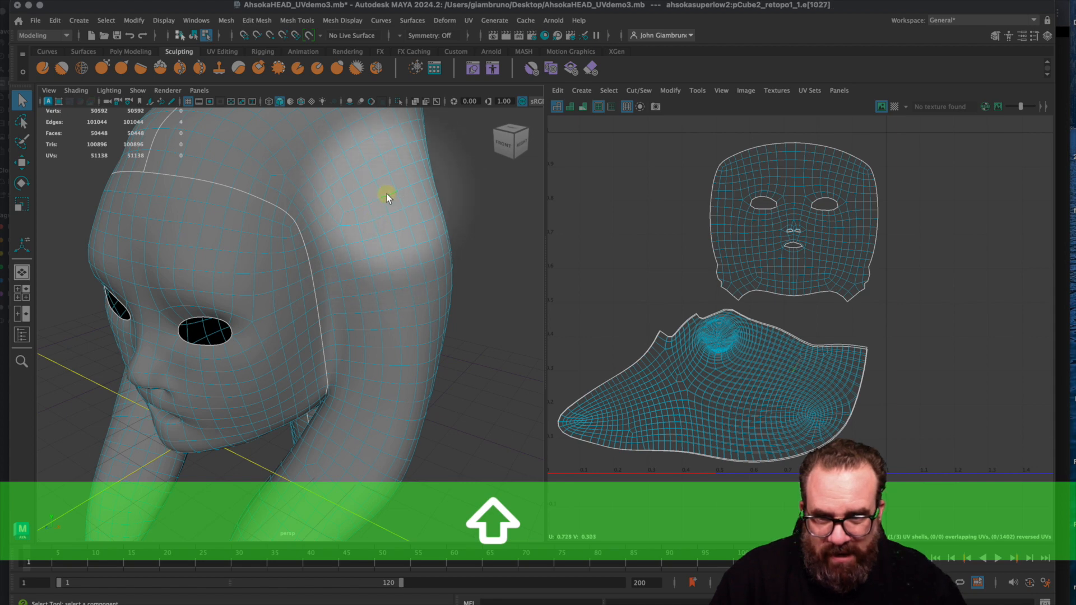
{"action": "left_click", "coordinate": [343, 221]}
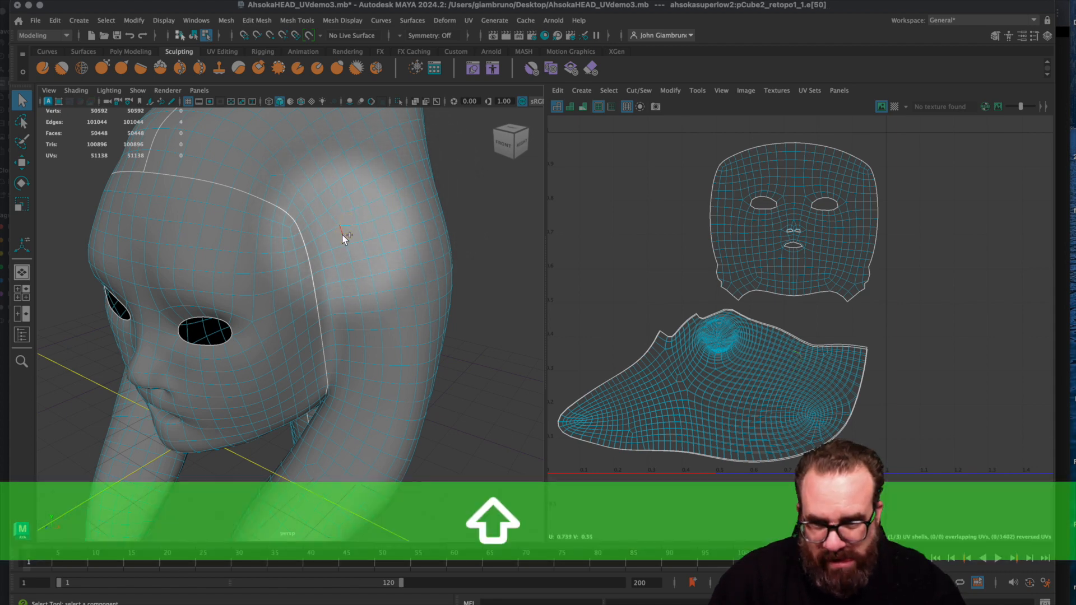
{"action": "double_click", "coordinate": [344, 235], "text": "shift"}
{"action": "mouse_move", "coordinate": [343, 237]}
{"action": "left_mouse_down", "text": "alt"}
{"action": "mouse_move", "coordinate": [372, 264]}
{"action": "mouse_move", "coordinate": [368, 323]}
{"action": "mouse_move", "coordinate": [378, 328]}
{"action": "mouse_move", "coordinate": [305, 296]}
{"action": "mouse_move", "coordinate": [319, 277]}
{"action": "mouse_move", "coordinate": [274, 312]}
{"action": "mouse_move", "coordinate": [263, 289]}
{"action": "left_mouse_up", "text": "alt"}
{"action": "scroll", "coordinate": [409, 318], "scroll_direction": "down", "scroll_amount": 5, "text": "alt"}
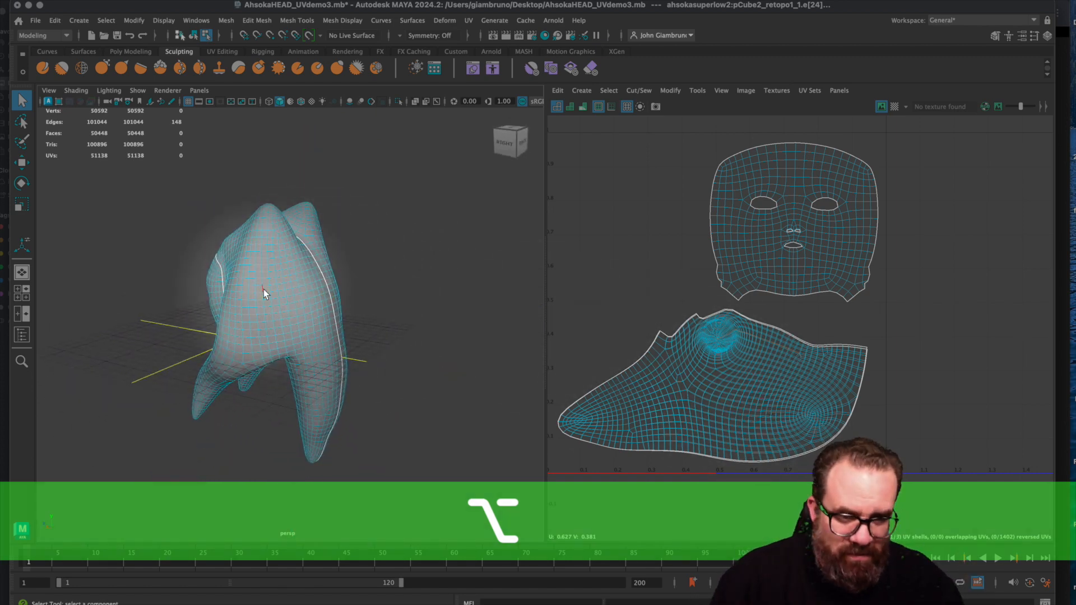
Step: Select the edges encircling the dense round front-tail area in the UV layout and cut the UVs along them
{"action": "scroll", "coordinate": [757, 410], "scroll_direction": "up", "scroll_amount": 4}
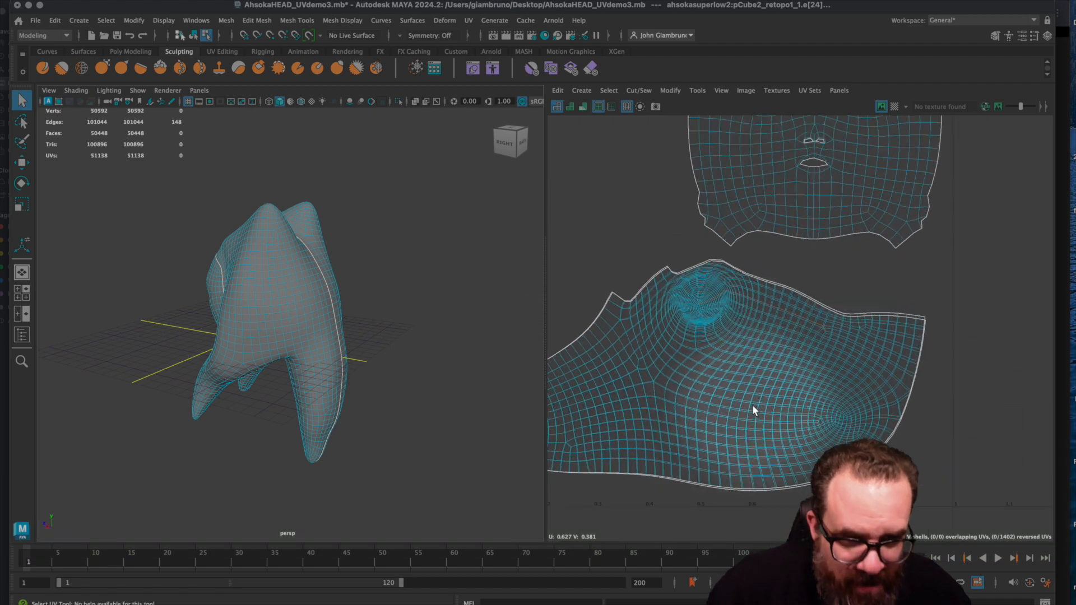
{"action": "scroll", "coordinate": [673, 365], "scroll_direction": "up", "scroll_amount": 3}
{"action": "double_click", "coordinate": [690, 301]}
{"action": "left_click_drag", "start_coordinate": [393, 361], "coordinate": [367, 365], "text": "alt"}
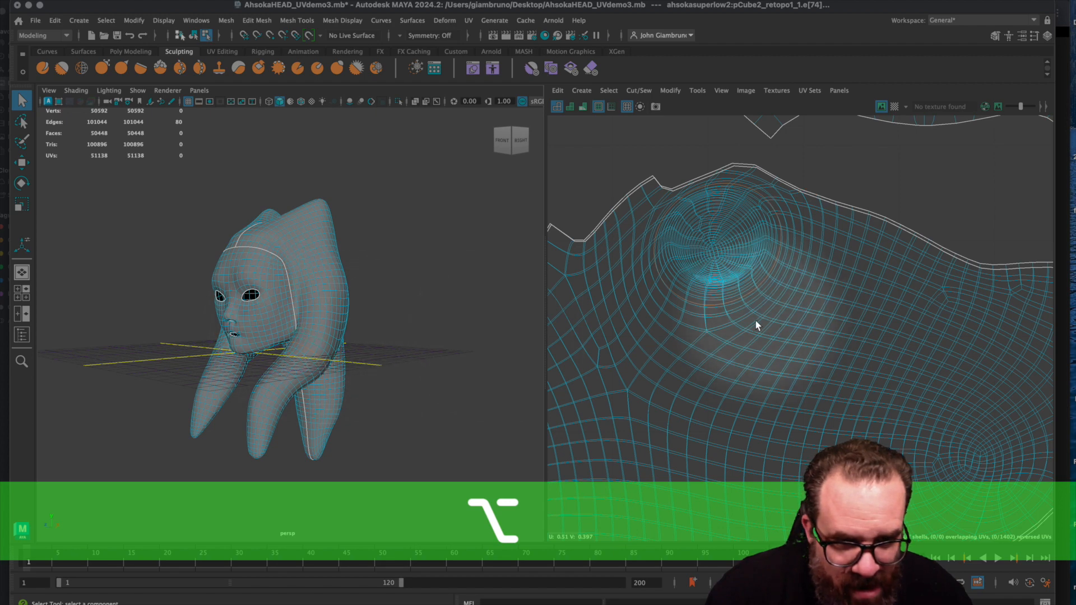
{"action": "double_click", "coordinate": [720, 325], "text": "shift"}
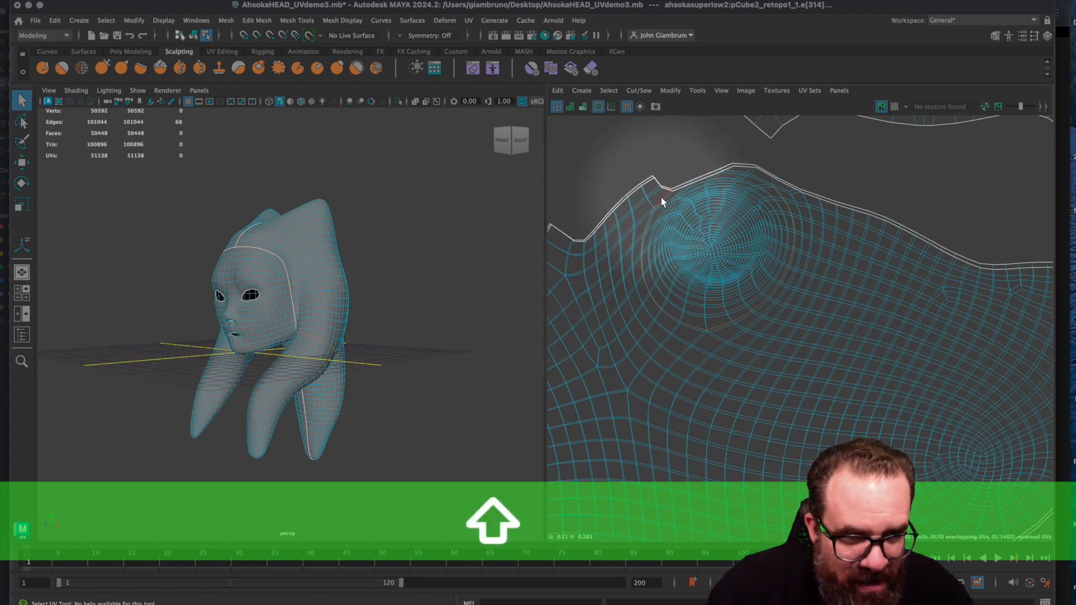
{"action": "left_click", "coordinate": [774, 179], "text": "shift"}
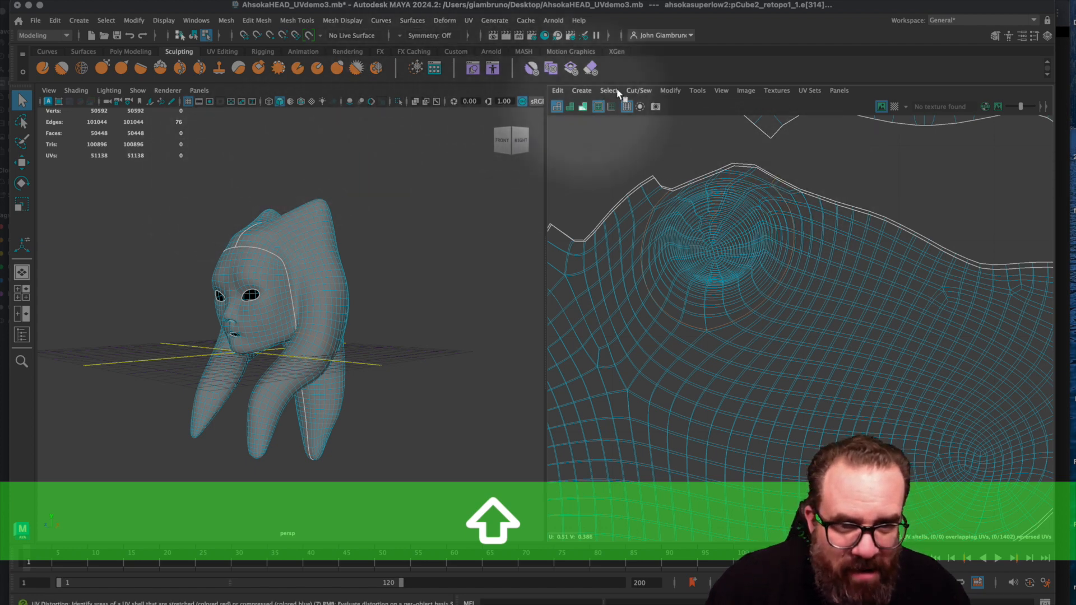
{"action": "left_click", "coordinate": [638, 90]}
{"action": "left_click", "coordinate": [643, 149]}
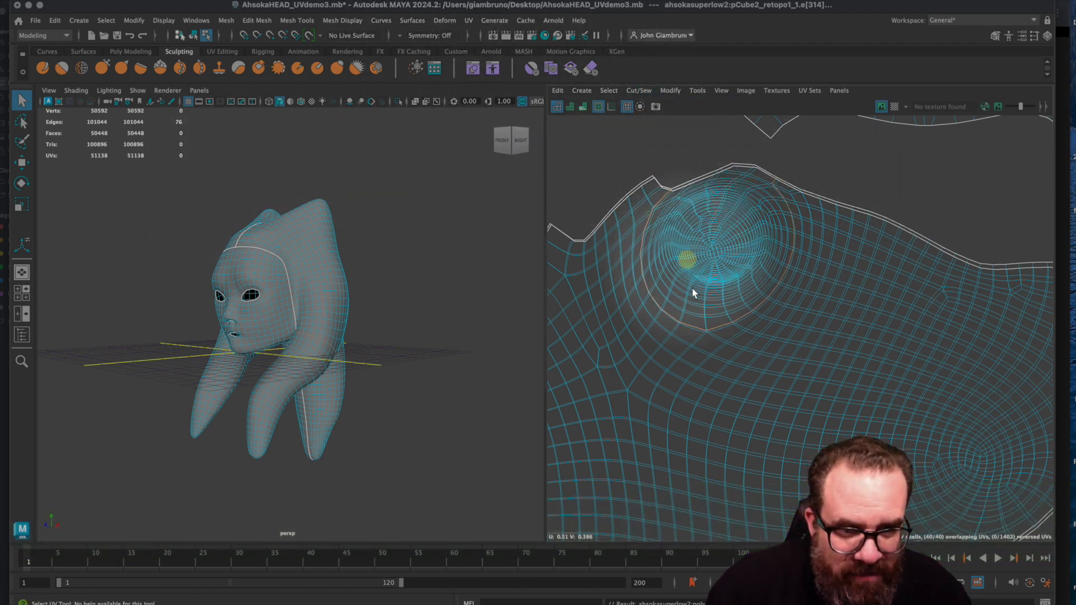
Step: Select the round front-tail shell that was cut off, move it clear of the half-head shell, and unfold it
{"action": "right_click", "coordinate": [694, 293]}
{"action": "left_click", "coordinate": [646, 277]}
{"action": "left_click", "coordinate": [712, 277]}
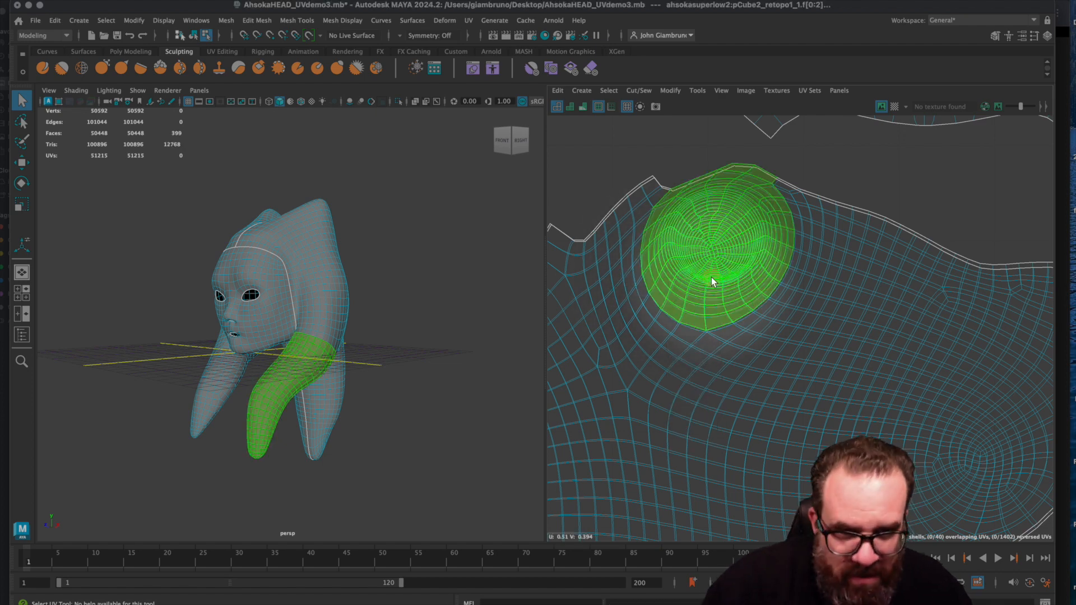
{"action": "key", "text": "w"}
{"action": "left_click_drag", "start_coordinate": [717, 257], "coordinate": [913, 198]}
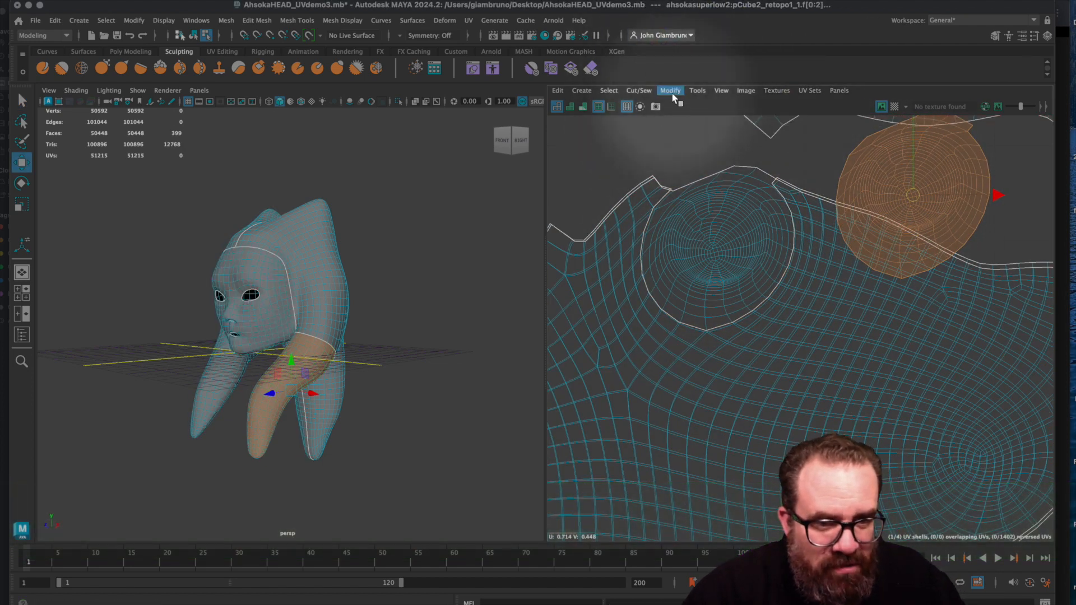
{"action": "left_click", "coordinate": [670, 91]}
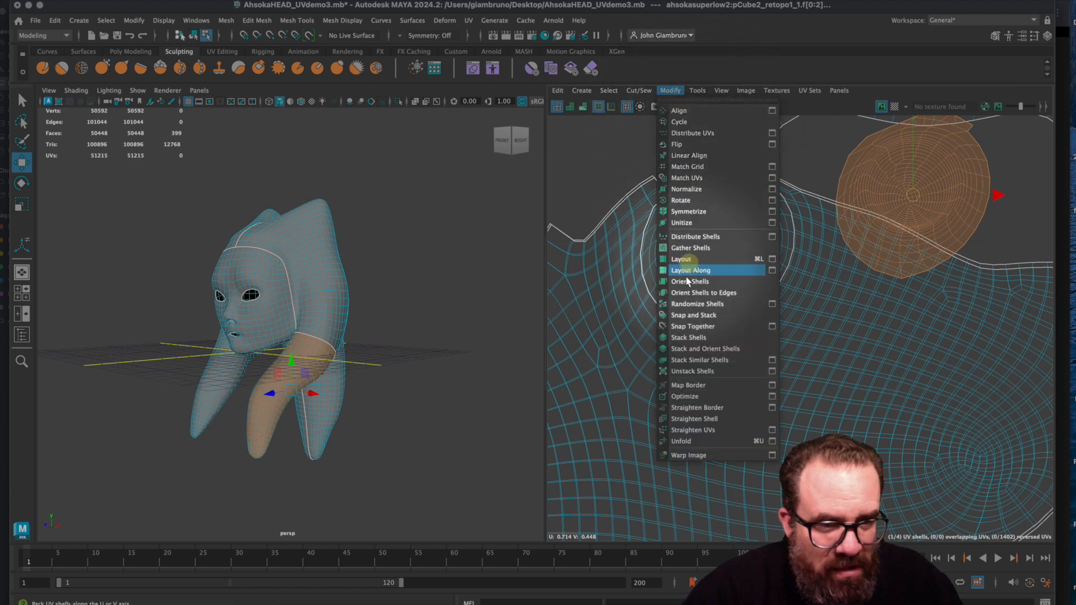
{"action": "left_click", "coordinate": [694, 443]}
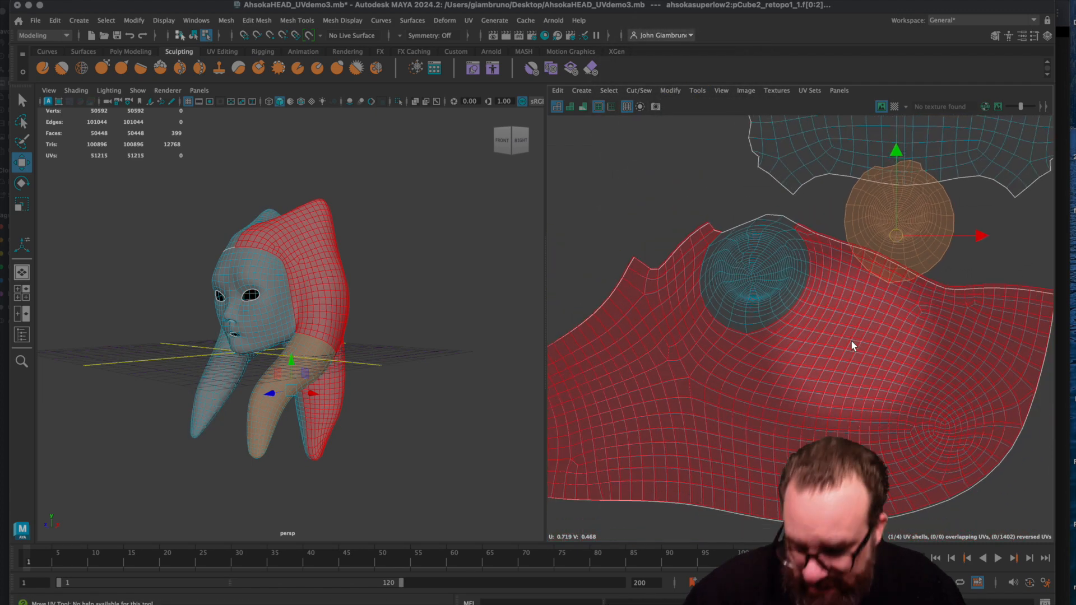
Step: Select the edge line running down the length of the separated front tail in the 3D view and cut the UVs along it
{"action": "left_click_drag", "start_coordinate": [240, 445], "coordinate": [252, 358], "text": "alt"}
{"action": "scroll", "coordinate": [232, 406], "scroll_direction": "up", "scroll_amount": 5}
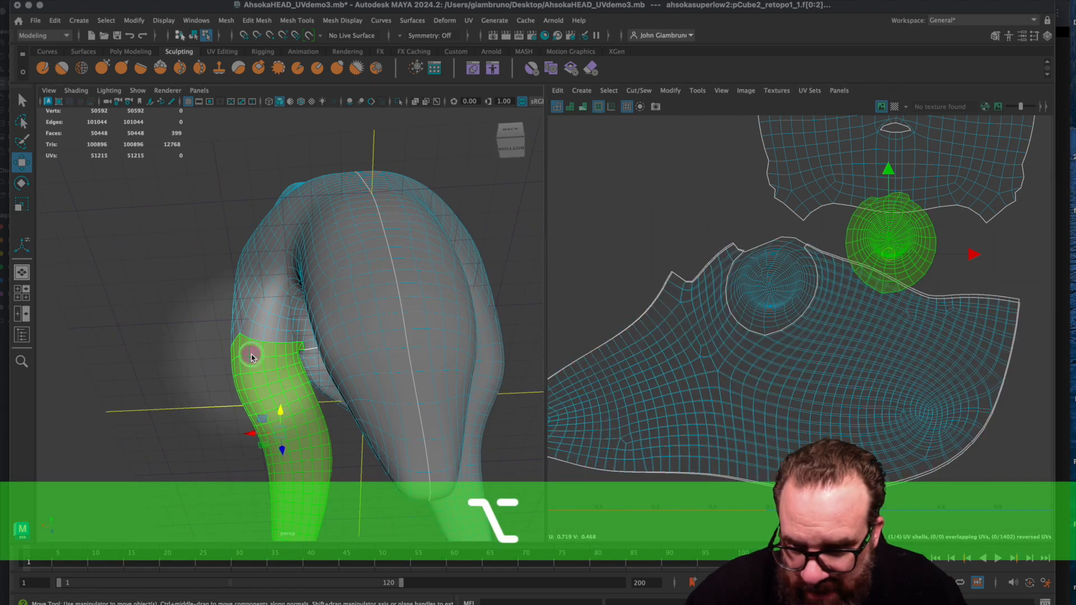
{"action": "right_click", "coordinate": [250, 307]}
{"action": "right_click_drag", "start_coordinate": [252, 310], "coordinate": [251, 276]}
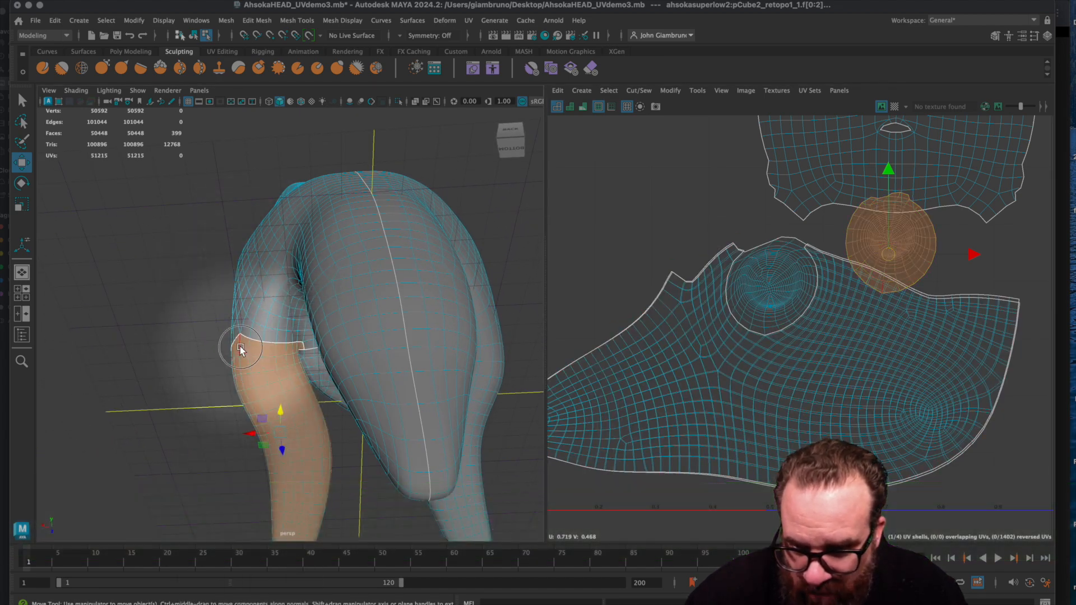
{"action": "left_click", "coordinate": [240, 347]}
{"action": "key", "text": "ctrl+alt"}
{"action": "middle_click_drag", "start_coordinate": [312, 394], "coordinate": [313, 392]}
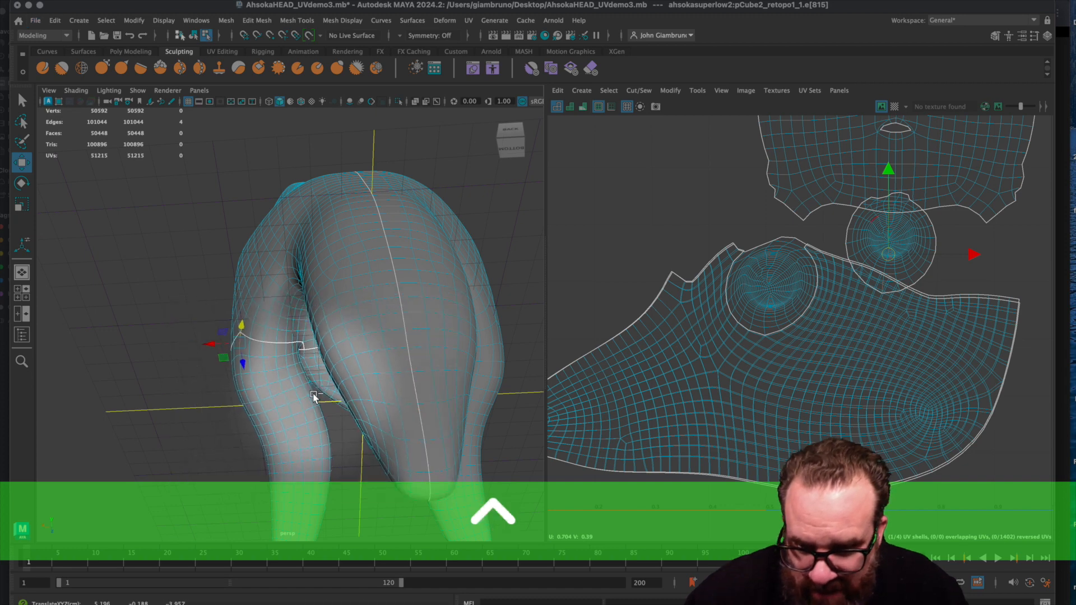
{"action": "left_click_drag", "start_coordinate": [290, 413], "coordinate": [326, 466], "text": "alt"}
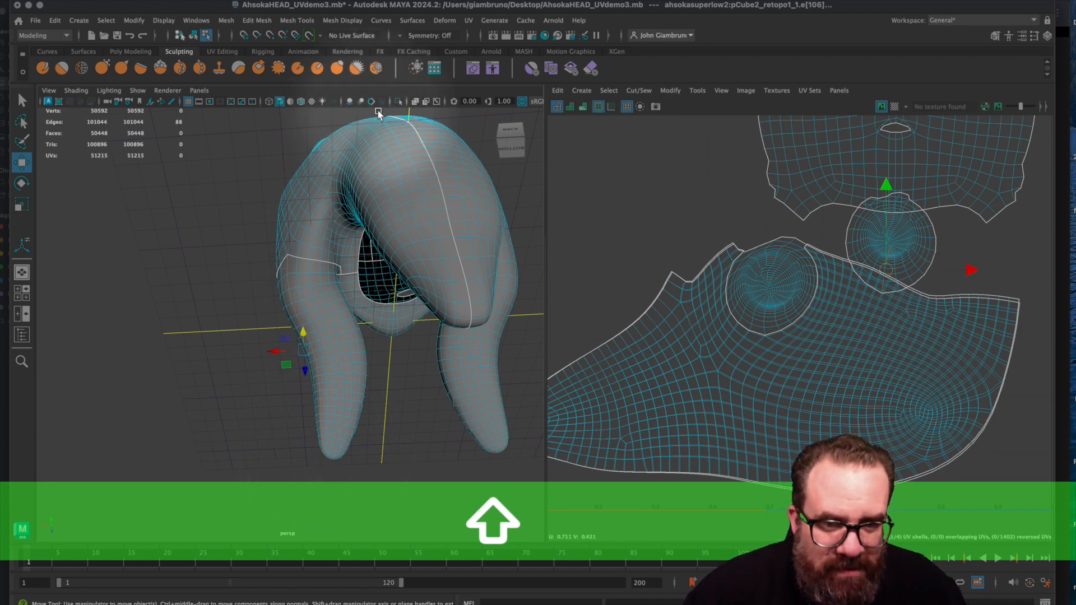
{"action": "left_click", "coordinate": [639, 91]}
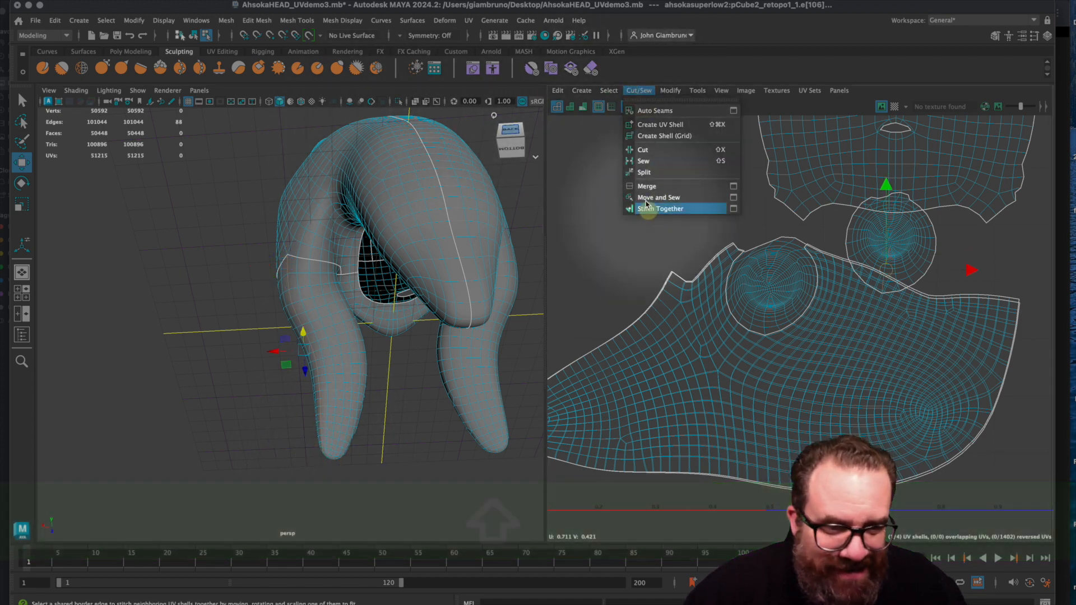
{"action": "left_click", "coordinate": [643, 150]}
Step: Select the round front-tail UV shell, unfold it along its new seam, and move it to the empty space beside the face shell
{"action": "right_click_drag", "start_coordinate": [872, 240], "coordinate": [817, 233]}
{"action": "left_click", "coordinate": [888, 241]}
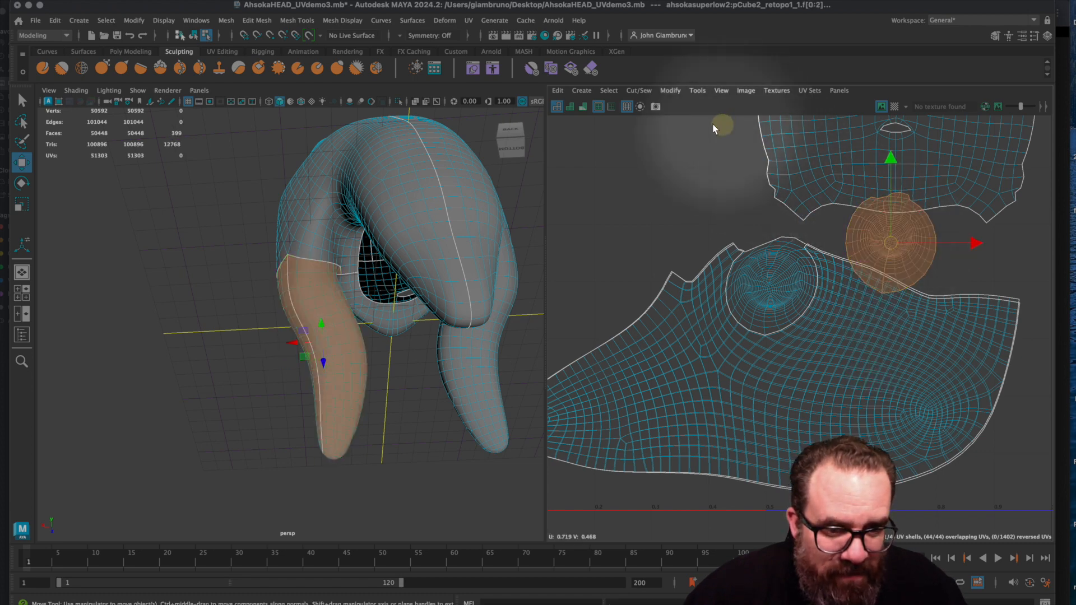
{"action": "left_click", "coordinate": [670, 90]}
{"action": "left_click", "coordinate": [691, 443]}
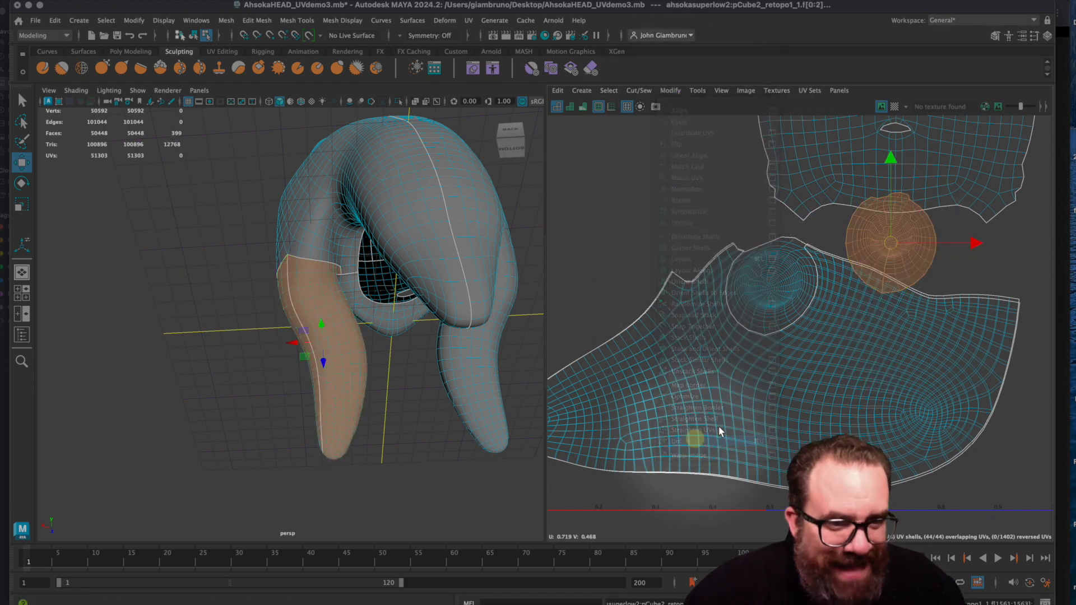
{"action": "left_click_drag", "start_coordinate": [890, 247], "coordinate": [638, 238]}
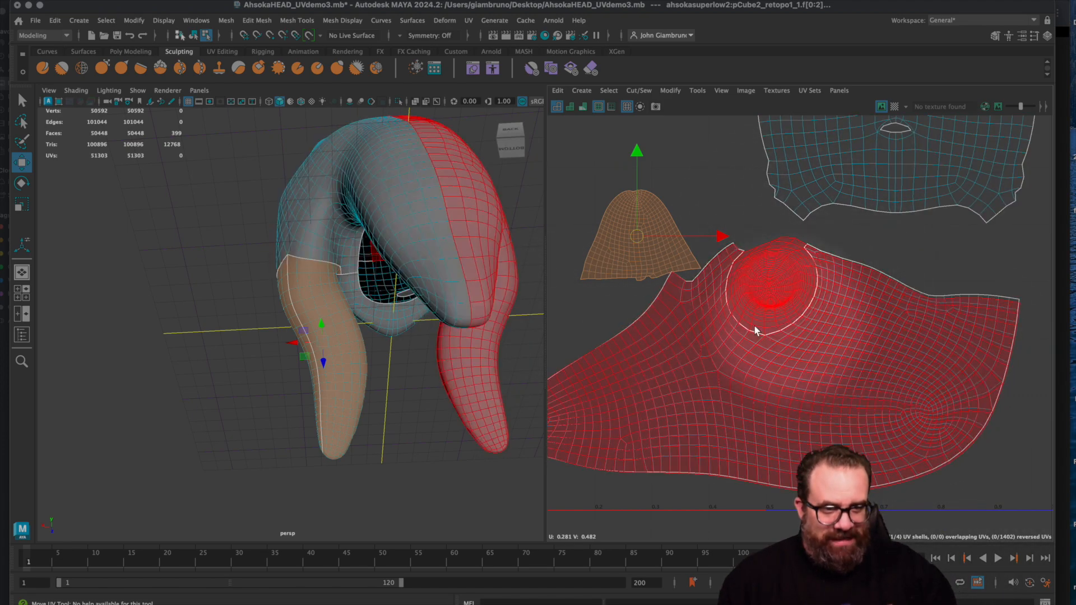
Step: Return the head mesh to object mode, show the whole UV layout, and open the UV Snapshot options
{"action": "left_click_drag", "start_coordinate": [527, 303], "coordinate": [427, 320], "text": "alt"}
{"action": "right_click_drag", "start_coordinate": [318, 243], "coordinate": [351, 231]}
{"action": "scroll", "coordinate": [840, 269], "scroll_direction": "down", "scroll_amount": 7}
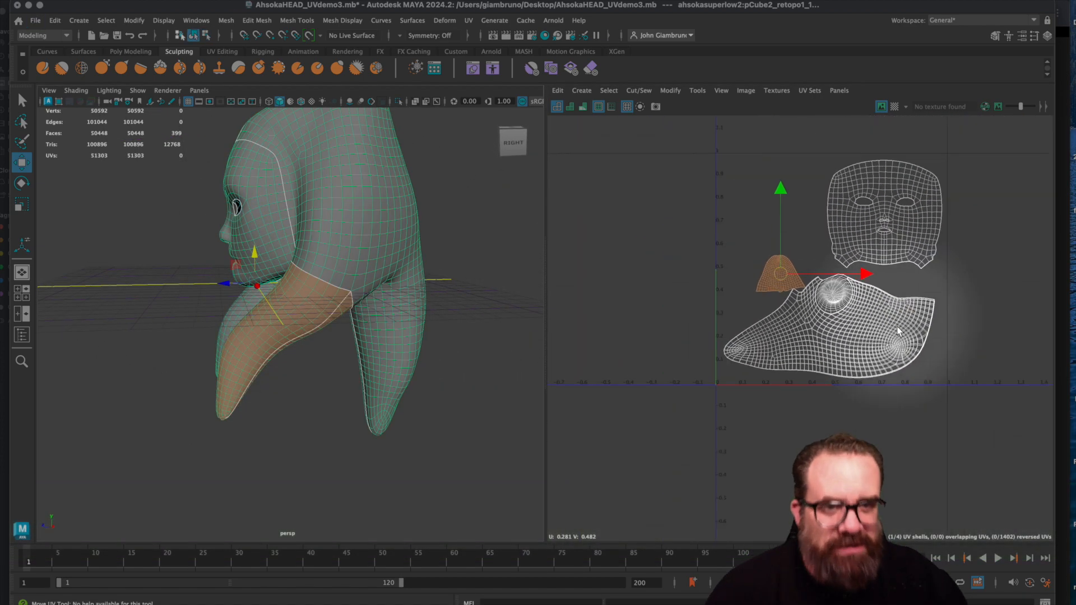
{"action": "left_click", "coordinate": [745, 90]}
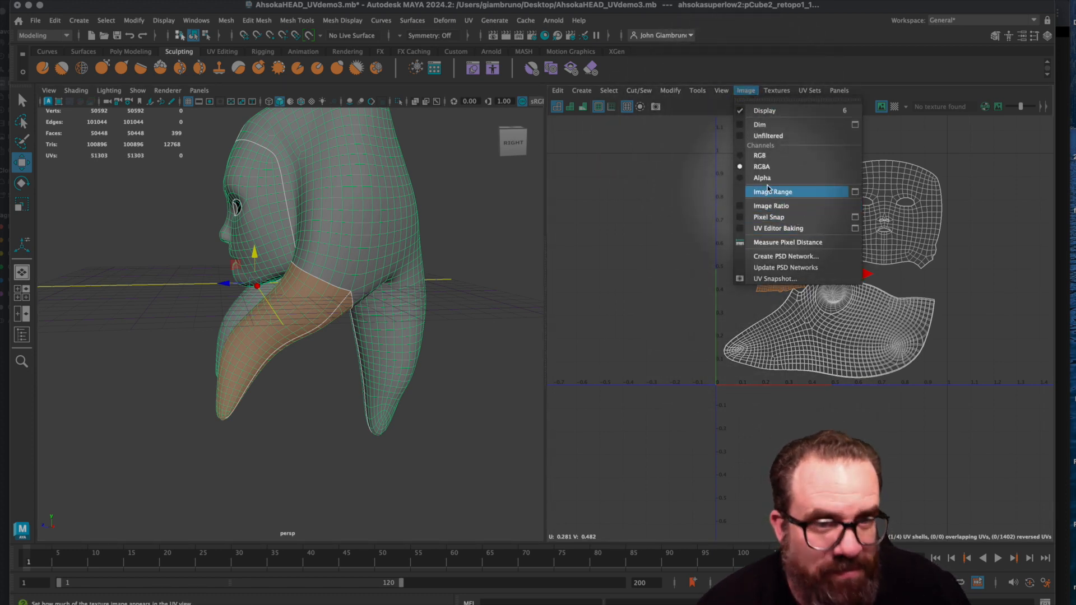
{"action": "left_click", "coordinate": [768, 279]}
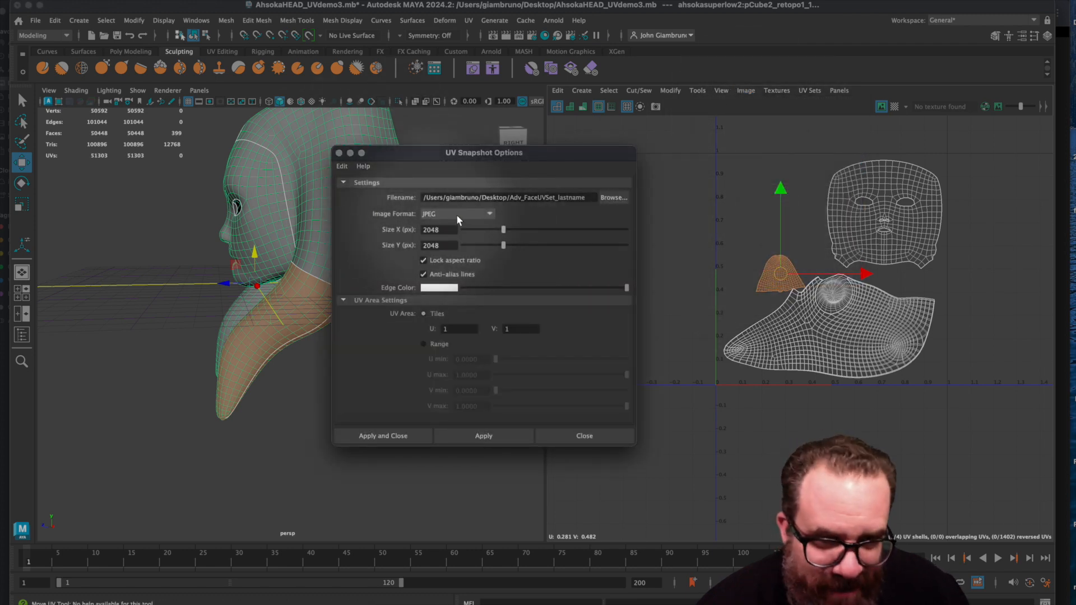
Step: Export the UV snapshot to the Desktop as Adv_MonsterUVSnap_Lastname, a 2048 x 2048 JPEG, and preview the saved image
{"action": "left_click", "coordinate": [614, 197]}
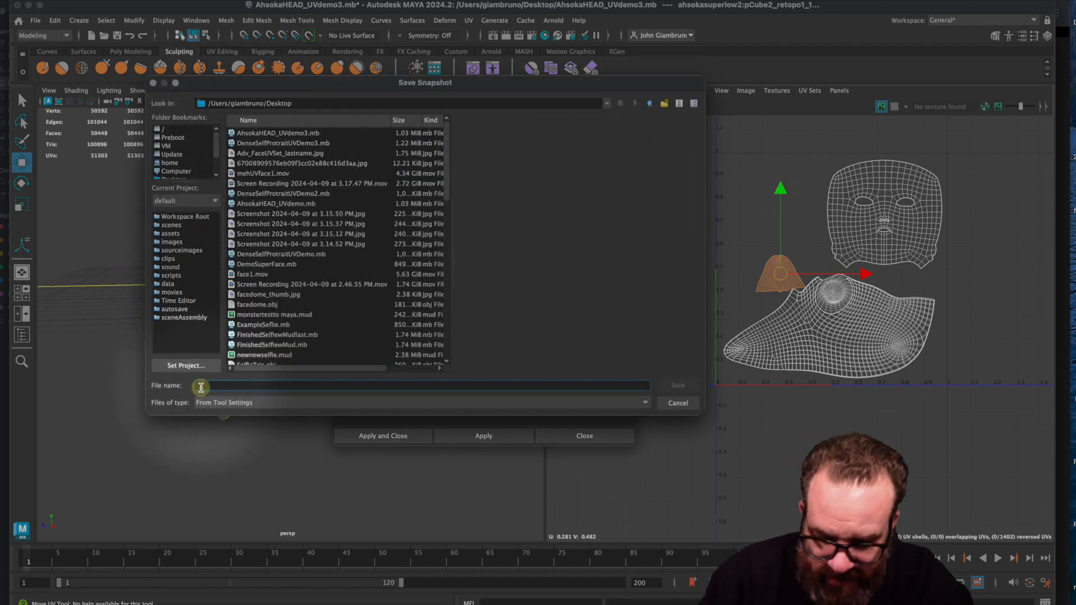
{"action": "type", "text": "Adv_"}
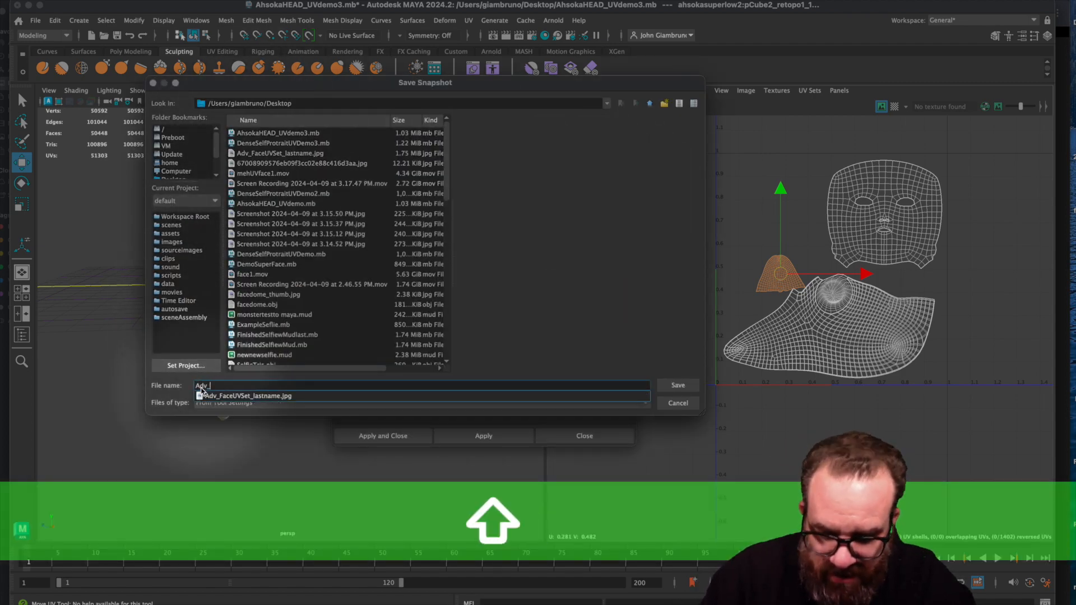
{"action": "type", "text": "MonsterUVSnap_Lastname"}
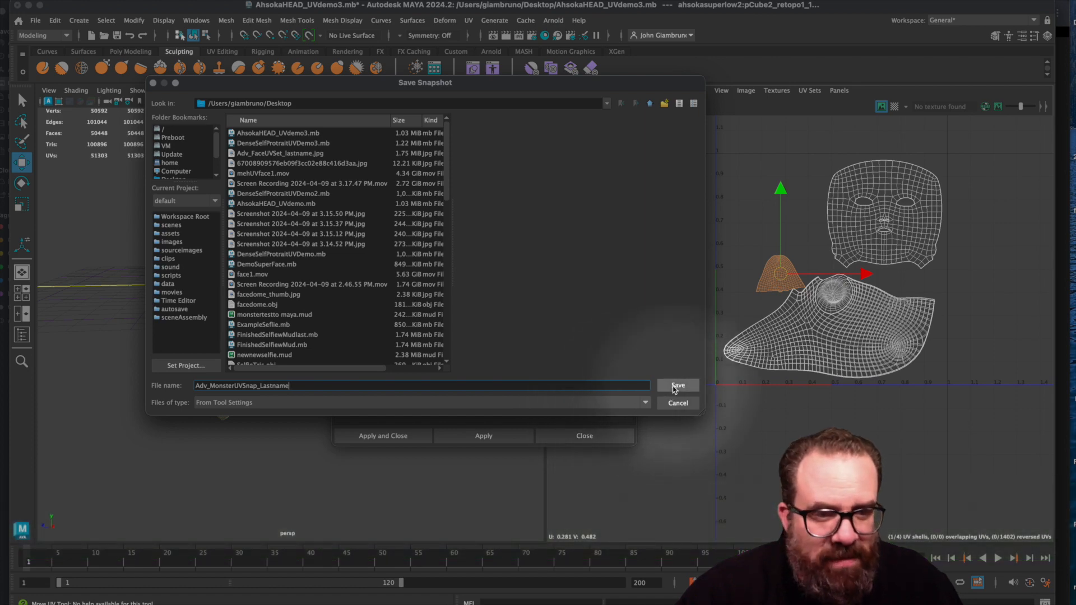
{"action": "left_click", "coordinate": [677, 386]}
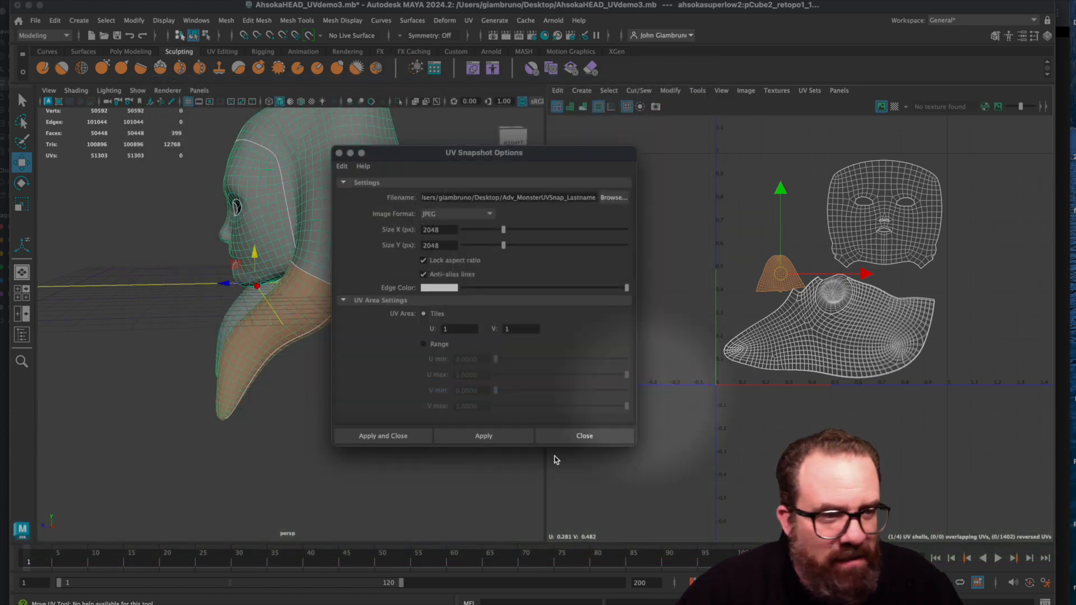
{"action": "left_click", "coordinate": [389, 435]}
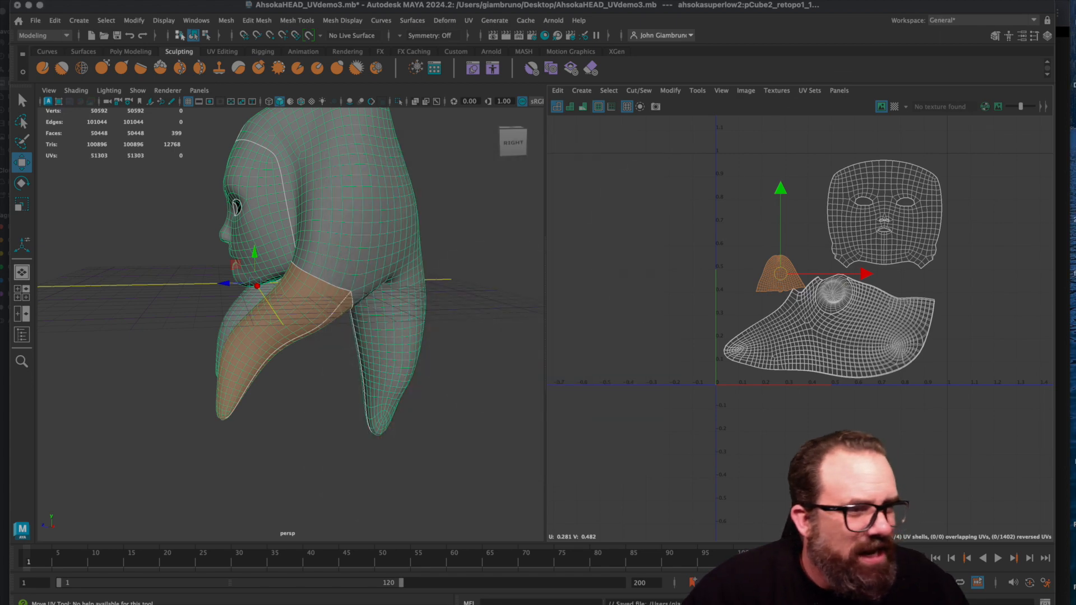
{"action": "key", "text": "space"}
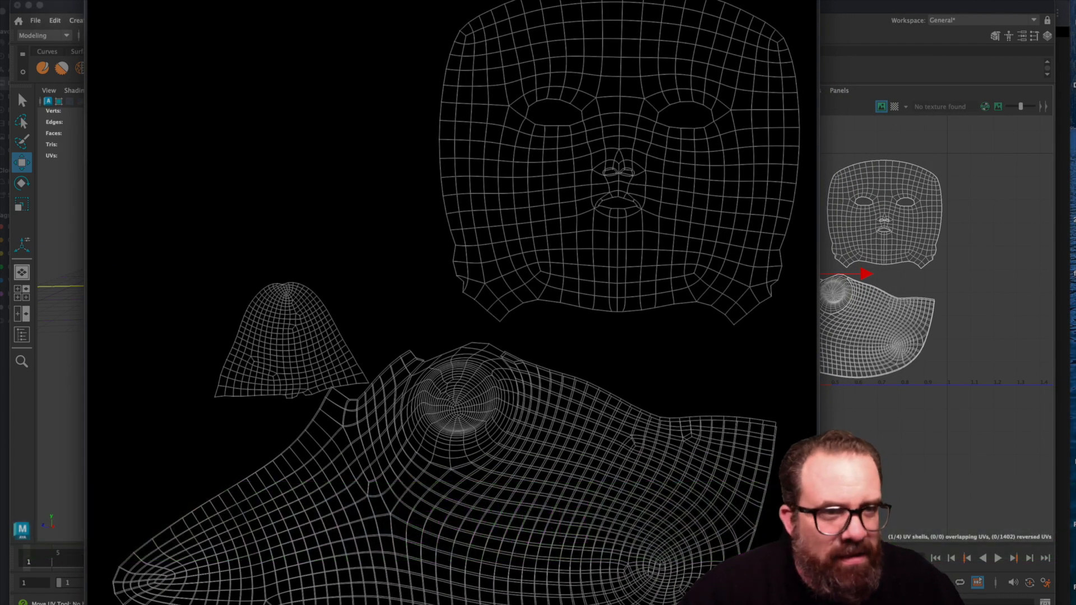
{"action": "key", "text": "space"}
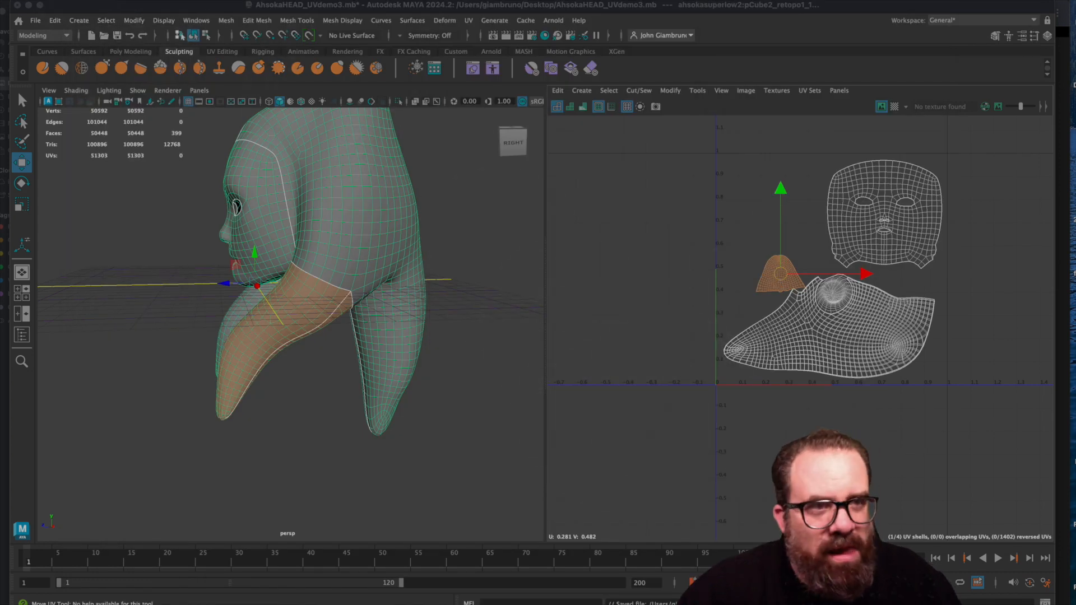